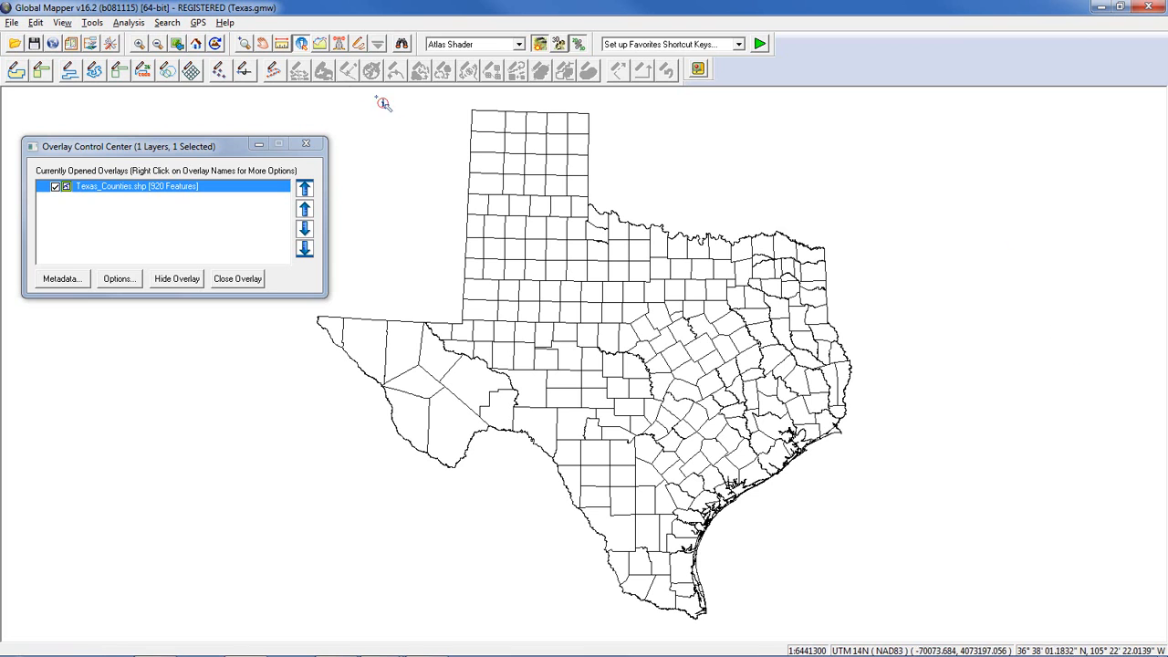
Examine the attributes of Collingsworth County in the Texas Panhandle with the Feature Info tool.
{"action": "left_click", "coordinate": [303, 46]}
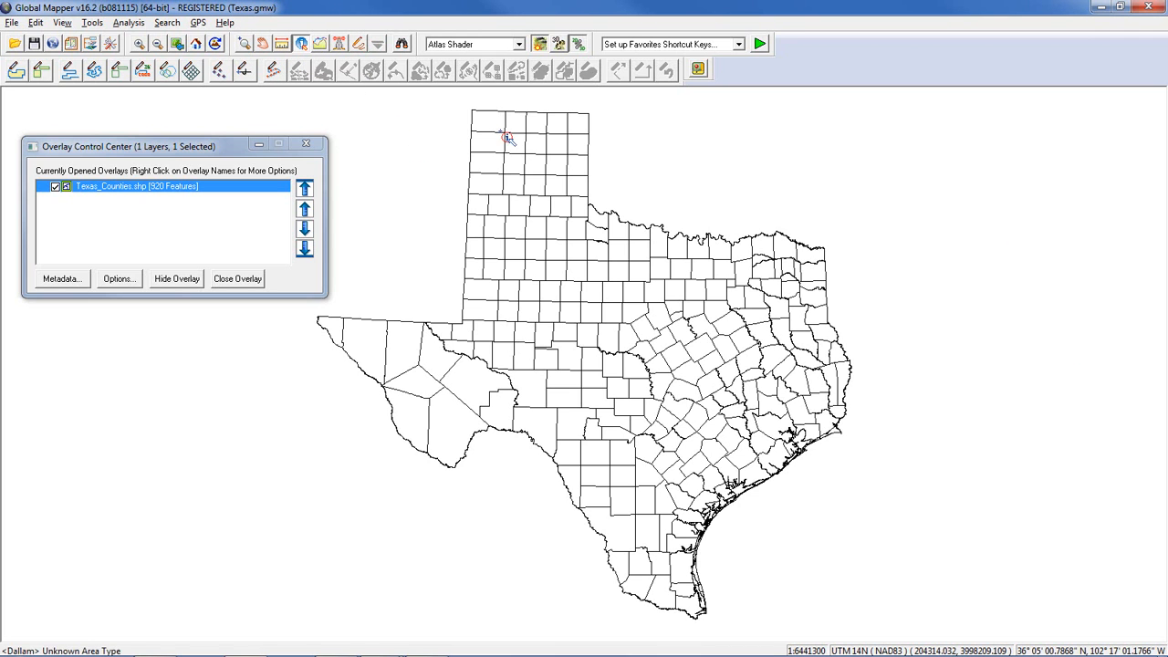
{"action": "left_click", "coordinate": [582, 192]}
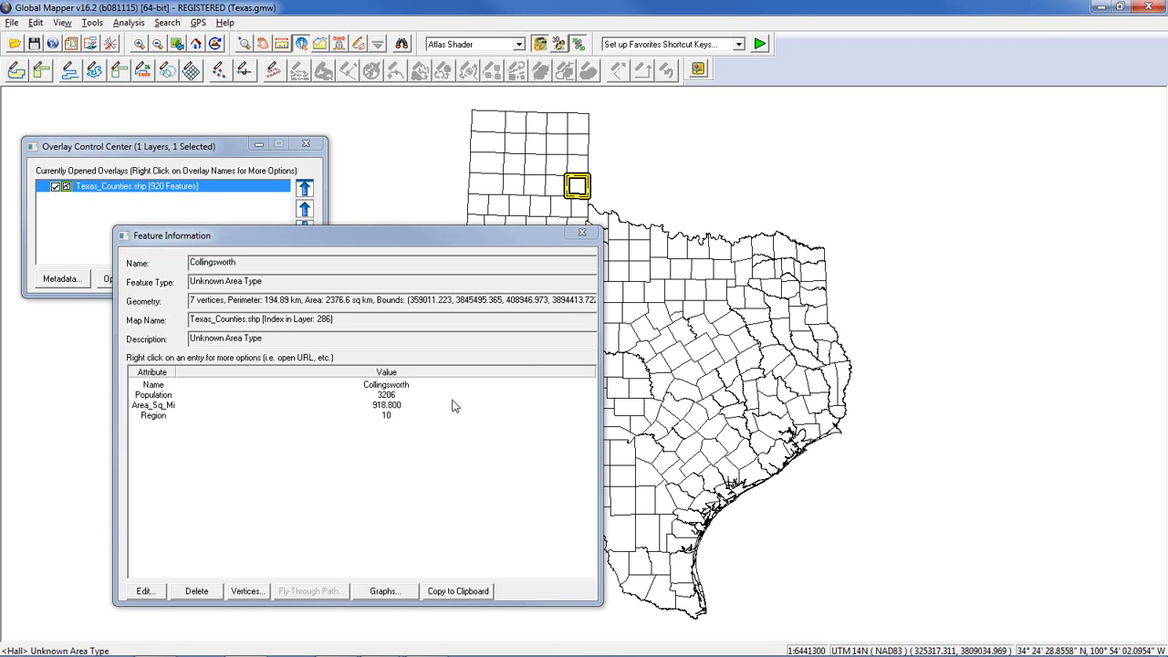
{"action": "left_click", "coordinate": [588, 190]}
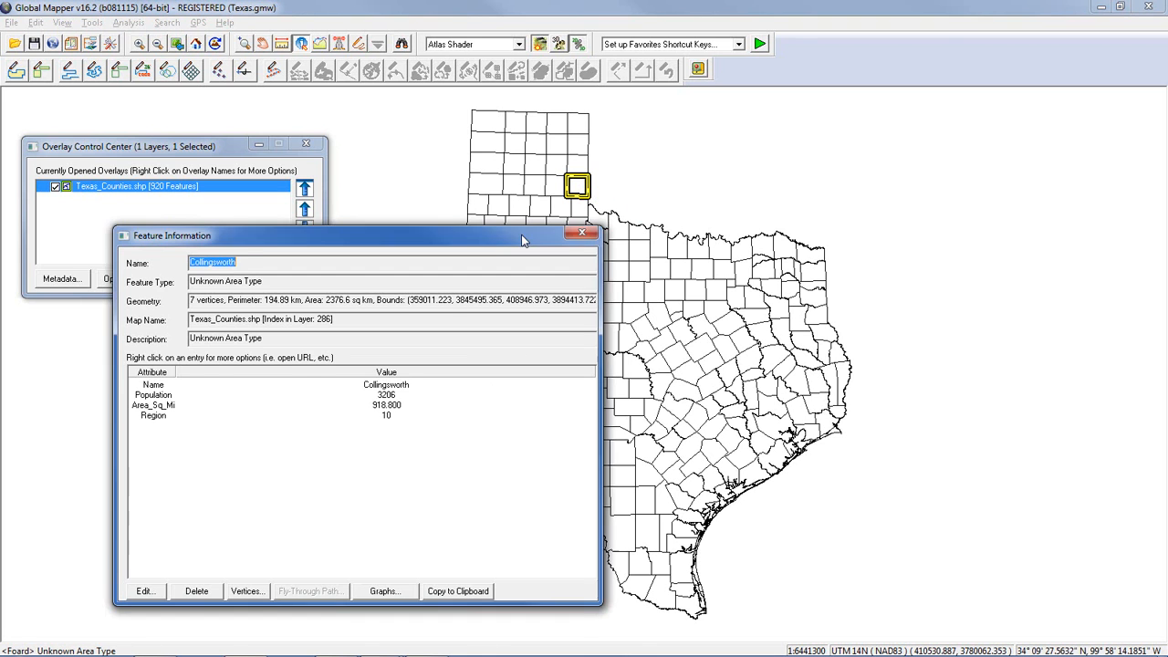
Examine the attributes of several north-central Texas counties, including Hill, Navarro and McLennan, and close the feature information.
{"action": "left_click", "coordinate": [660, 268]}
{"action": "left_click", "coordinate": [677, 294]}
{"action": "left_click", "coordinate": [702, 329]}
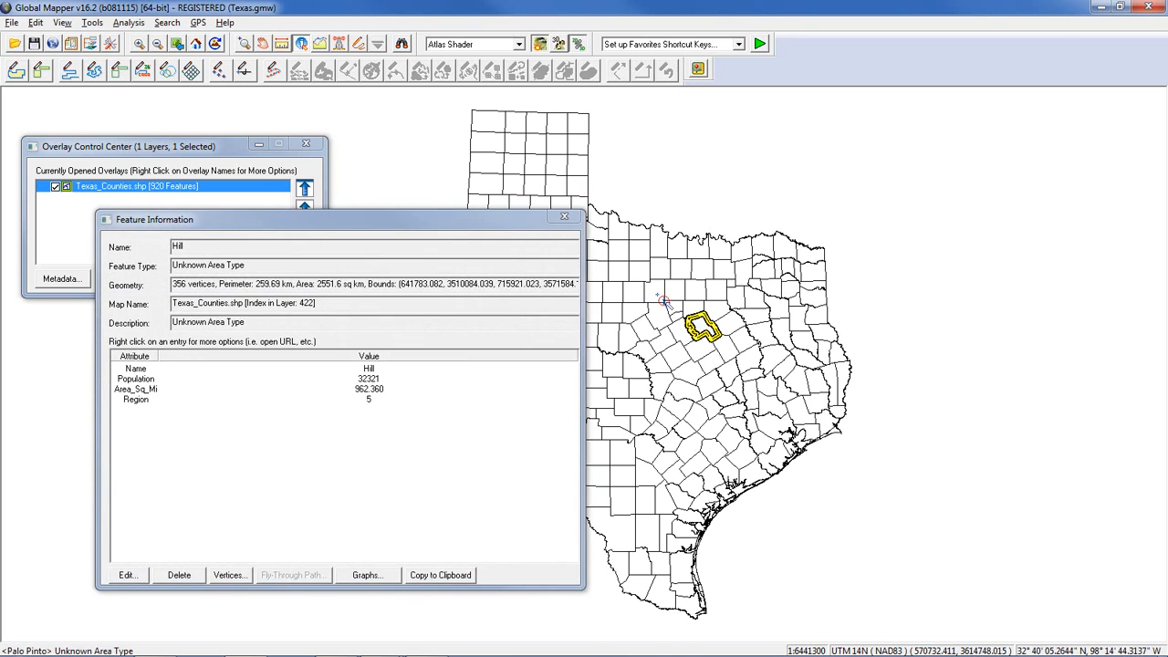
{"action": "left_click", "coordinate": [680, 321]}
{"action": "left_click", "coordinate": [693, 310]}
{"action": "left_click", "coordinate": [719, 315]}
{"action": "left_click", "coordinate": [732, 328]}
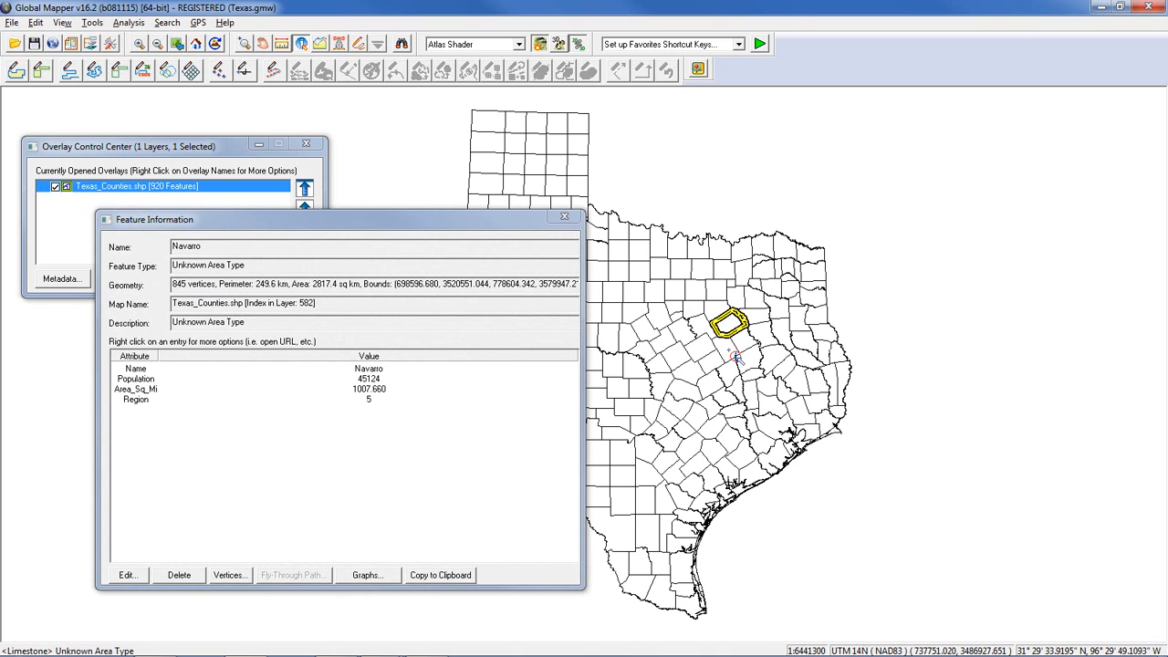
{"action": "left_click", "coordinate": [733, 353]}
{"action": "left_click", "coordinate": [704, 352]}
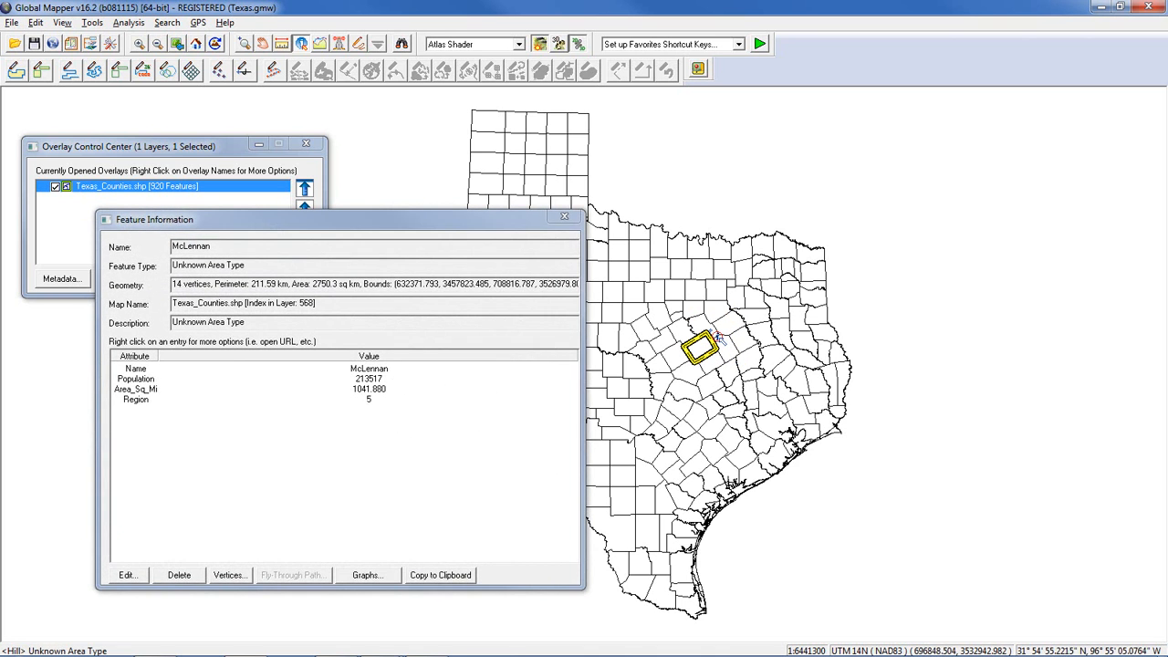
{"action": "left_click", "coordinate": [701, 330]}
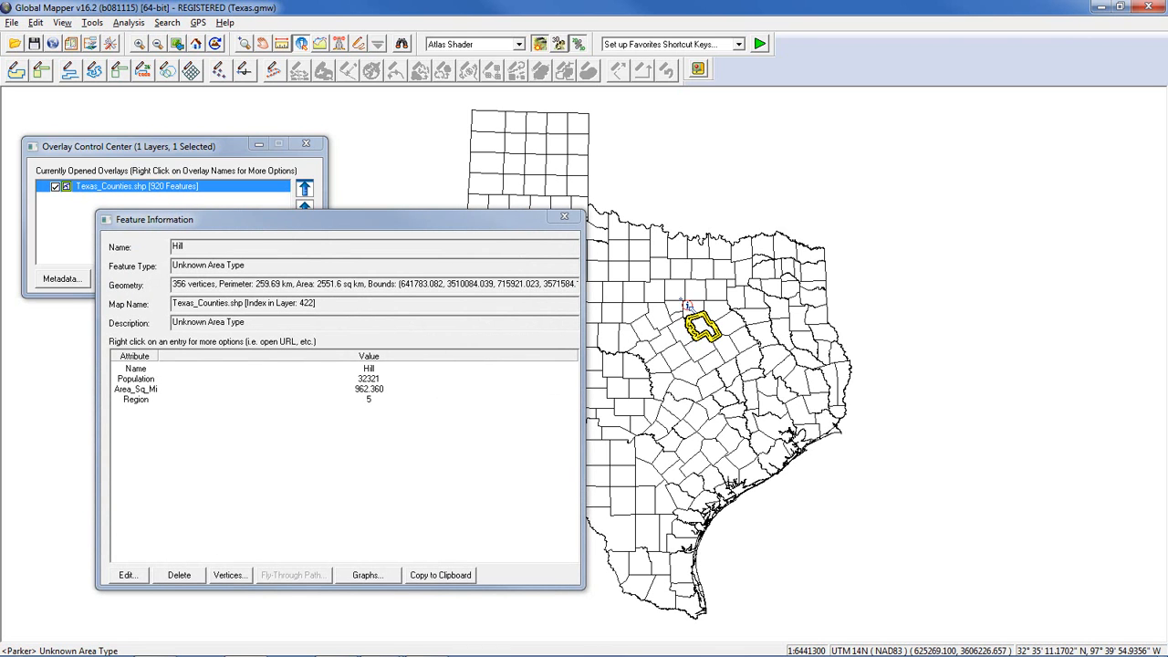
{"action": "left_click", "coordinate": [564, 216]}
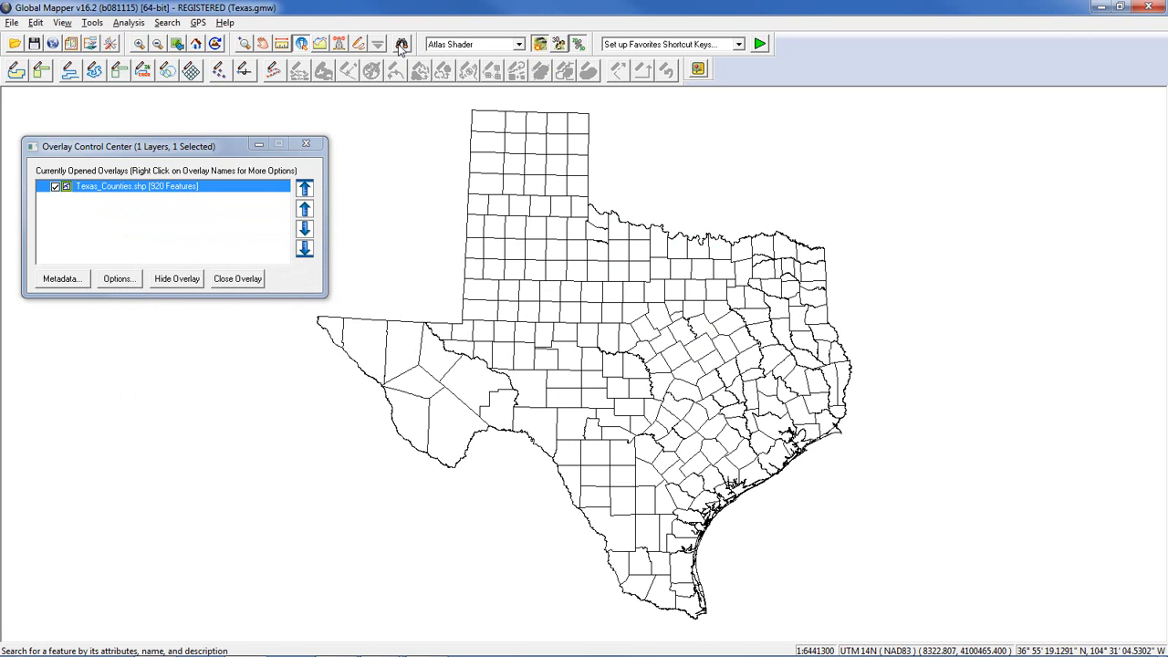
Review the attribute table of all county features in the vector data search, and close it.
{"action": "left_click", "coordinate": [402, 45]}
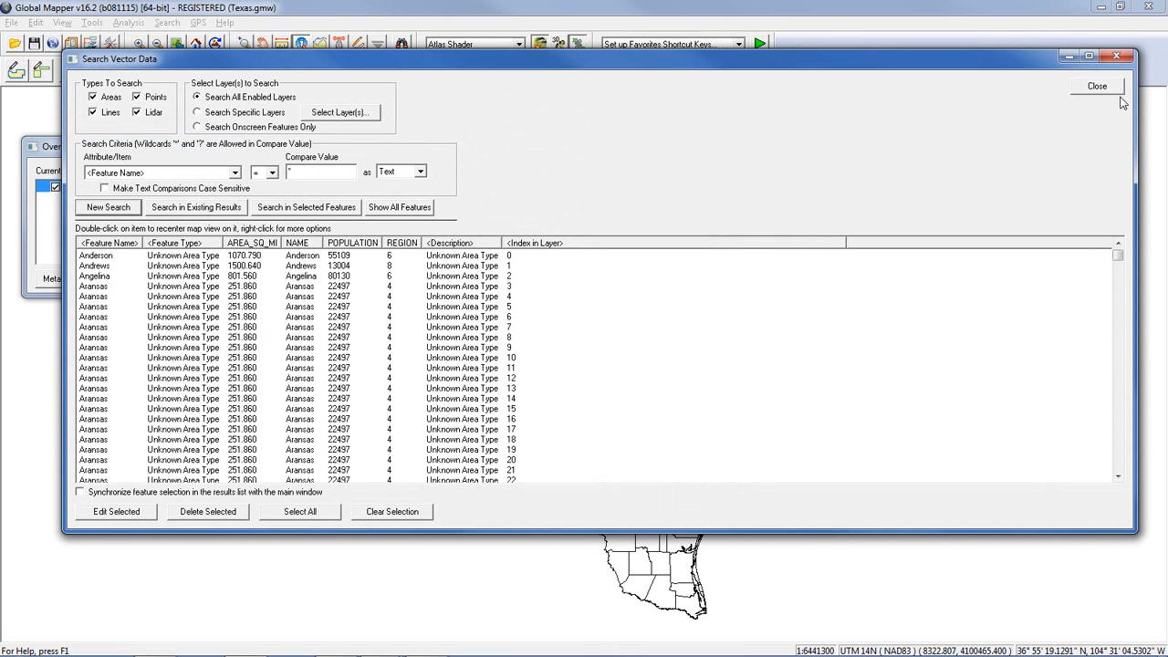
{"action": "left_click", "coordinate": [1115, 56]}
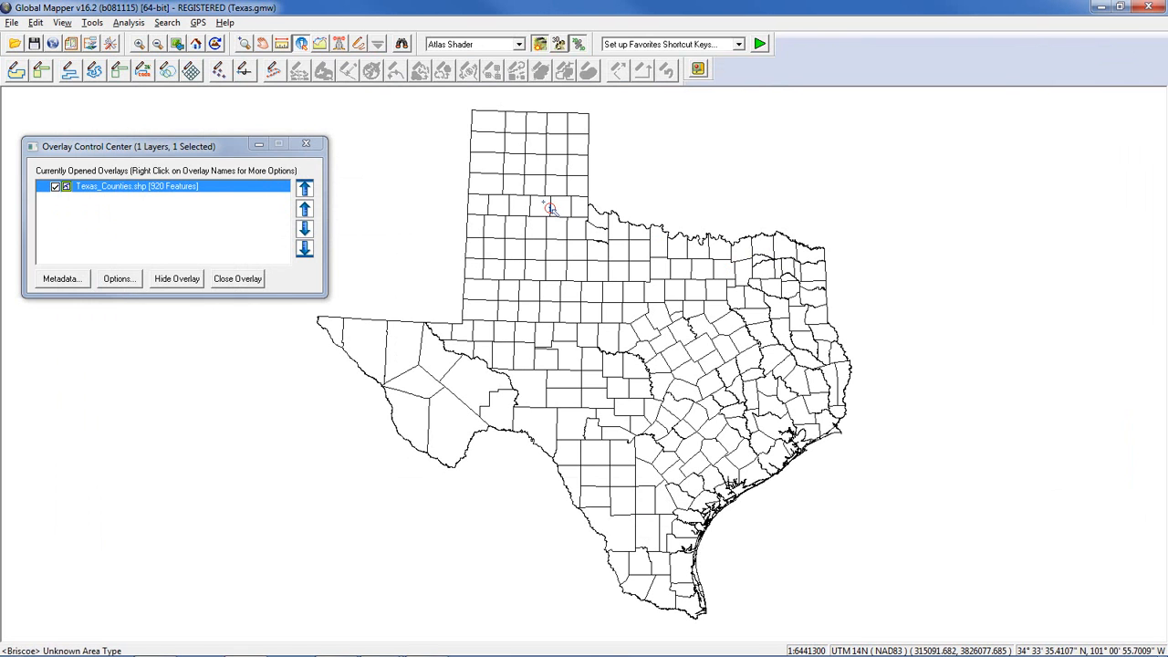
Open Hemphill County for editing with the Digitizer, review its Name, Population, Area_Sq_Mi and Region attributes, and leave without changes.
{"action": "left_click", "coordinate": [360, 48]}
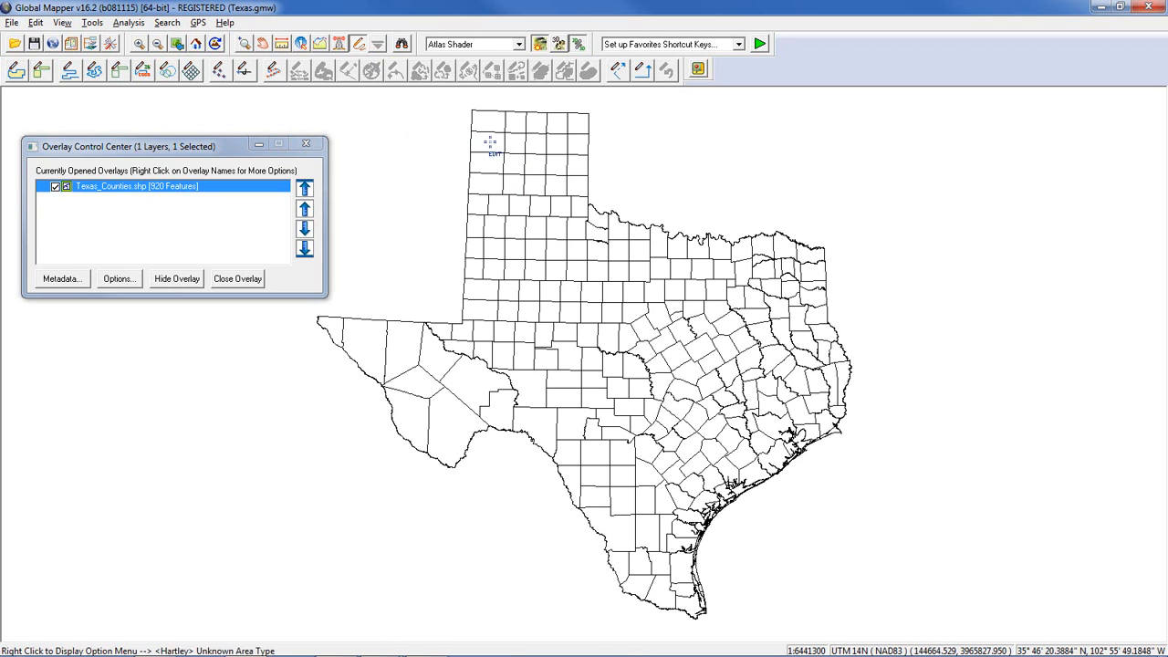
{"action": "left_click", "coordinate": [578, 144]}
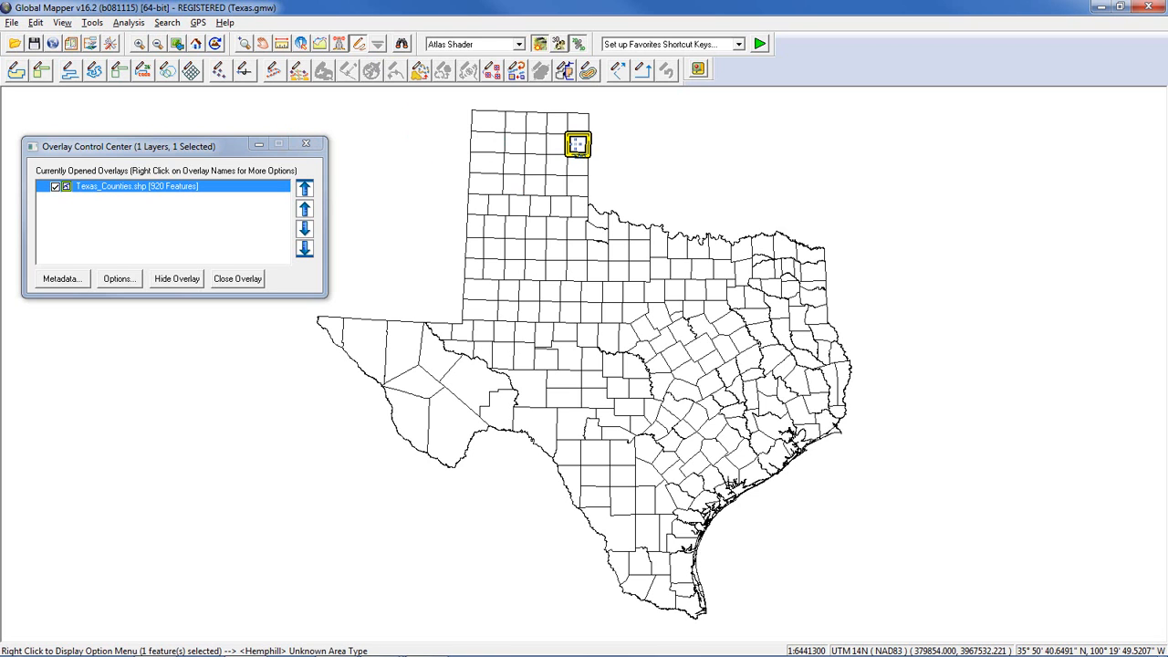
{"action": "right_click", "coordinate": [577, 145]}
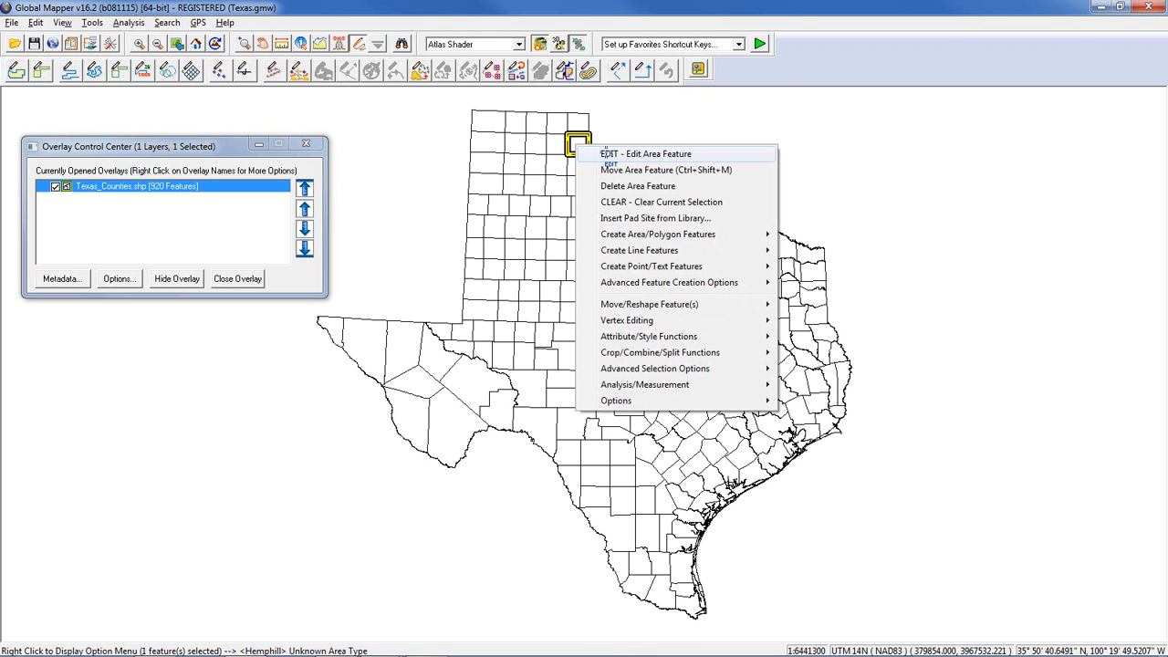
{"action": "left_click", "coordinate": [603, 152]}
{"action": "left_click_drag", "start_coordinate": [607, 93], "coordinate": [657, 93]}
{"action": "left_click", "coordinate": [552, 347]}
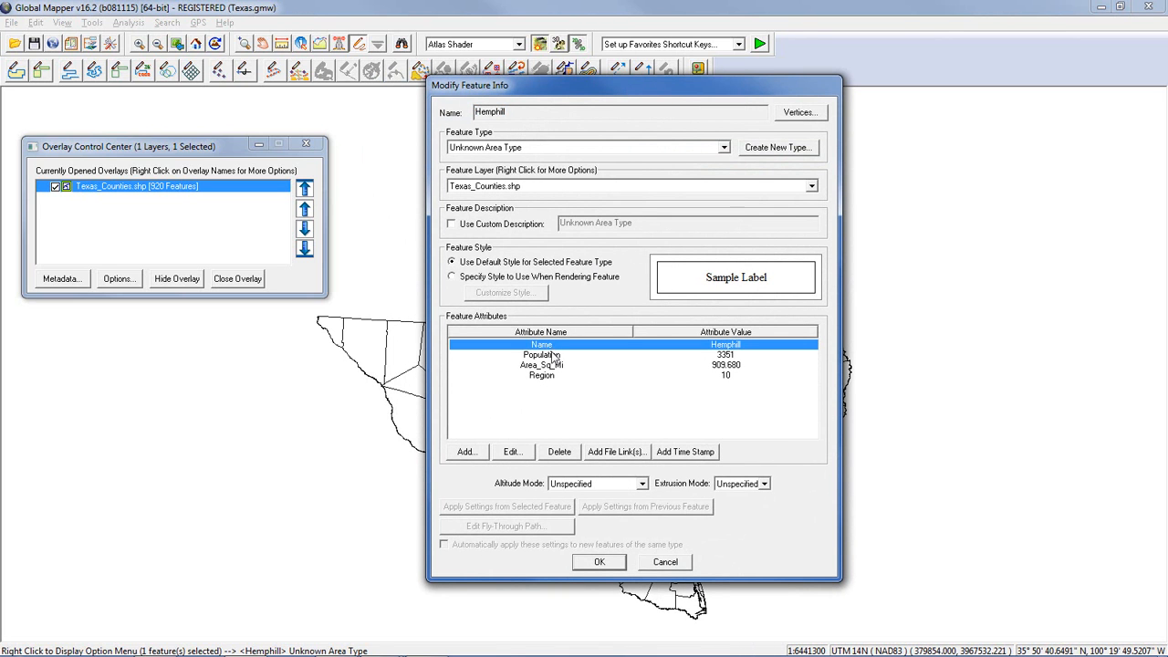
{"action": "left_click", "coordinate": [553, 356]}
{"action": "left_click", "coordinate": [554, 366]}
{"action": "left_click", "coordinate": [554, 376]}
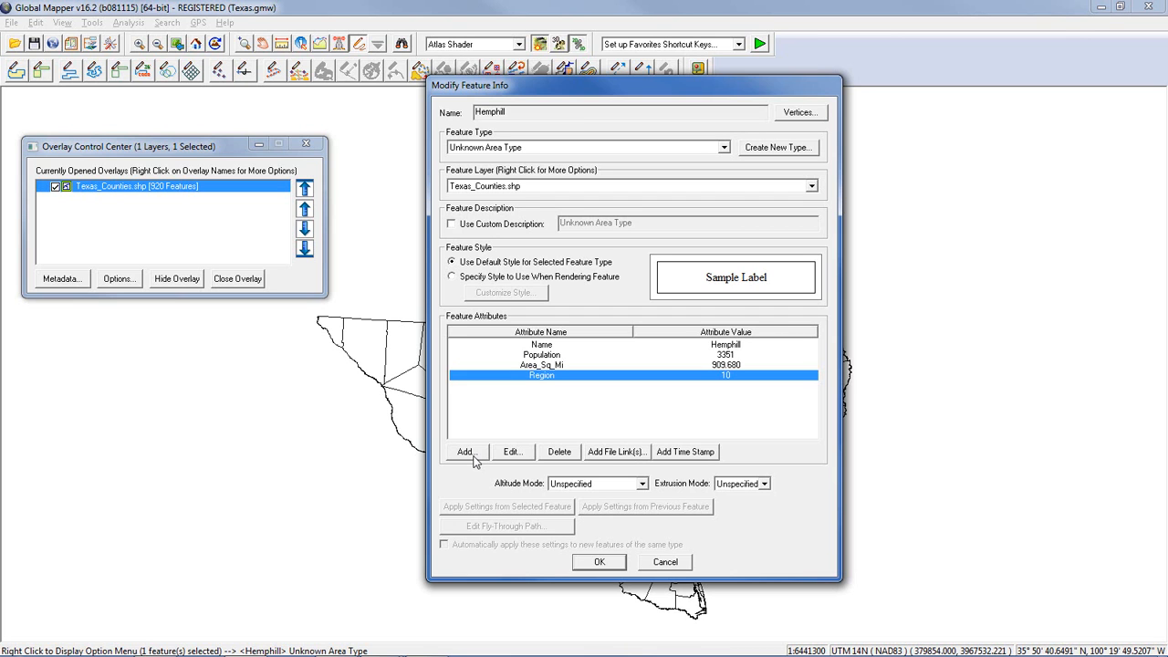
{"action": "left_click", "coordinate": [665, 562]}
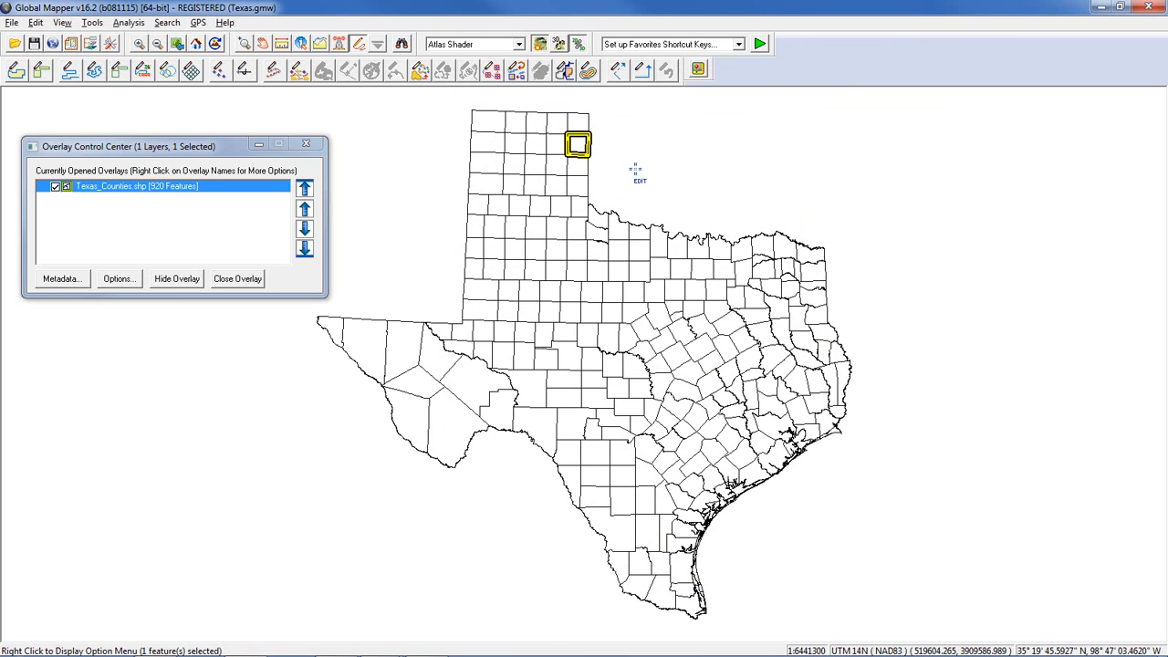
Select the block of counties across the southeastern Panhandle and open the joint editing settings for the selected area features.
{"action": "left_click_drag", "start_coordinate": [623, 187], "coordinate": [516, 246]}
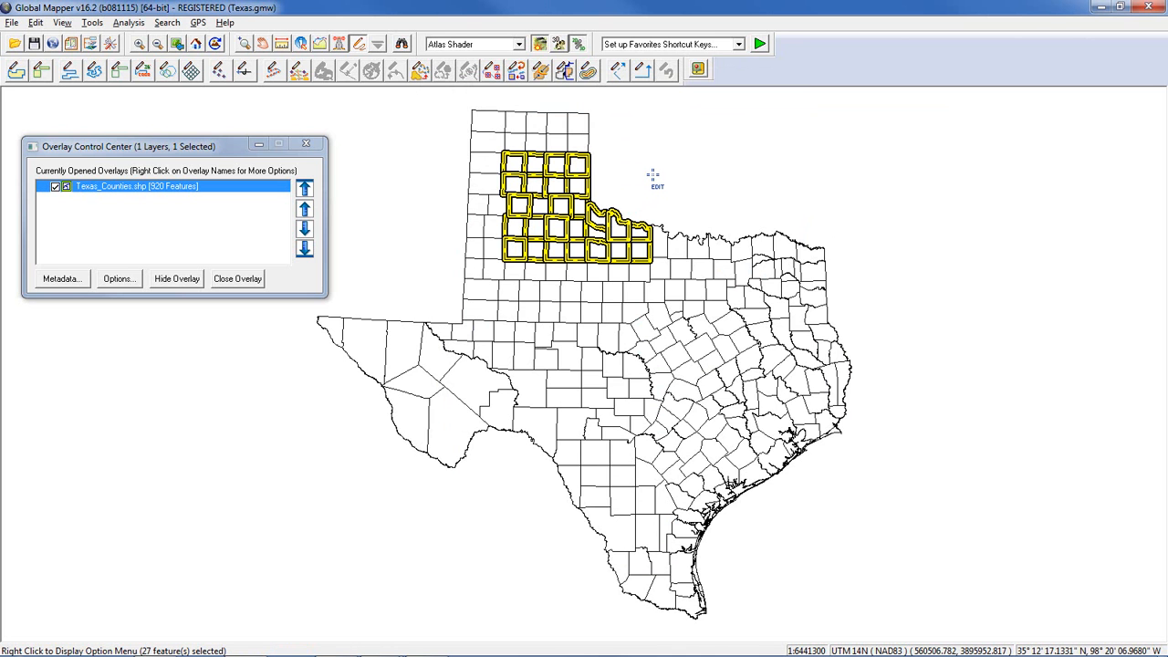
{"action": "right_click", "coordinate": [652, 176]}
{"action": "left_click", "coordinate": [683, 181]}
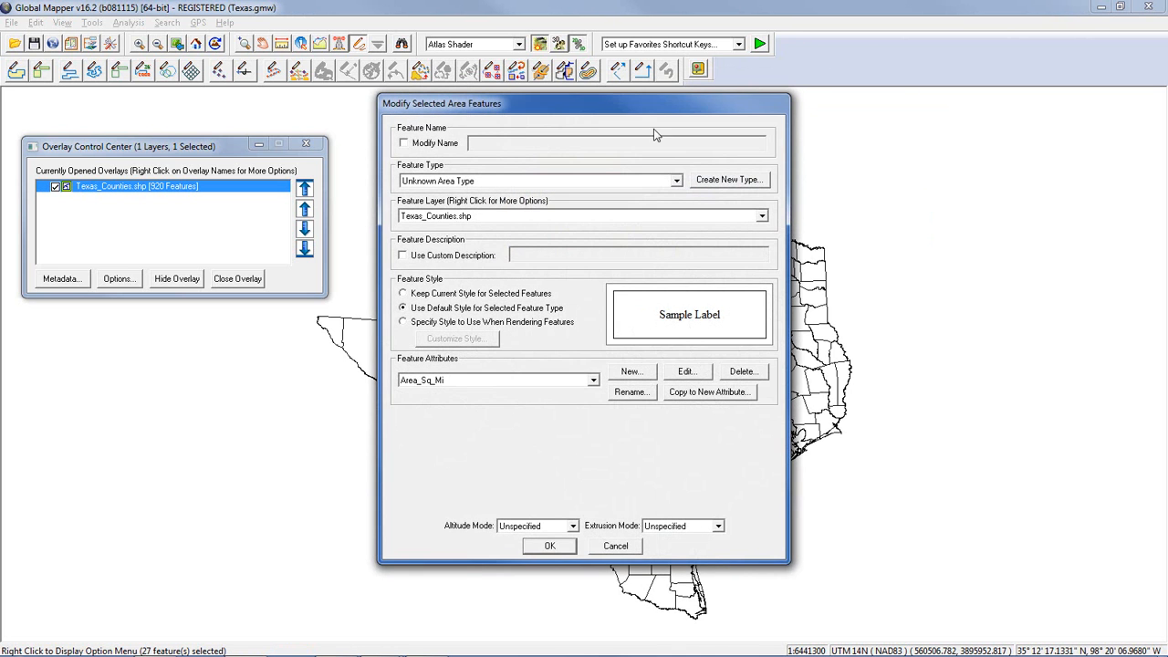
{"action": "left_click_drag", "start_coordinate": [654, 110], "coordinate": [883, 135]}
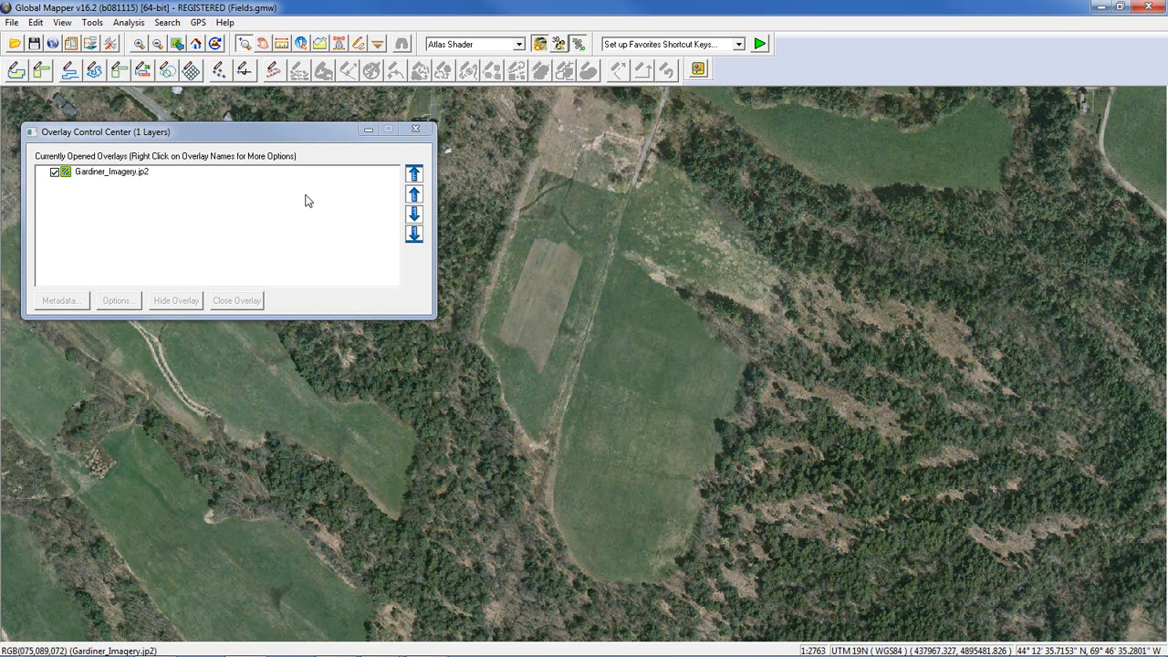
Digitize an area feature of about 0.042 sq km around the large green field in the centre of the Gardiner imagery.
{"action": "left_click", "coordinate": [17, 70]}
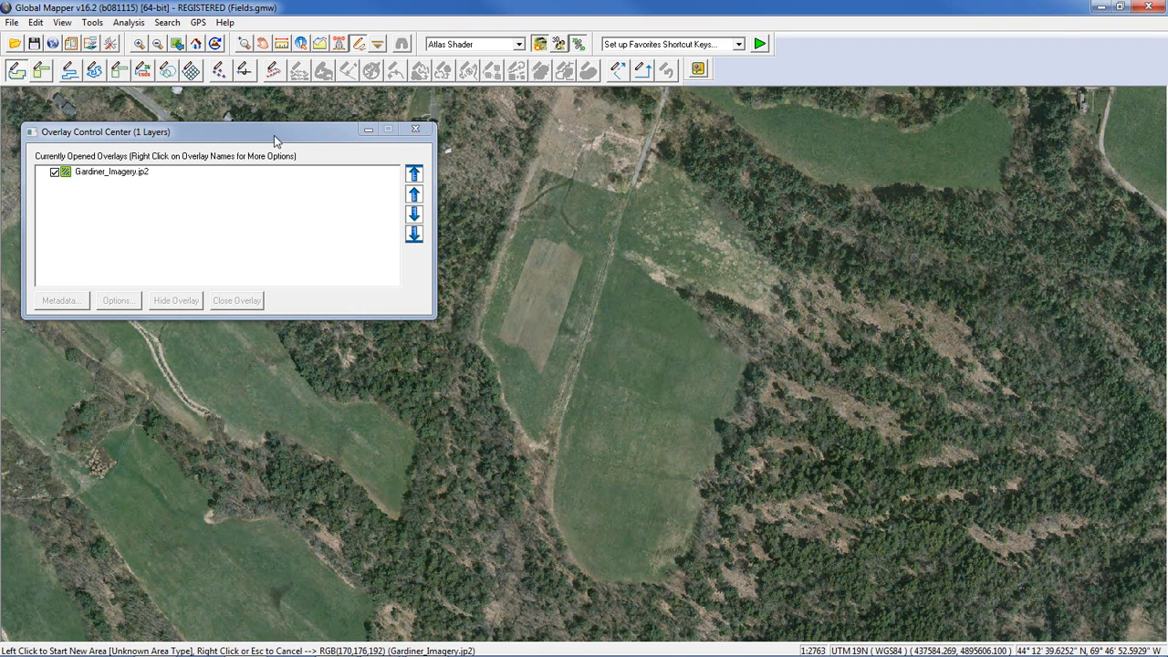
{"action": "left_click", "coordinate": [644, 276]}
{"action": "left_click", "coordinate": [751, 365]}
{"action": "left_click", "coordinate": [706, 522]}
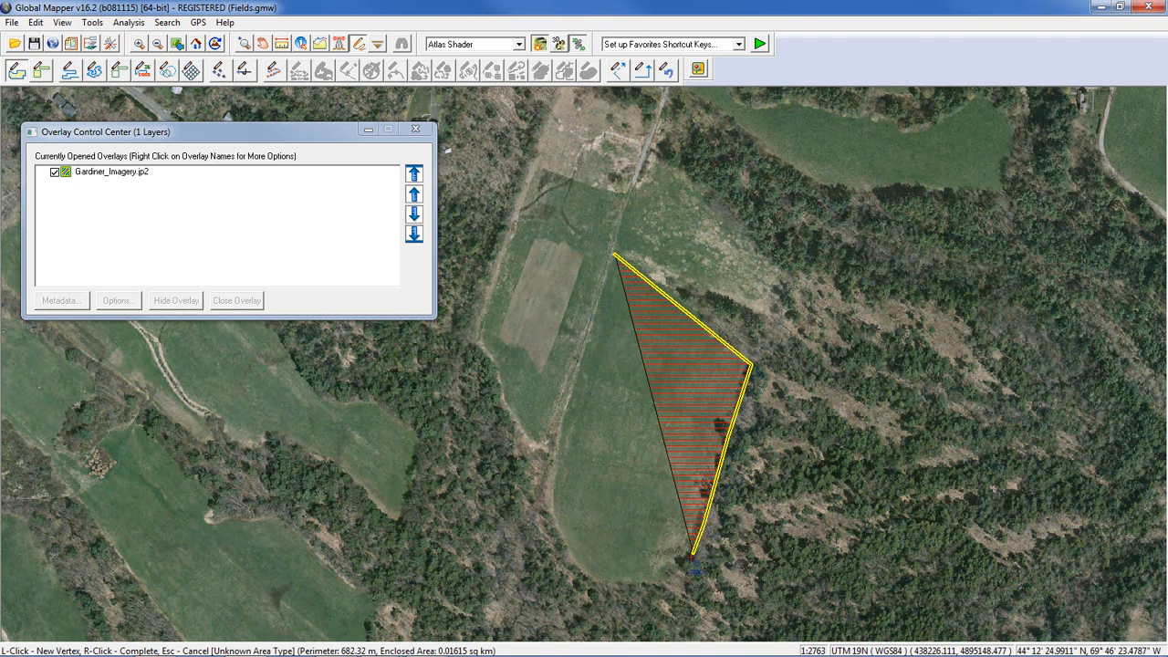
{"action": "left_click", "coordinate": [672, 576]}
{"action": "left_click", "coordinate": [637, 584]}
{"action": "left_click", "coordinate": [591, 579]}
{"action": "left_click", "coordinate": [558, 539]}
{"action": "left_click", "coordinate": [553, 490]}
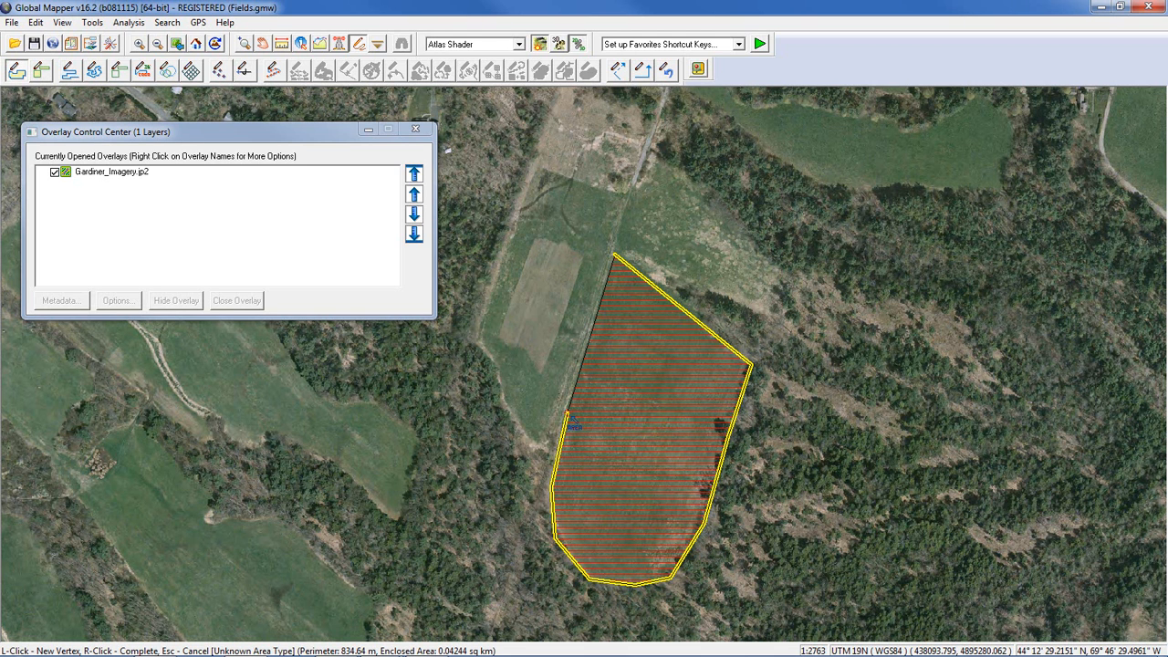
{"action": "right_click", "coordinate": [568, 415]}
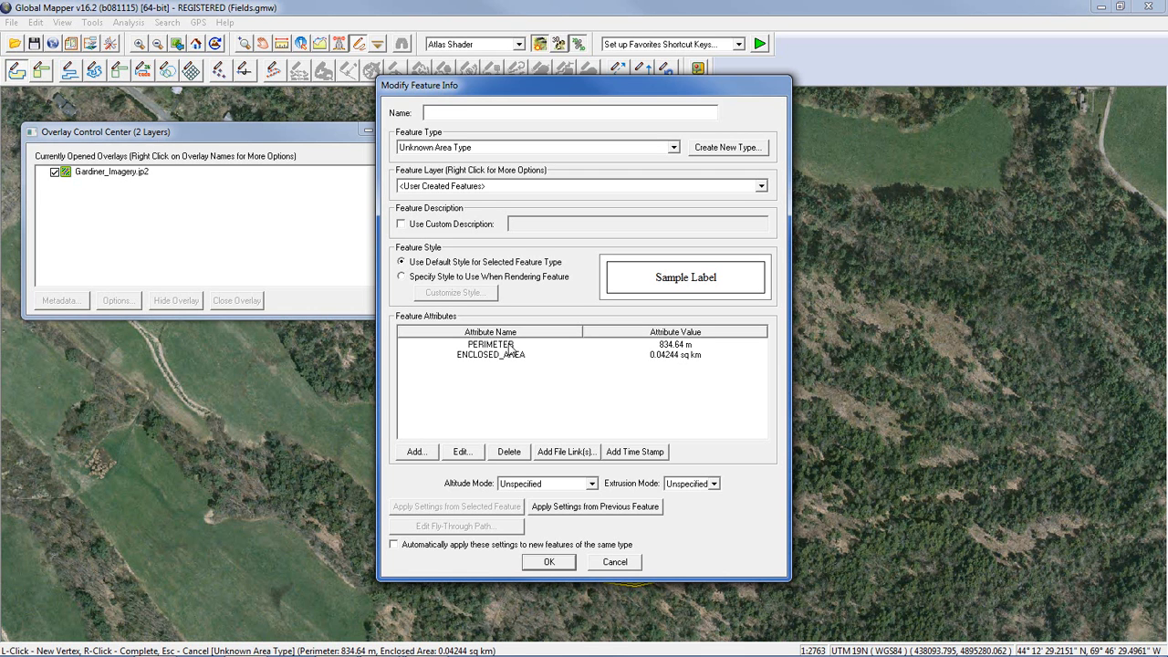
Add a Crop Type attribute with the value Corn to the new field area and save the feature.
{"action": "left_click", "coordinate": [415, 452]}
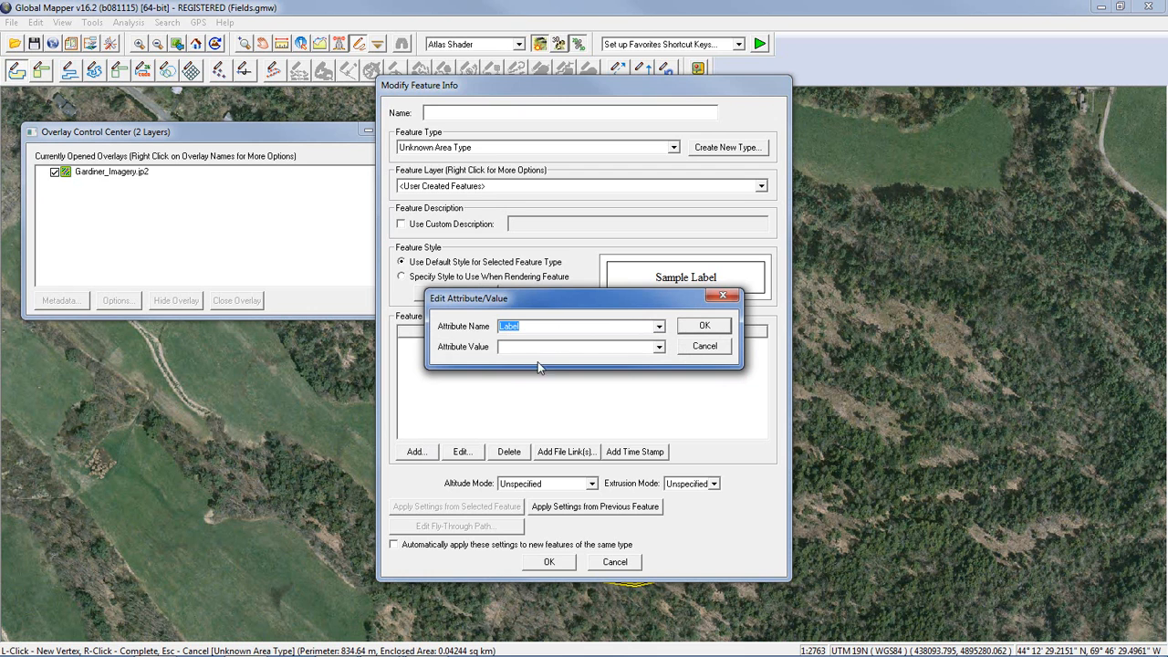
{"action": "type", "text": "La"}
{"action": "double_click", "coordinate": [510, 326]}
{"action": "type", "text": "Crop Type"}
{"action": "left_click", "coordinate": [597, 347]}
{"action": "type", "text": "Corn"}
{"action": "left_click", "coordinate": [700, 327]}
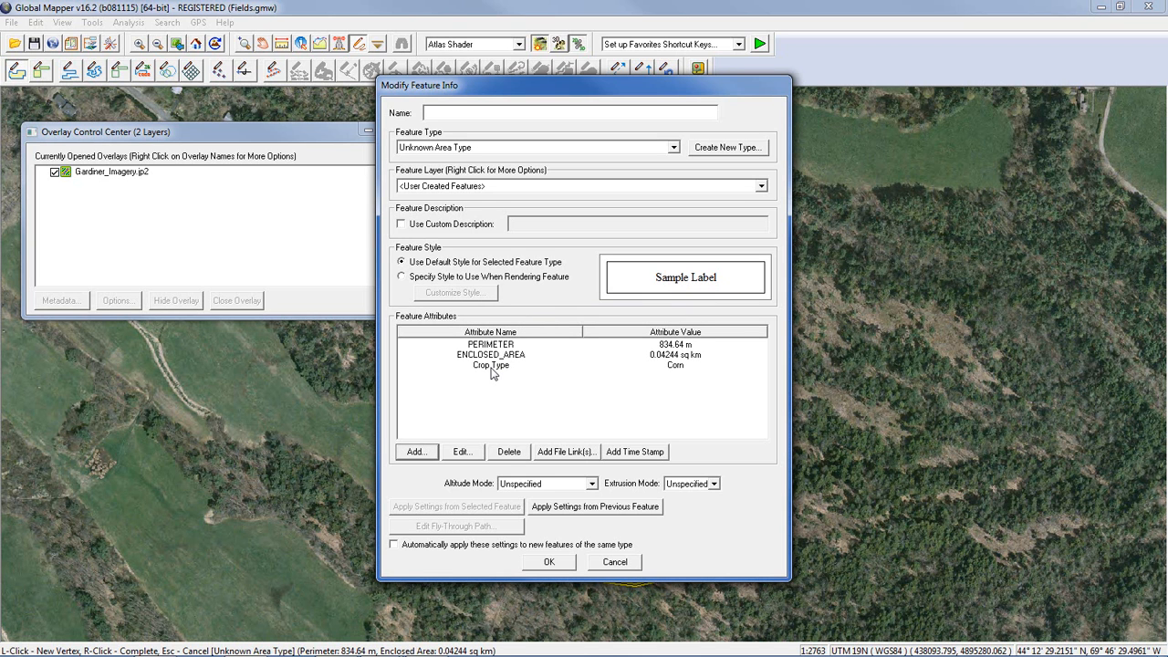
{"action": "left_click", "coordinate": [562, 563]}
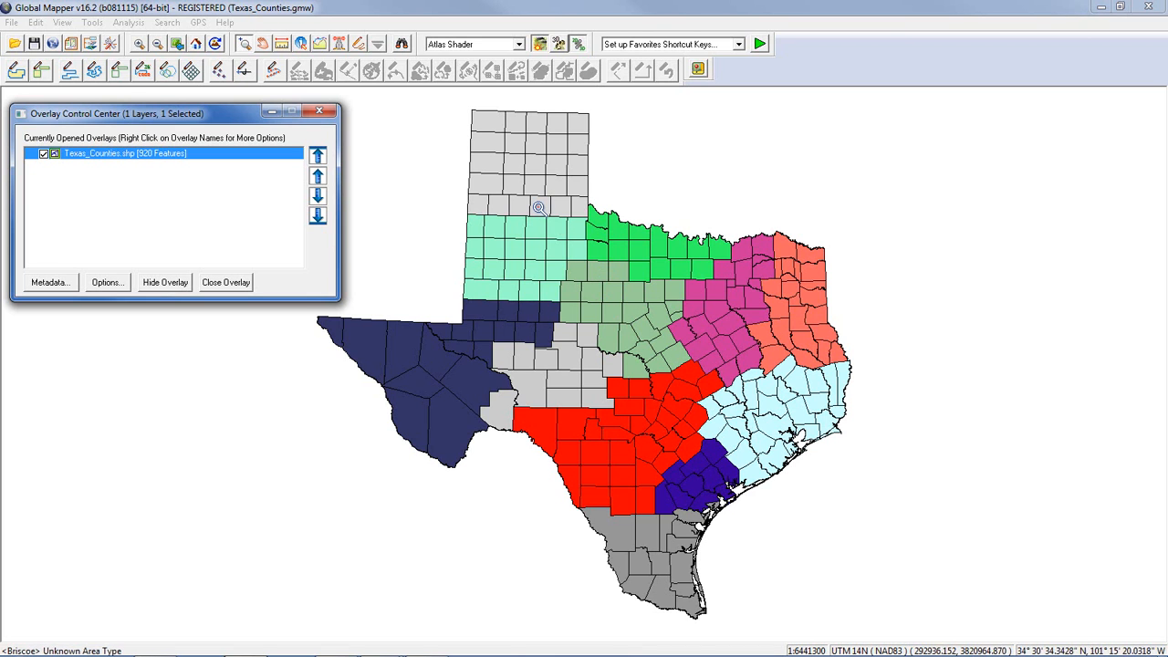
Edit Cottle County on the coloured Texas counties map and set its Region attribute to 5.
{"action": "left_click", "coordinate": [360, 46]}
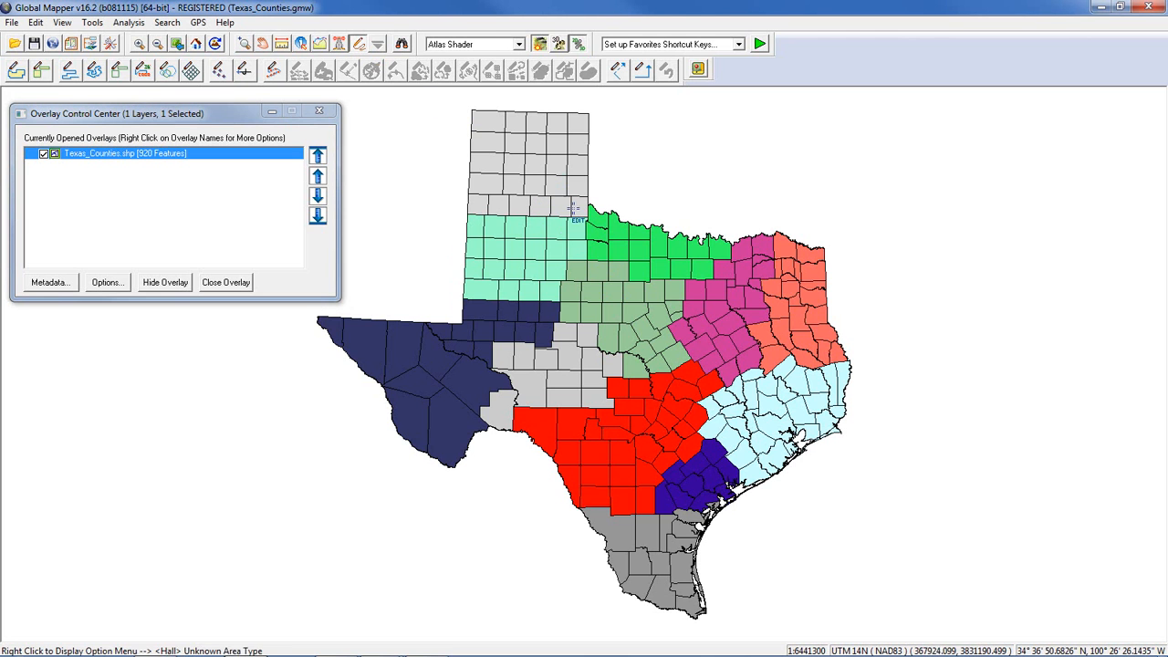
{"action": "left_click", "coordinate": [578, 233]}
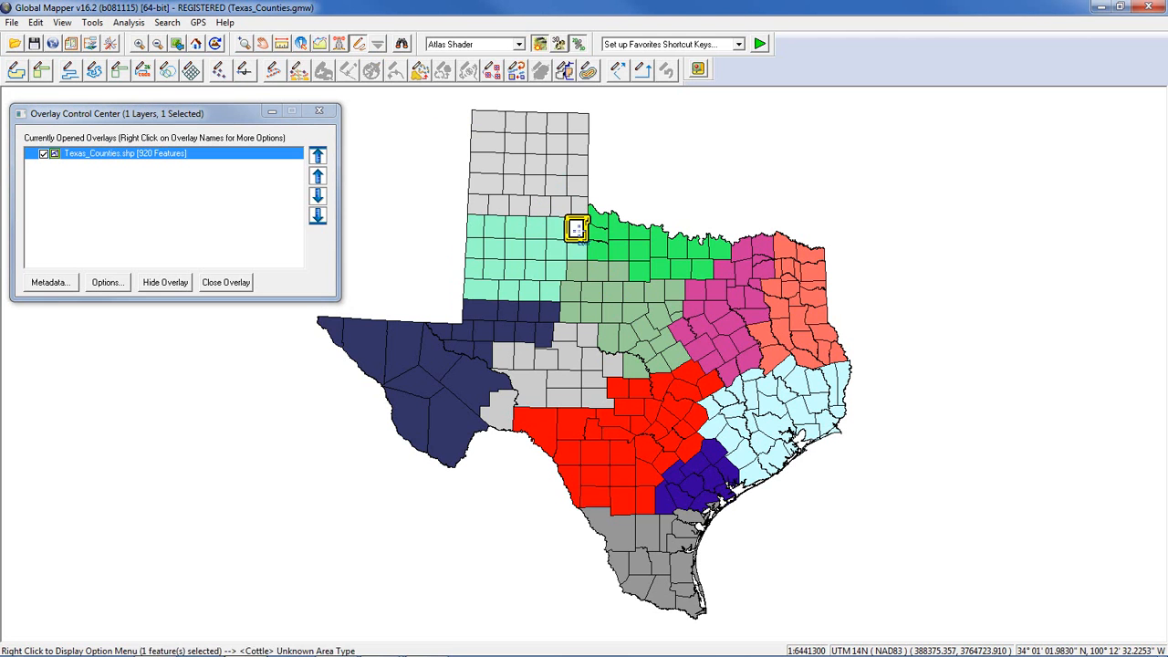
{"action": "right_click", "coordinate": [654, 176]}
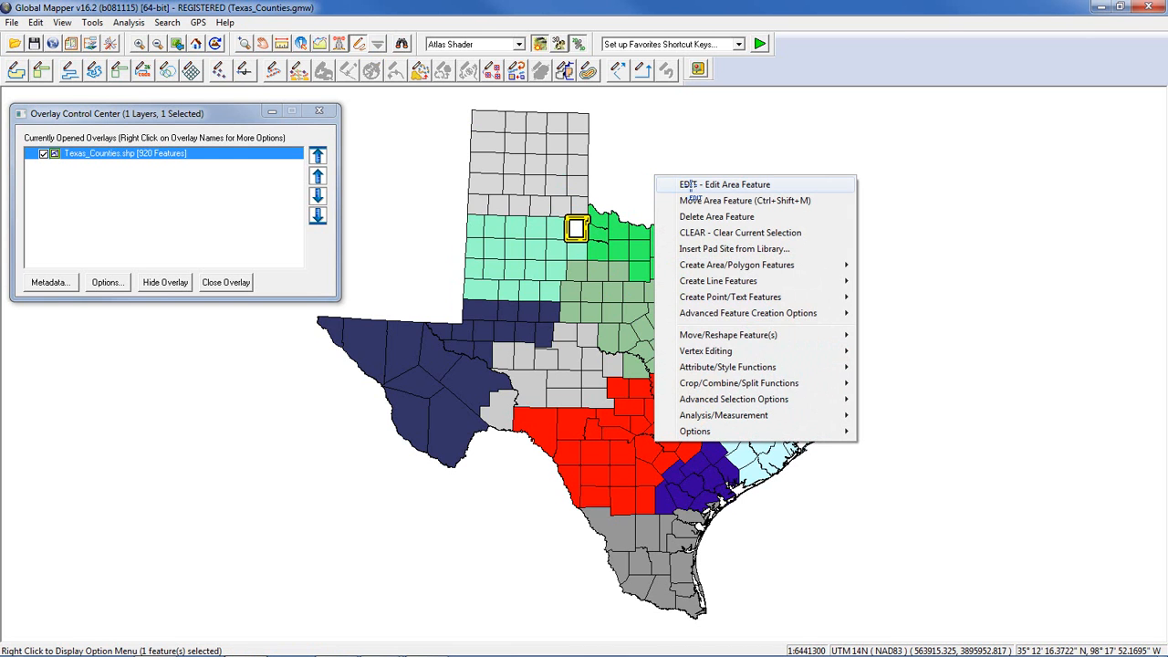
{"action": "left_click", "coordinate": [691, 186]}
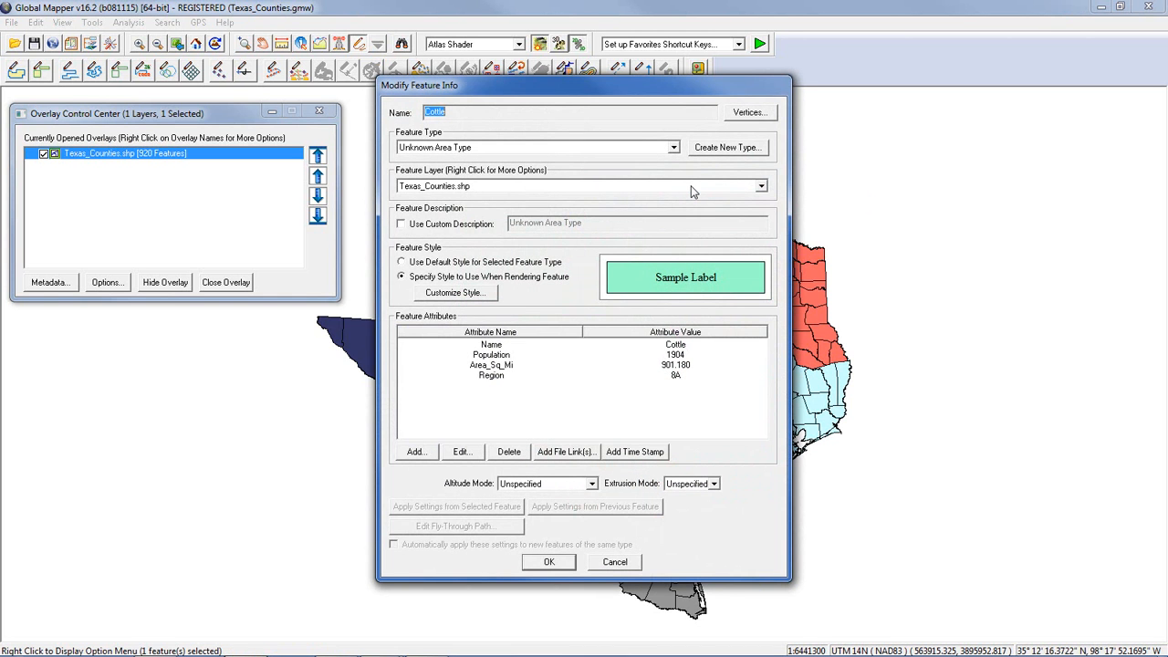
{"action": "left_click", "coordinate": [498, 381]}
{"action": "left_click", "coordinate": [474, 451]}
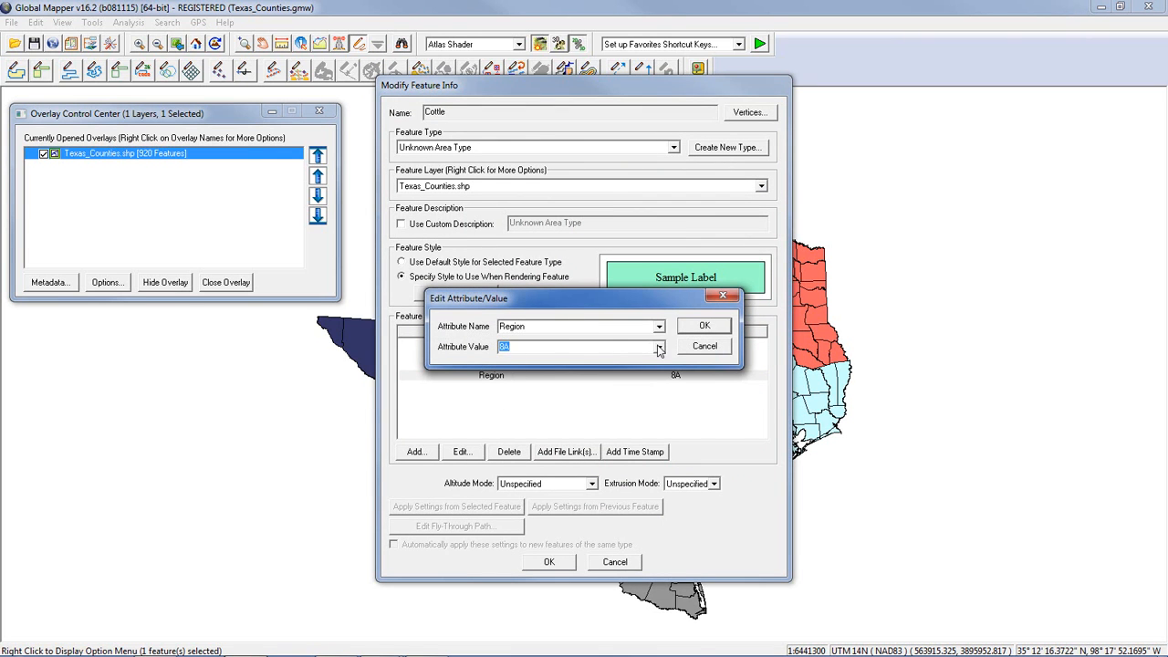
{"action": "left_click", "coordinate": [659, 349]}
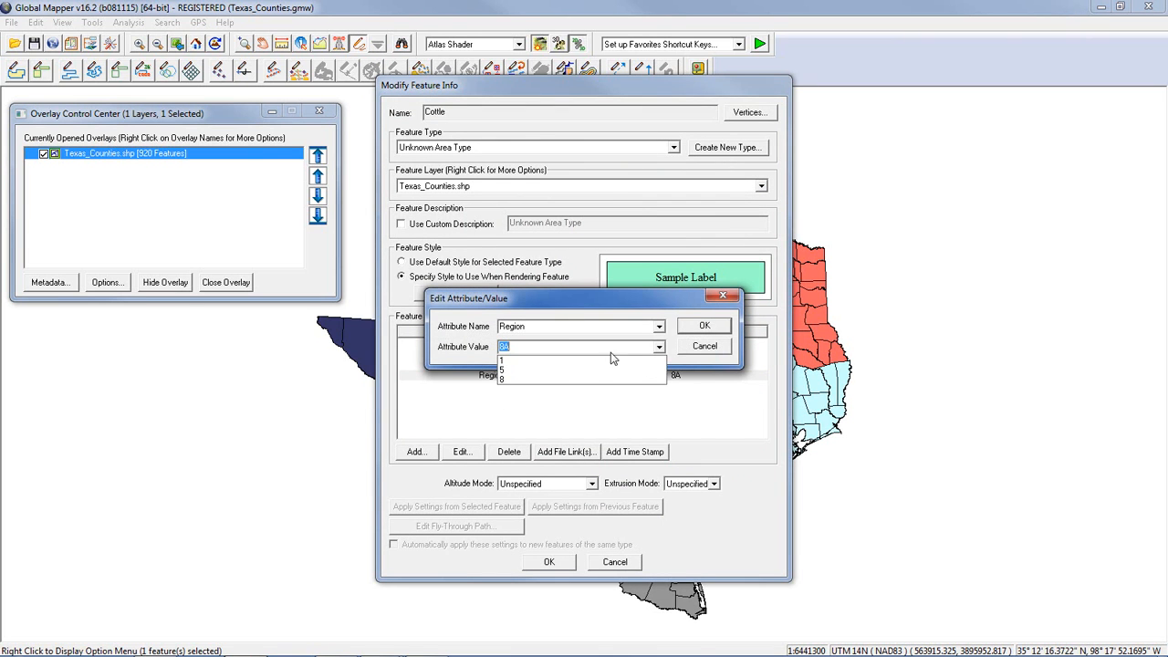
{"action": "left_click", "coordinate": [503, 347]}
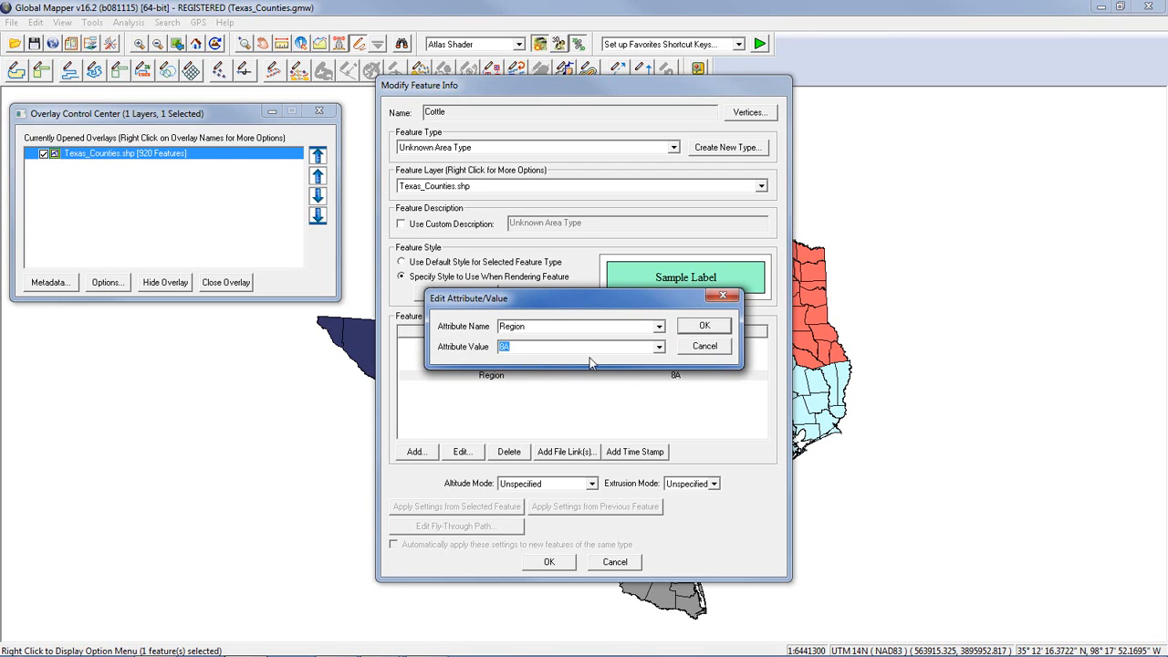
{"action": "type", "text": "5"}
{"action": "left_click", "coordinate": [705, 326]}
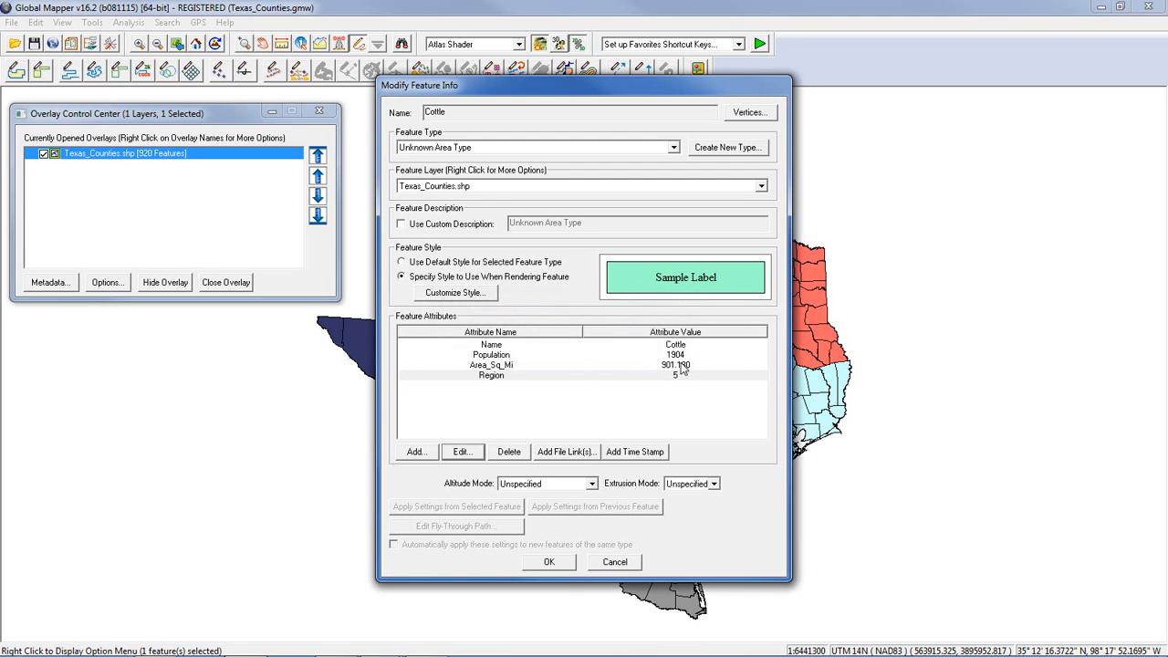
{"action": "left_click", "coordinate": [555, 560]}
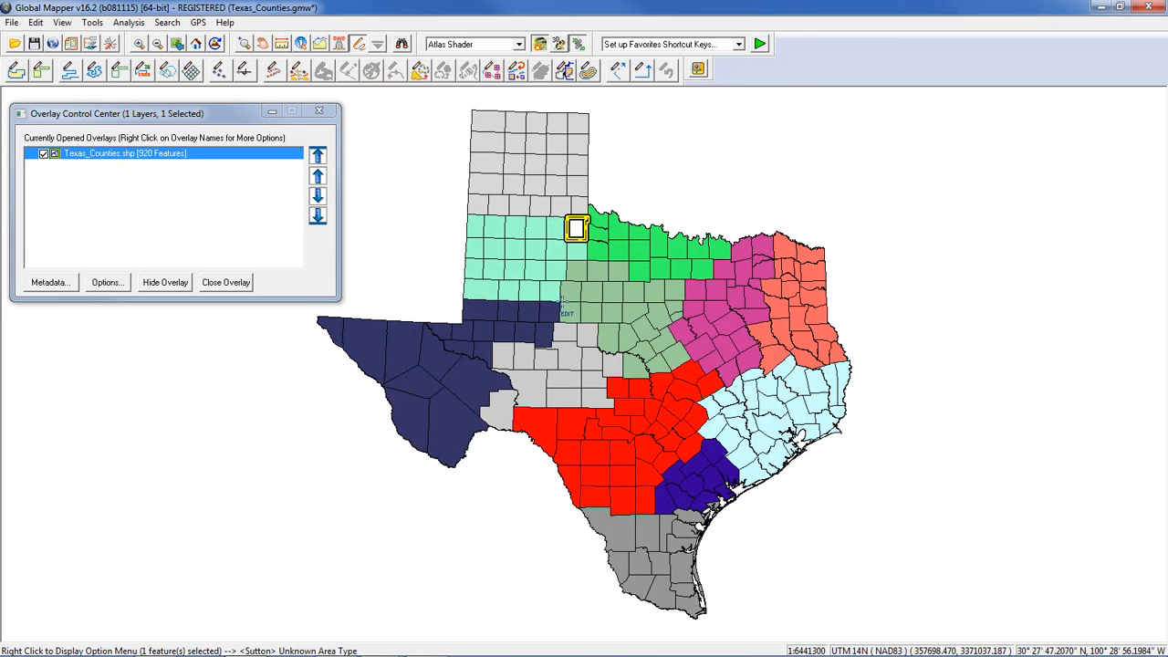
Set the Region attribute to 5 for the six counties in the northwest corner of the mint-green region using joint editing.
{"action": "left_click", "coordinate": [693, 194]}
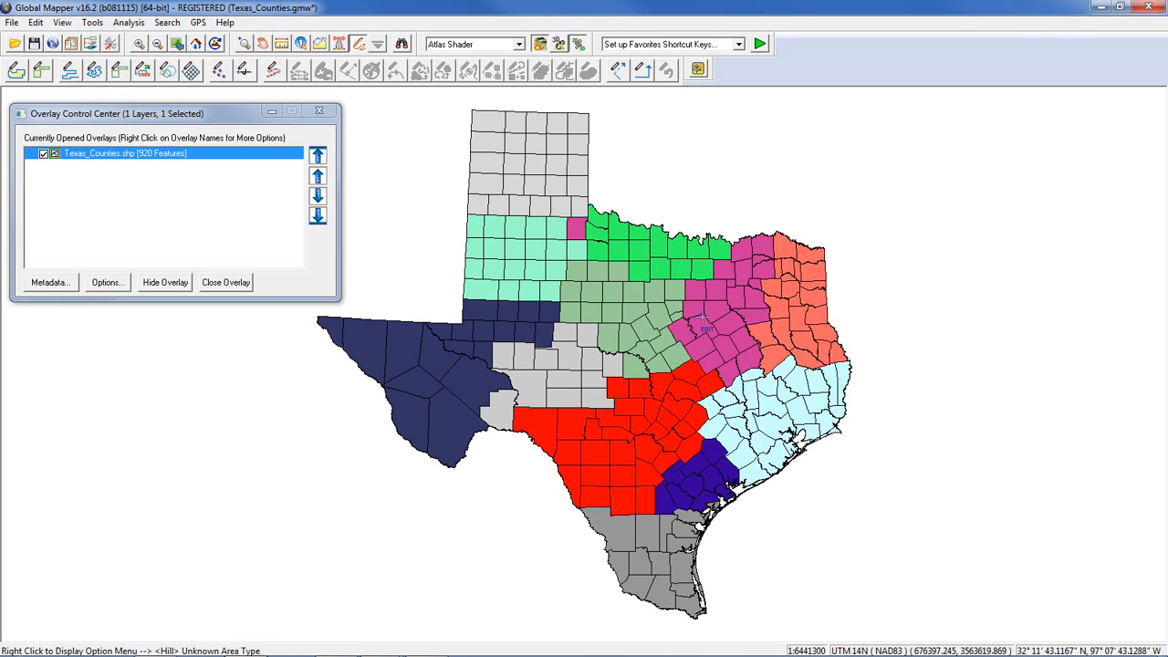
{"action": "left_click_drag", "start_coordinate": [477, 231], "coordinate": [523, 266]}
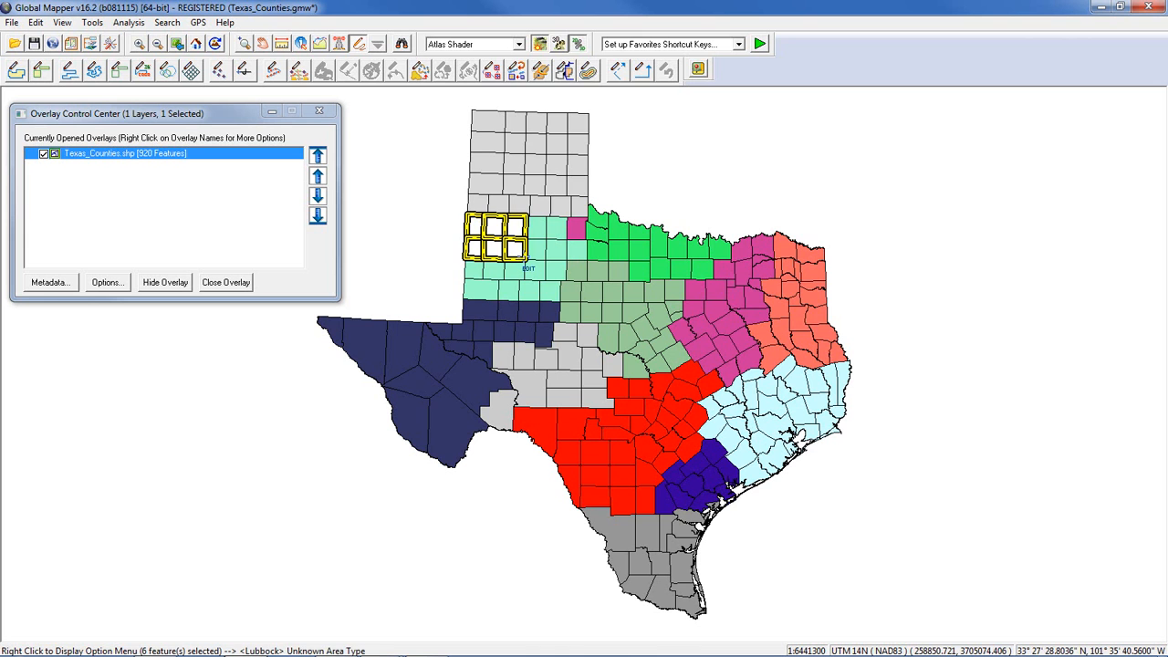
{"action": "right_click", "coordinate": [656, 165]}
{"action": "left_click", "coordinate": [689, 170]}
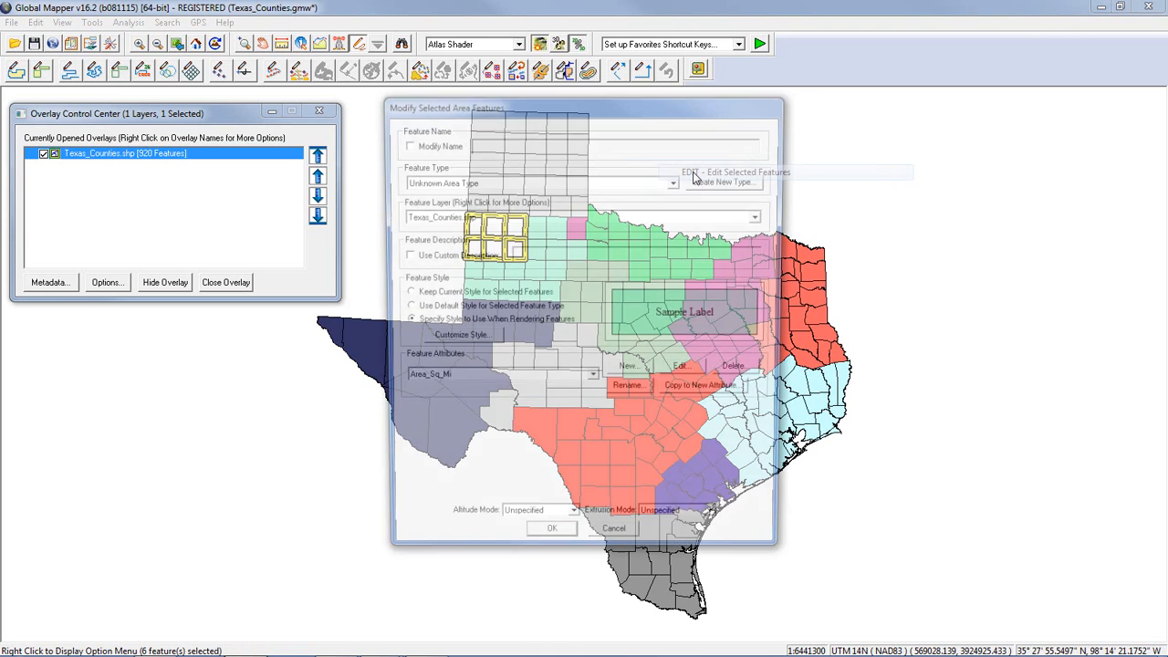
{"action": "left_click_drag", "start_coordinate": [545, 117], "coordinate": [816, 133]}
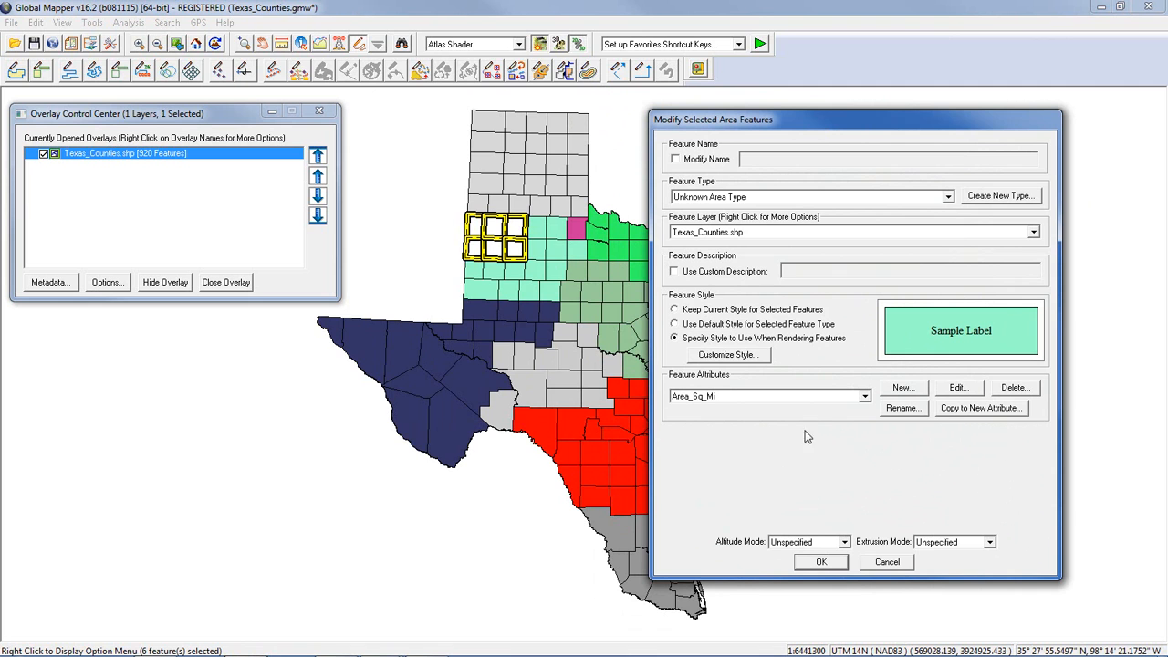
{"action": "left_click", "coordinate": [864, 396]}
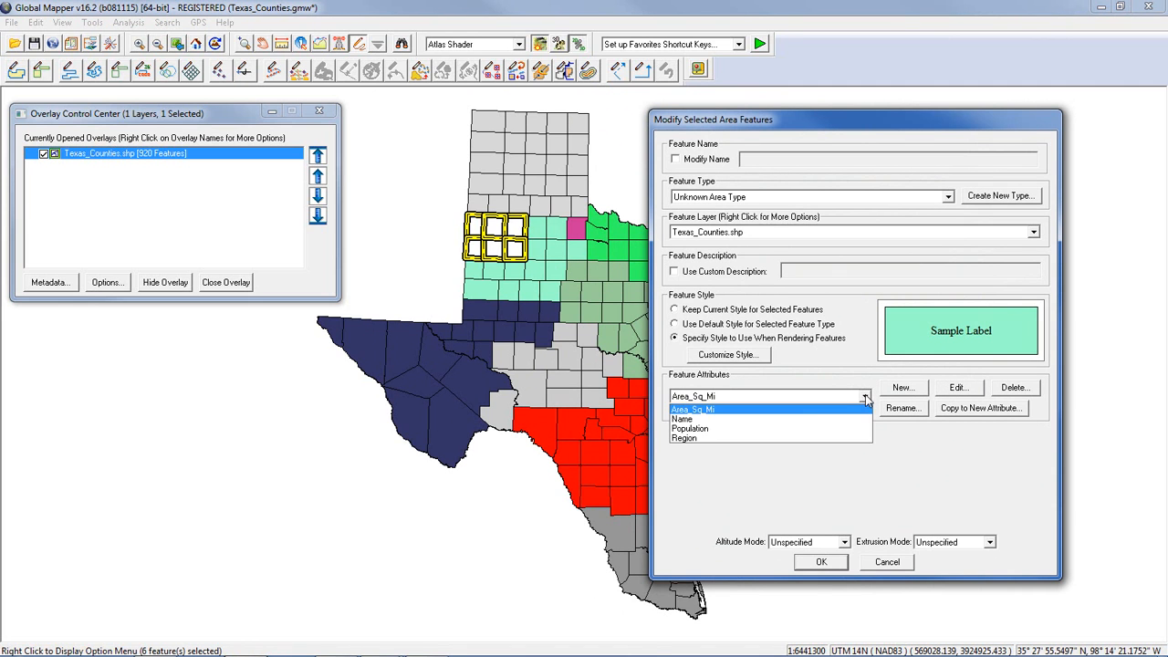
{"action": "left_click", "coordinate": [769, 438]}
{"action": "left_click", "coordinate": [957, 390]}
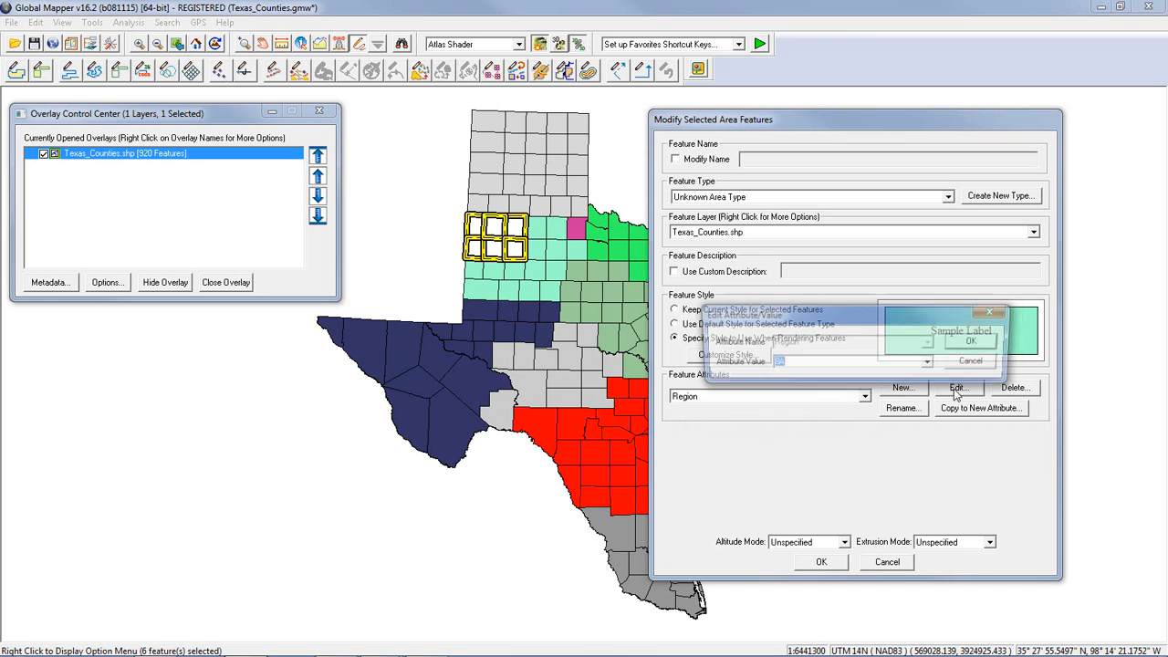
{"action": "left_click", "coordinate": [930, 363]}
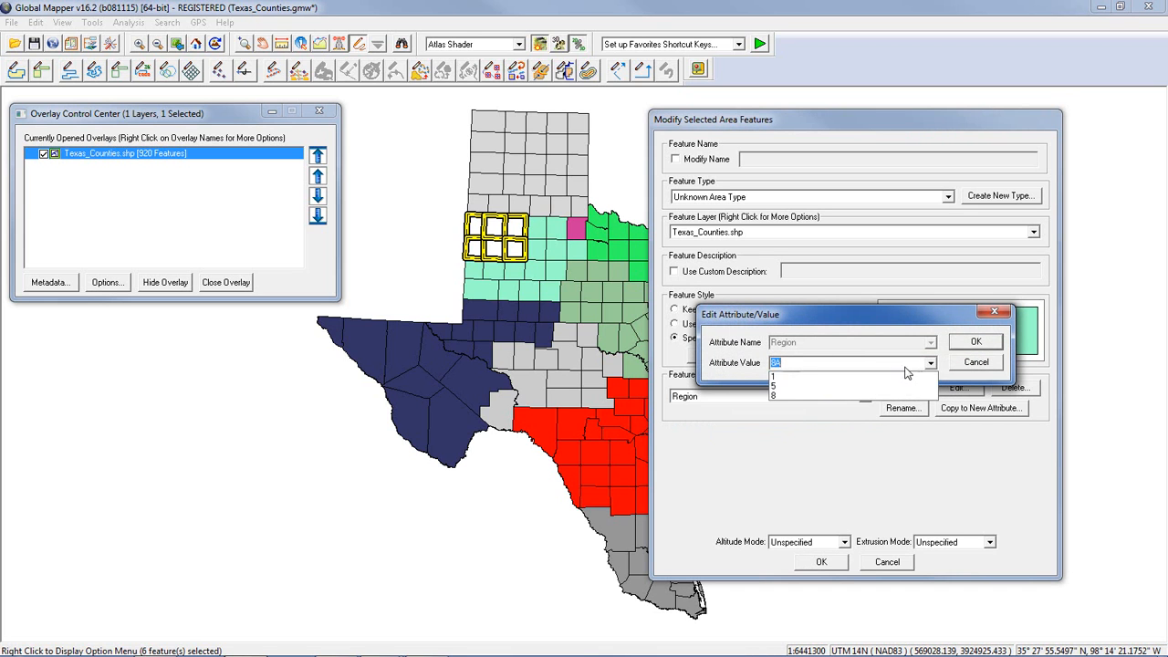
{"action": "left_click", "coordinate": [832, 391]}
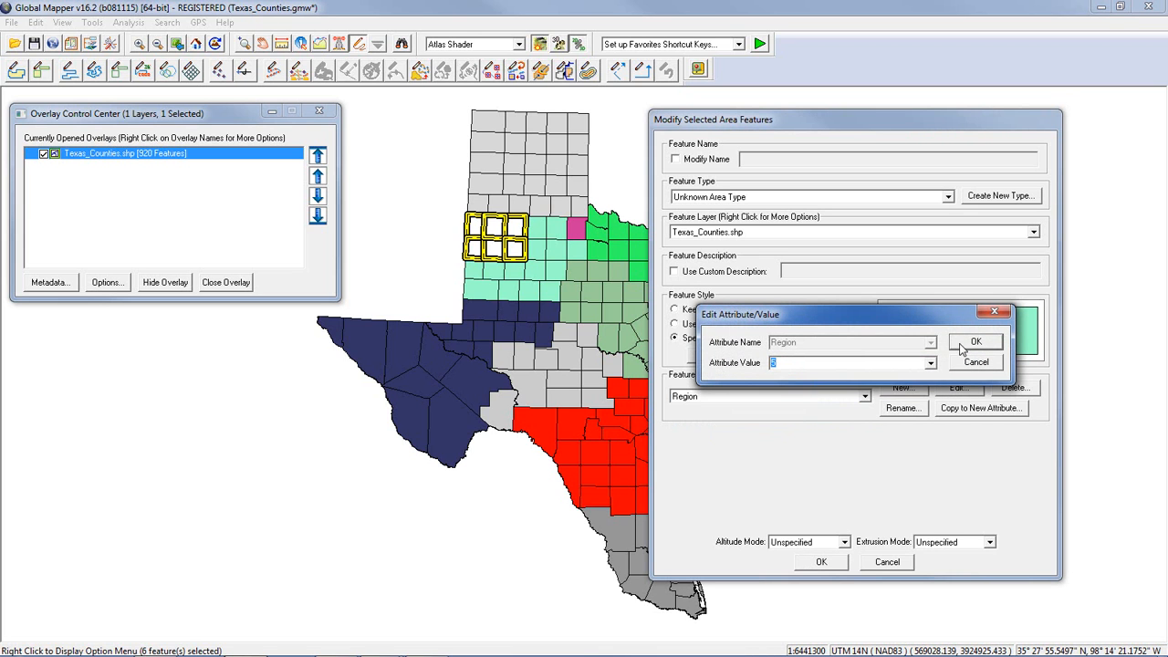
{"action": "left_click", "coordinate": [968, 346]}
{"action": "left_click", "coordinate": [821, 560]}
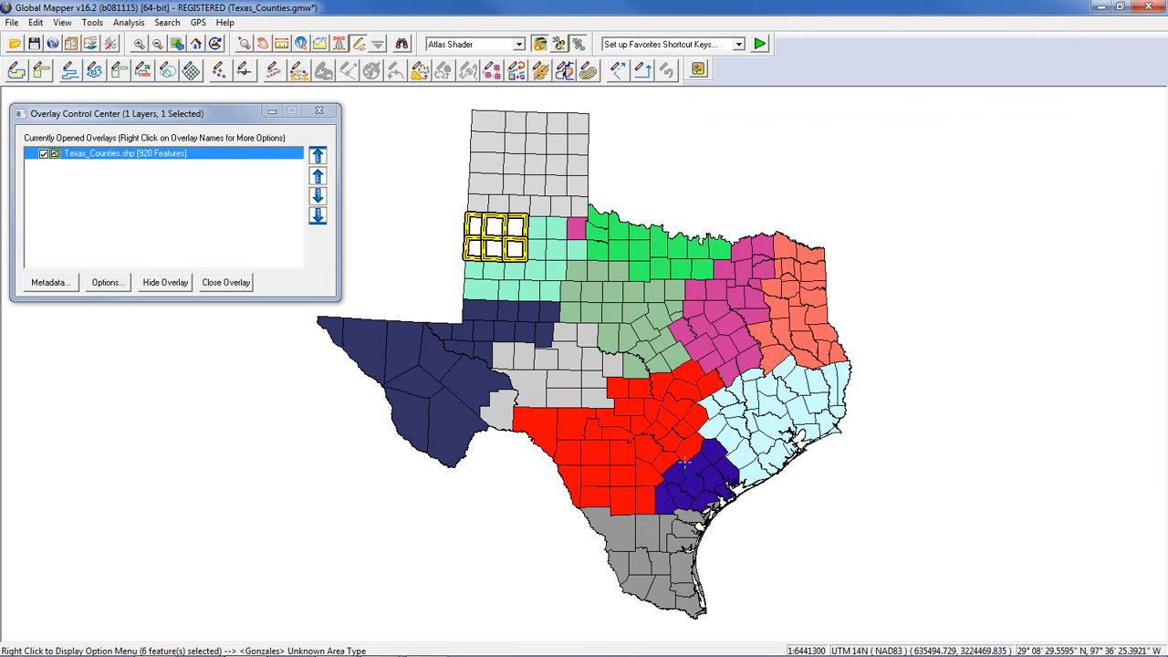
{"action": "key", "text": "Escape"}
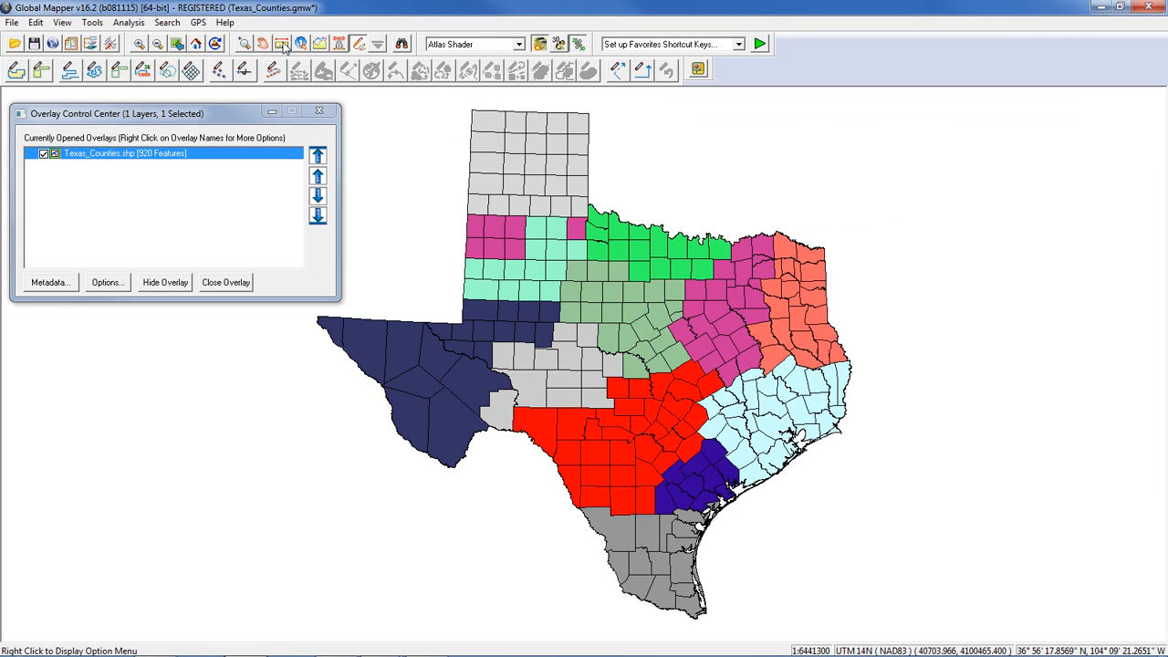
Search the vector data, select the Aransas features with indexes 3 to 17 and set their Region attribute to 5.
{"action": "left_click", "coordinate": [402, 48]}
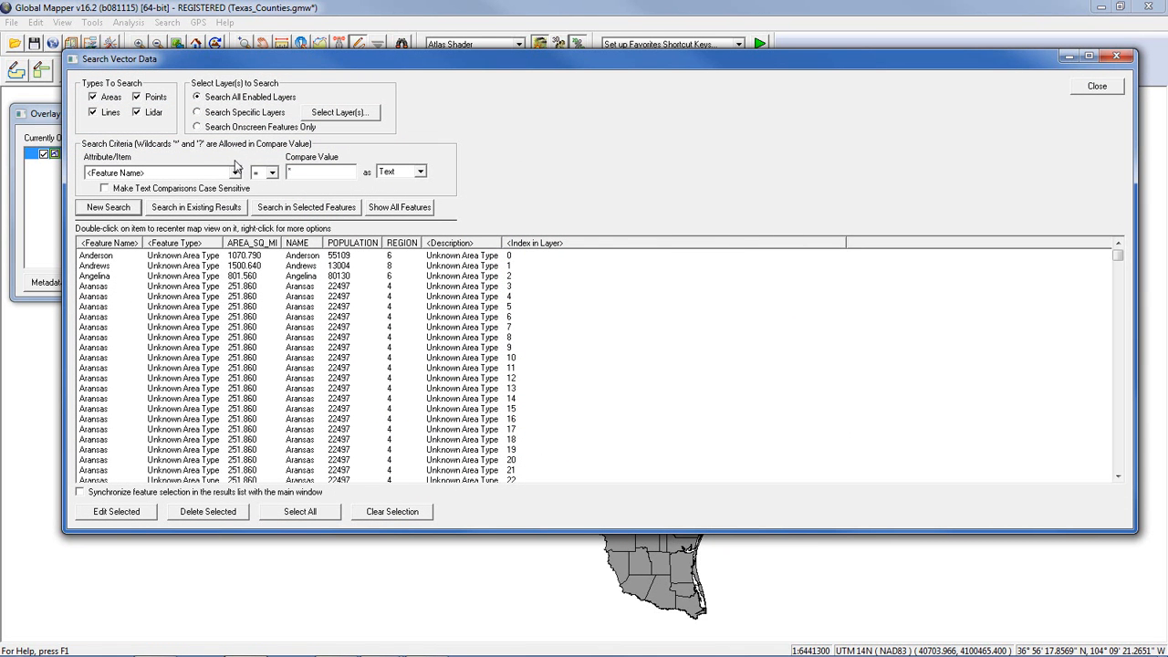
{"action": "left_click", "coordinate": [356, 288]}
{"action": "left_click", "coordinate": [356, 288]}
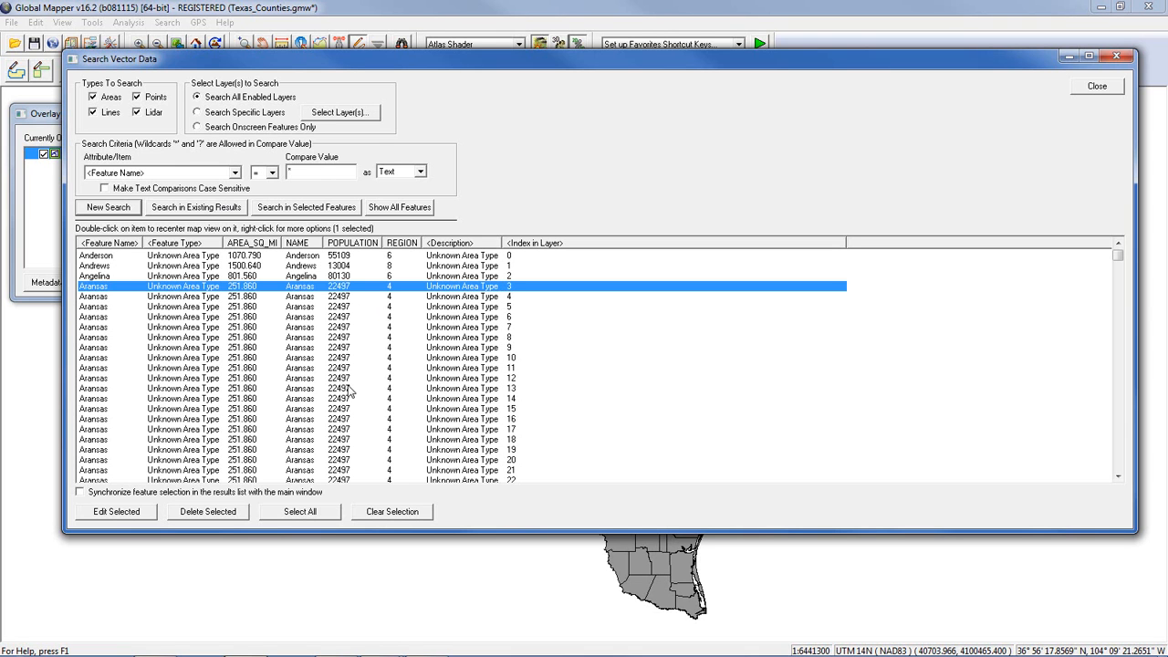
{"action": "left_click", "coordinate": [338, 430], "text": "shift"}
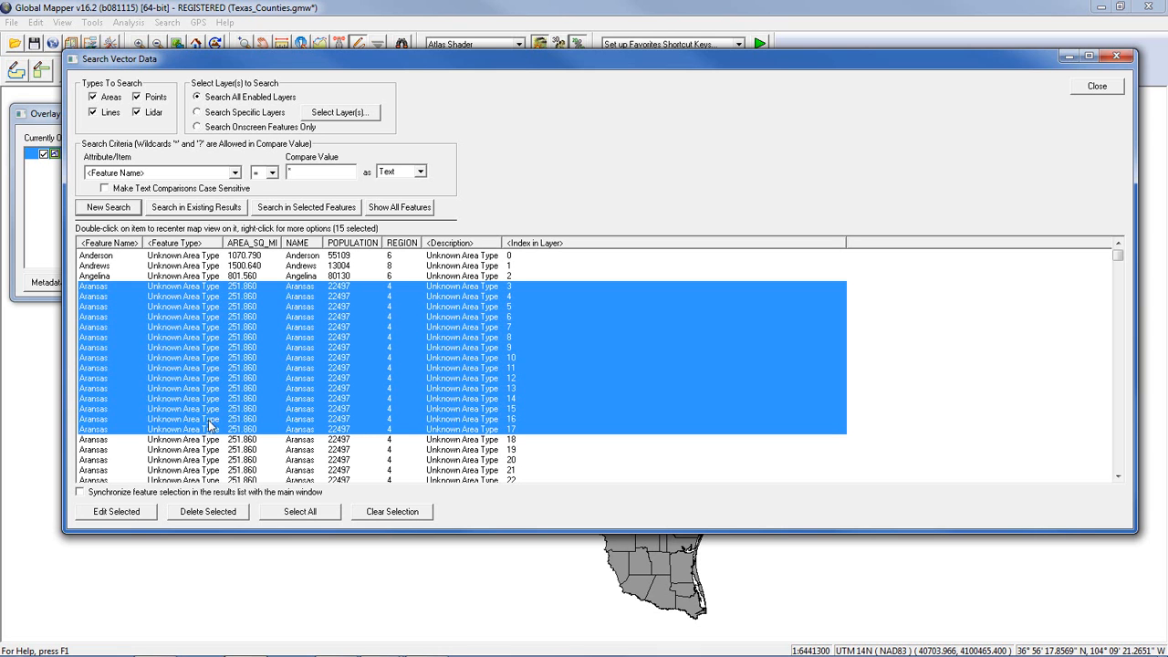
{"action": "left_click", "coordinate": [134, 516]}
{"action": "left_click_drag", "start_coordinate": [692, 30], "coordinate": [781, 145]}
{"action": "left_click", "coordinate": [801, 417]}
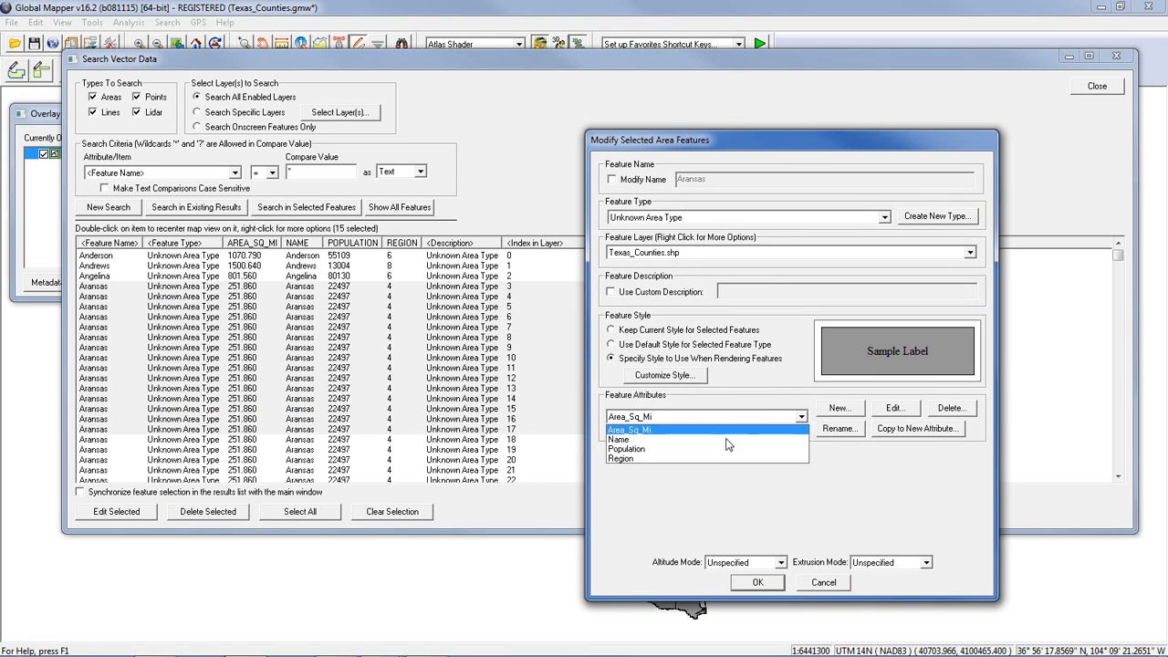
{"action": "left_click", "coordinate": [709, 459]}
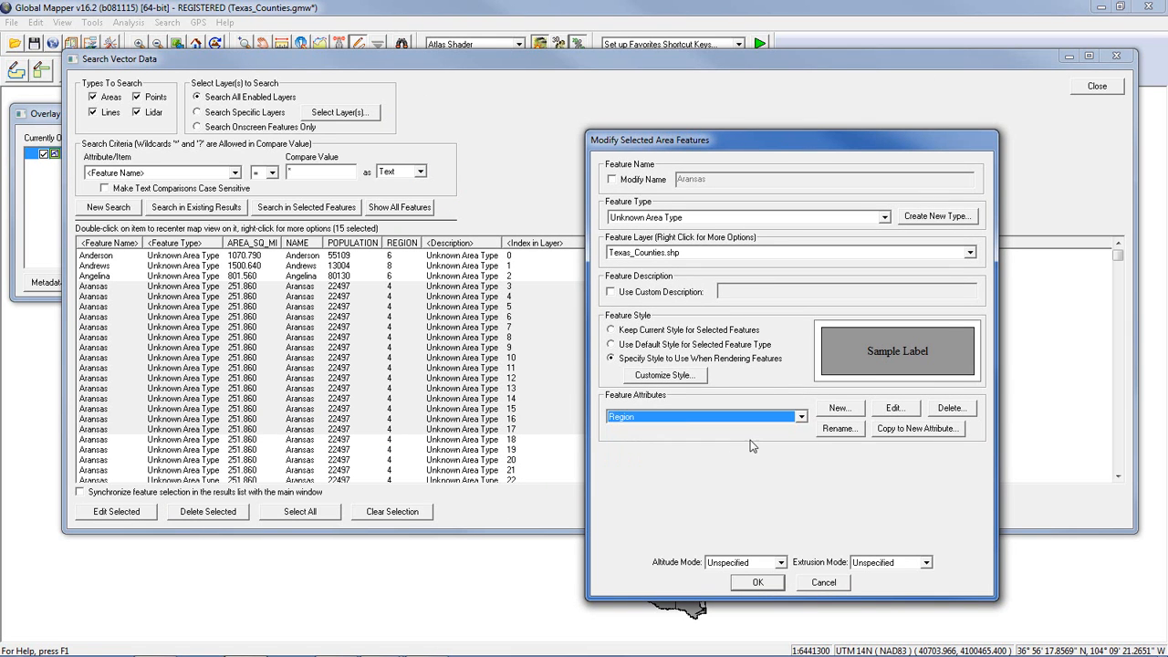
{"action": "left_click", "coordinate": [892, 410]}
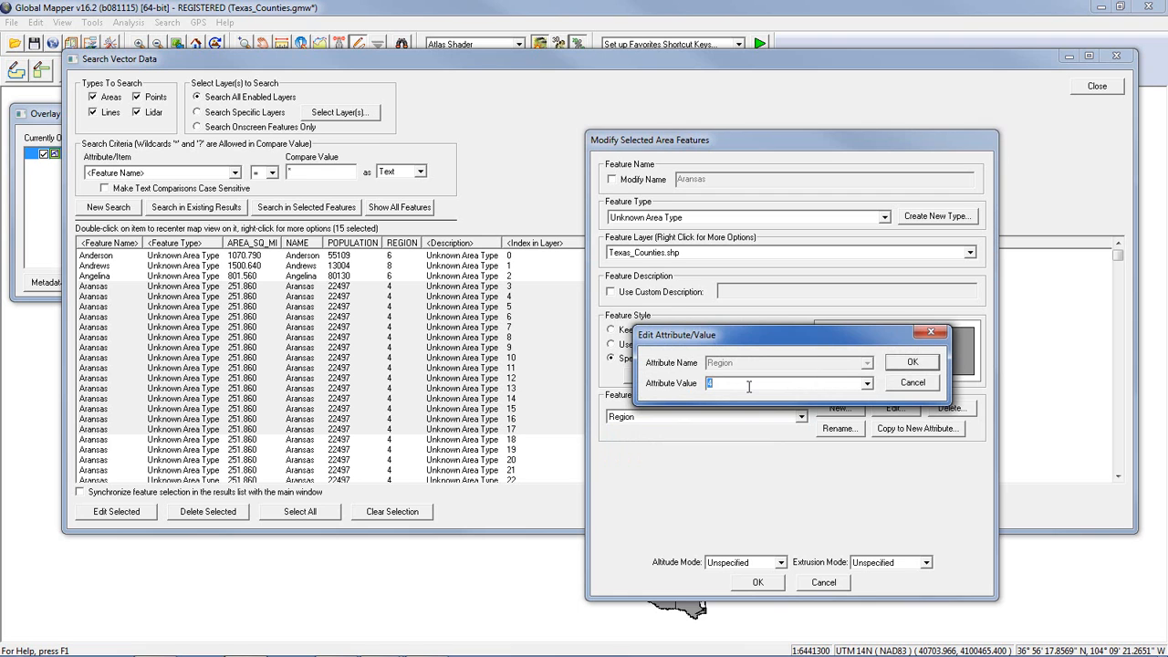
{"action": "left_click", "coordinate": [911, 363]}
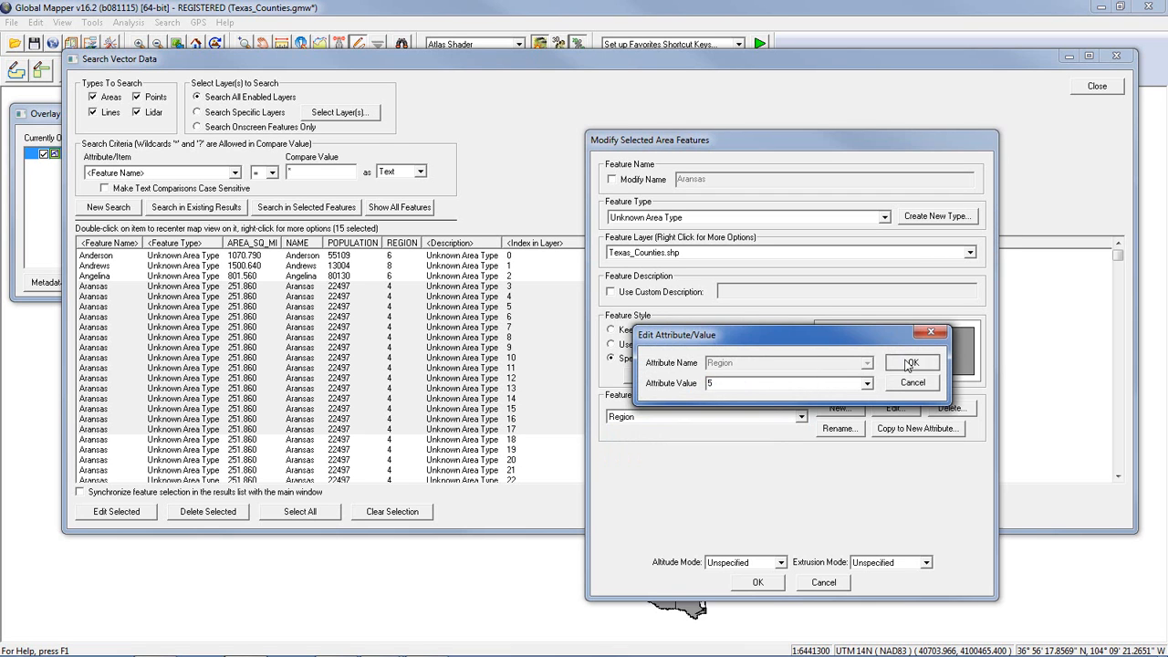
{"action": "left_click", "coordinate": [757, 584]}
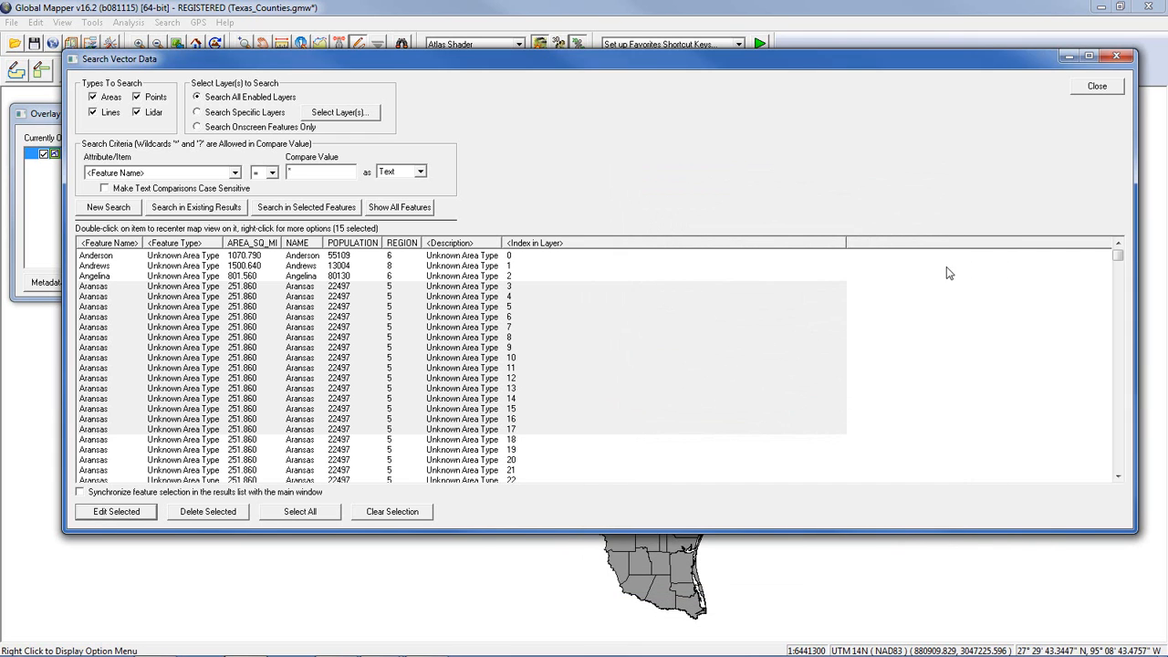
{"action": "left_click", "coordinate": [1092, 87]}
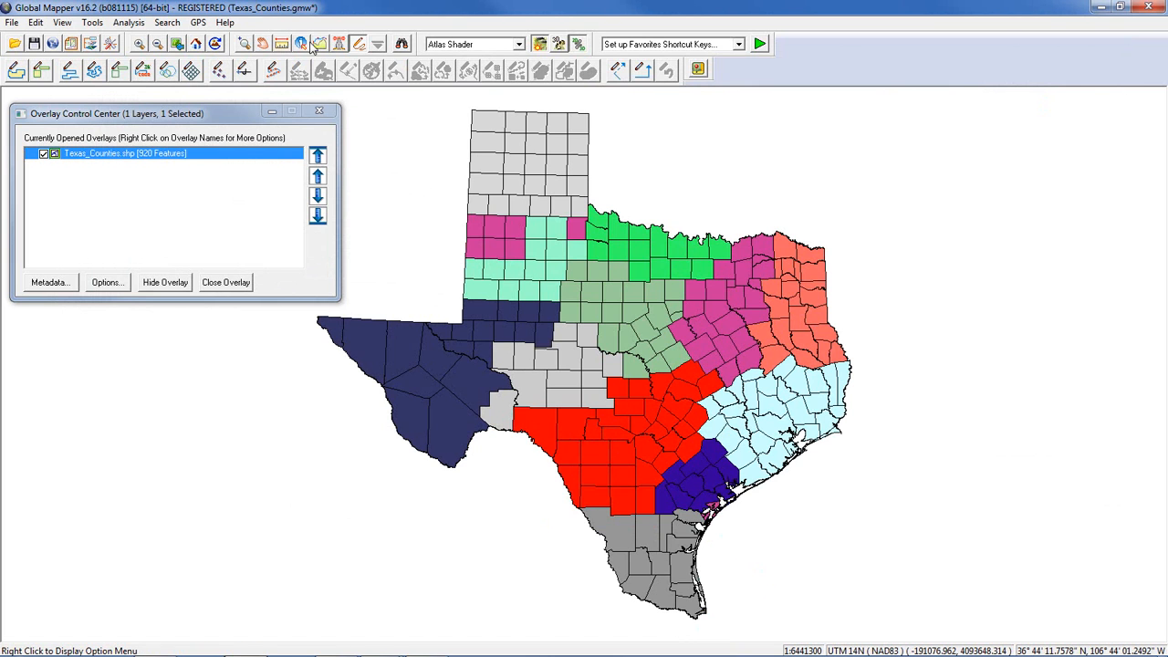
Examine the colour of the Aransas County features on the Gulf coast up close.
{"action": "left_click", "coordinate": [244, 43]}
{"action": "left_click_drag", "start_coordinate": [689, 492], "coordinate": [752, 551]}
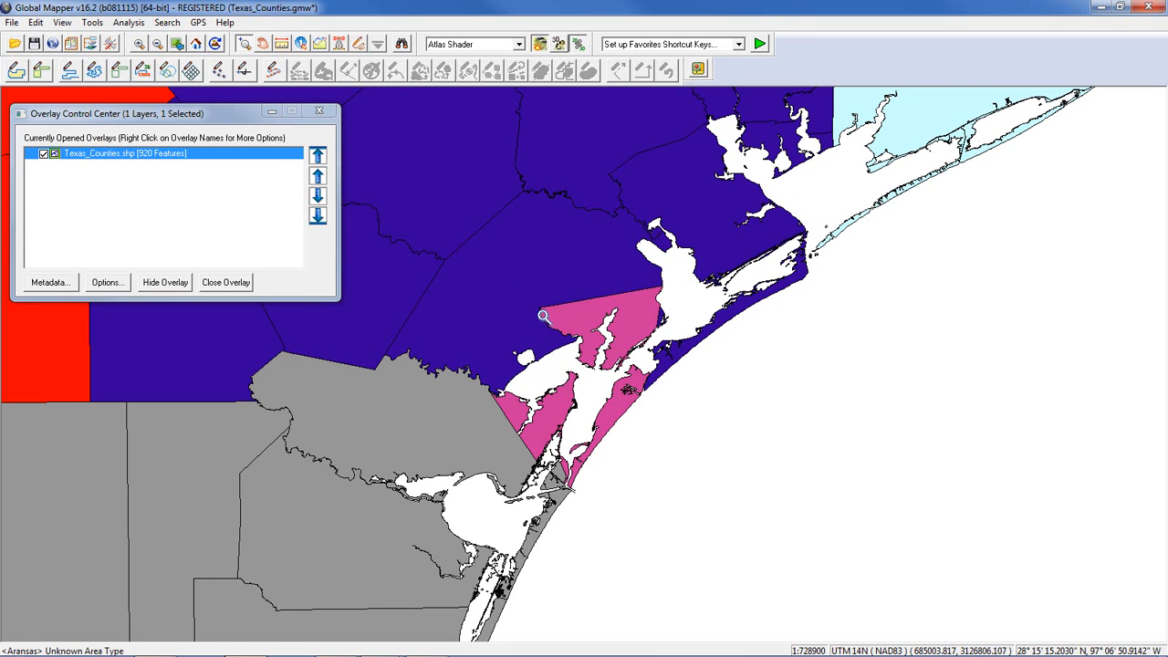
{"action": "scroll", "coordinate": [487, 305], "scroll_direction": "down", "scroll_amount": 2}
{"action": "scroll", "coordinate": [486, 306], "scroll_direction": "down", "scroll_amount": 3}
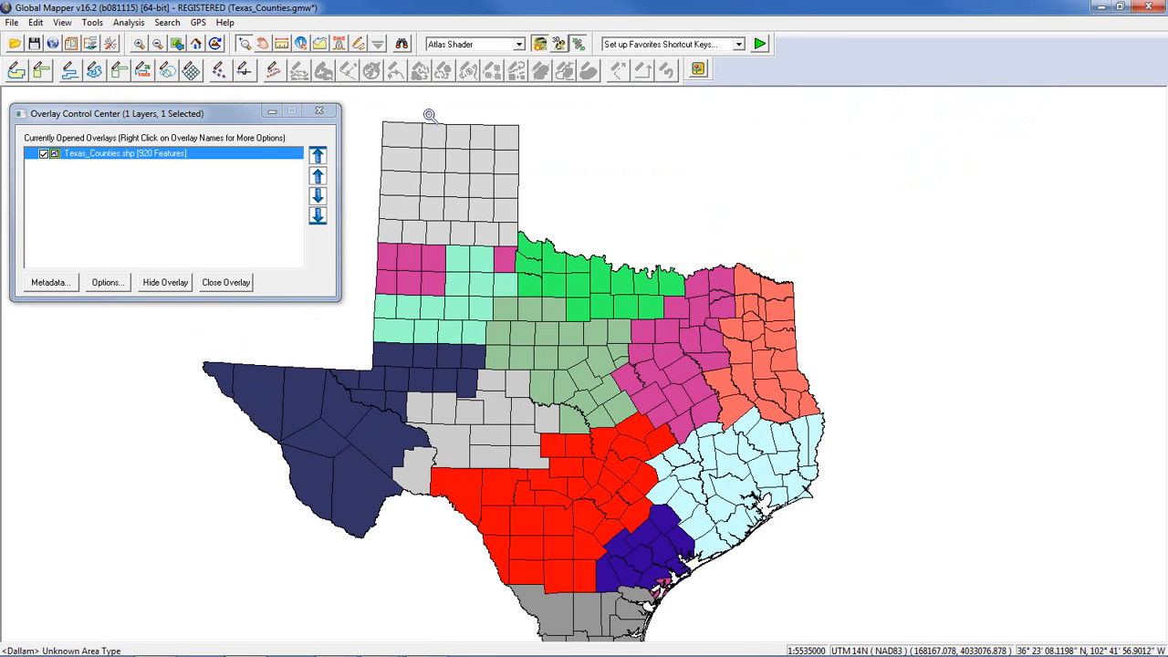
Delete the Region attribute from the block of six pink counties at the western edge of the Panhandle's base.
{"action": "left_click", "coordinate": [356, 50]}
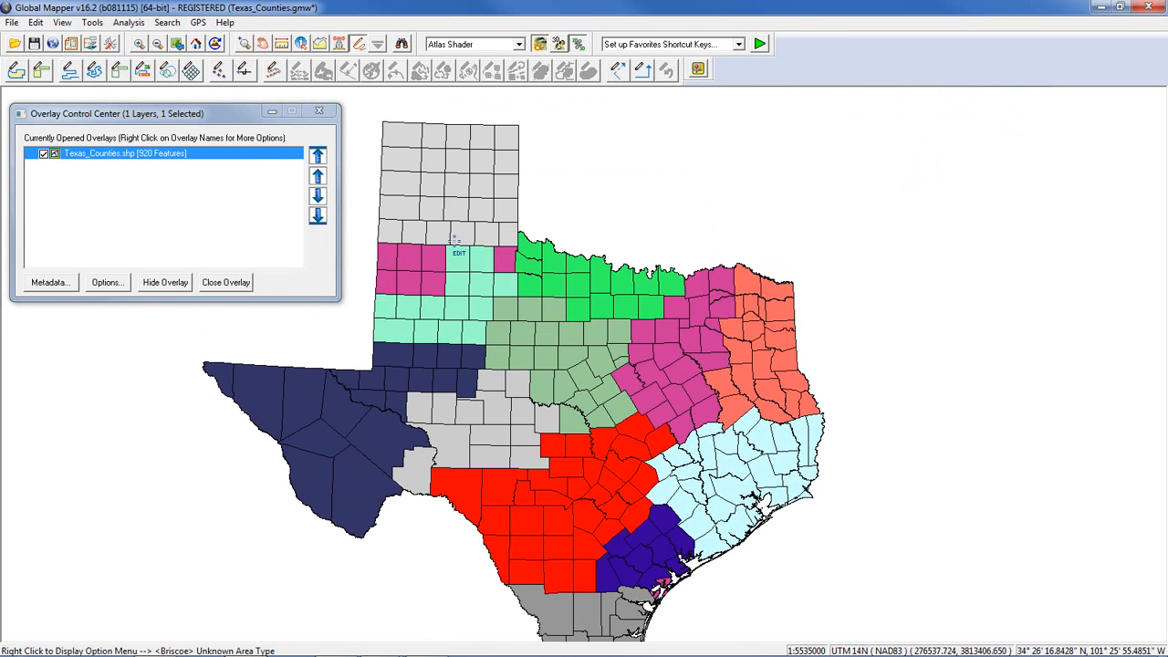
{"action": "left_click_drag", "start_coordinate": [388, 258], "coordinate": [442, 292]}
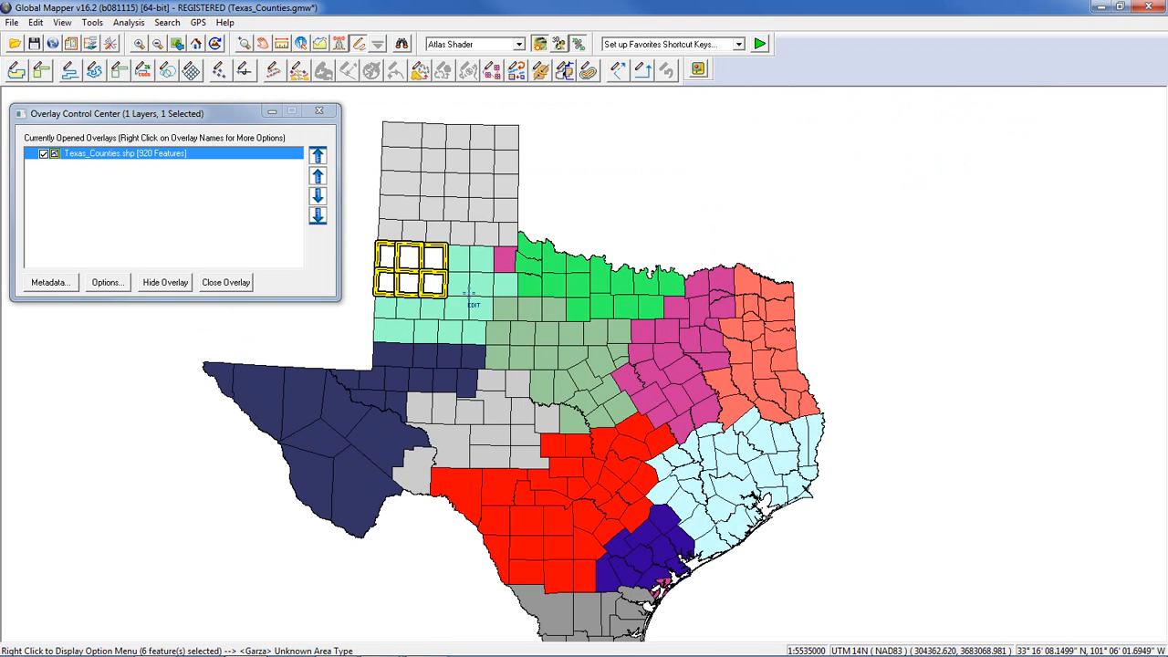
{"action": "right_click", "coordinate": [617, 187]}
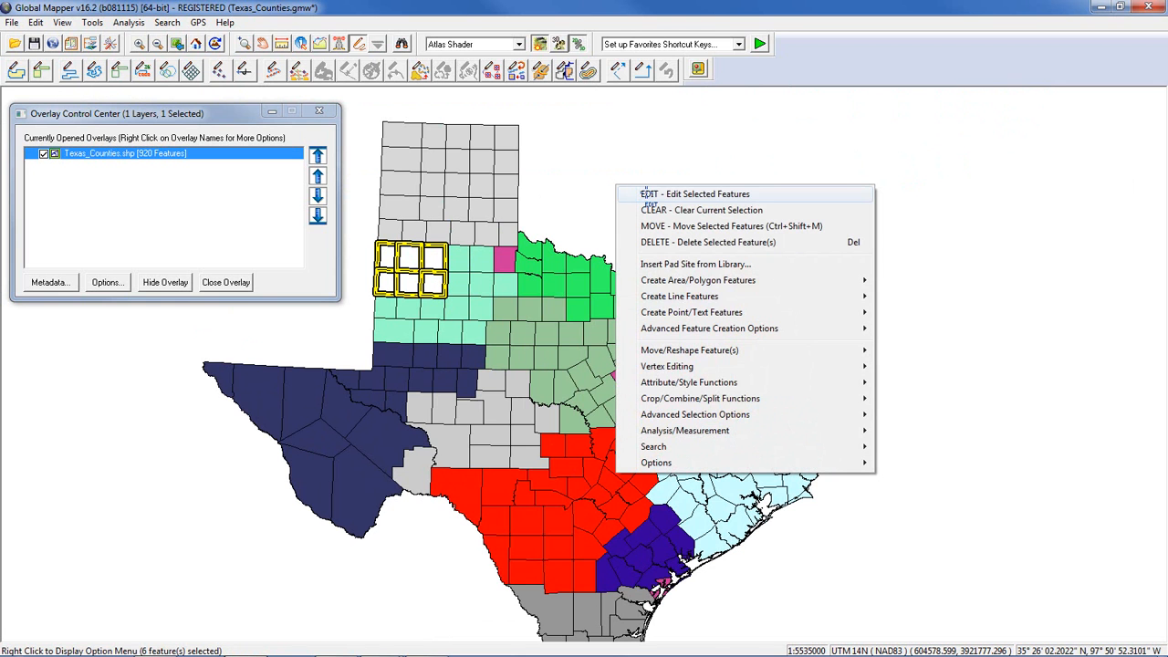
{"action": "left_click", "coordinate": [650, 194]}
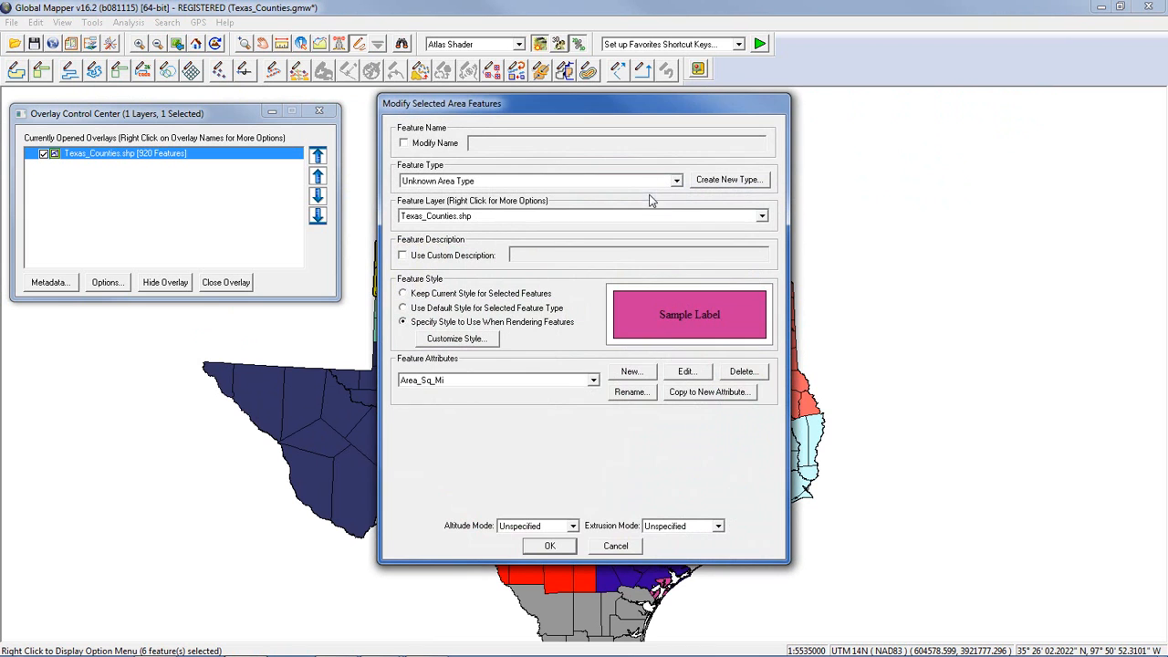
{"action": "left_click", "coordinate": [584, 382]}
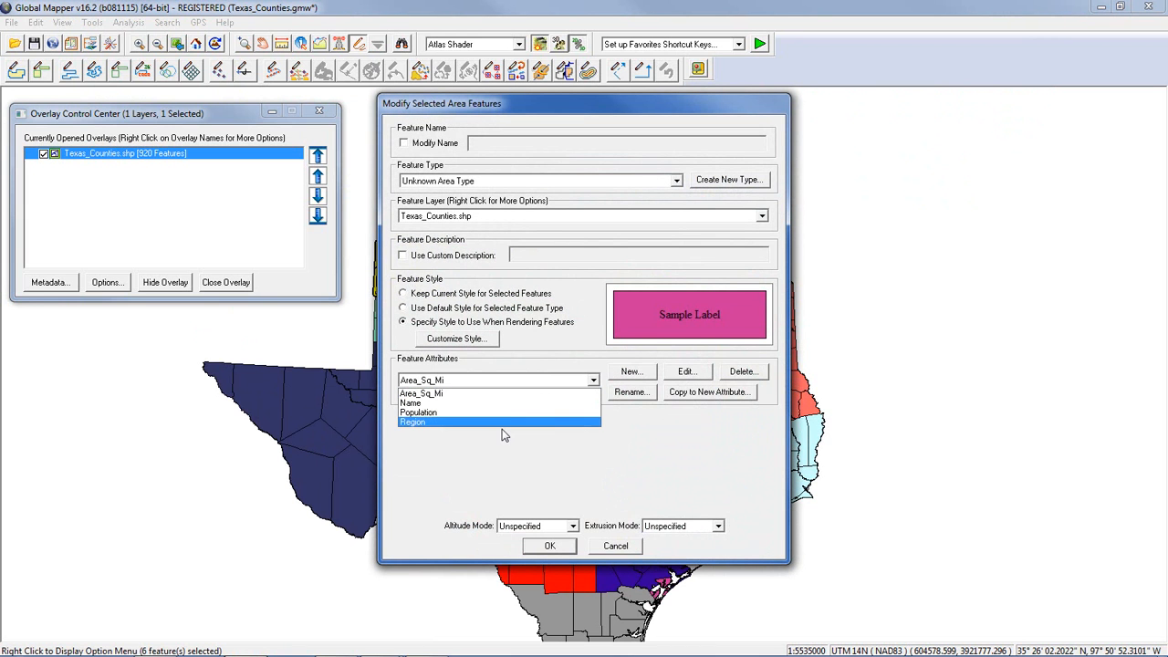
{"action": "left_click", "coordinate": [548, 393]}
{"action": "left_click", "coordinate": [741, 372]}
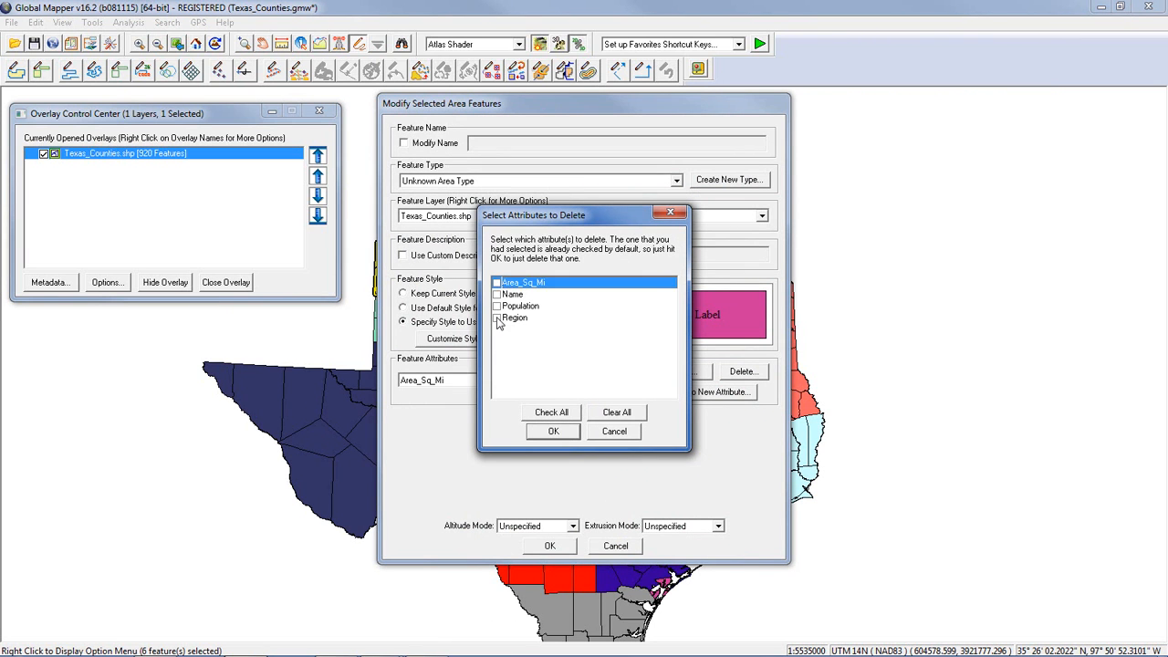
{"action": "left_click", "coordinate": [497, 318]}
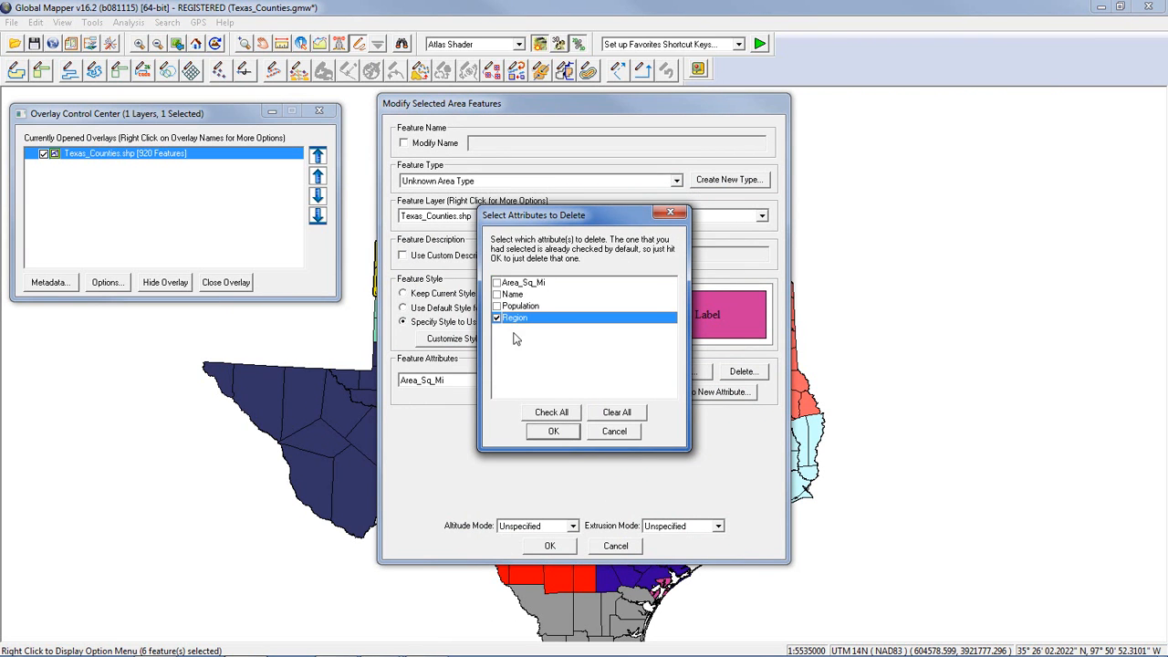
{"action": "left_click", "coordinate": [555, 432]}
{"action": "left_click", "coordinate": [550, 546]}
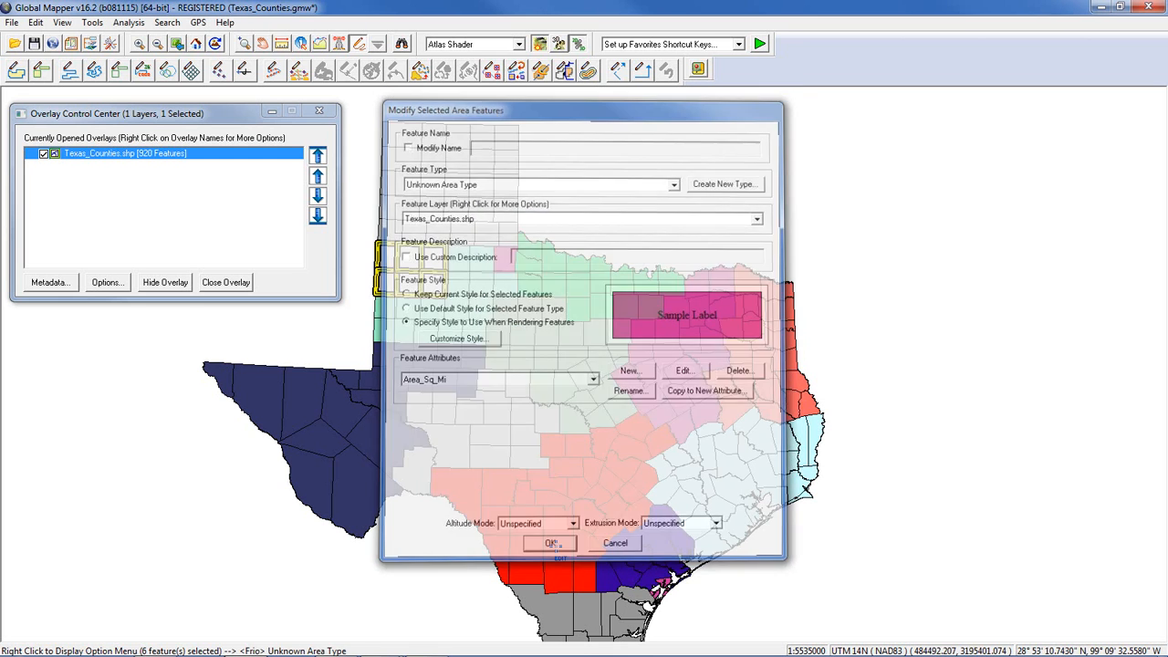
{"action": "key", "text": "Escape"}
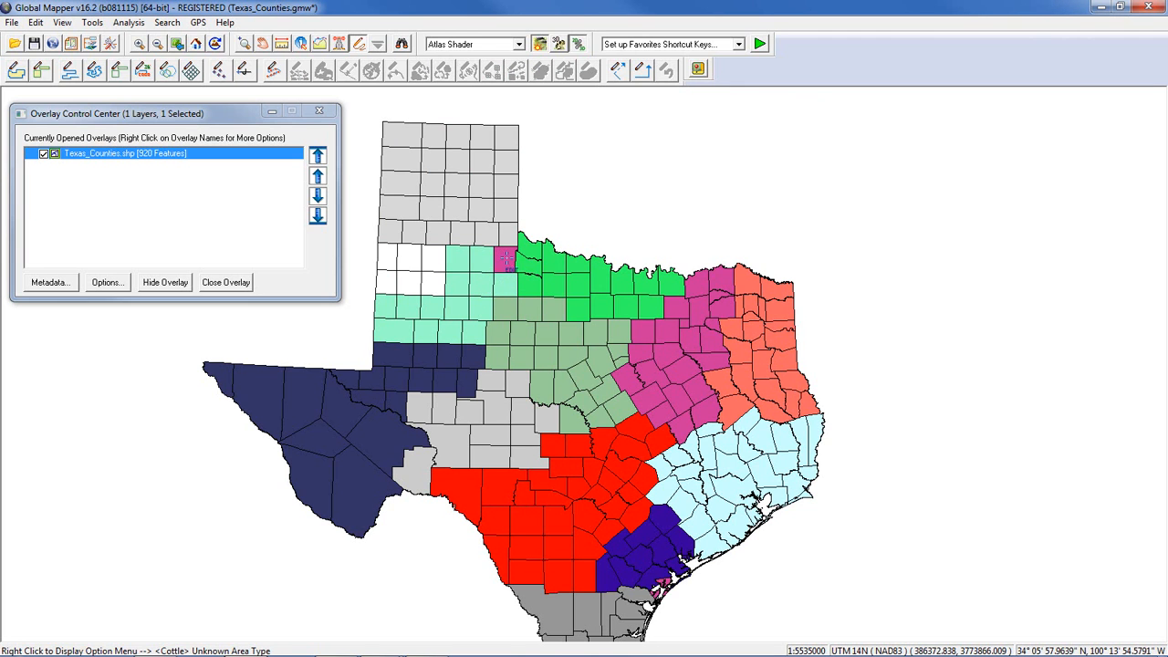
Clear the value of the Region attribute for Cottle County, keeping the attribute itself.
{"action": "left_click", "coordinate": [504, 262]}
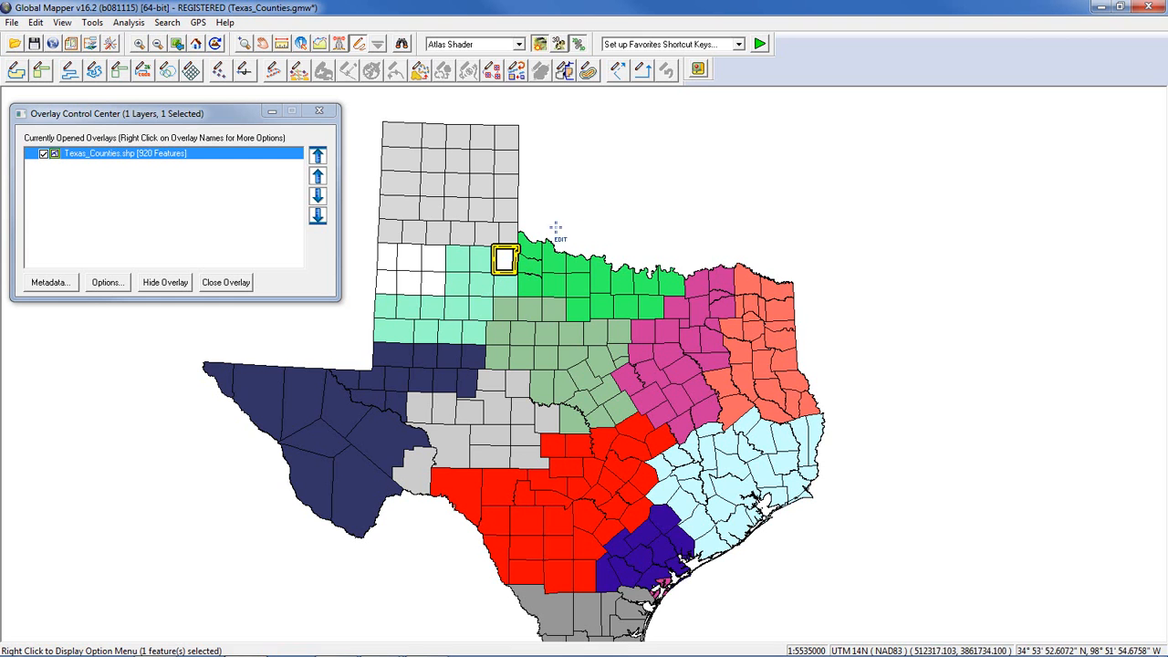
{"action": "right_click", "coordinate": [598, 172]}
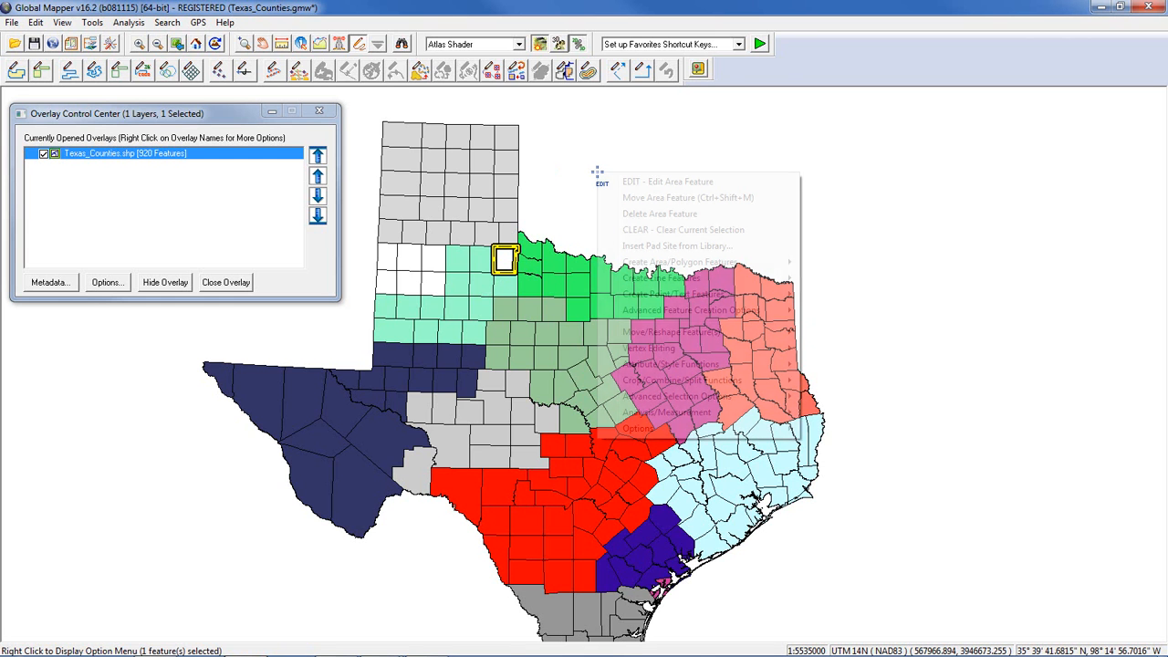
{"action": "left_click", "coordinate": [649, 182]}
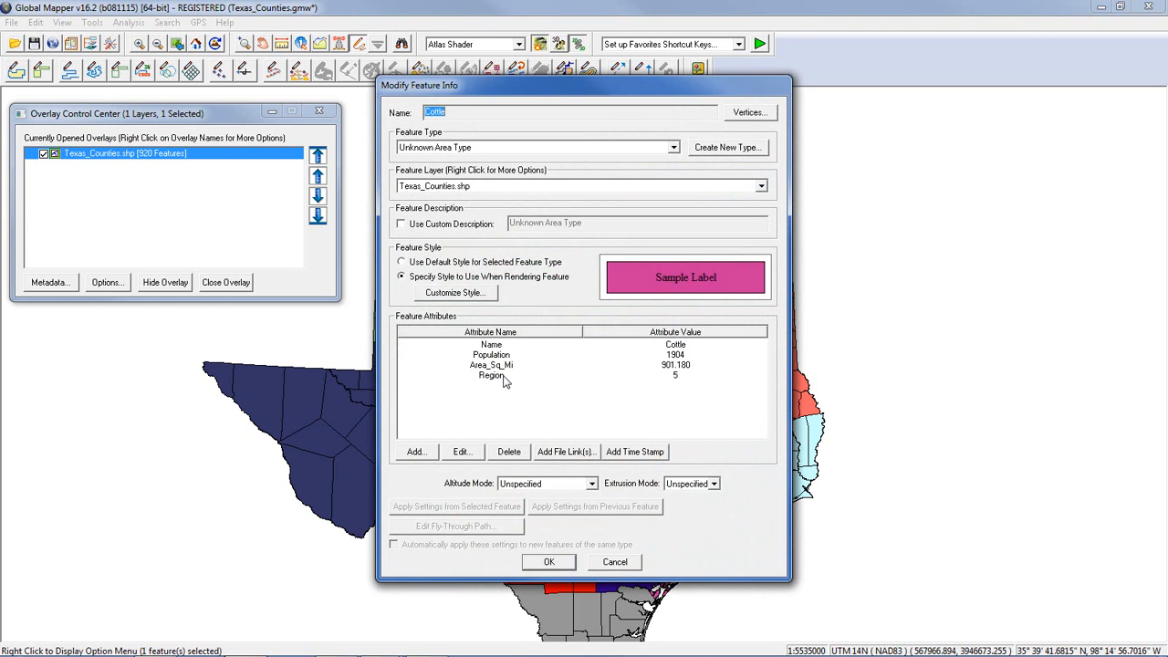
{"action": "left_click", "coordinate": [507, 375]}
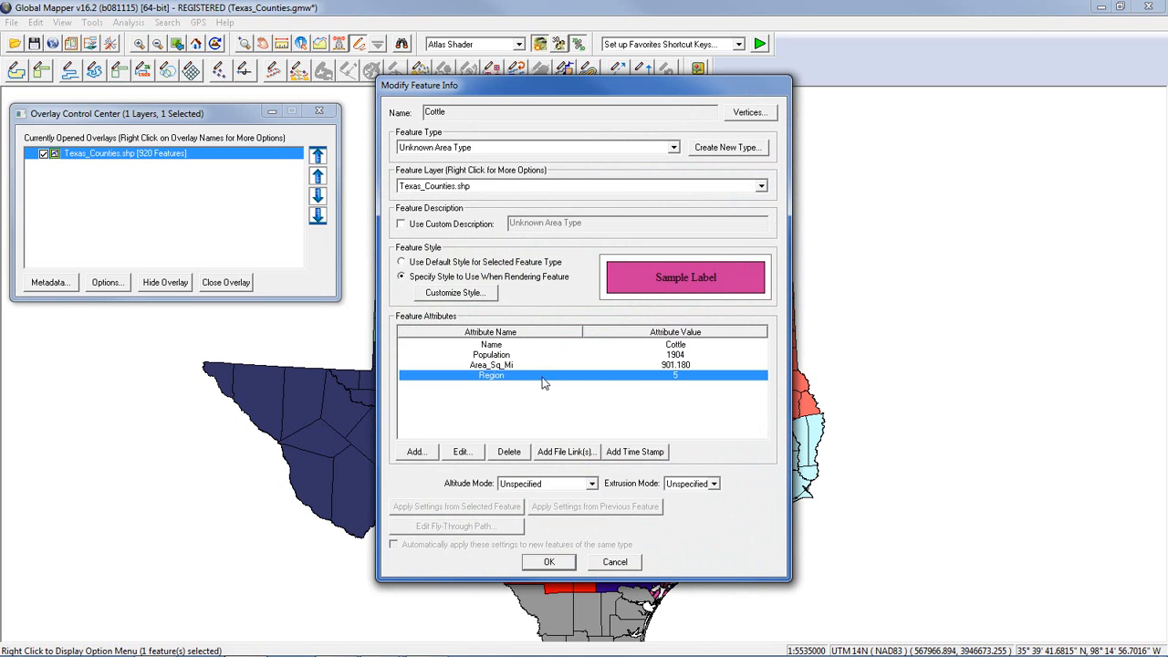
{"action": "left_click", "coordinate": [461, 452]}
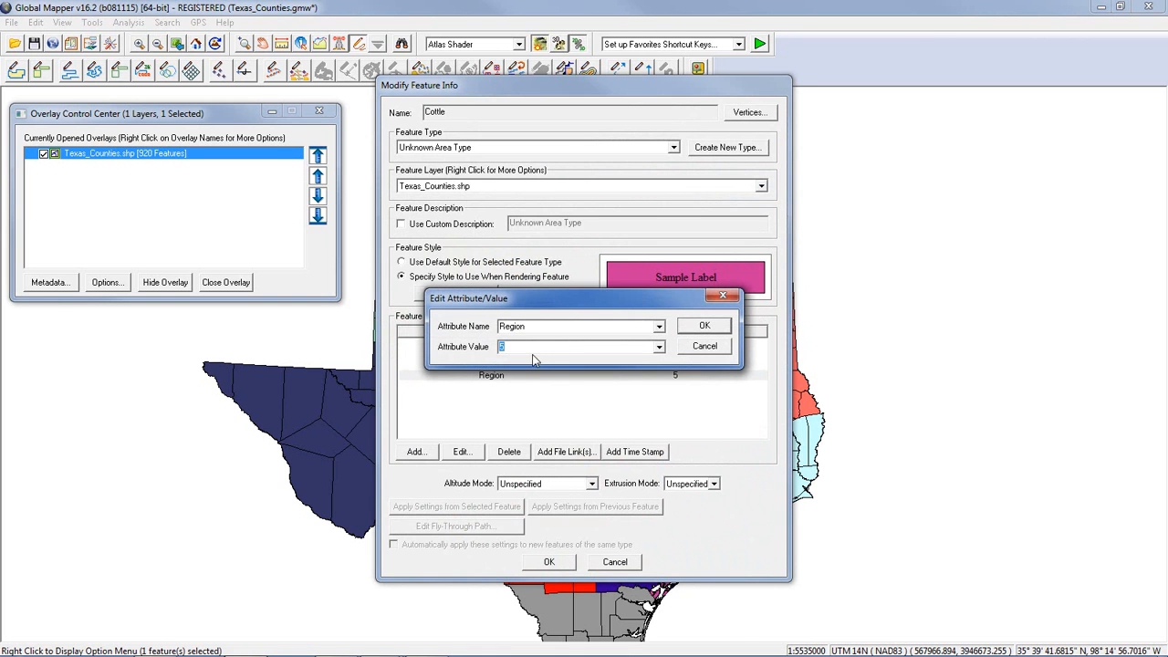
{"action": "key", "text": "BackSpace"}
{"action": "left_click", "coordinate": [707, 329]}
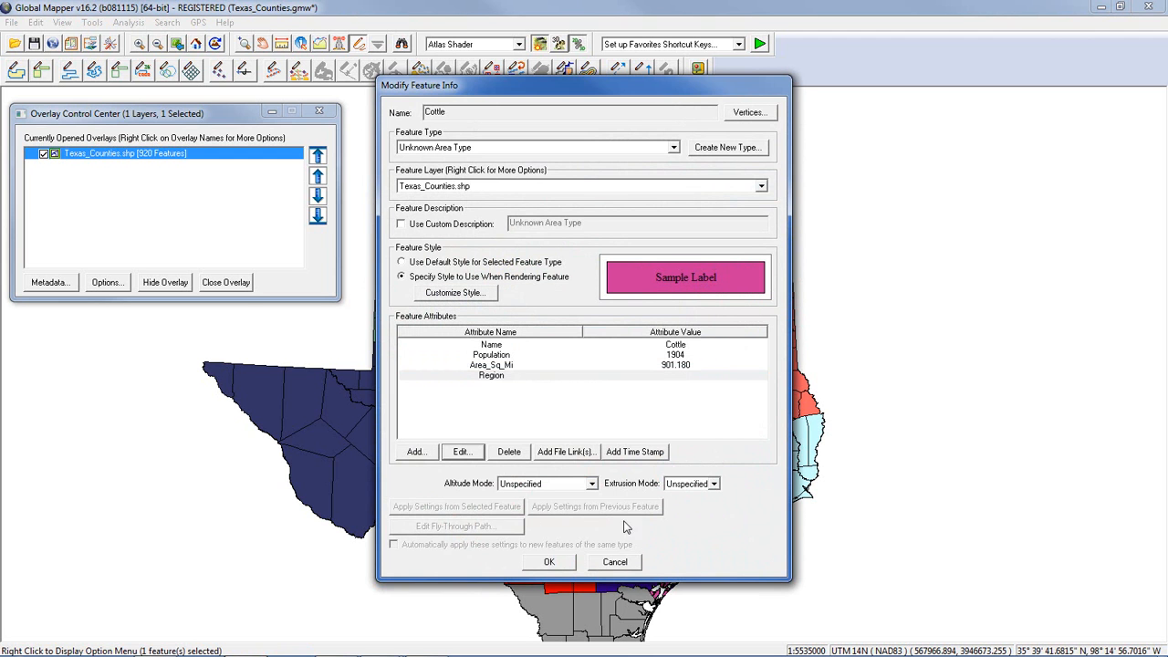
{"action": "left_click", "coordinate": [550, 562]}
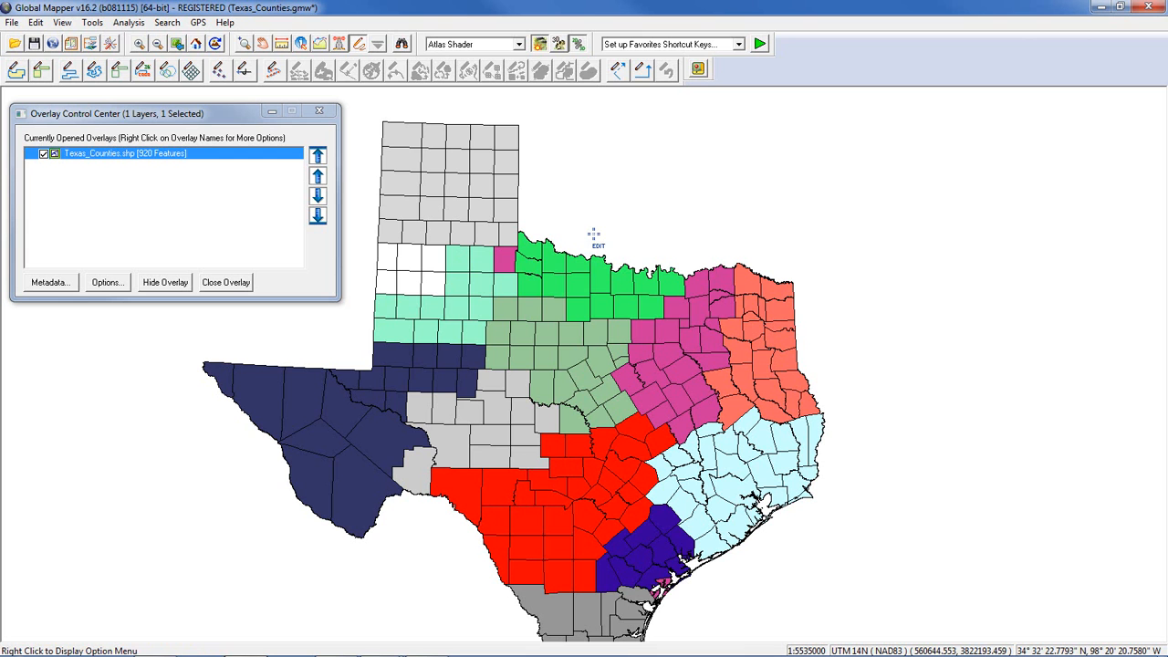
Check the Region entry in Cottle County's editable attribute list and leave without making changes.
{"action": "left_click", "coordinate": [504, 260]}
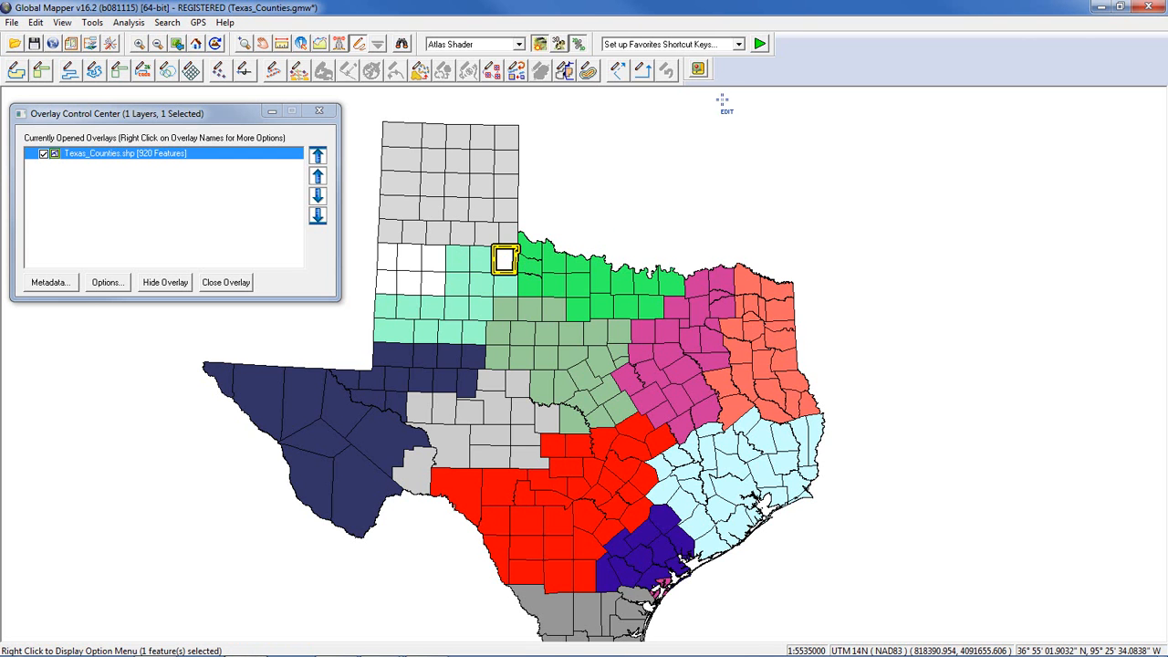
{"action": "right_click", "coordinate": [721, 100]}
{"action": "left_click", "coordinate": [734, 106]}
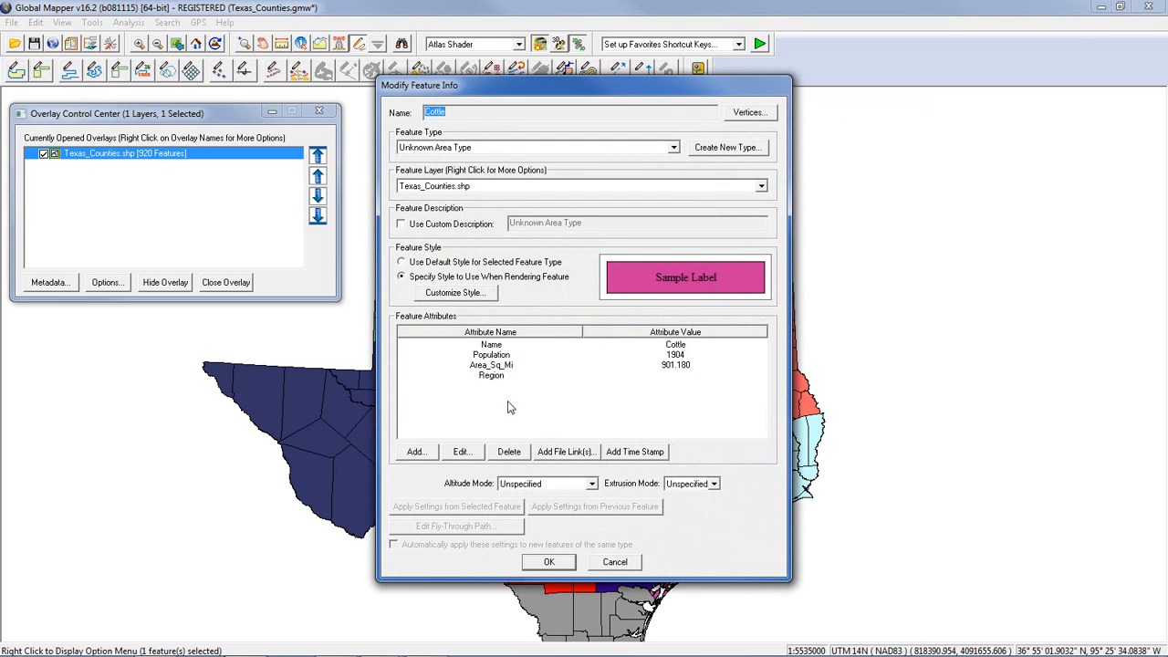
{"action": "left_click", "coordinate": [505, 377]}
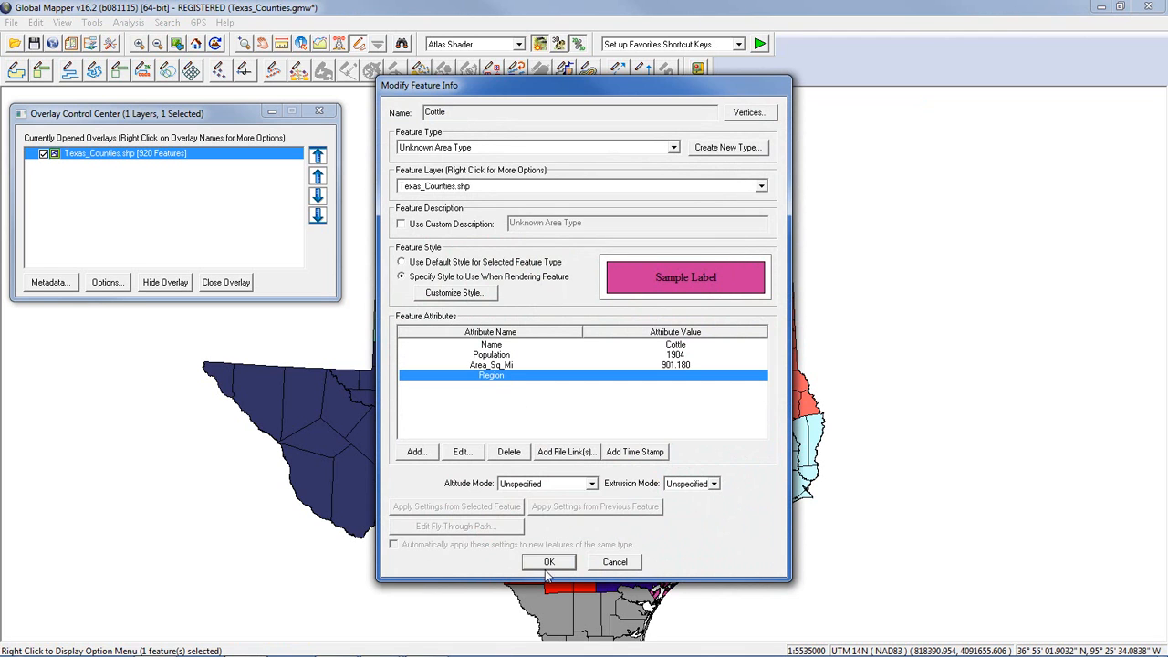
{"action": "left_click", "coordinate": [611, 566]}
Examine Cottle County's attributes with the Feature Info tool and close the information window.
{"action": "left_click", "coordinate": [300, 44]}
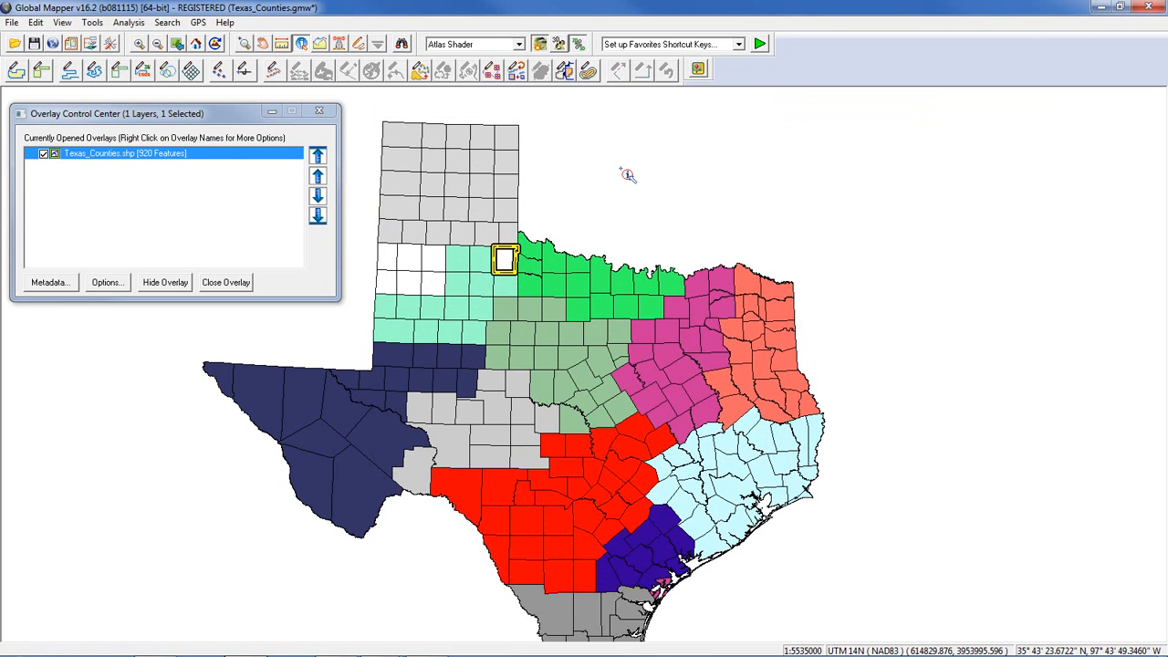
{"action": "left_click", "coordinate": [358, 44]}
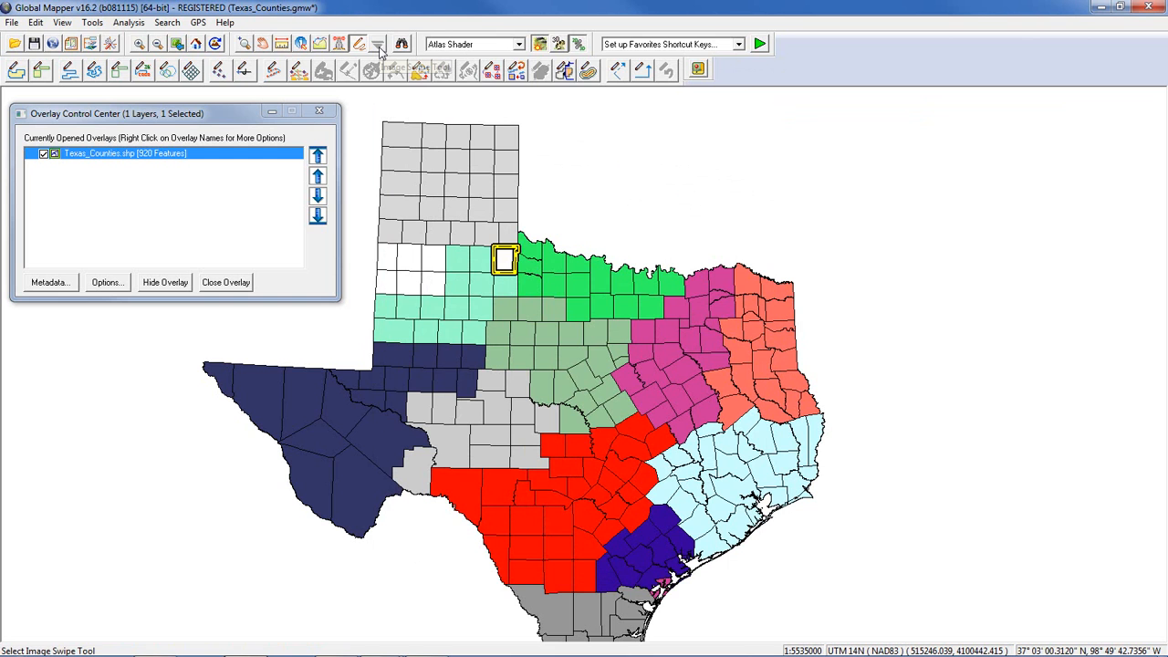
{"action": "left_click", "coordinate": [301, 44]}
{"action": "left_click", "coordinate": [540, 281]}
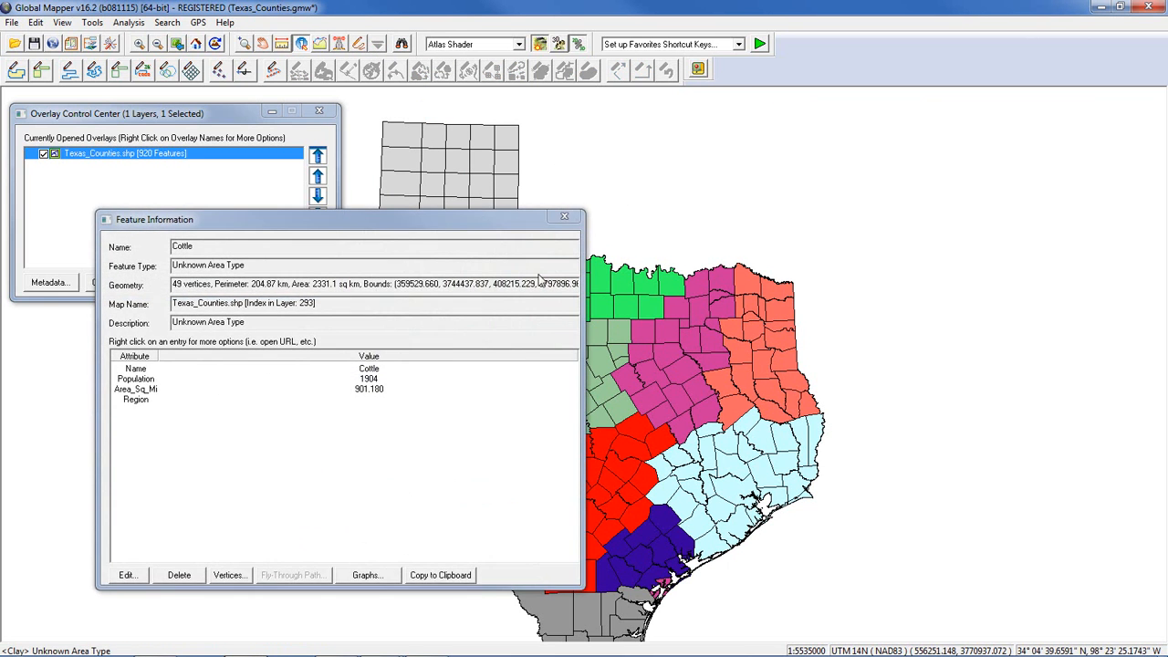
{"action": "left_click", "coordinate": [562, 218]}
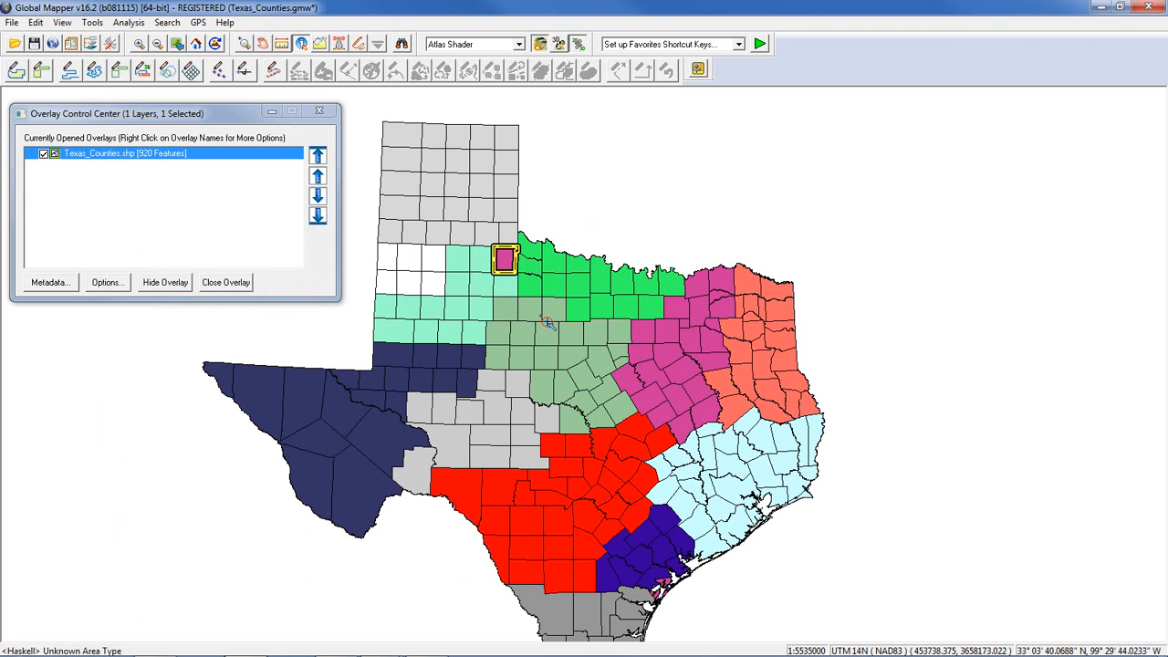
Split the Texas_Counties.shp layer into separate layers based on the REGION attribute.
{"action": "left_click", "coordinate": [156, 160]}
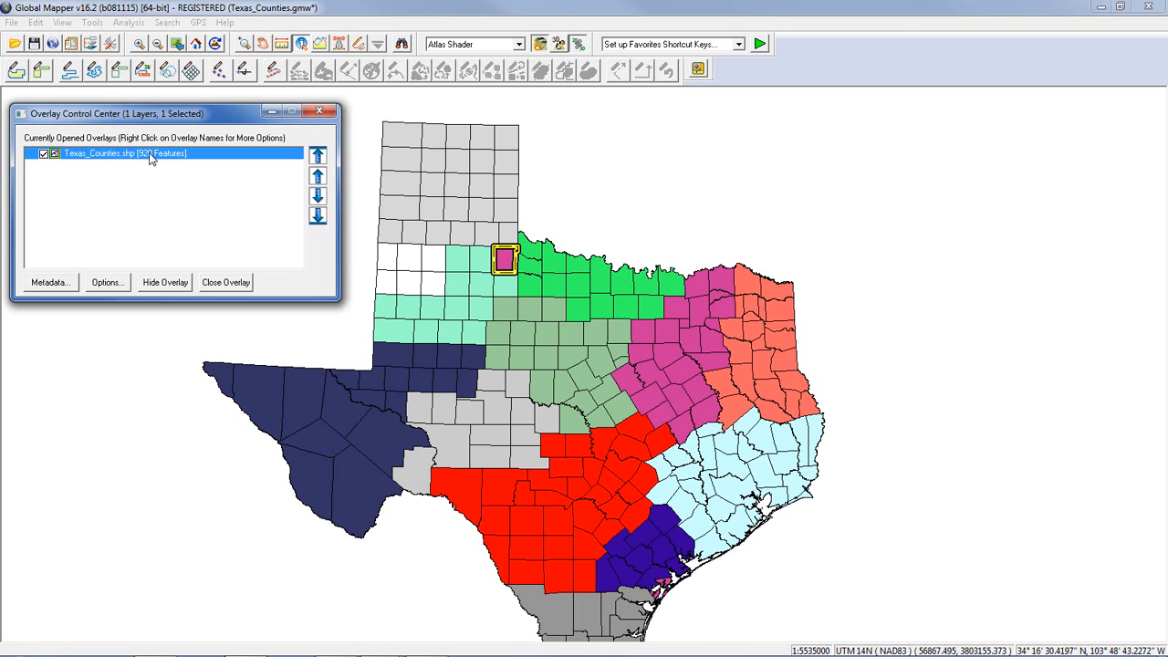
{"action": "right_click", "coordinate": [151, 158]}
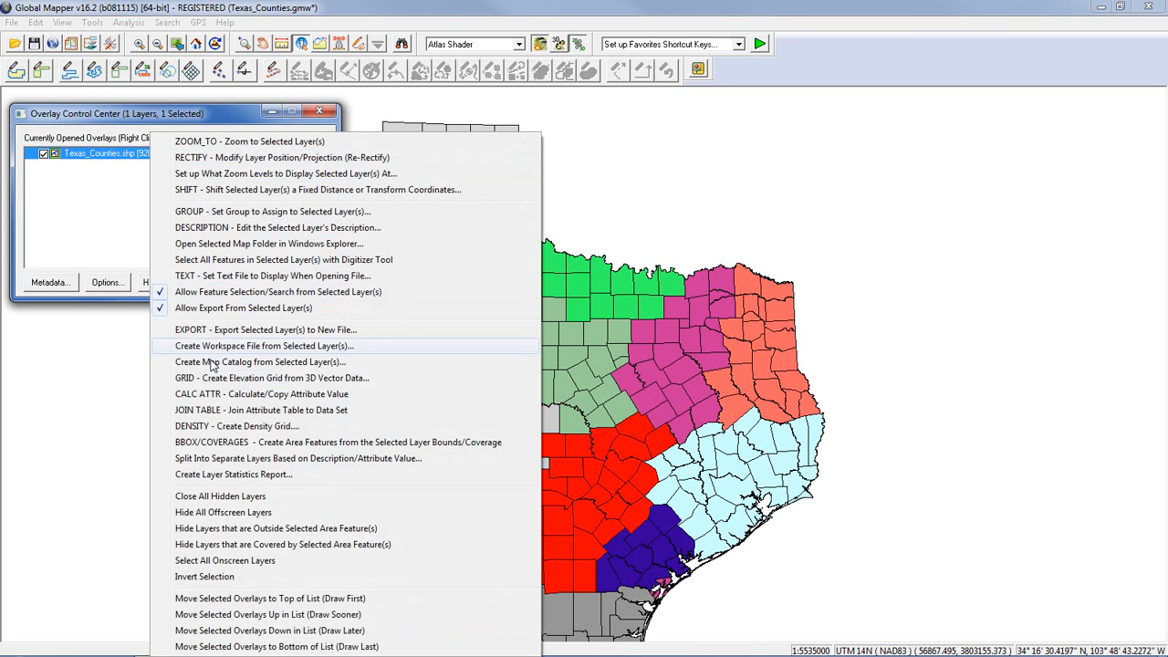
{"action": "left_click", "coordinate": [166, 460]}
{"action": "left_click", "coordinate": [302, 227]}
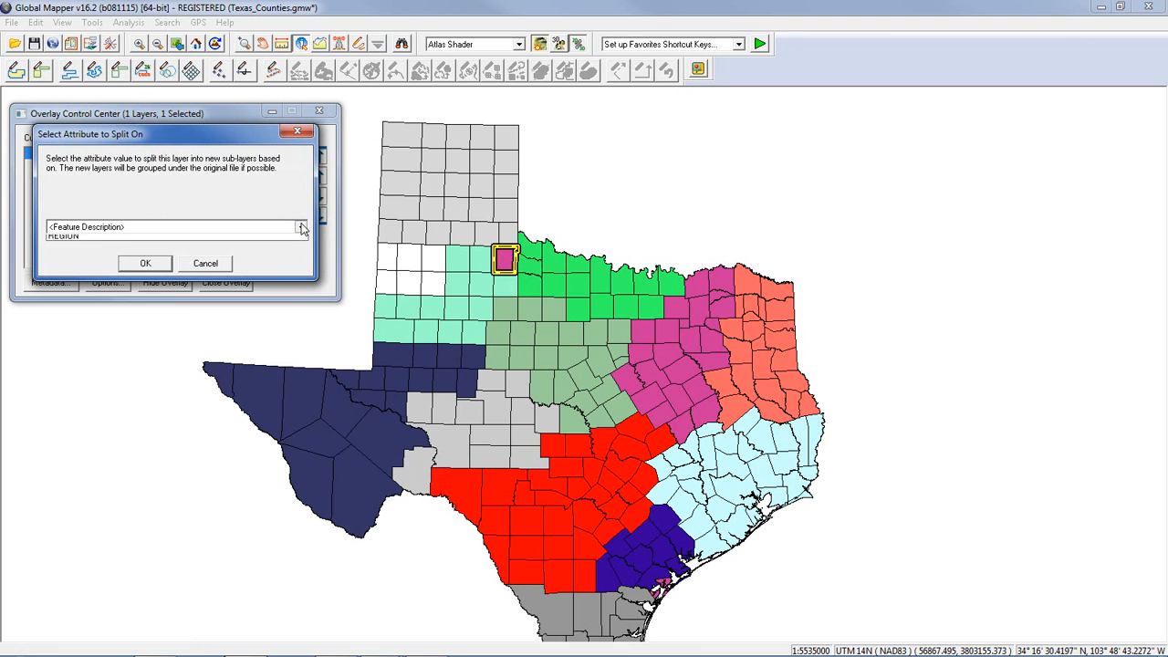
{"action": "left_click", "coordinate": [143, 292]}
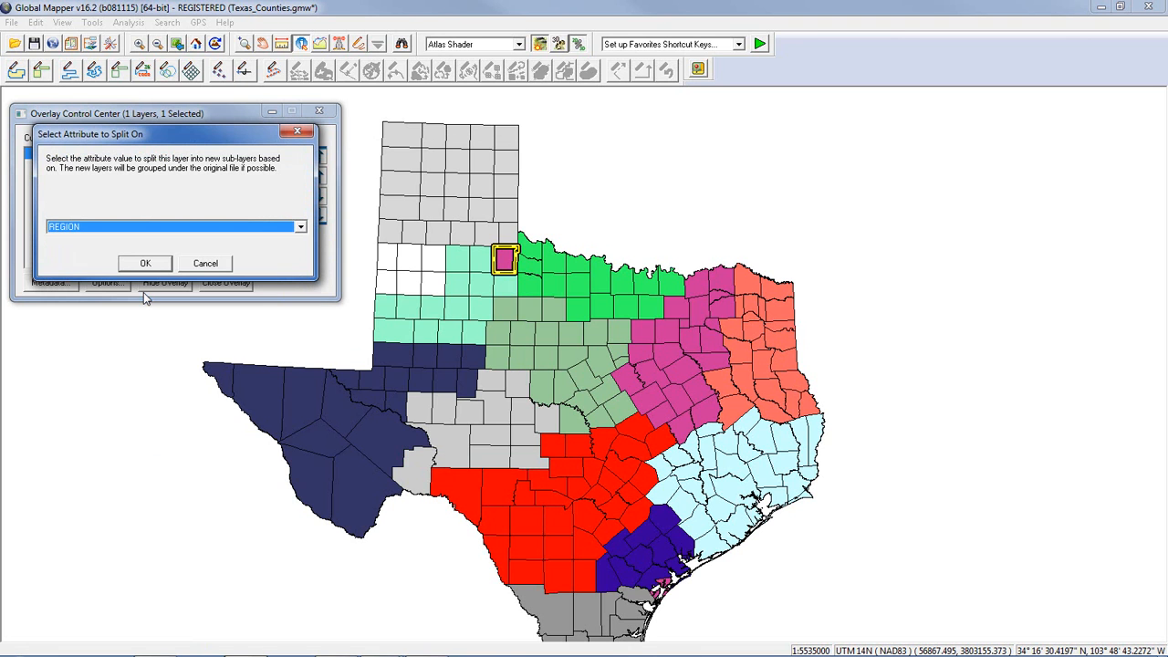
{"action": "left_click", "coordinate": [145, 264]}
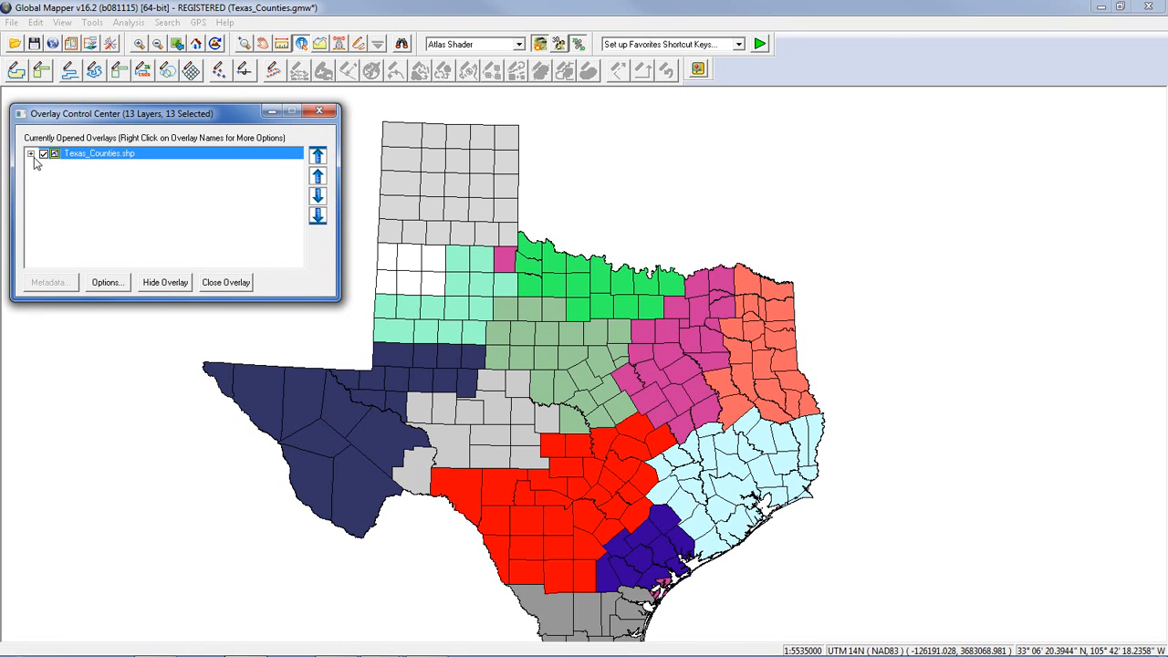
Expand the Texas_Counties.shp group, enlarge the overlay window to show its sub-layers and select the region 1 layer.
{"action": "left_click", "coordinate": [31, 155]}
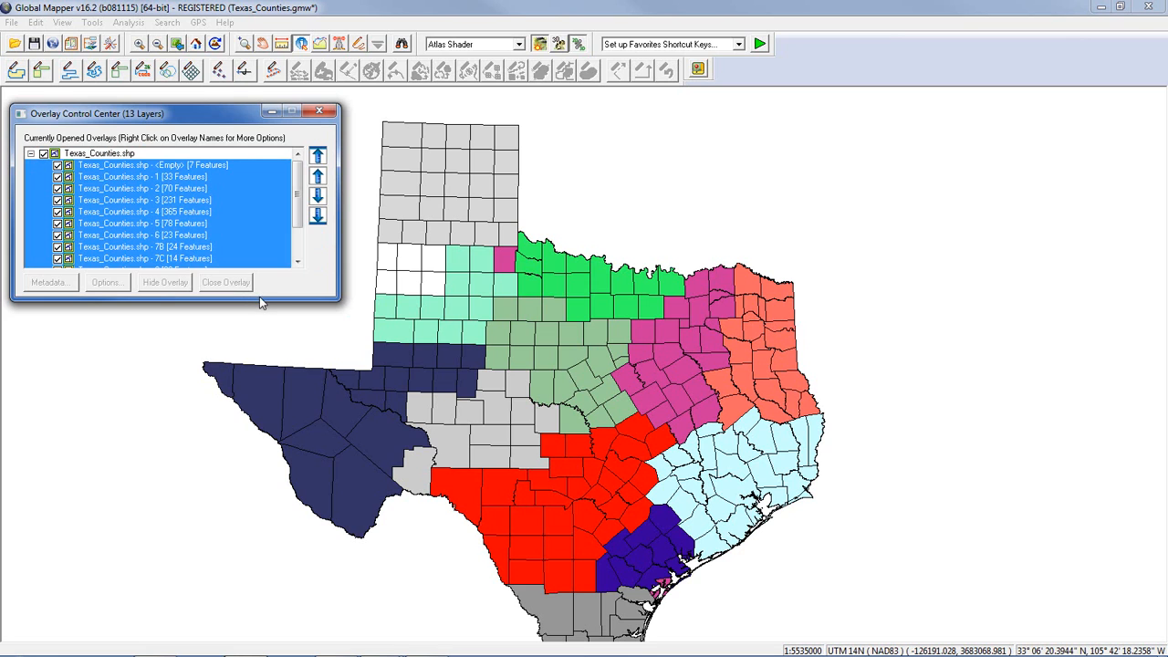
{"action": "left_click_drag", "start_coordinate": [259, 300], "coordinate": [243, 394]}
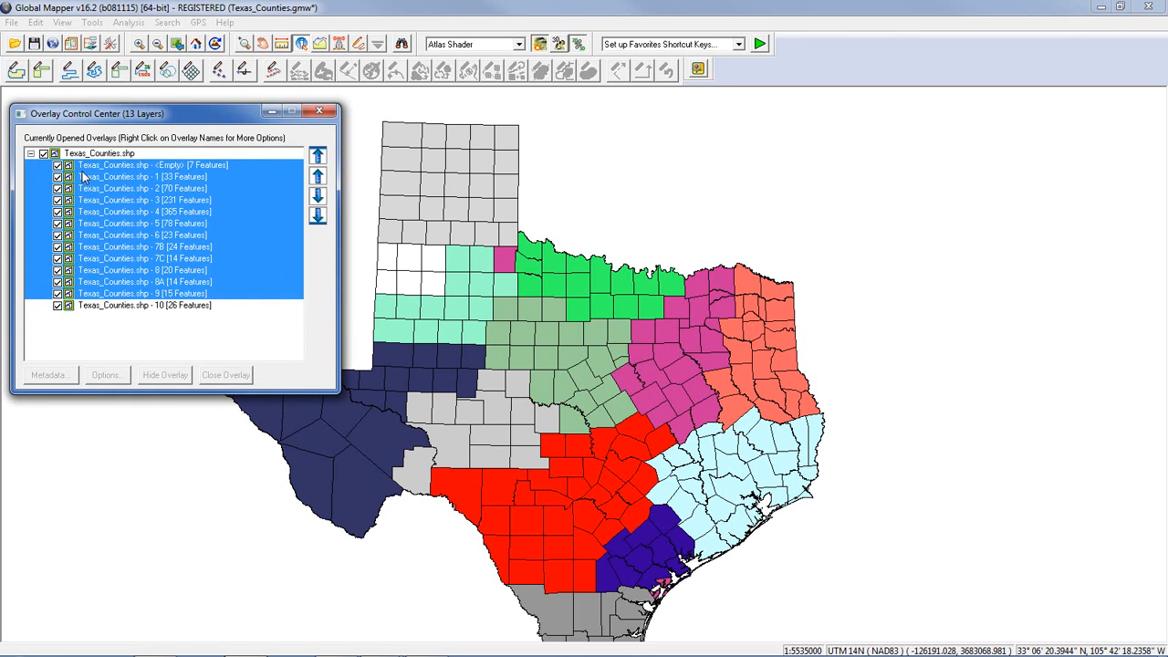
{"action": "left_click", "coordinate": [105, 179]}
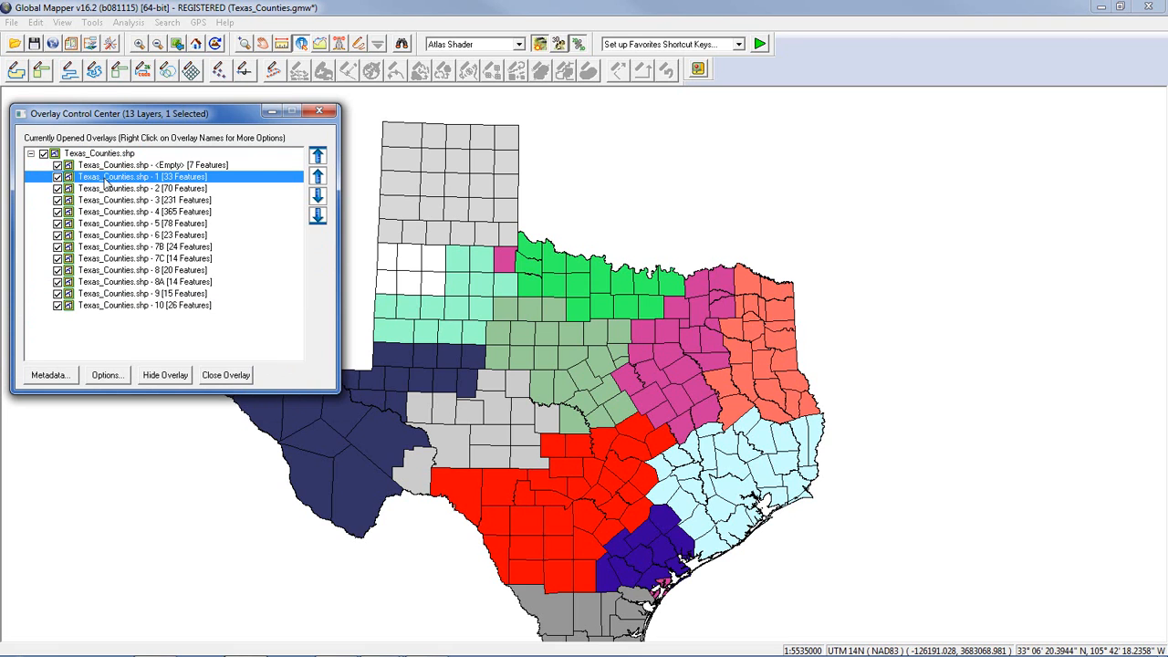
Hide the <Empty>, region 1 and region 2 sub-layers to see which counties they cover, and show them again.
{"action": "left_click", "coordinate": [58, 166]}
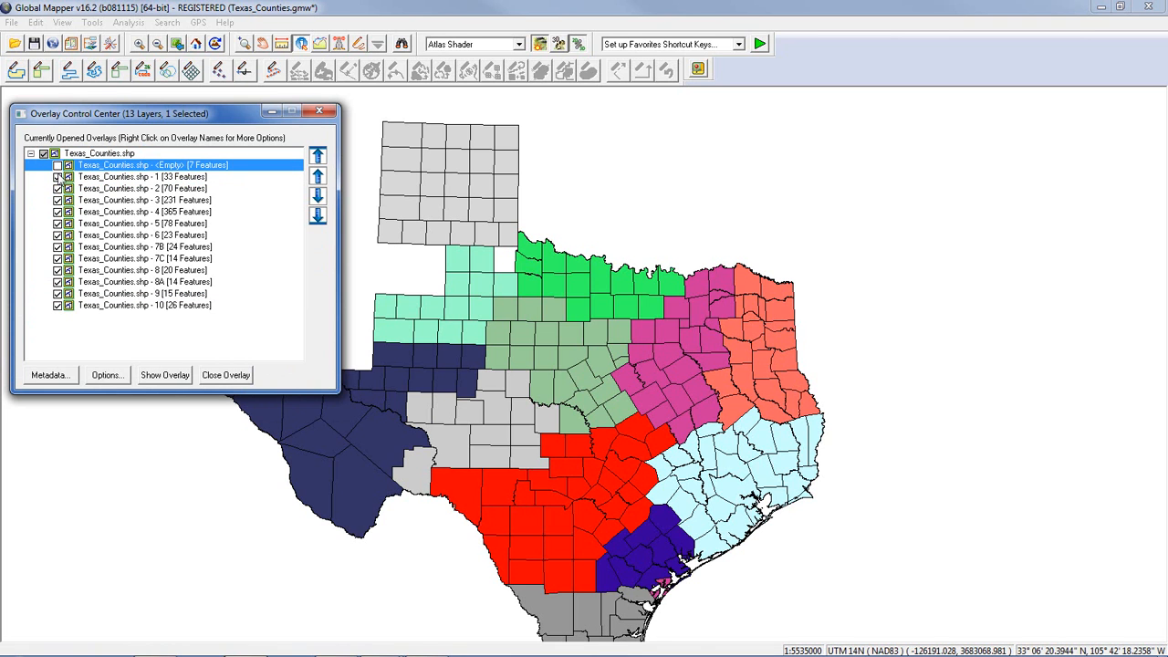
{"action": "left_click", "coordinate": [57, 177]}
{"action": "left_click", "coordinate": [58, 188]}
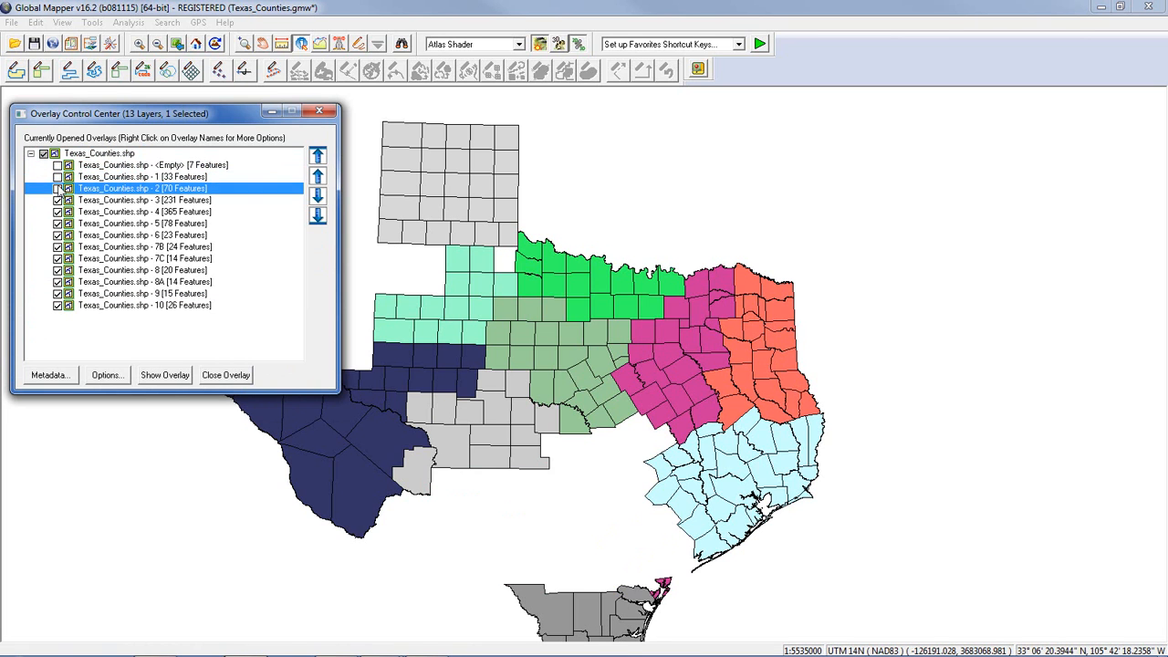
{"action": "left_click", "coordinate": [58, 188]}
{"action": "left_click", "coordinate": [57, 177]}
{"action": "left_click", "coordinate": [57, 165]}
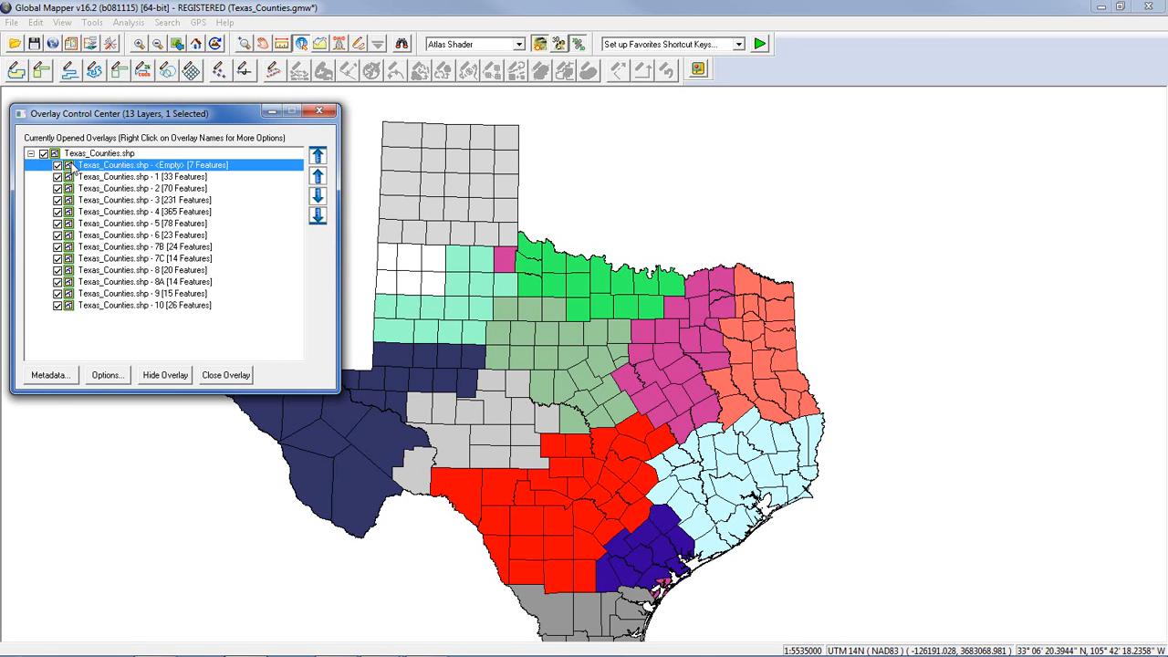
Unload all of the loaded data without saving a workspace.
{"action": "key", "text": "Up"}
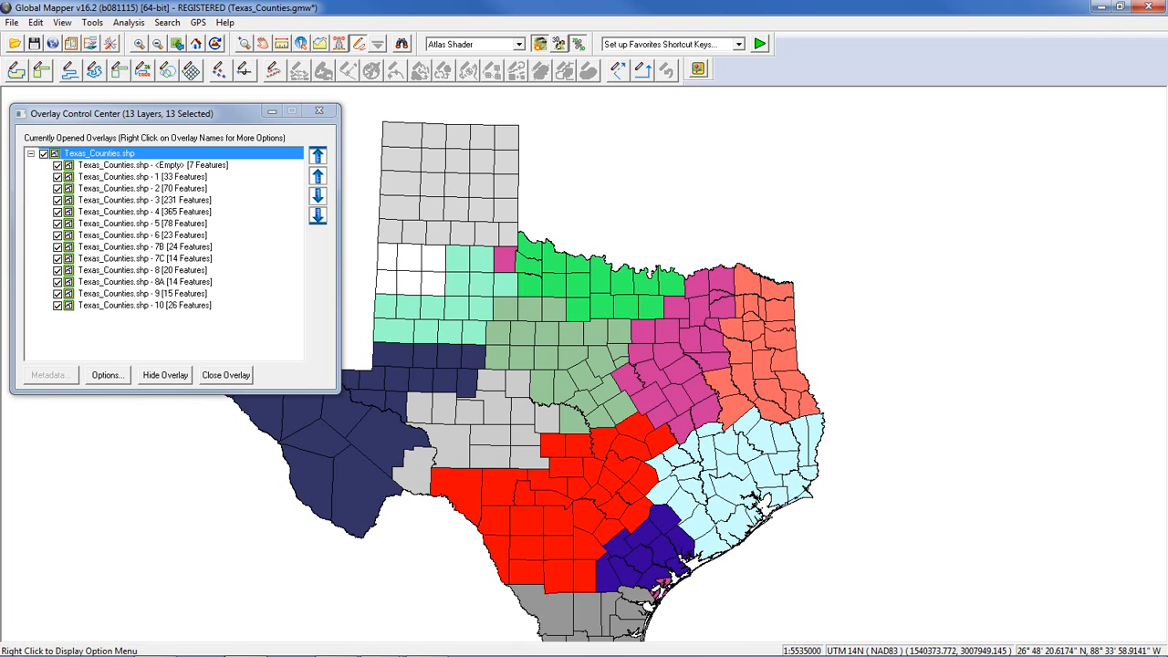
{"action": "key", "text": "ctrl+u"}
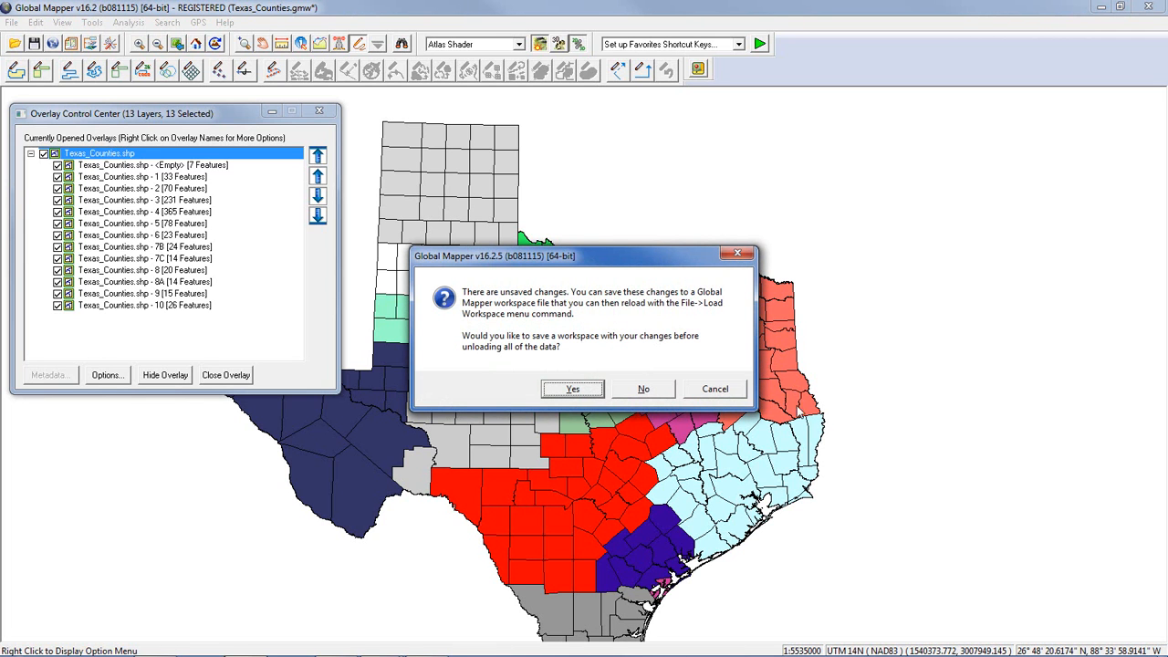
{"action": "left_click", "coordinate": [658, 396]}
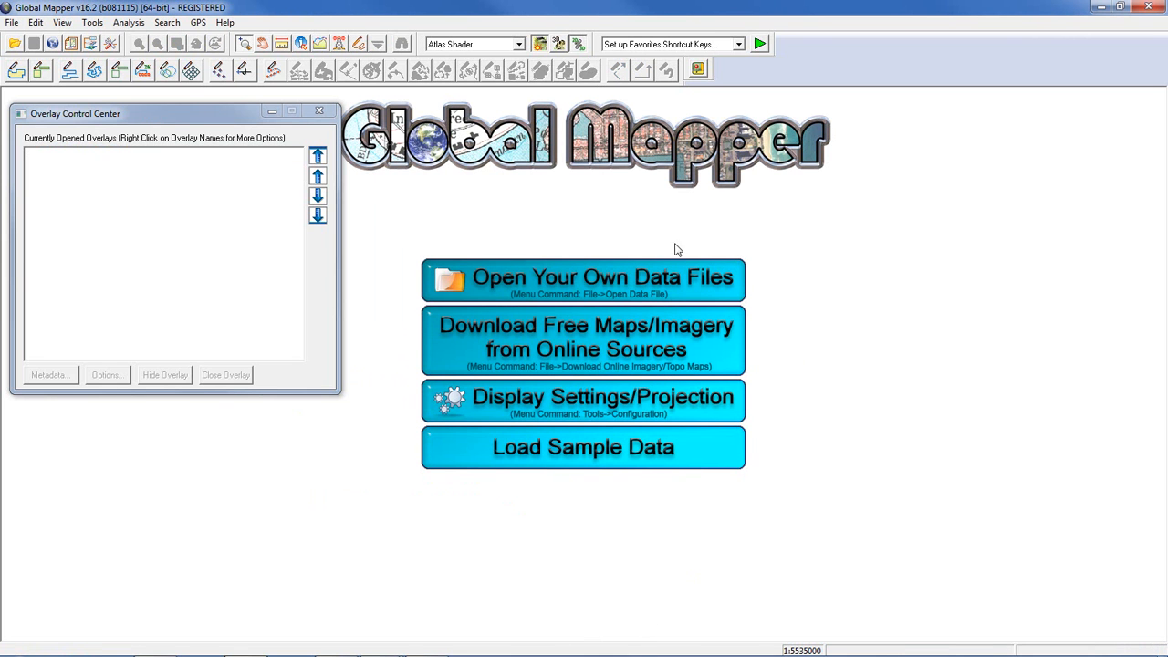
Open the configuration settings and review the Vector Display options and the list of area types in Area Styles.
{"action": "left_click", "coordinate": [111, 46]}
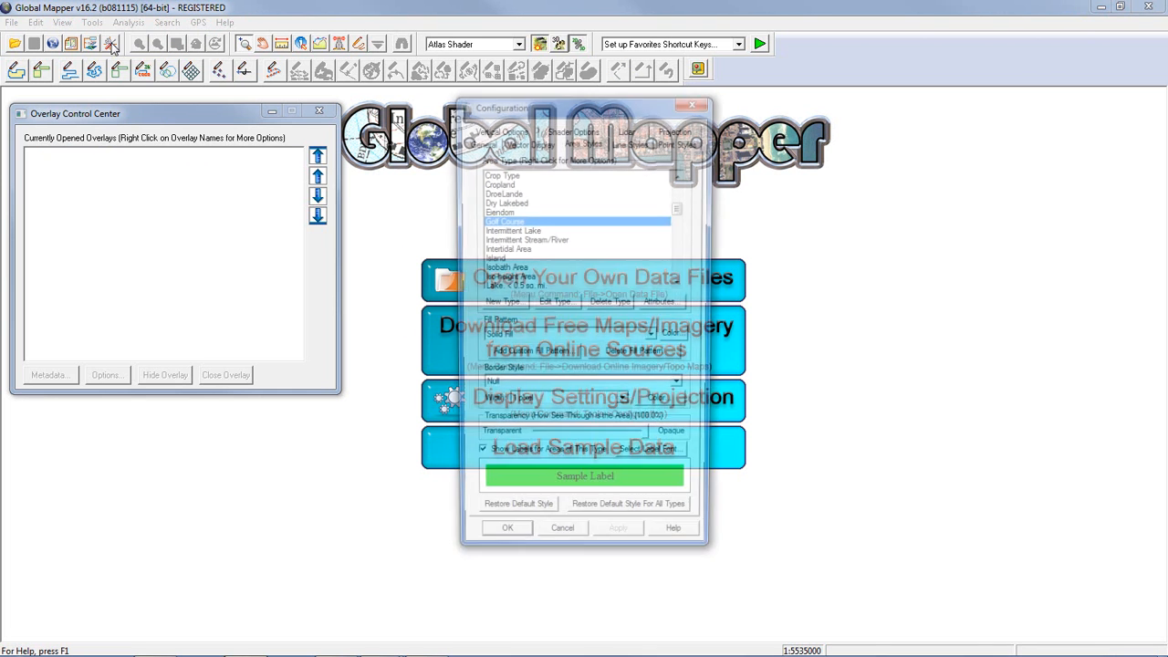
{"action": "left_click", "coordinate": [502, 231]}
{"action": "left_click", "coordinate": [507, 238]}
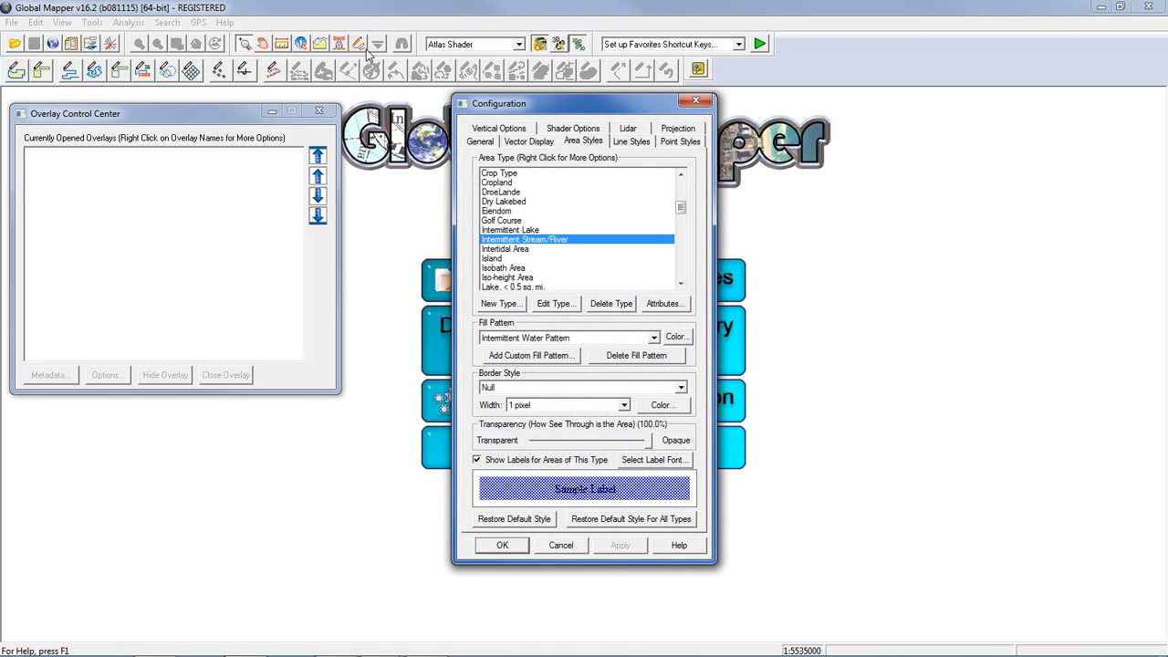
{"action": "left_click", "coordinate": [482, 142]}
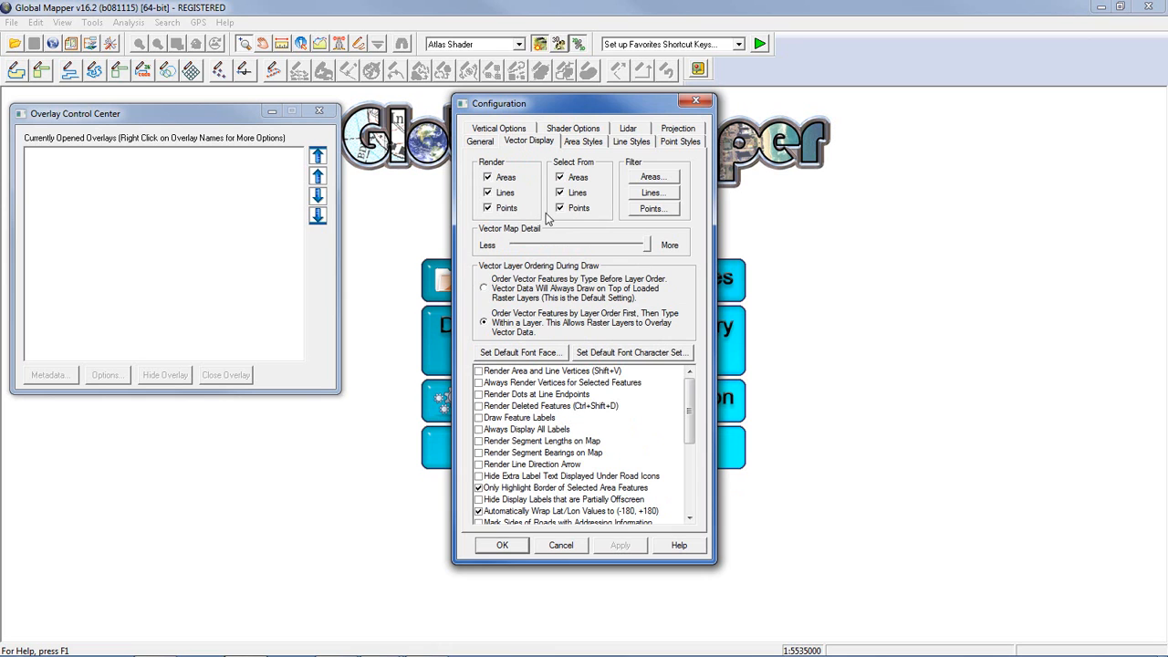
{"action": "left_click", "coordinate": [593, 149]}
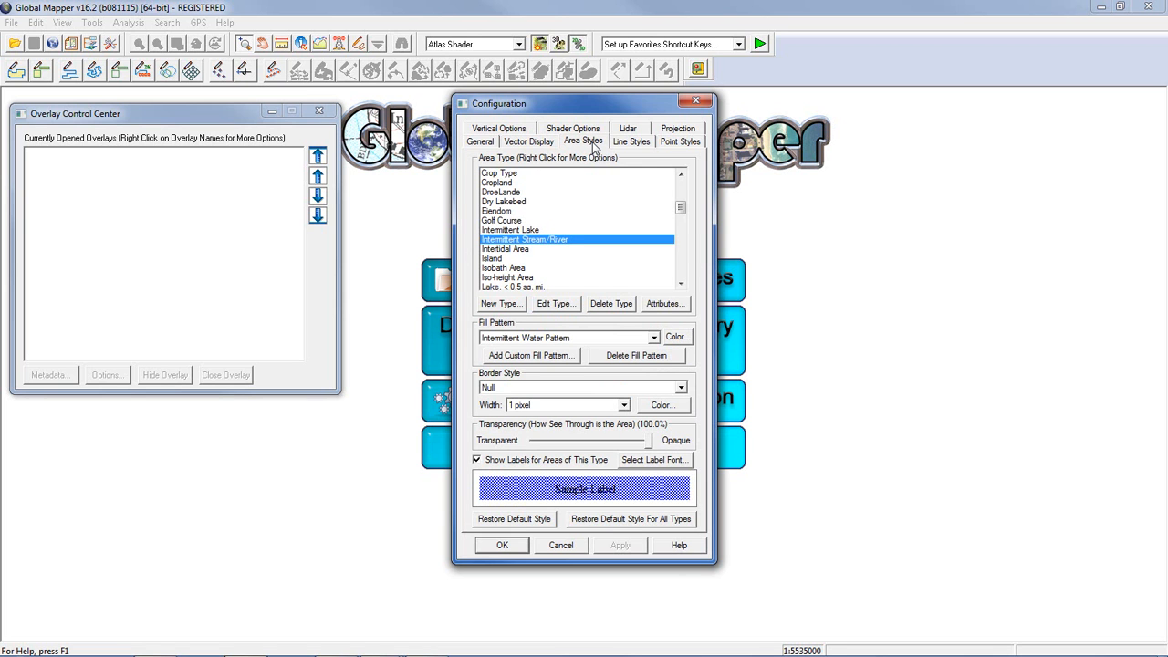
{"action": "left_click_drag", "start_coordinate": [682, 208], "coordinate": [686, 239]}
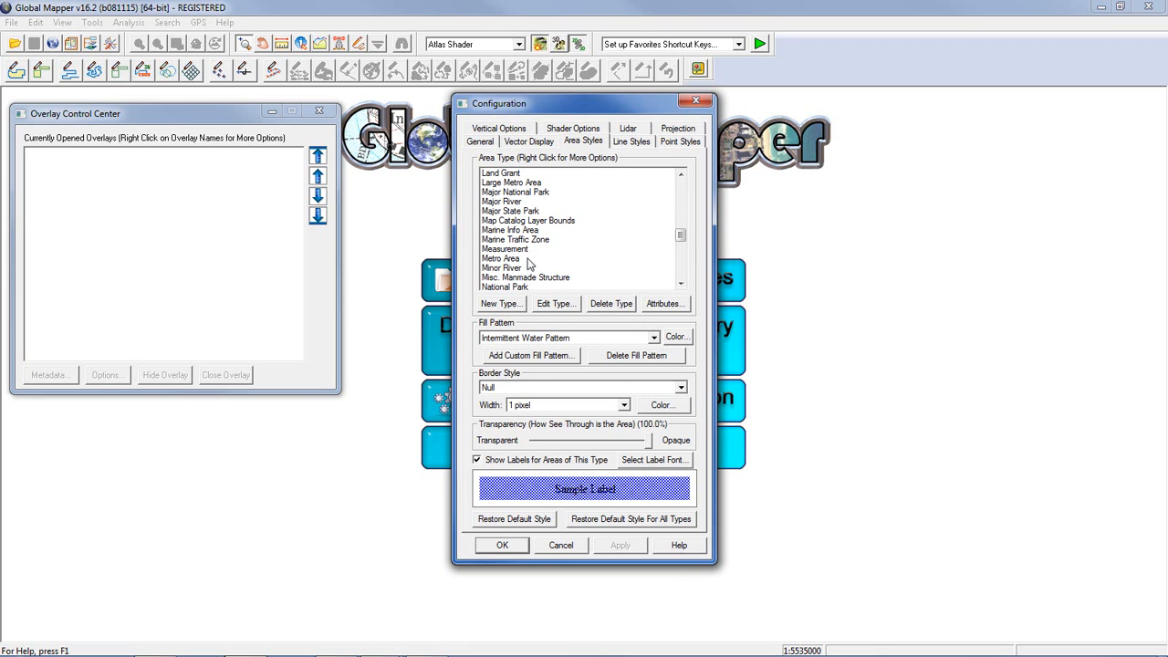
Create a new area type named Fields with a solid dark green fill.
{"action": "left_click", "coordinate": [511, 305]}
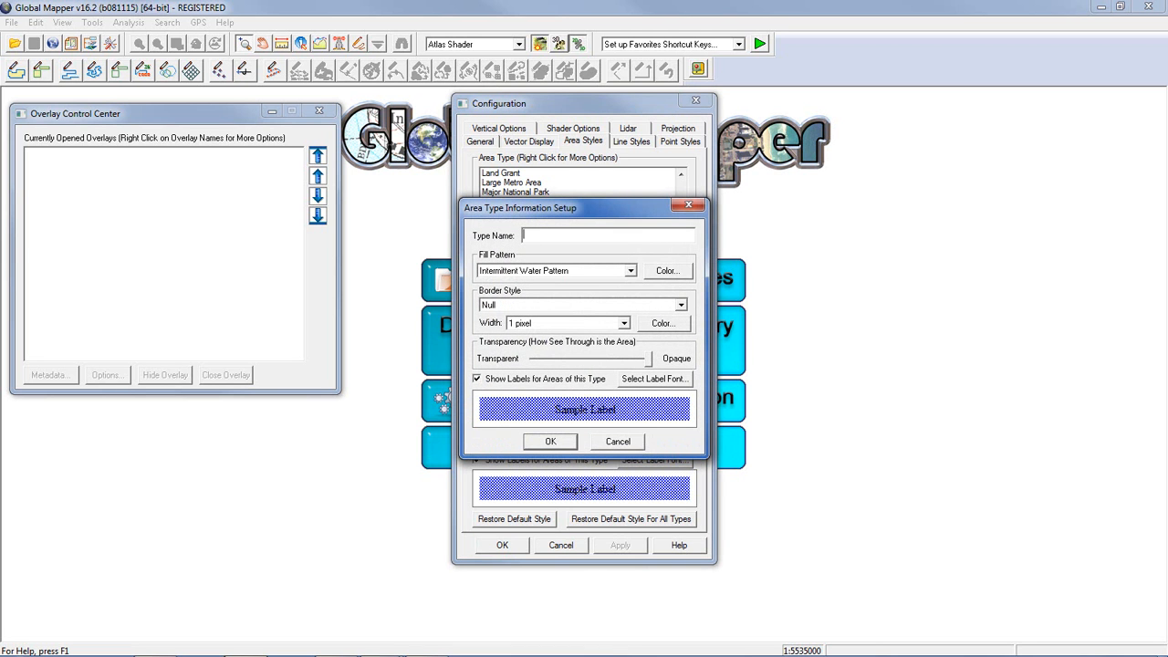
{"action": "type", "text": "Fields"}
{"action": "left_click", "coordinate": [545, 271]}
{"action": "scroll", "coordinate": [598, 305], "scroll_direction": "up", "scroll_amount": 2}
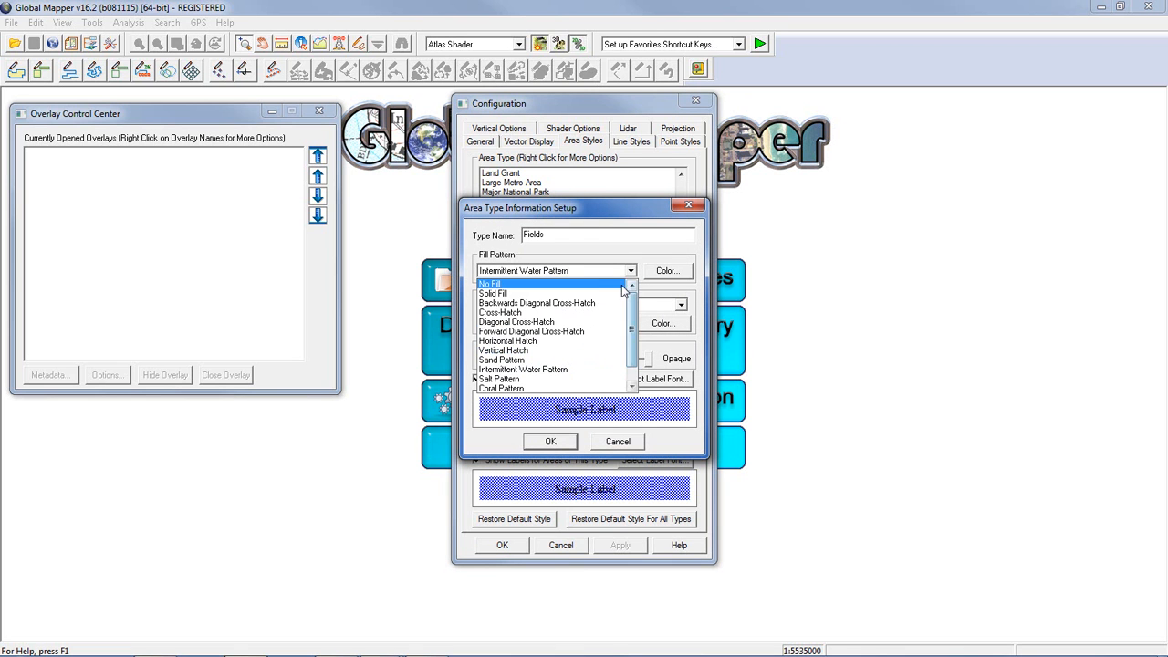
{"action": "left_click", "coordinate": [599, 296]}
{"action": "left_click", "coordinate": [667, 270]}
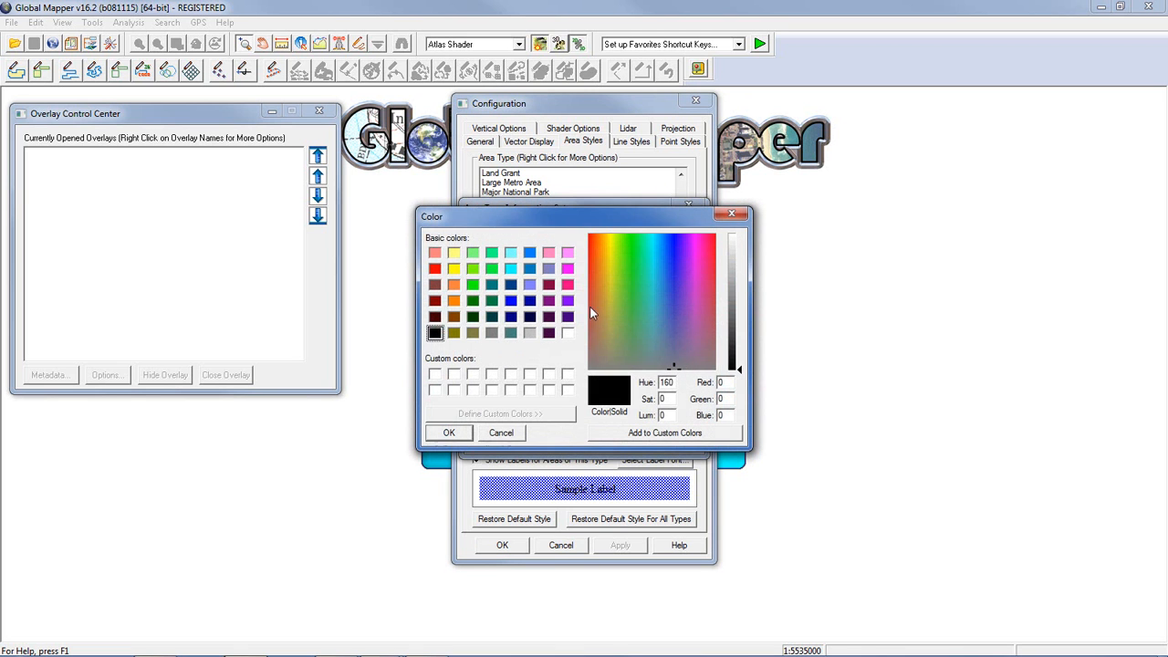
{"action": "left_click", "coordinate": [474, 302]}
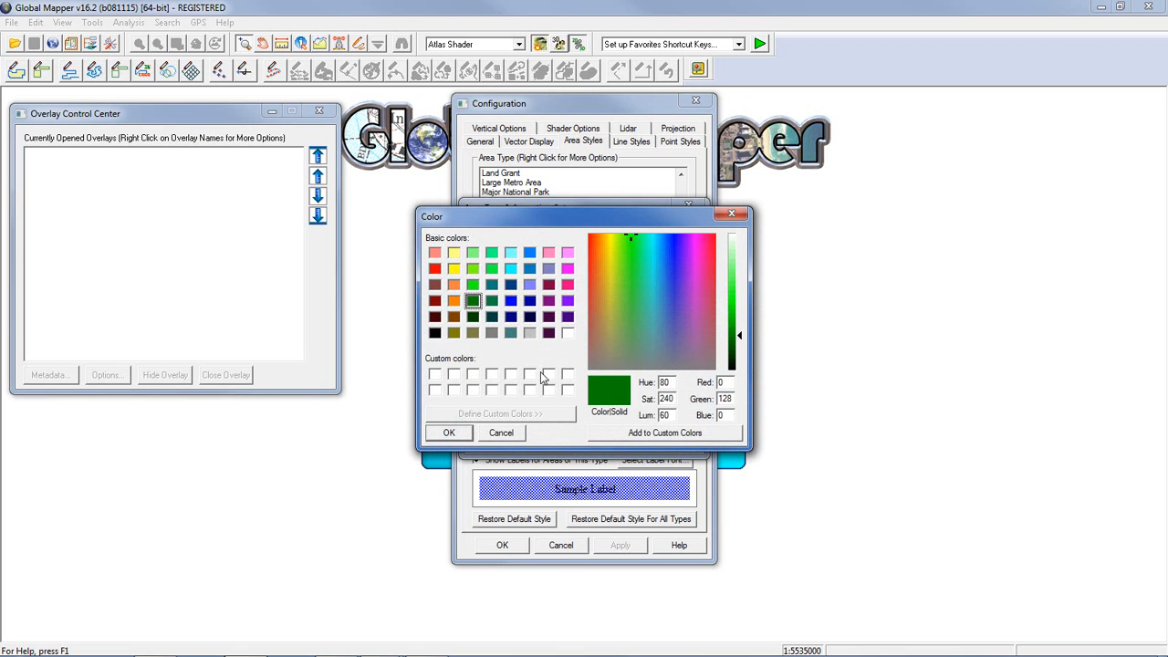
{"action": "left_click", "coordinate": [453, 432]}
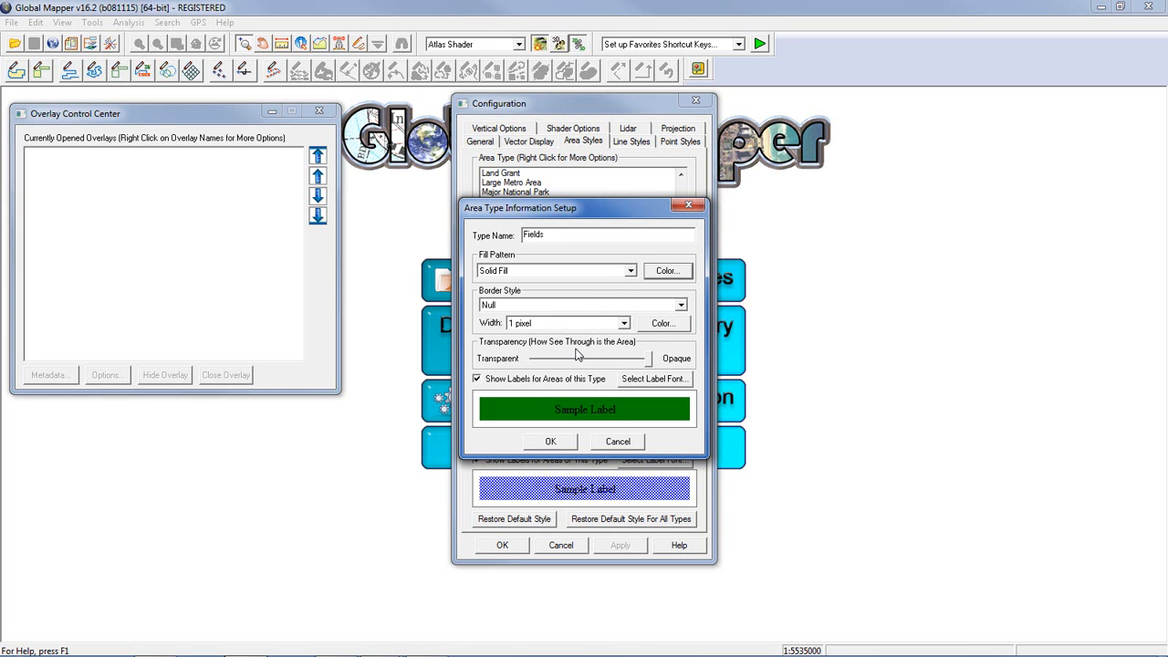
{"action": "left_click", "coordinate": [550, 442]}
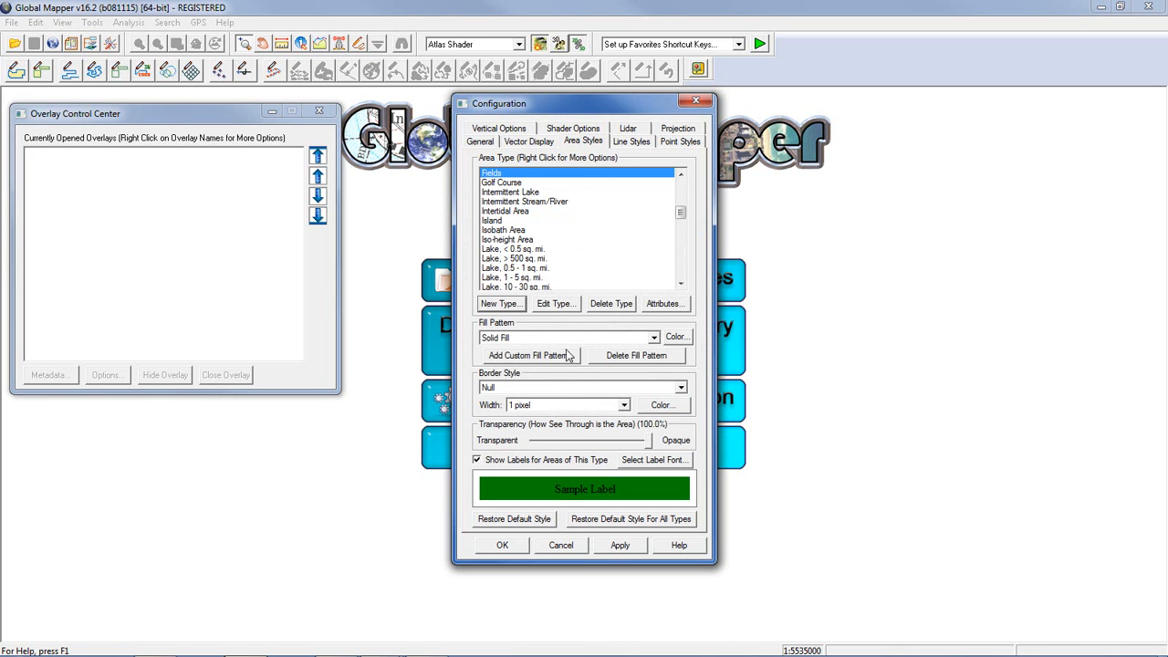
Add a default attribute named Crop Type, without a value, to the Fields area type.
{"action": "left_click", "coordinate": [679, 174]}
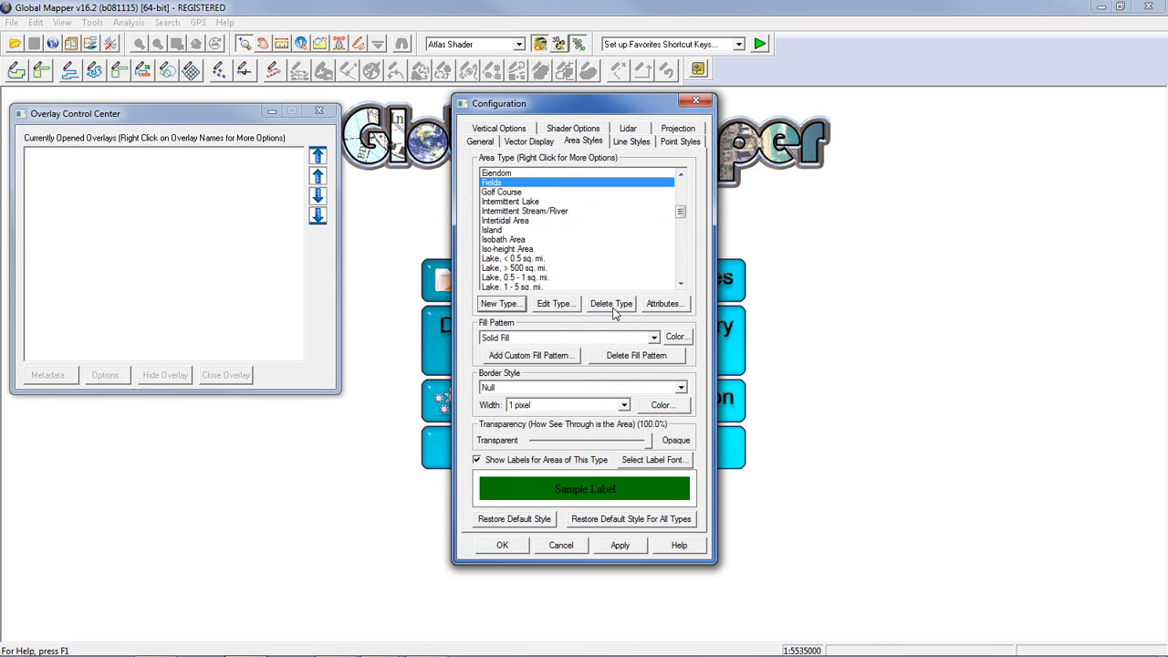
{"action": "left_click", "coordinate": [659, 304]}
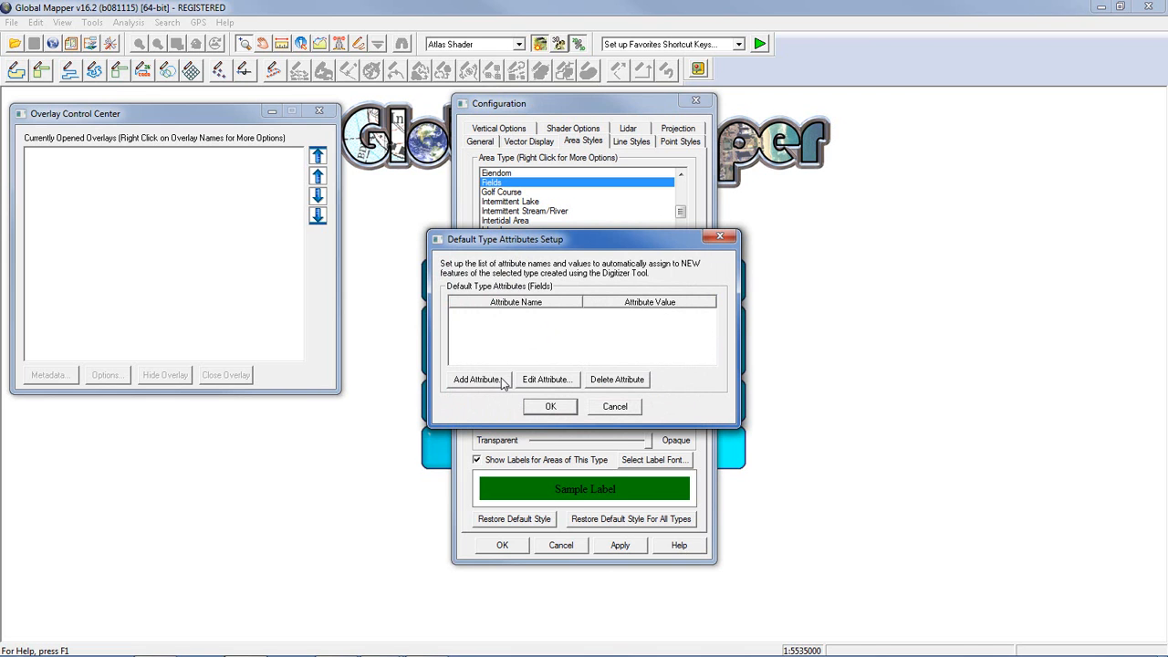
{"action": "left_click", "coordinate": [501, 384]}
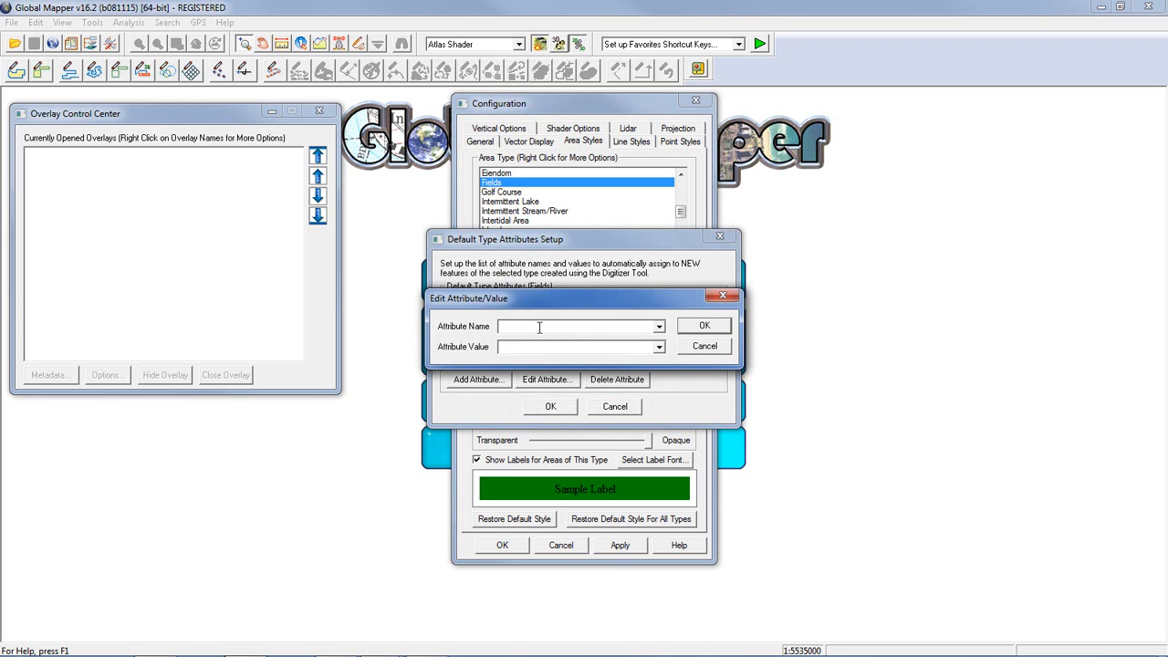
{"action": "type", "text": "Crop Type"}
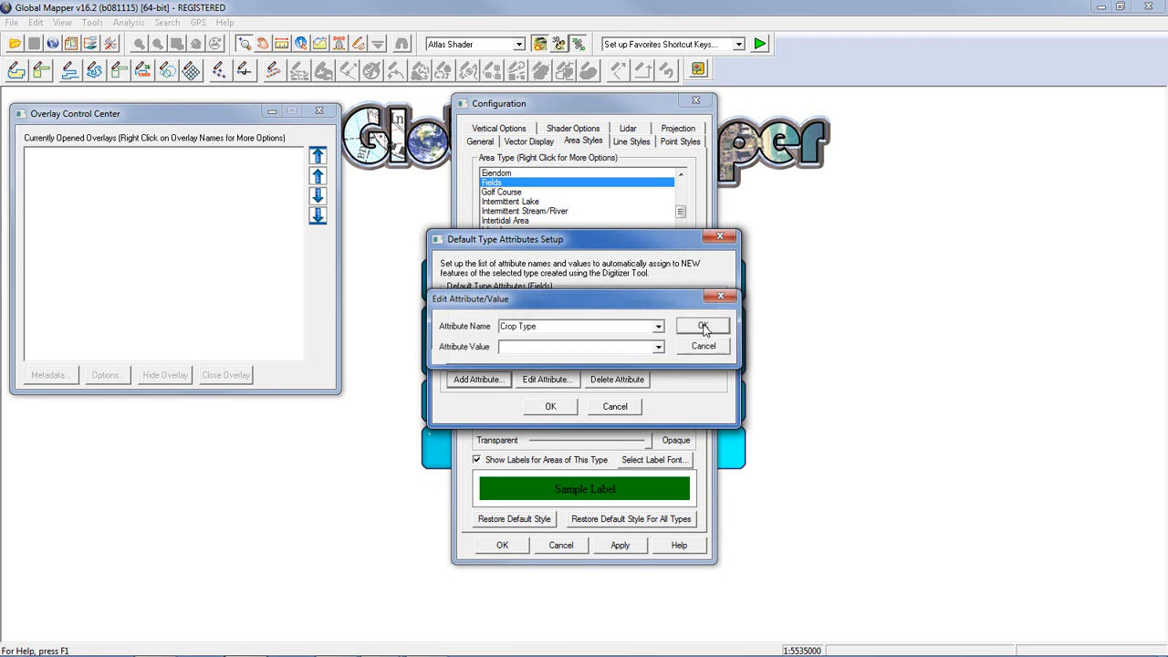
{"action": "left_click", "coordinate": [704, 326]}
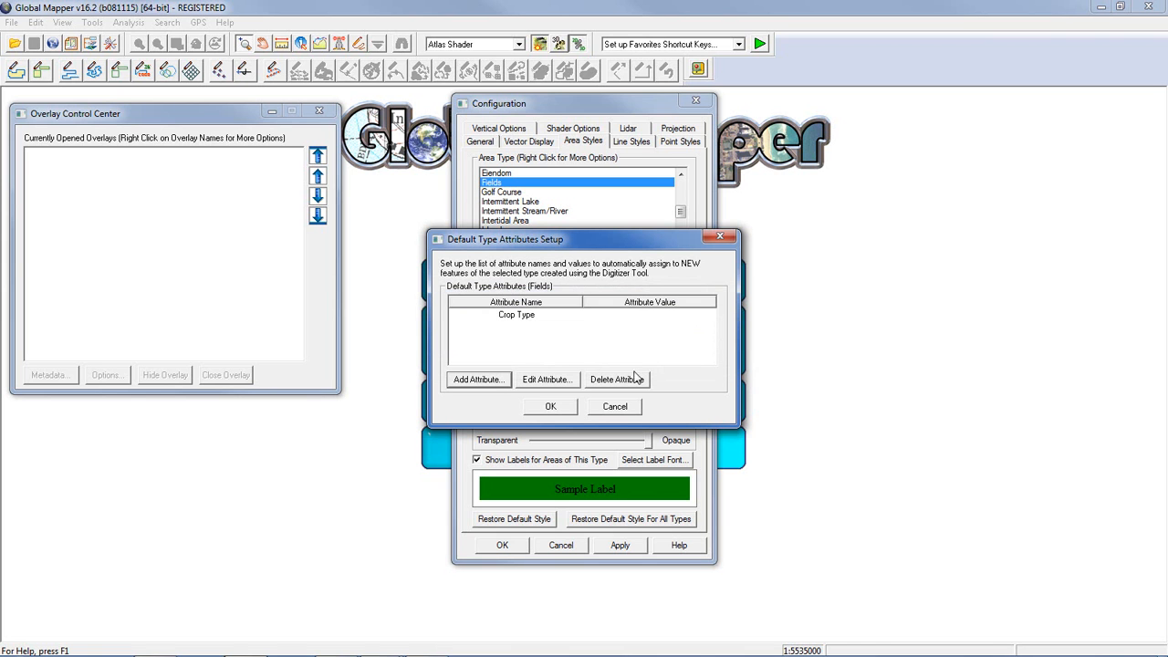
Add a second default attribute named Farmers Name, without a value, to the Fields type and accept the configuration.
{"action": "left_click", "coordinate": [500, 383]}
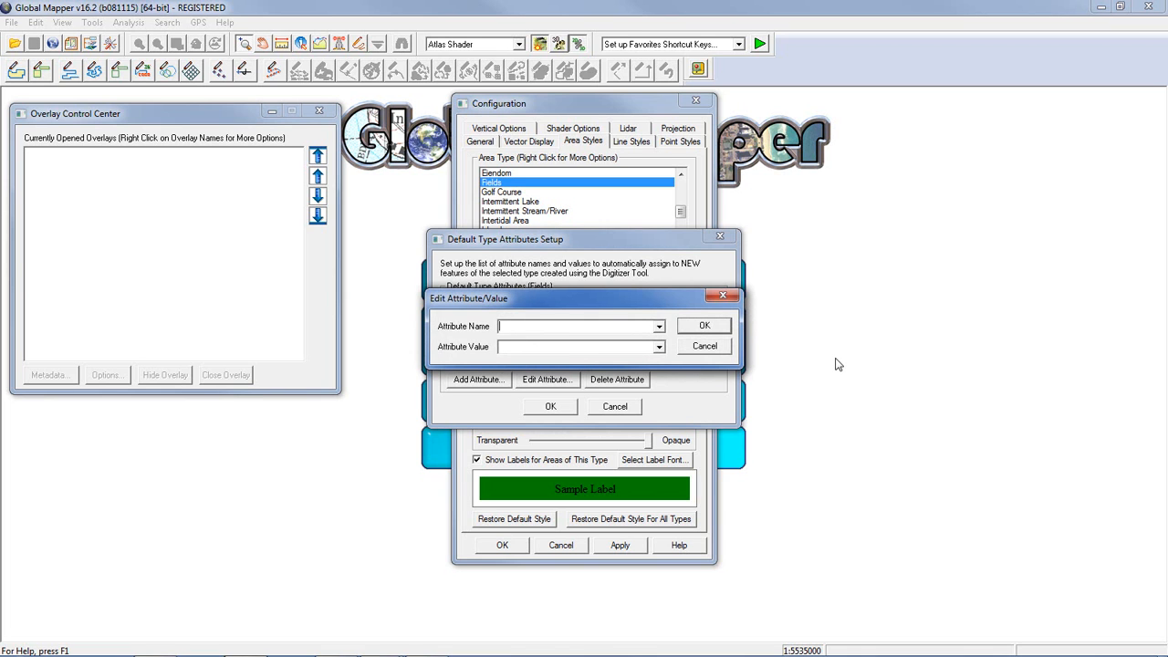
{"action": "type", "text": "Farmers Name"}
{"action": "left_click", "coordinate": [711, 334]}
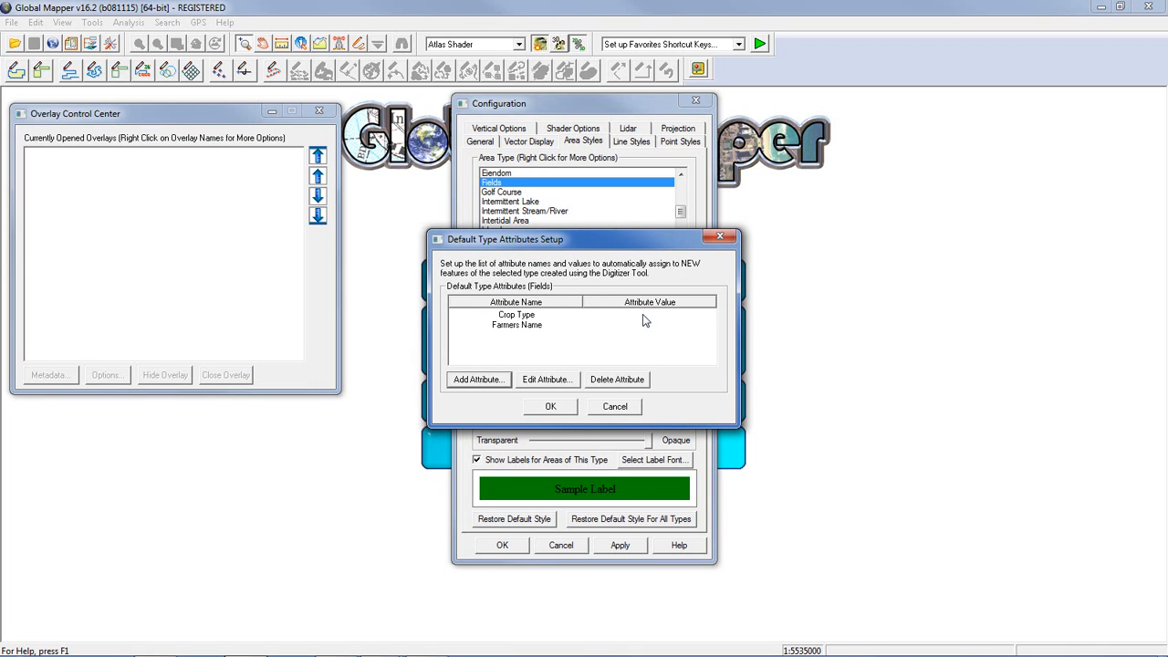
{"action": "left_click", "coordinate": [559, 405]}
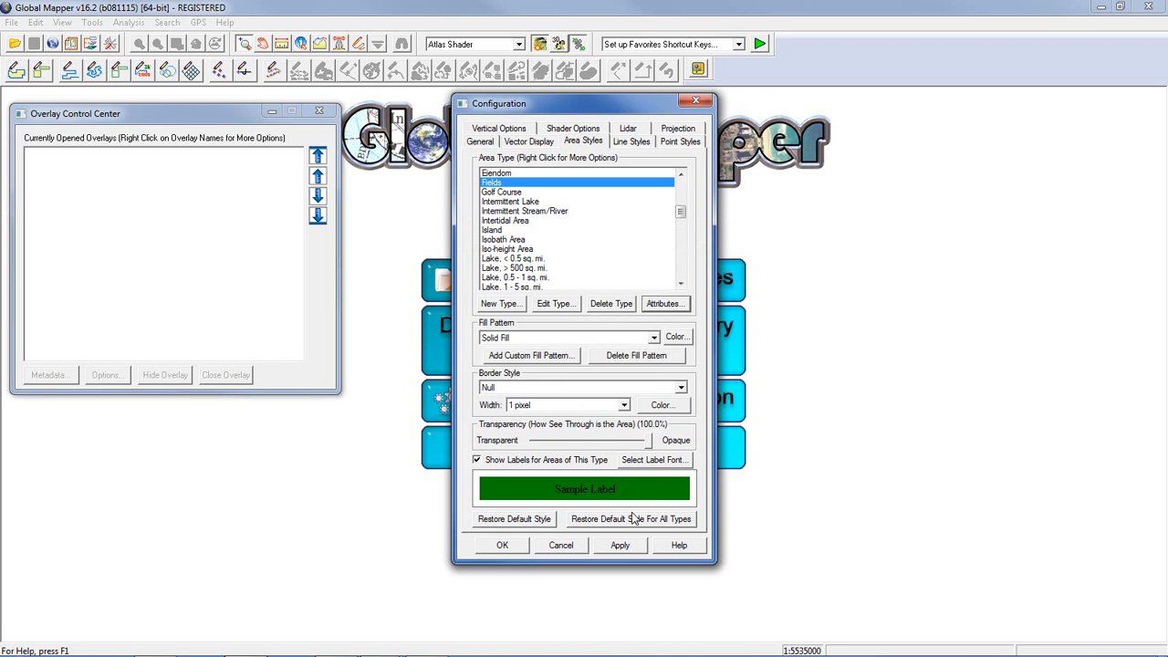
{"action": "left_click", "coordinate": [509, 545]}
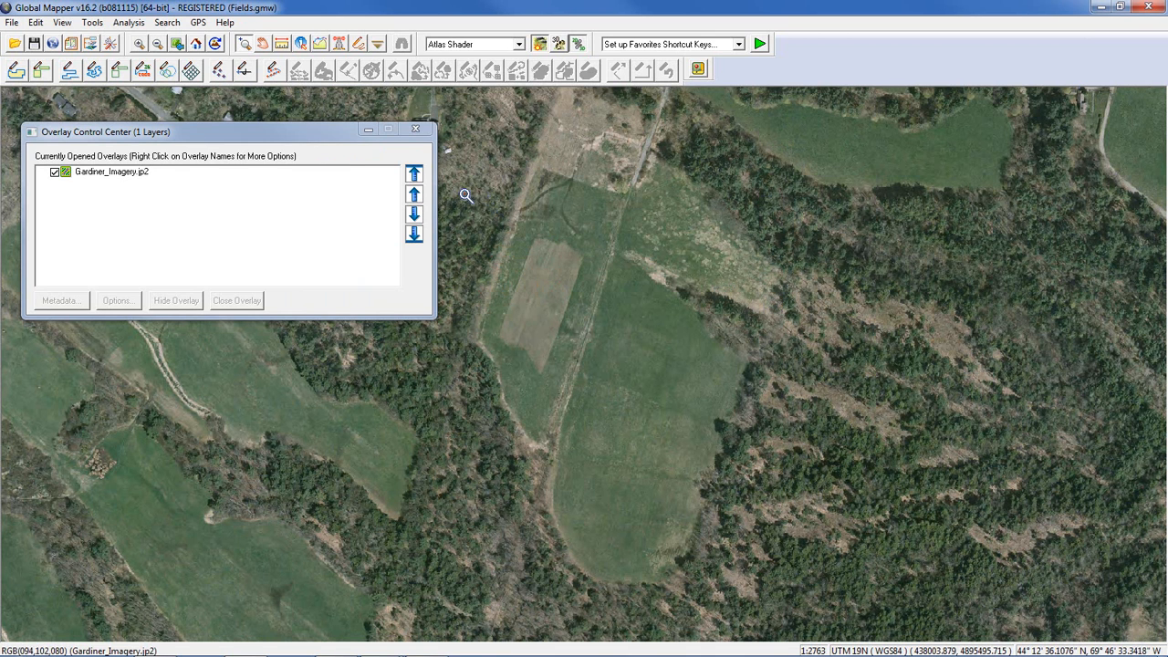
Digitize an area feature around the large rounded field in the middle of the imagery, with a perimeter of about 843 m.
{"action": "left_click", "coordinate": [20, 71]}
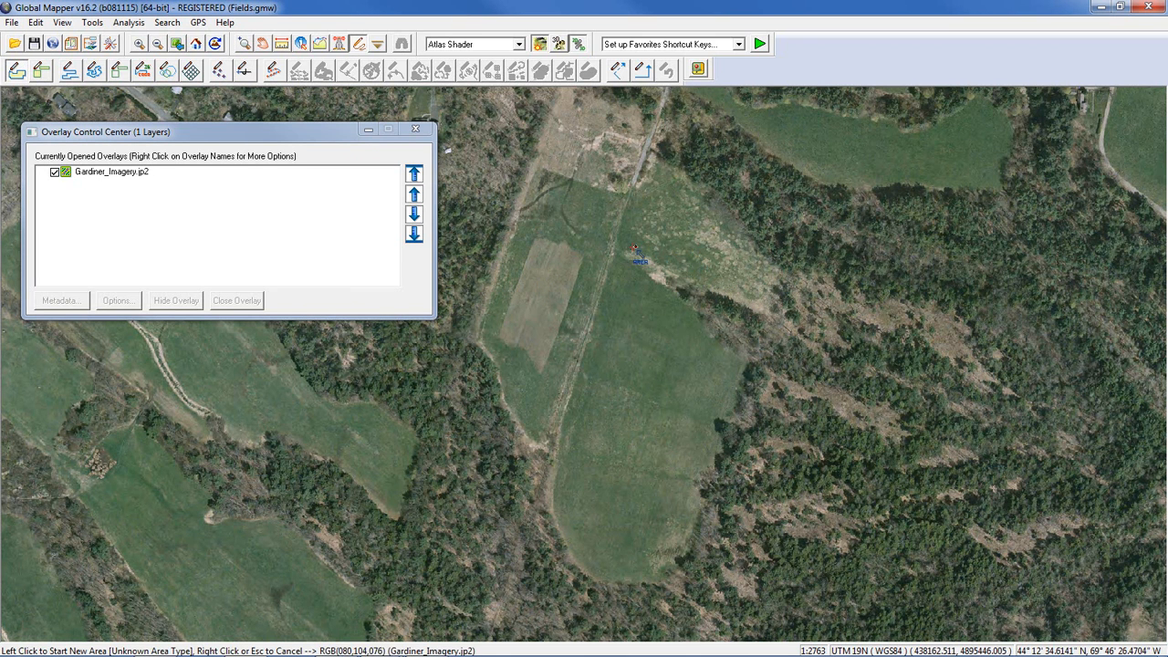
{"action": "left_click", "coordinate": [613, 254]}
{"action": "left_click", "coordinate": [748, 359]}
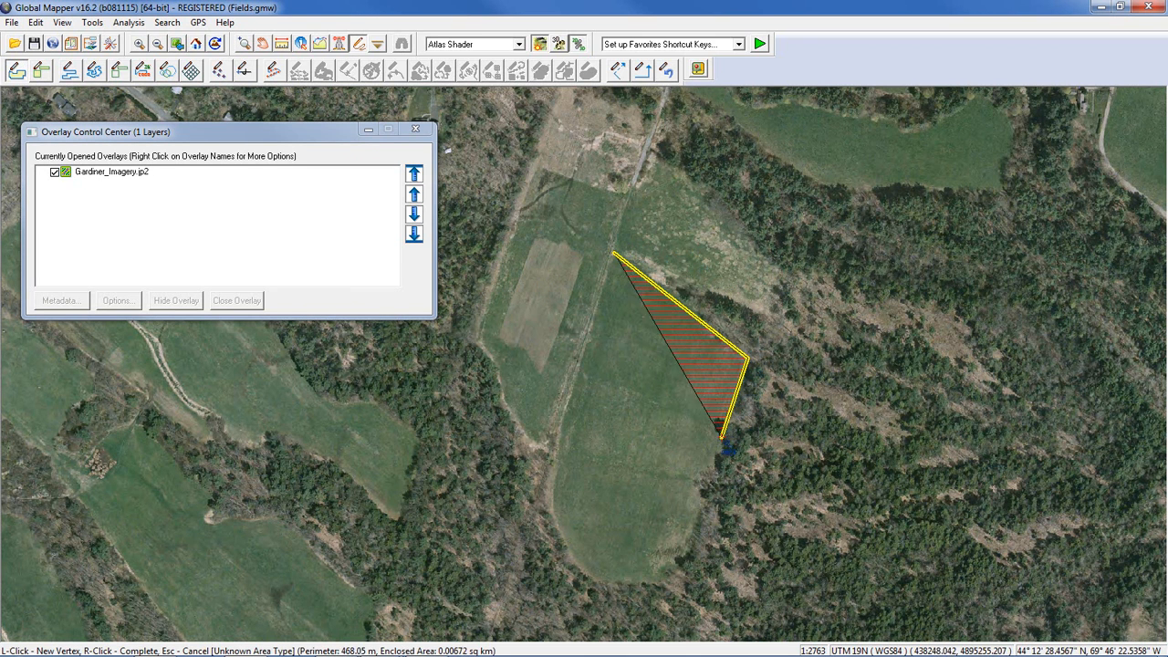
{"action": "left_click", "coordinate": [704, 500]}
{"action": "left_click", "coordinate": [683, 557]}
{"action": "left_click", "coordinate": [639, 587]}
{"action": "left_click", "coordinate": [582, 588]}
{"action": "left_click", "coordinate": [544, 499]}
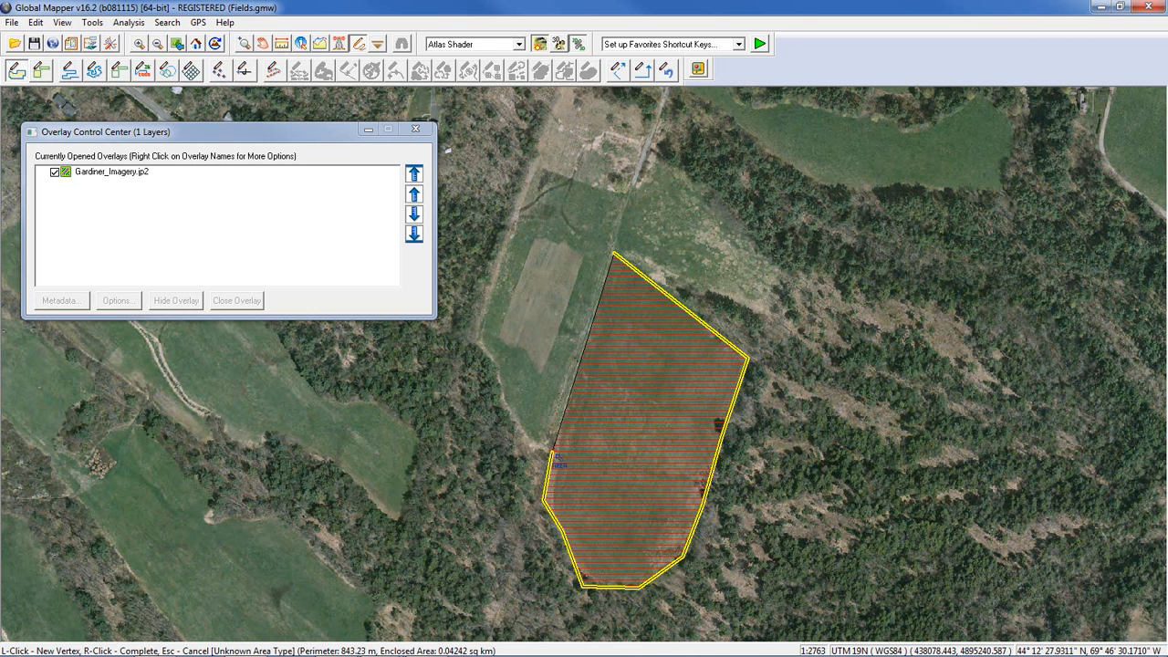
{"action": "right_click", "coordinate": [554, 450]}
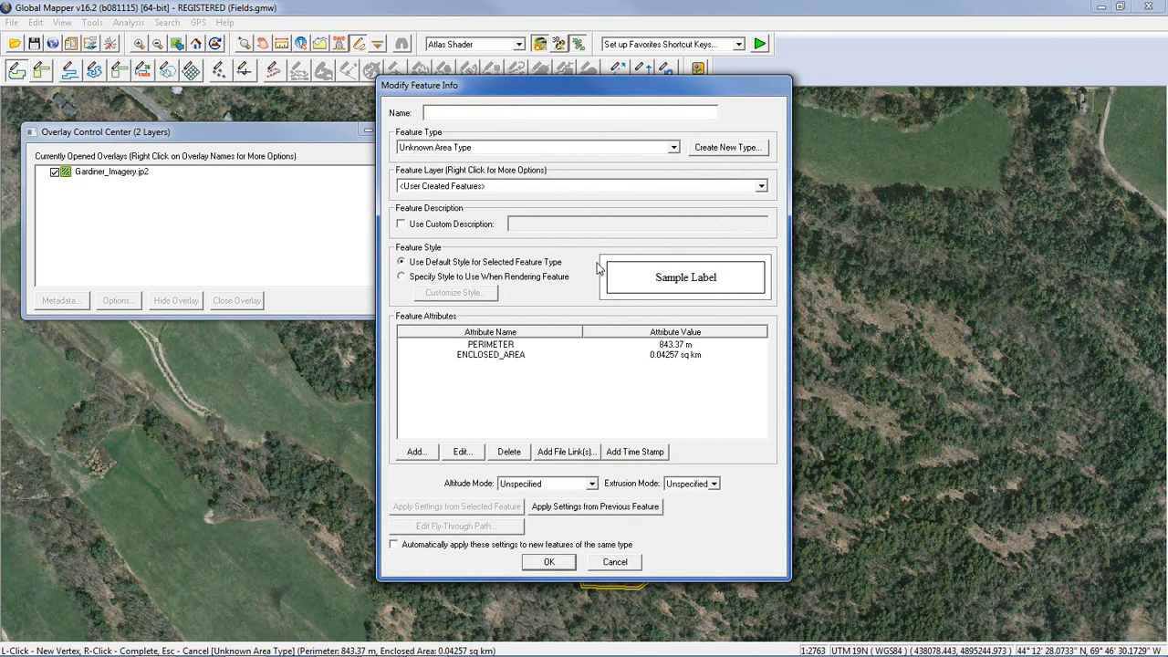
Set the new area's feature type to Fields, keeping it in the <User Created Features> layer.
{"action": "left_click", "coordinate": [570, 186]}
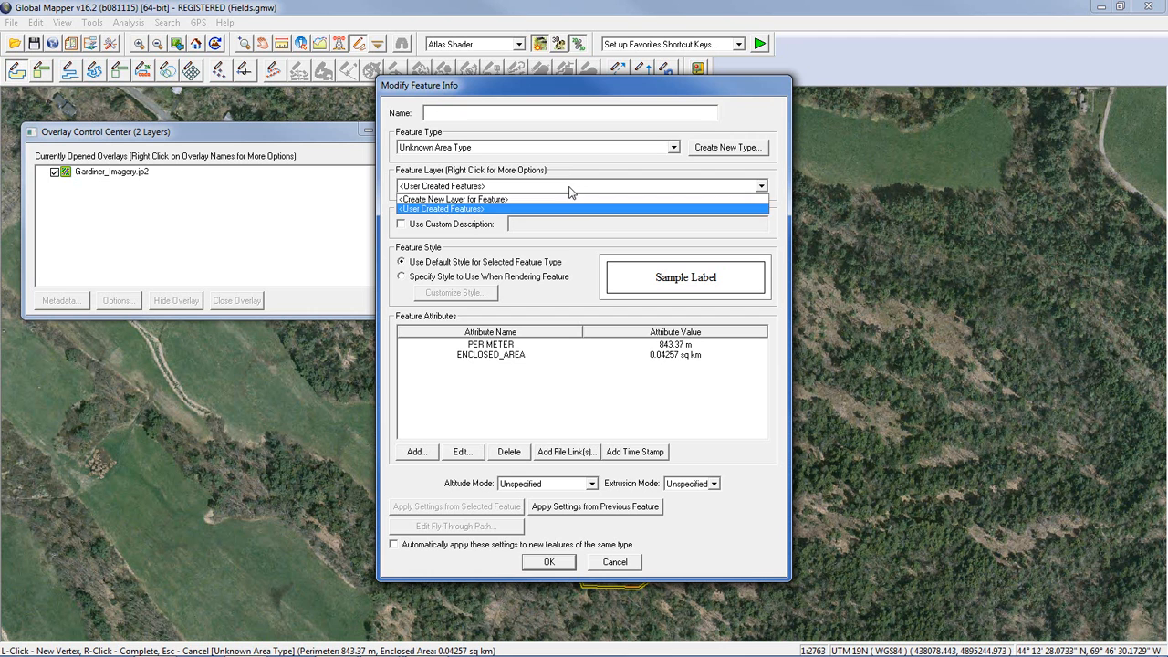
{"action": "left_click", "coordinate": [571, 197]}
{"action": "left_click", "coordinate": [566, 157]}
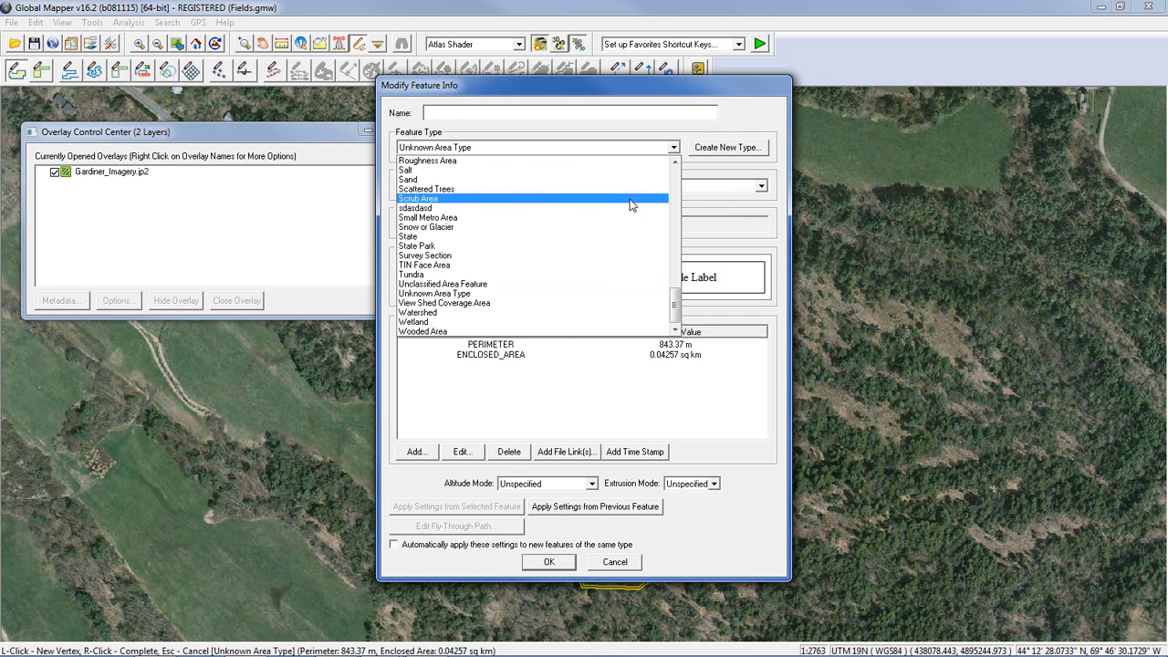
{"action": "left_click_drag", "start_coordinate": [676, 288], "coordinate": [675, 194]}
{"action": "left_click", "coordinate": [616, 264]}
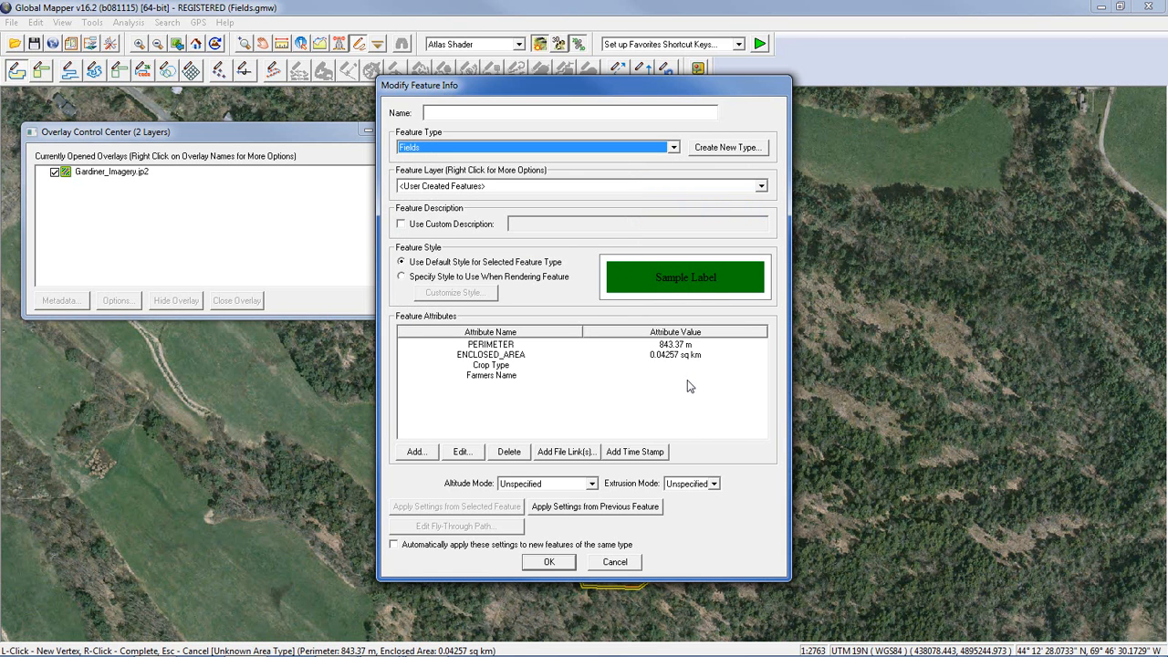
Set the new area's Crop Type attribute to Corn.
{"action": "left_click", "coordinate": [524, 367]}
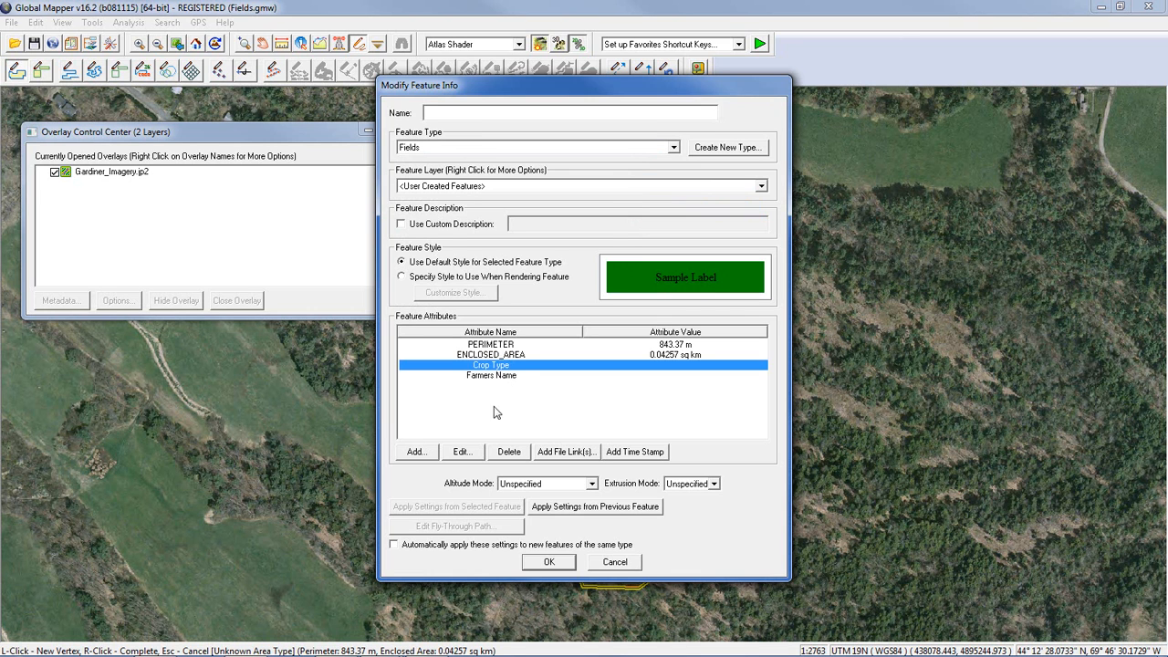
{"action": "left_click", "coordinate": [463, 453]}
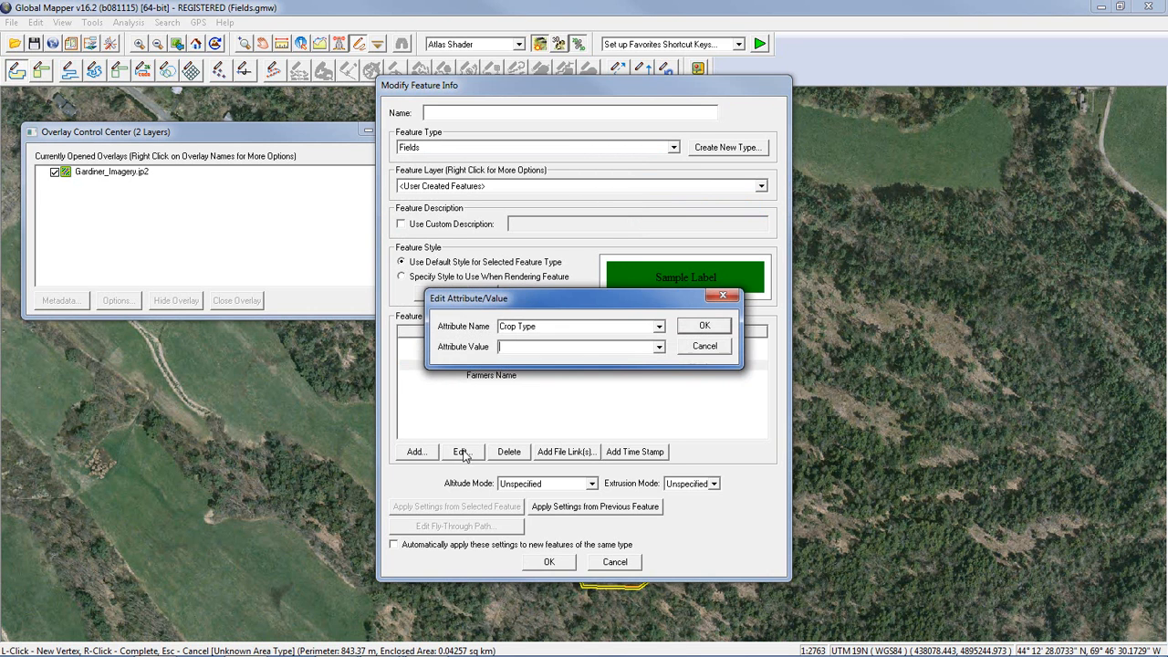
{"action": "left_click", "coordinate": [659, 348]}
{"action": "left_click", "coordinate": [507, 361]}
{"action": "left_click", "coordinate": [701, 328]}
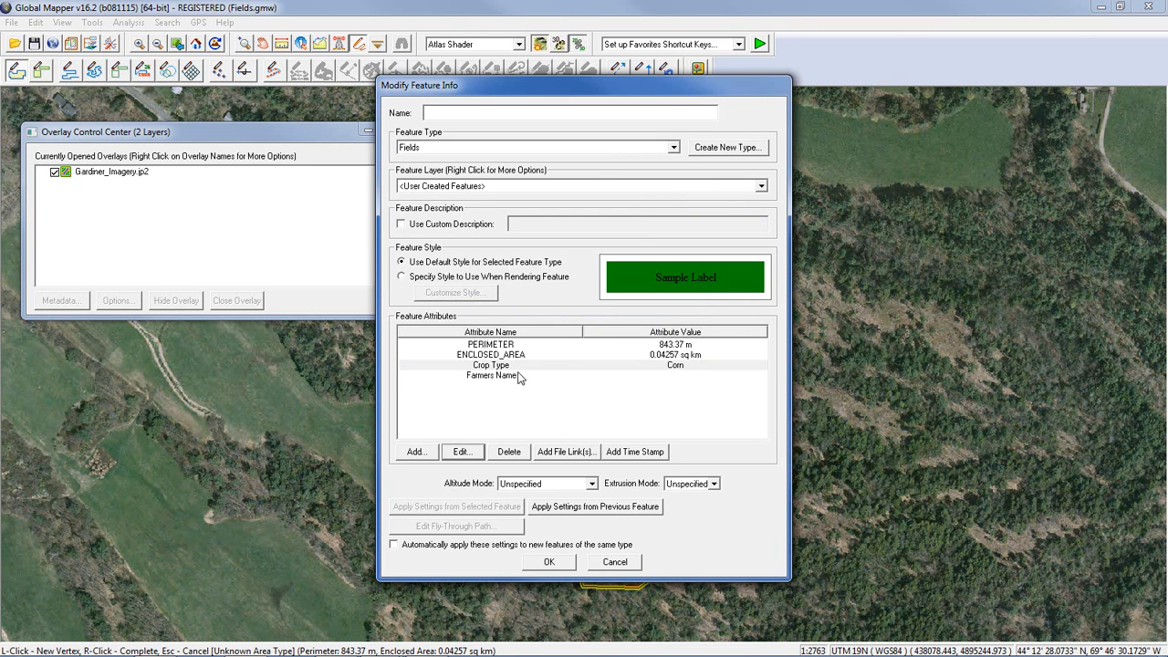
Fill in the new area's Farmers Name attribute with the farmer's name.
{"action": "left_click", "coordinate": [513, 380]}
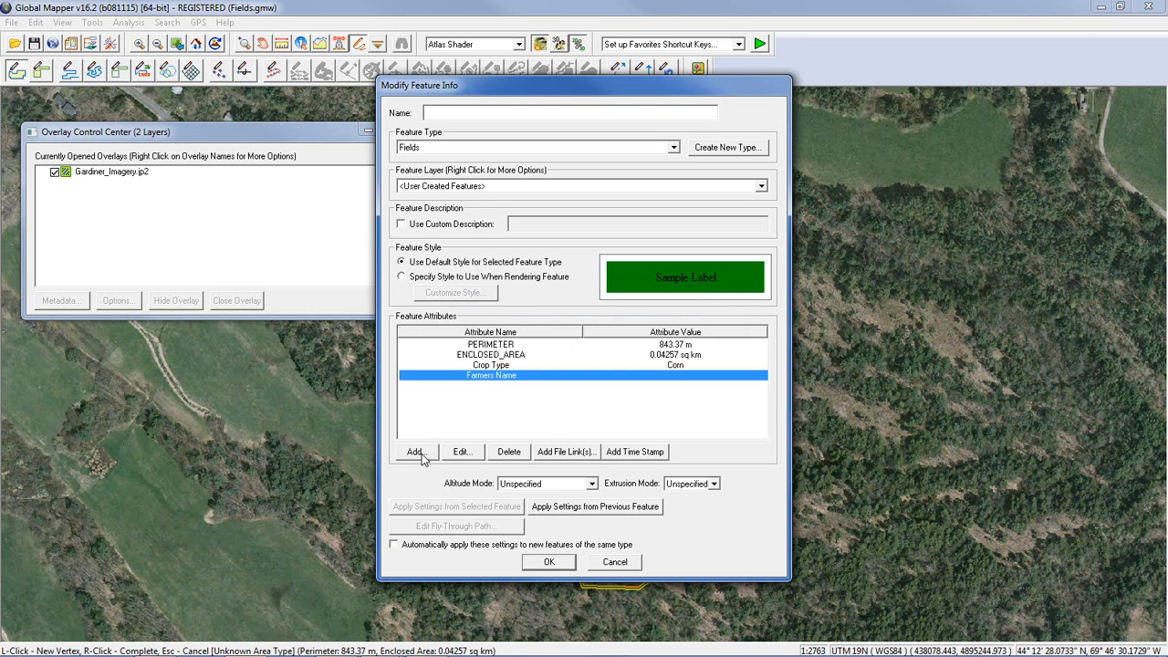
{"action": "left_click", "coordinate": [458, 456]}
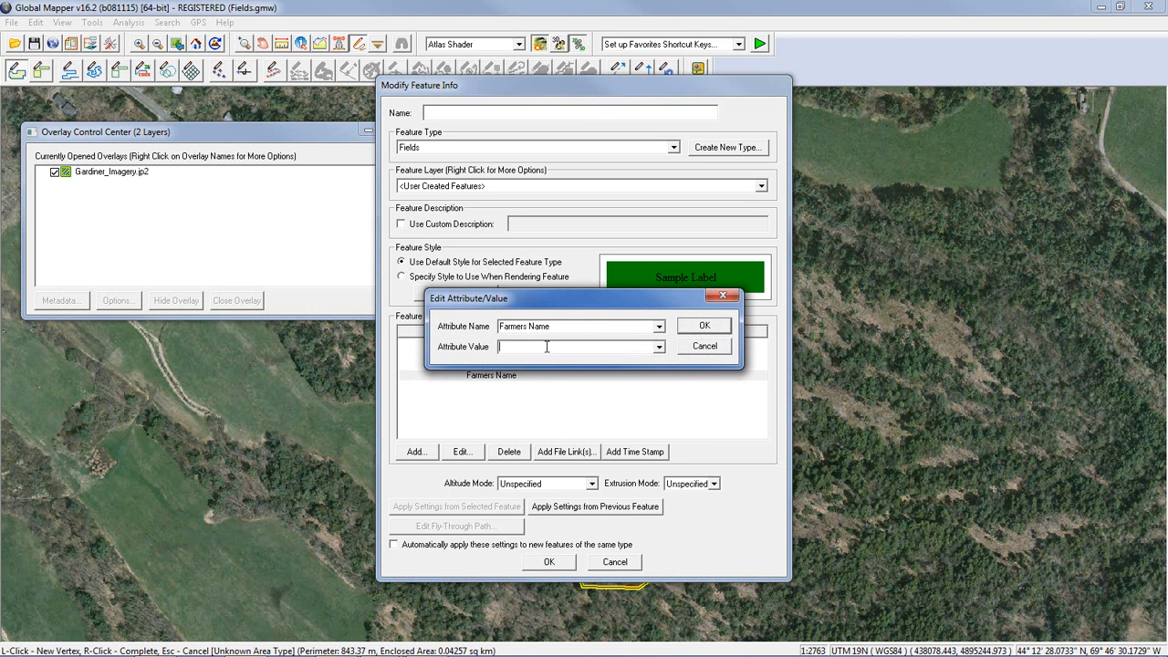
{"action": "type", "text": "Farmer Brown"}
{"action": "left_click", "coordinate": [704, 326]}
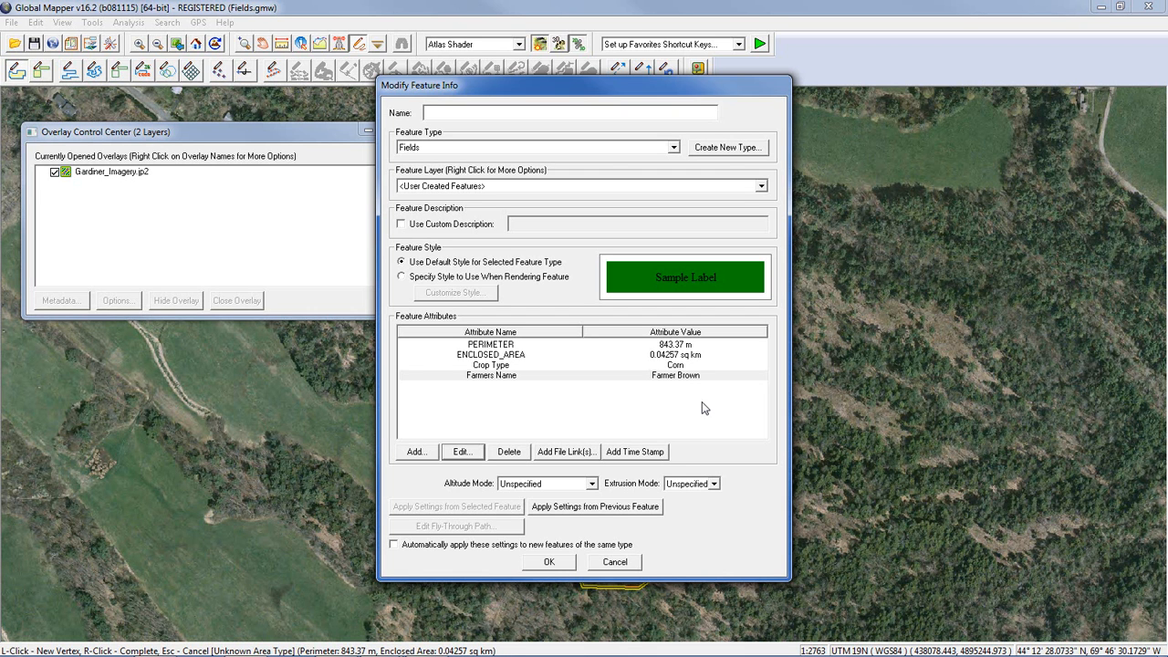
{"action": "left_click", "coordinate": [482, 510]}
{"action": "left_click", "coordinate": [482, 511]}
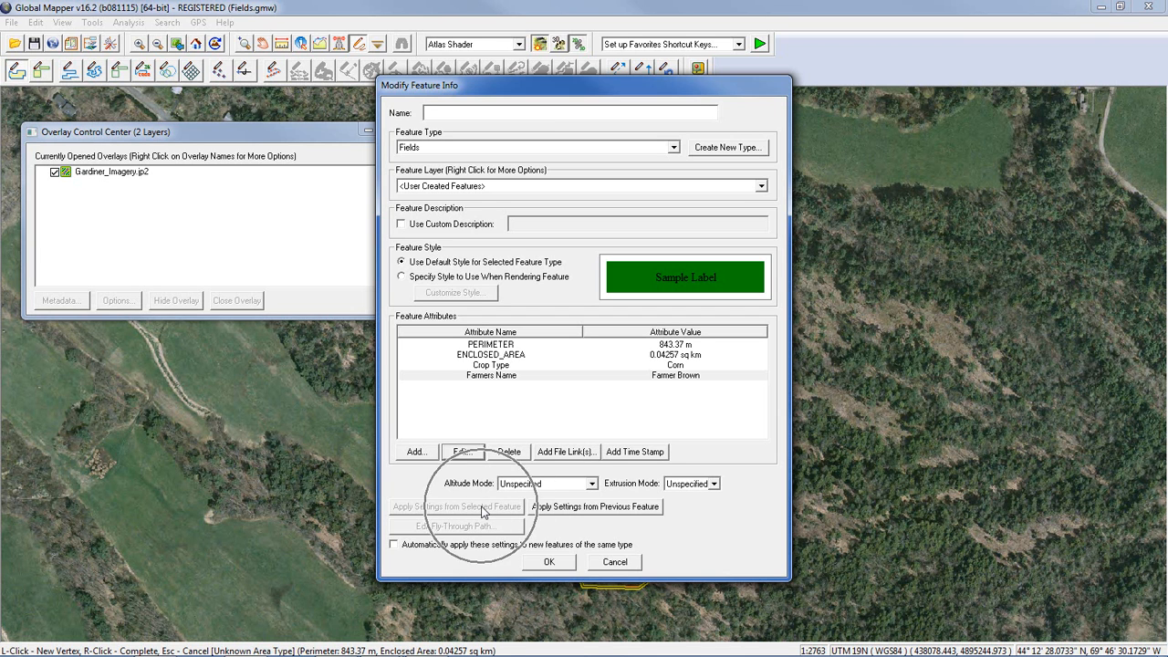
{"action": "left_click", "coordinate": [481, 511]}
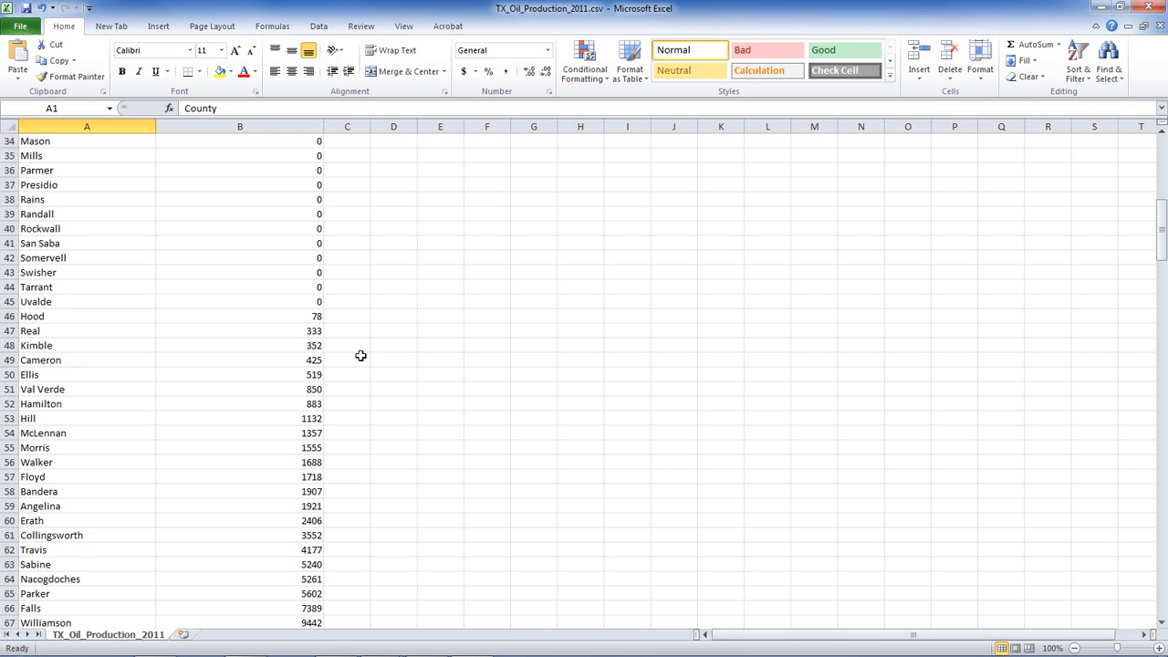
Examine the County and Oil (BBL) columns of the TX_Oil_Production_2011.csv spreadsheet in Excel, including the Castro row.
{"action": "scroll", "coordinate": [441, 332], "scroll_direction": "up", "scroll_amount": 6}
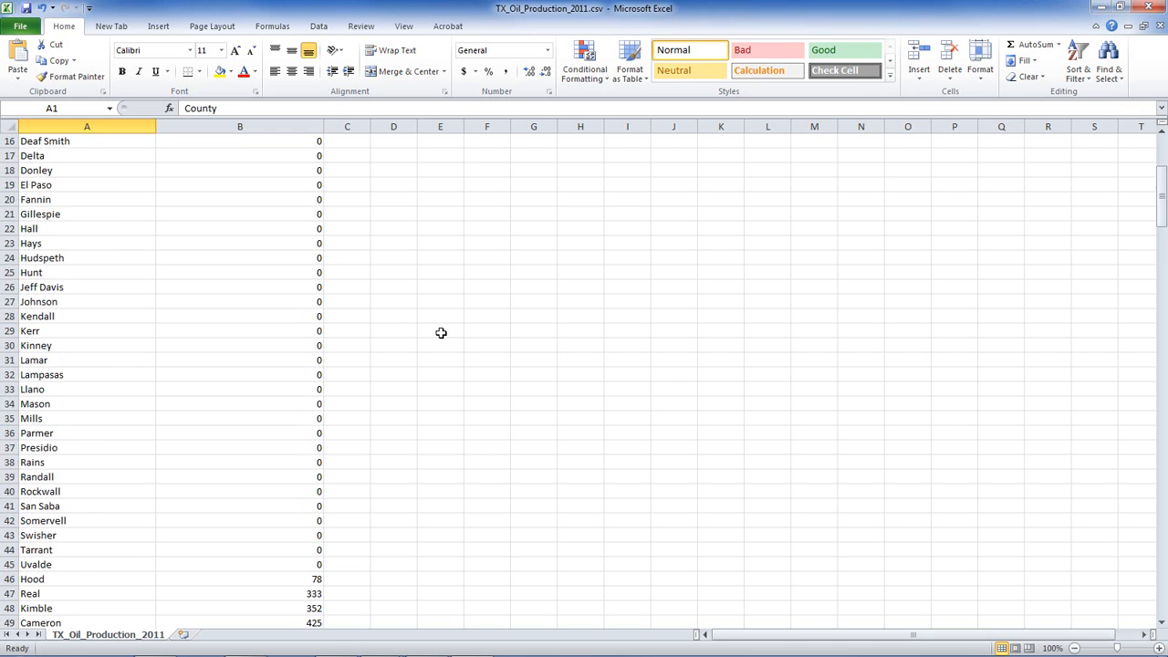
{"action": "scroll", "coordinate": [441, 332], "scroll_direction": "up", "scroll_amount": 5}
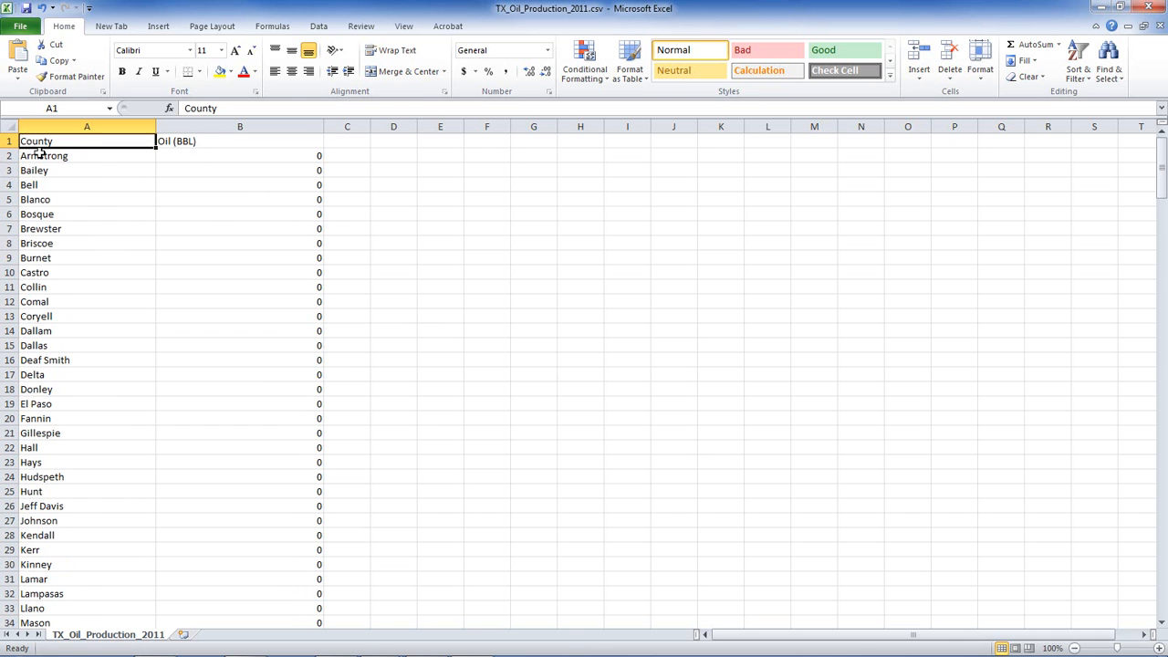
{"action": "left_click", "coordinate": [50, 126]}
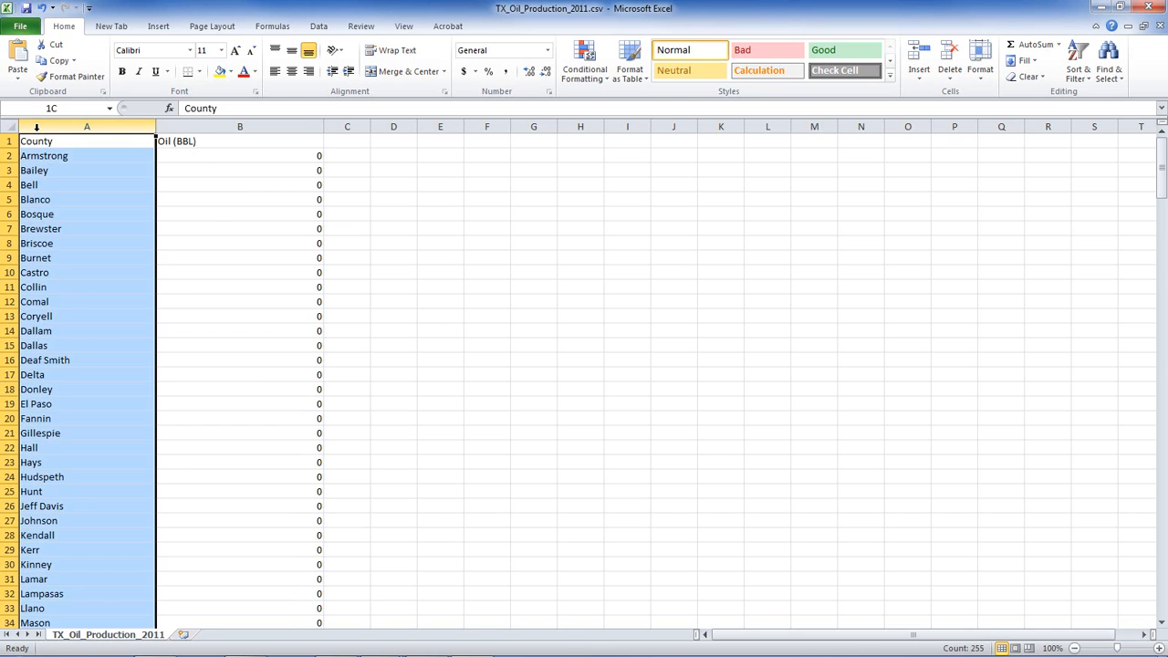
{"action": "left_click", "coordinate": [191, 126]}
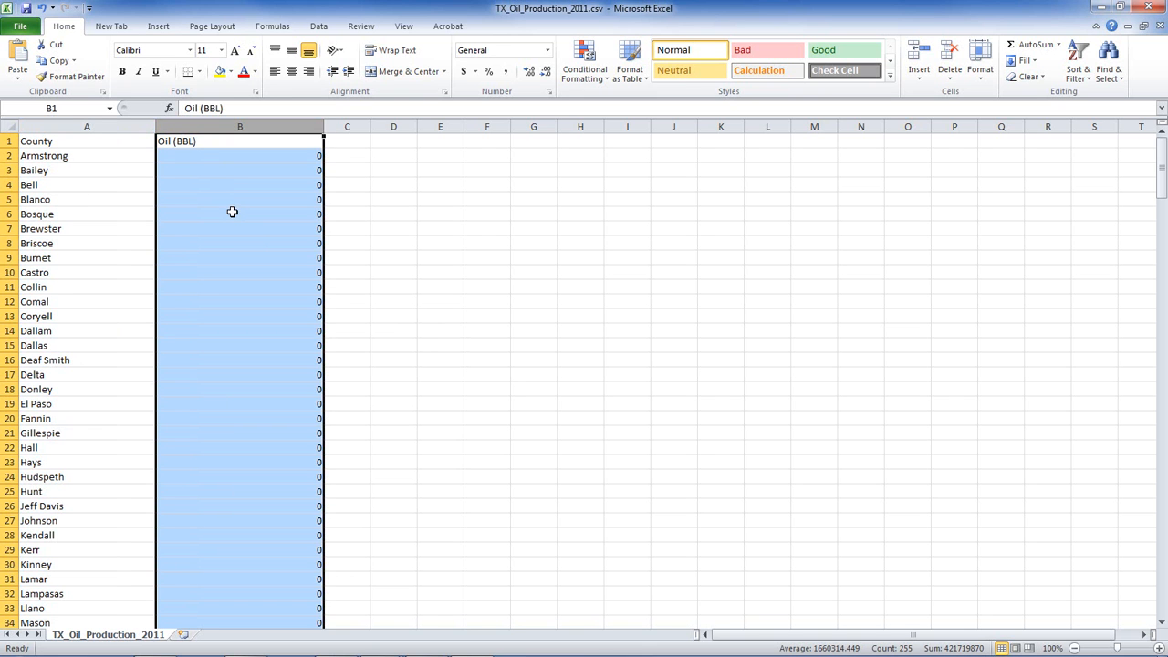
{"action": "left_click", "coordinate": [76, 272]}
{"action": "left_click", "coordinate": [260, 272]}
{"action": "left_click", "coordinate": [65, 273]}
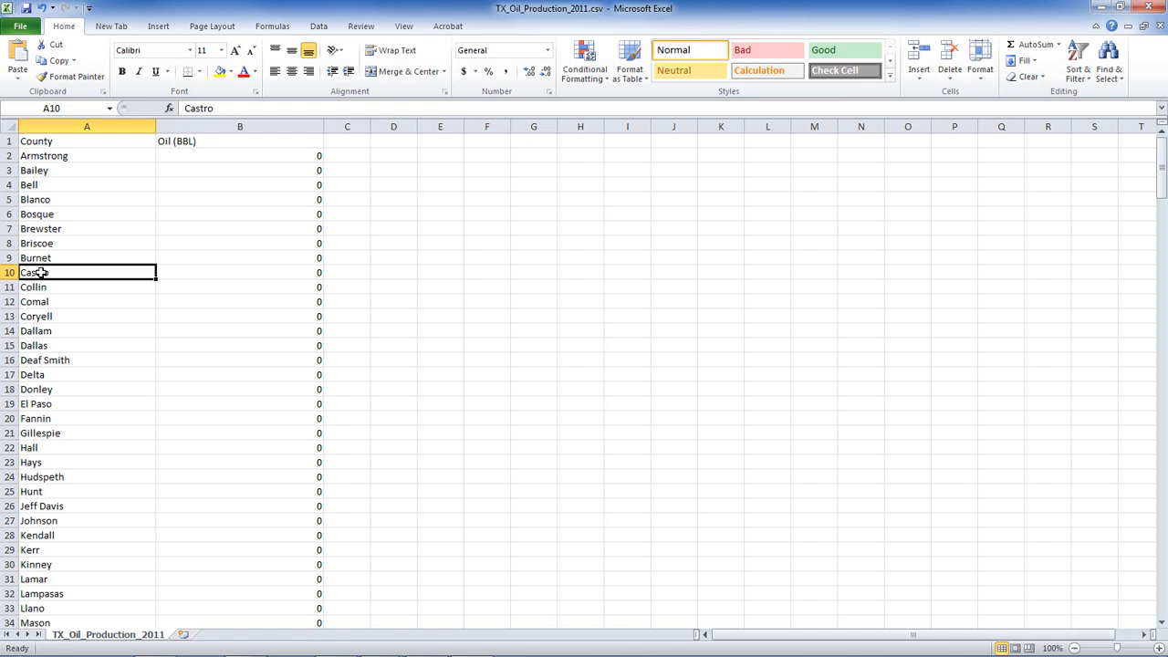
Switch to Global Mapper and inspect the attributes of Jones county in the Texas_Counties.shp layer.
{"action": "key", "text": "alt+Tab"}
{"action": "left_click_drag", "start_coordinate": [265, 134], "coordinate": [251, 115]}
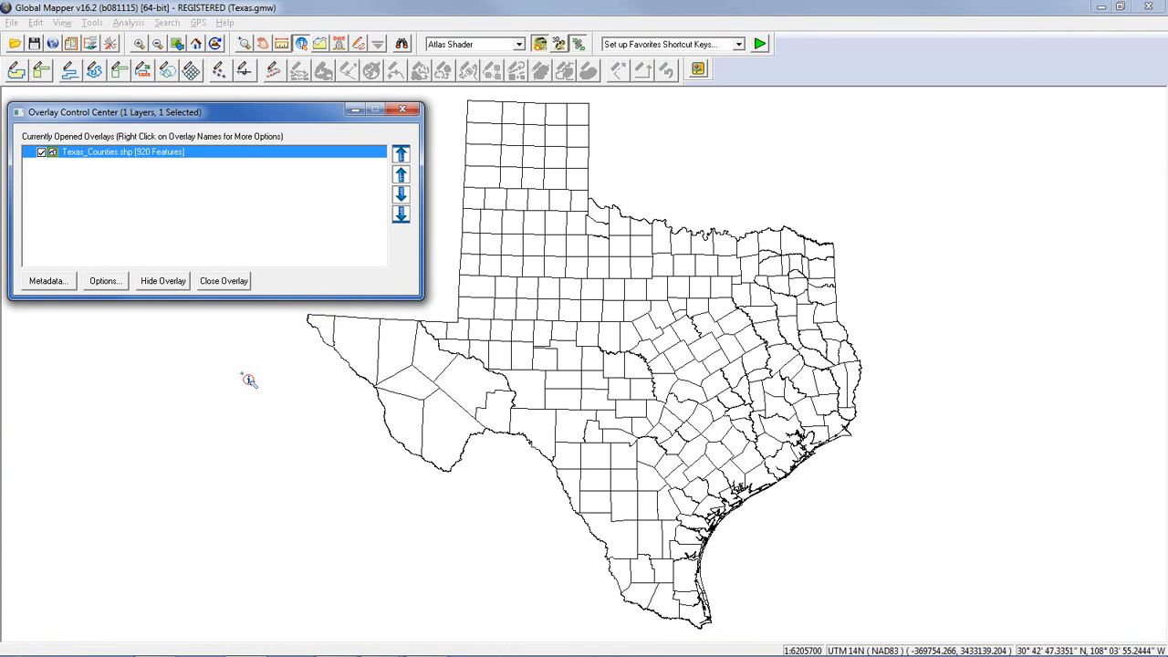
{"action": "left_click", "coordinate": [604, 294]}
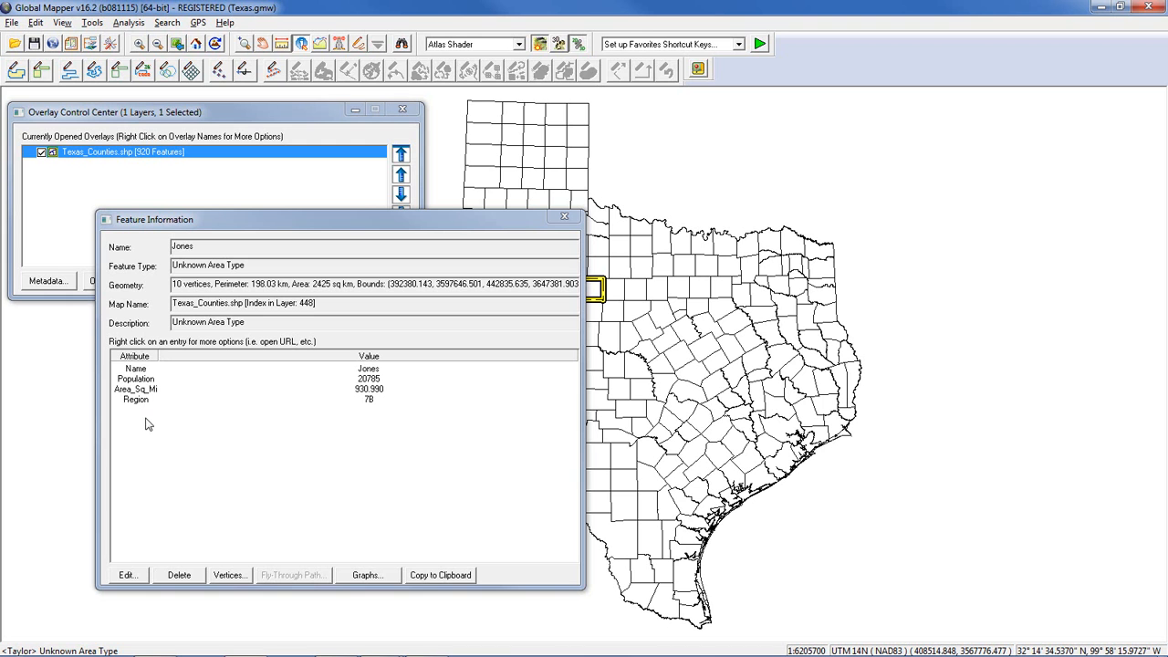
{"action": "left_click", "coordinate": [563, 216]}
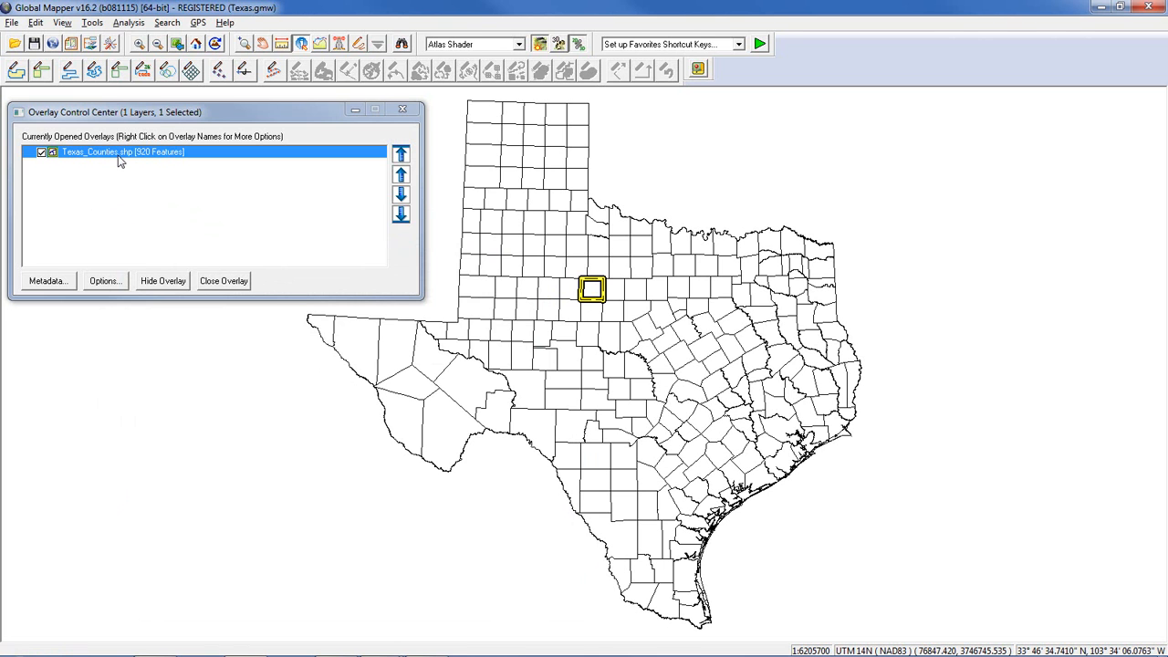
Start an attribute table join on the Texas_Counties.shp layer using TX_Oil_Production_2011.csv from the Texas folder.
{"action": "right_click", "coordinate": [118, 156]}
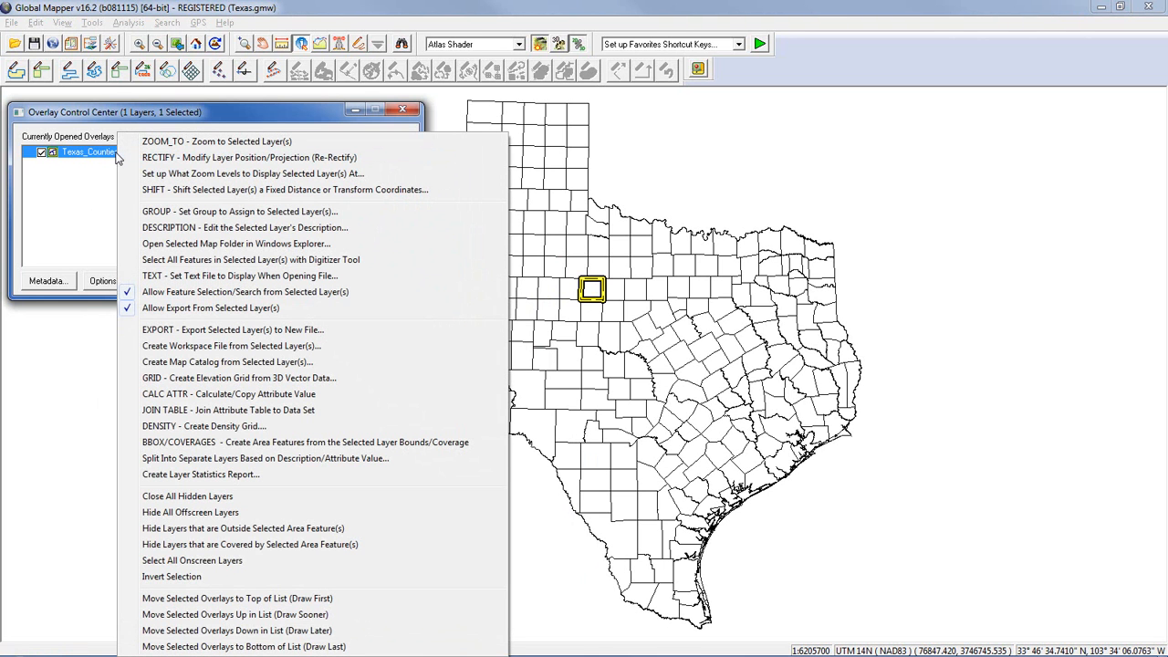
{"action": "left_click", "coordinate": [177, 412]}
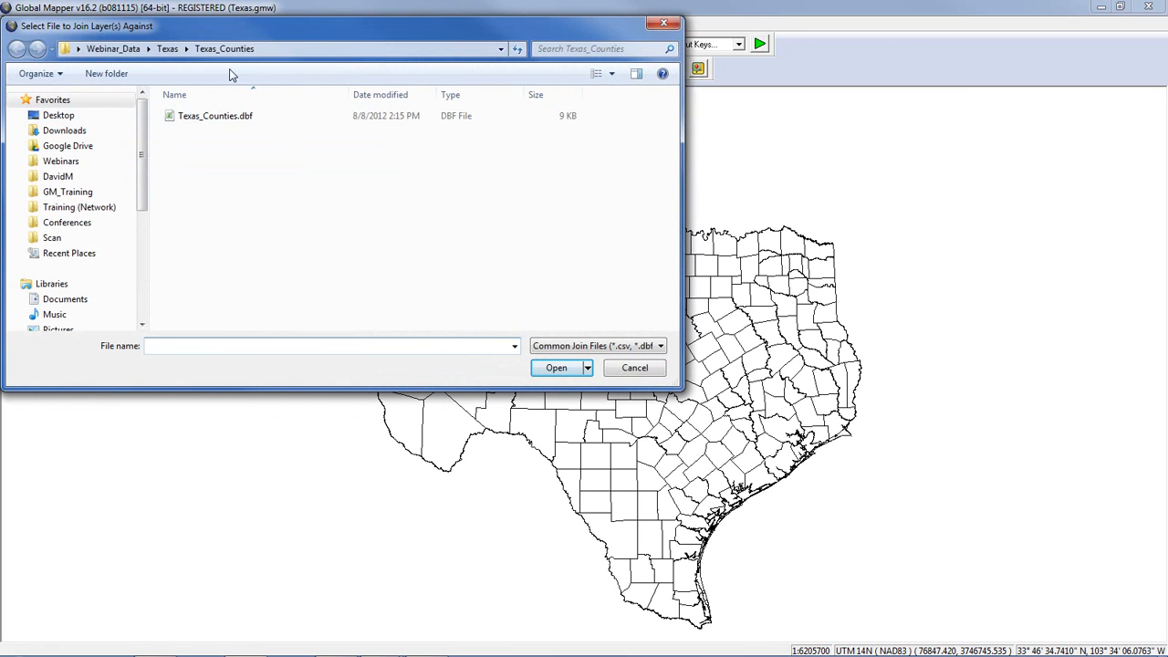
{"action": "left_click", "coordinate": [168, 50]}
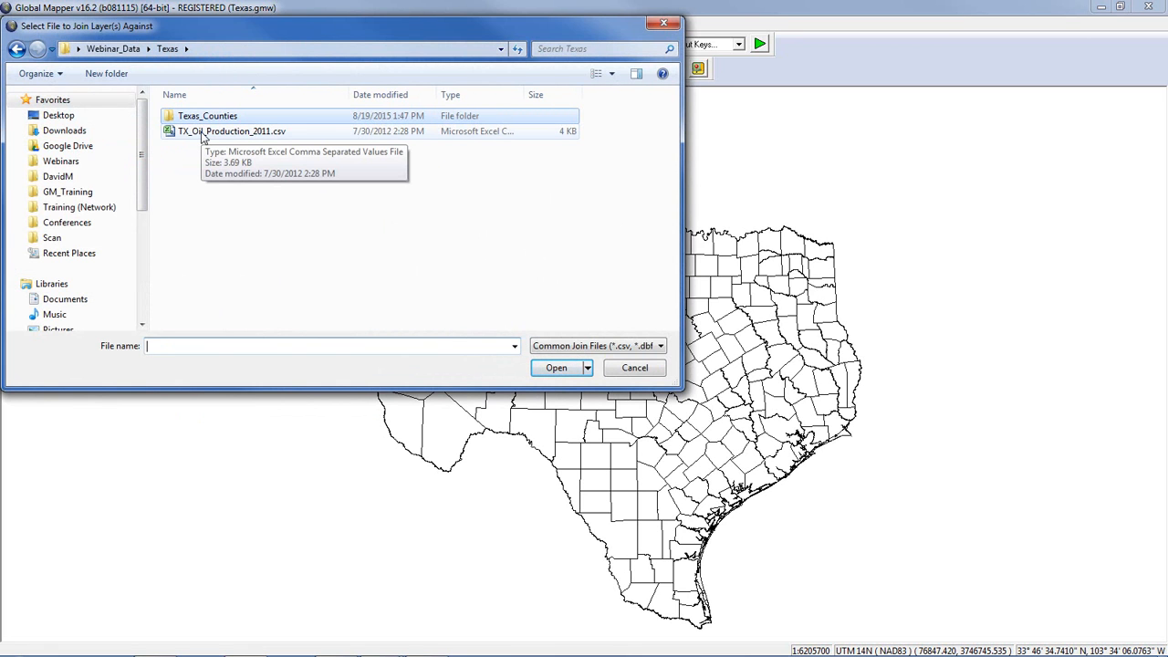
{"action": "left_click", "coordinate": [202, 135]}
{"action": "left_click", "coordinate": [558, 369]}
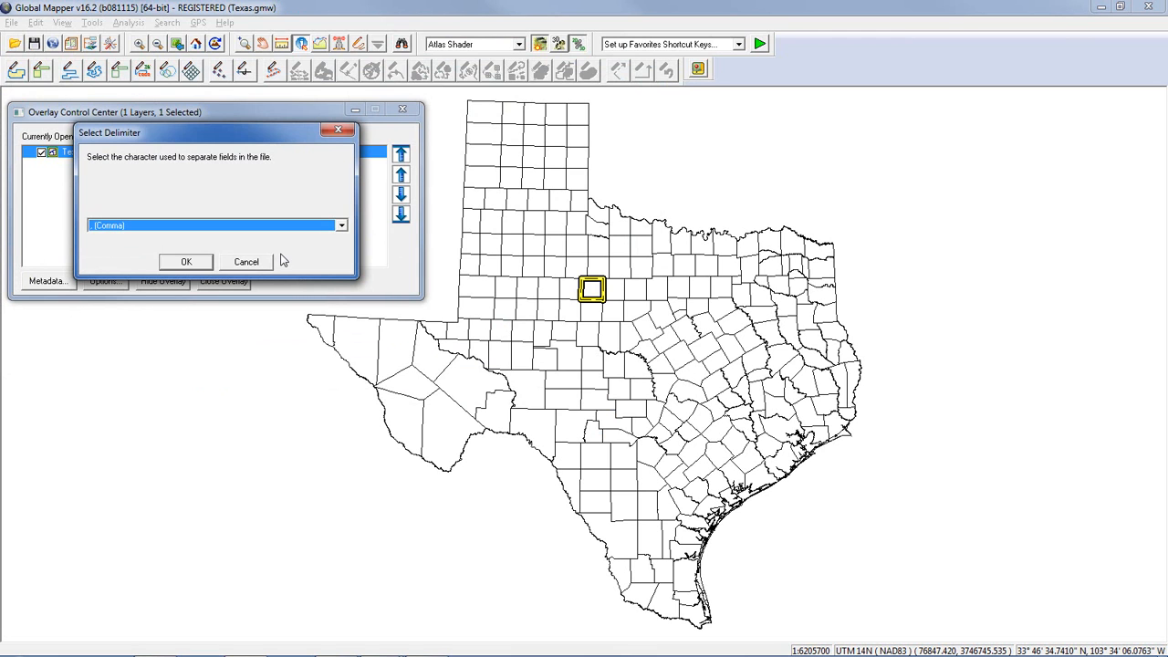
Join the comma-delimited table by matching its County attribute to the layer's NAME attribute.
{"action": "left_click", "coordinate": [196, 264]}
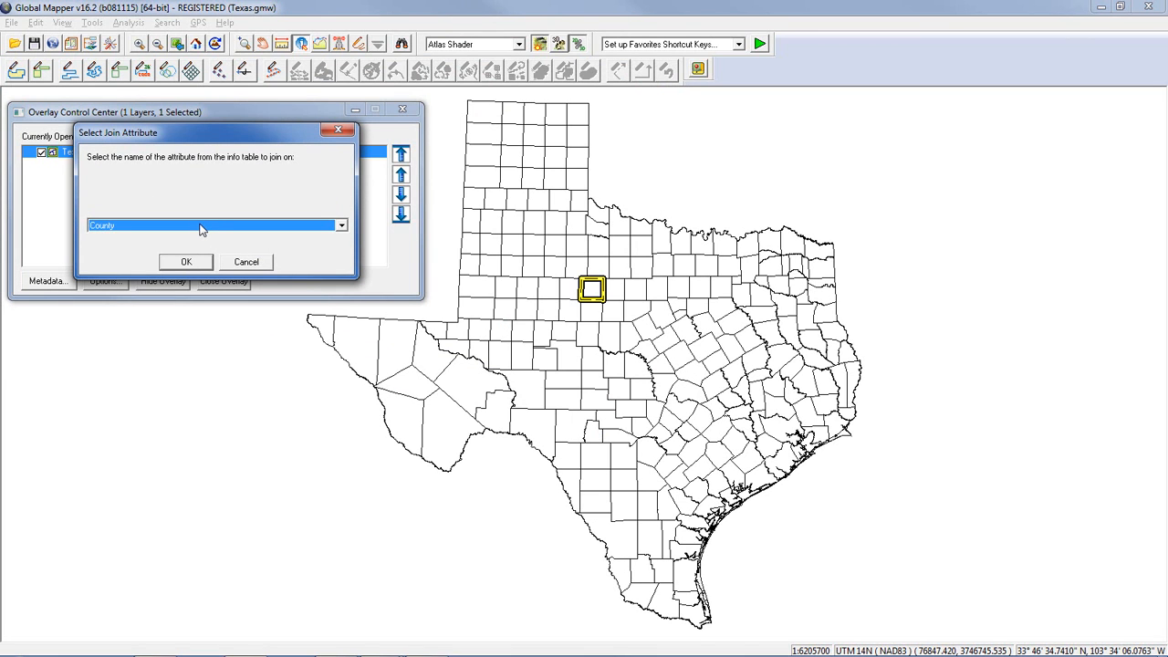
{"action": "left_click", "coordinate": [191, 263]}
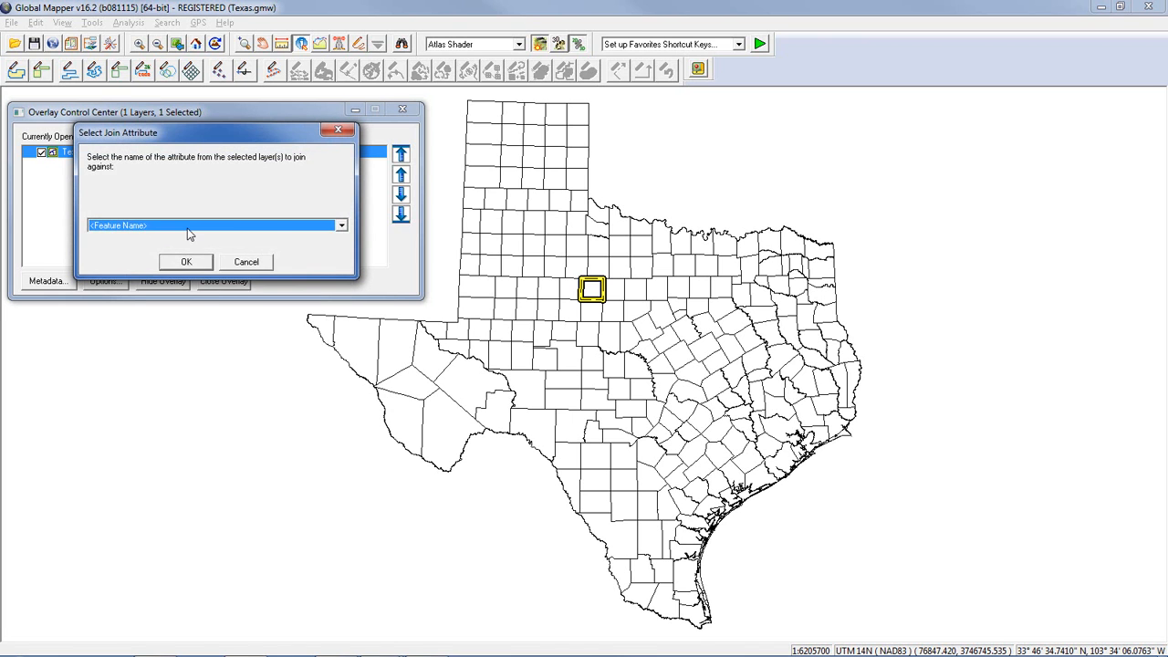
{"action": "left_click", "coordinate": [187, 227]}
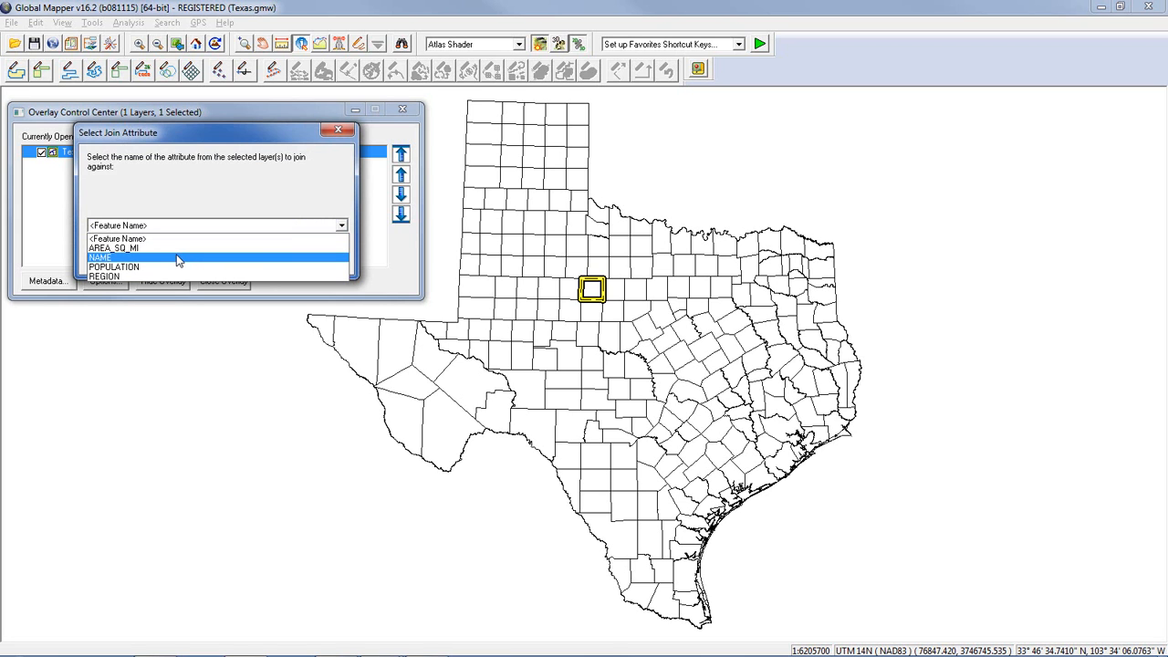
{"action": "left_click", "coordinate": [178, 259]}
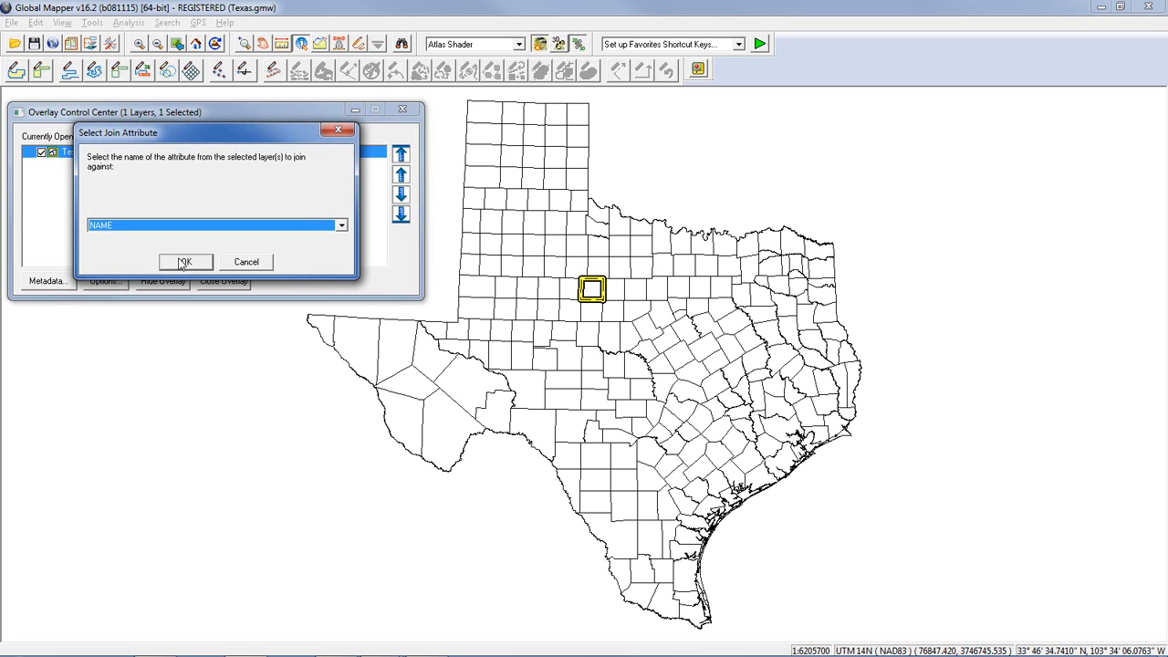
{"action": "left_click", "coordinate": [184, 262]}
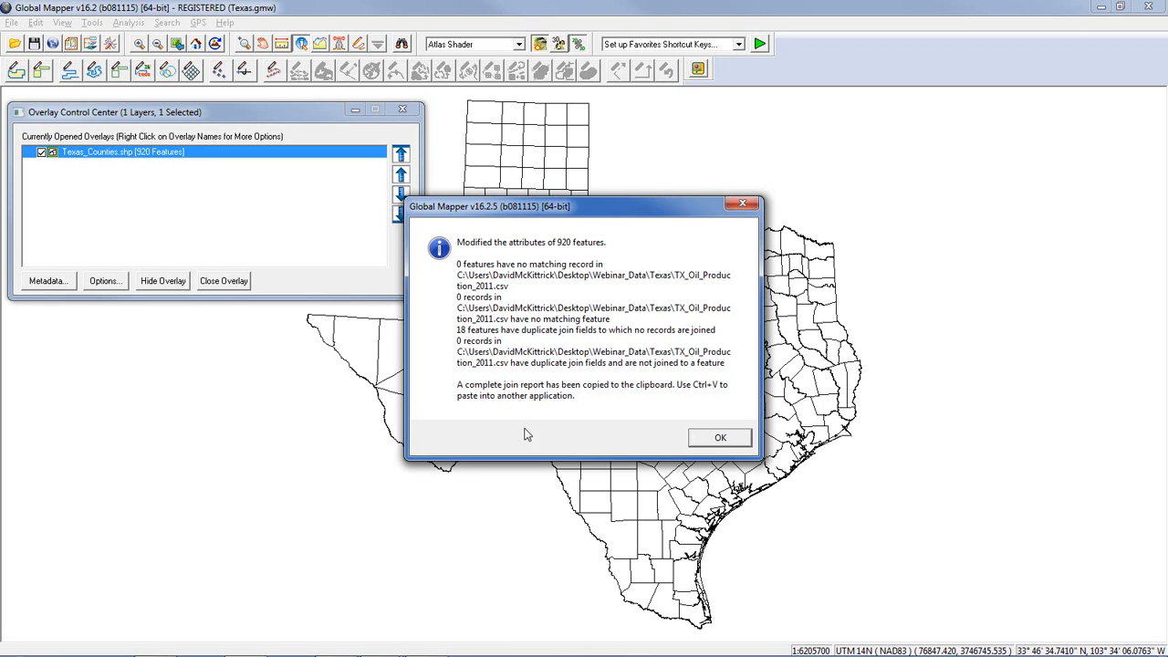
{"action": "left_click", "coordinate": [720, 439]}
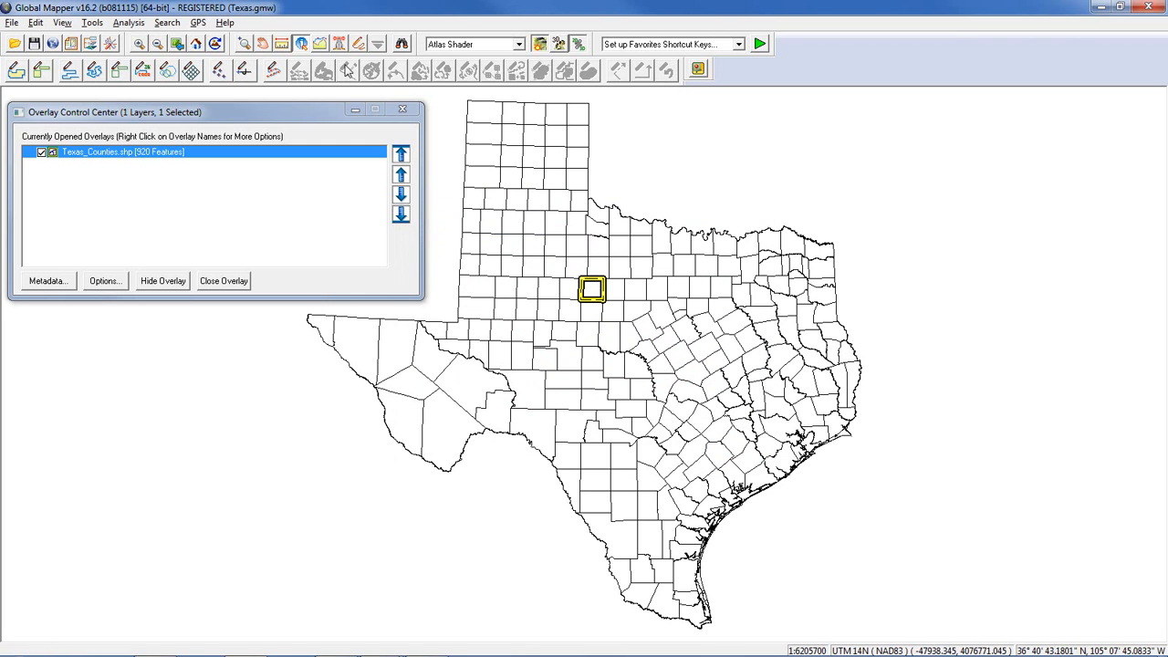
Inspect the joined Oil (BBL) attribute of Jones county.
{"action": "left_click", "coordinate": [593, 292]}
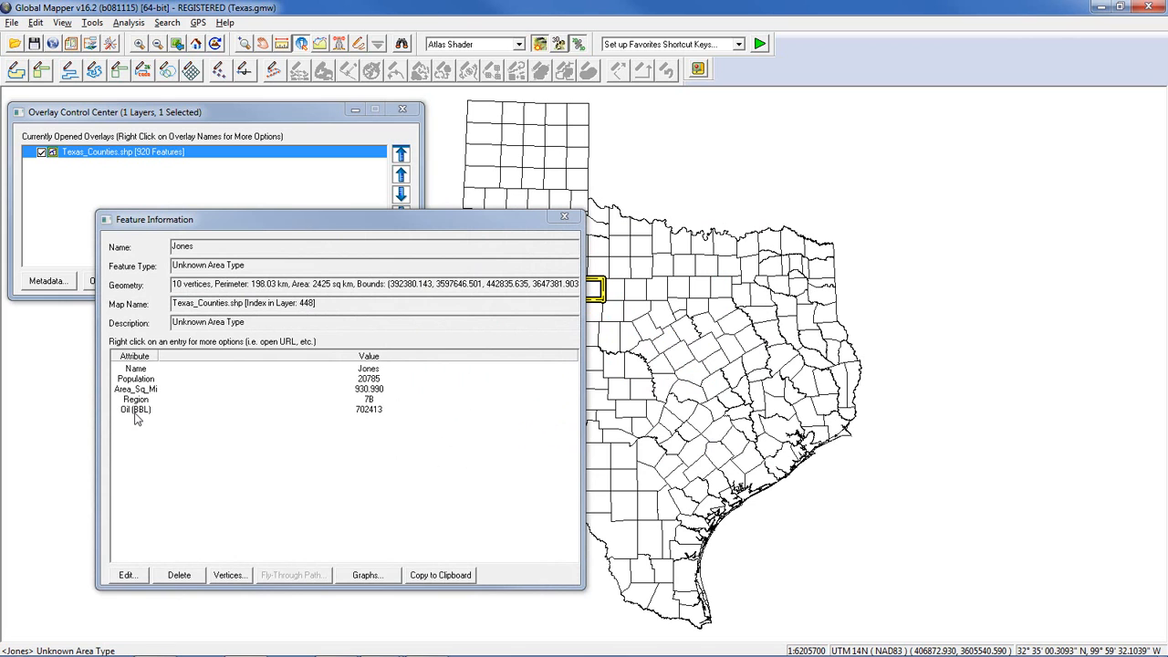
{"action": "left_click", "coordinate": [376, 412]}
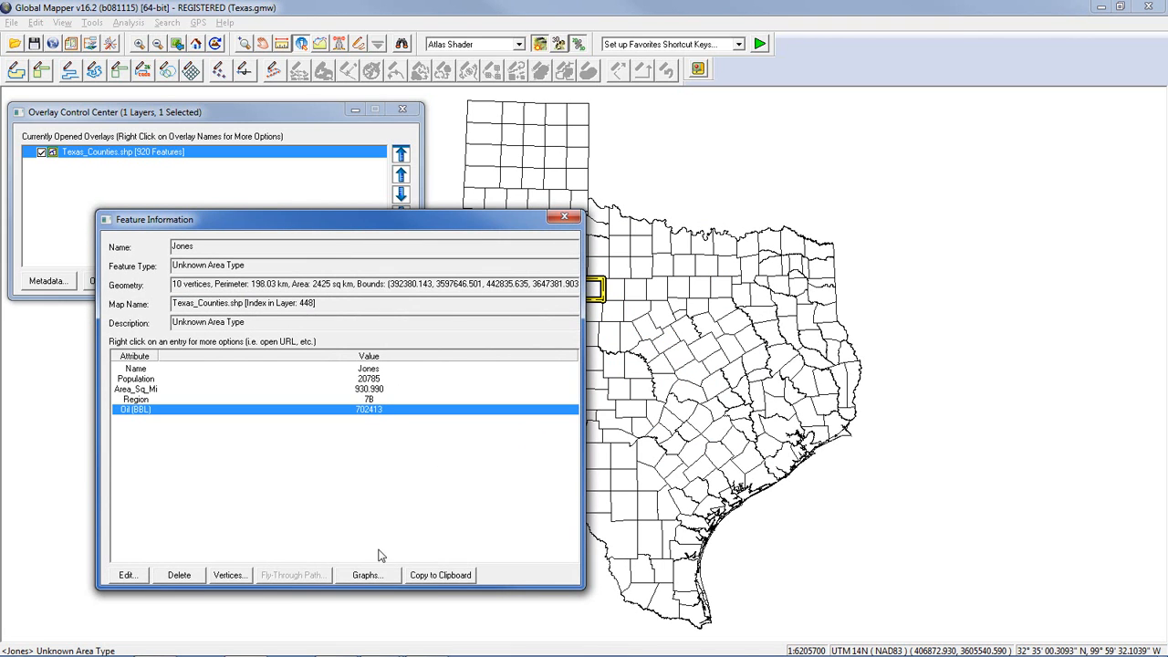
{"action": "left_click_drag", "start_coordinate": [438, 219], "coordinate": [728, 213]}
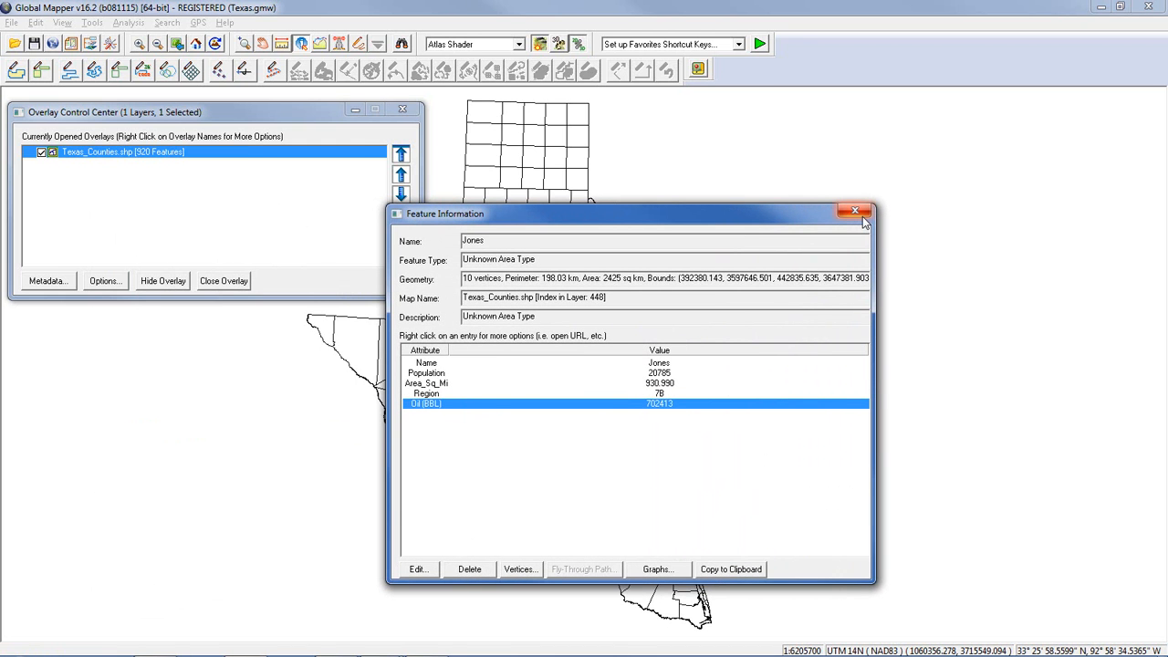
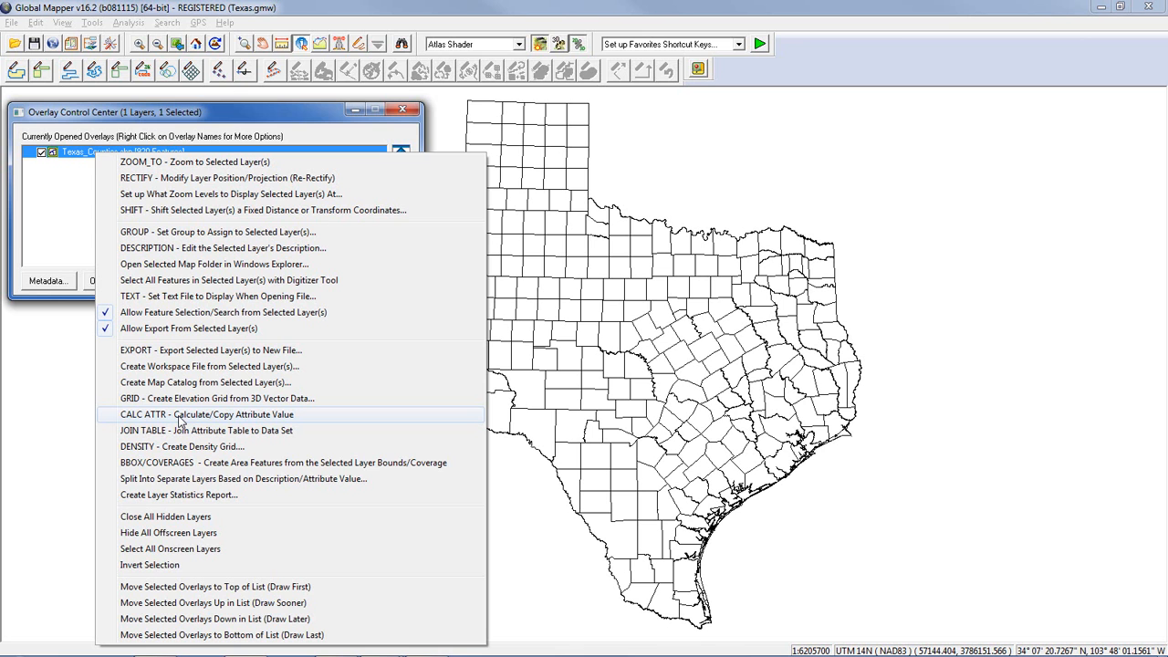
Set up an attribute calculation for the Texas_Counties.shp layer that writes to a new attribute named Oil Prod per Sq M.
{"action": "left_click", "coordinate": [180, 416]}
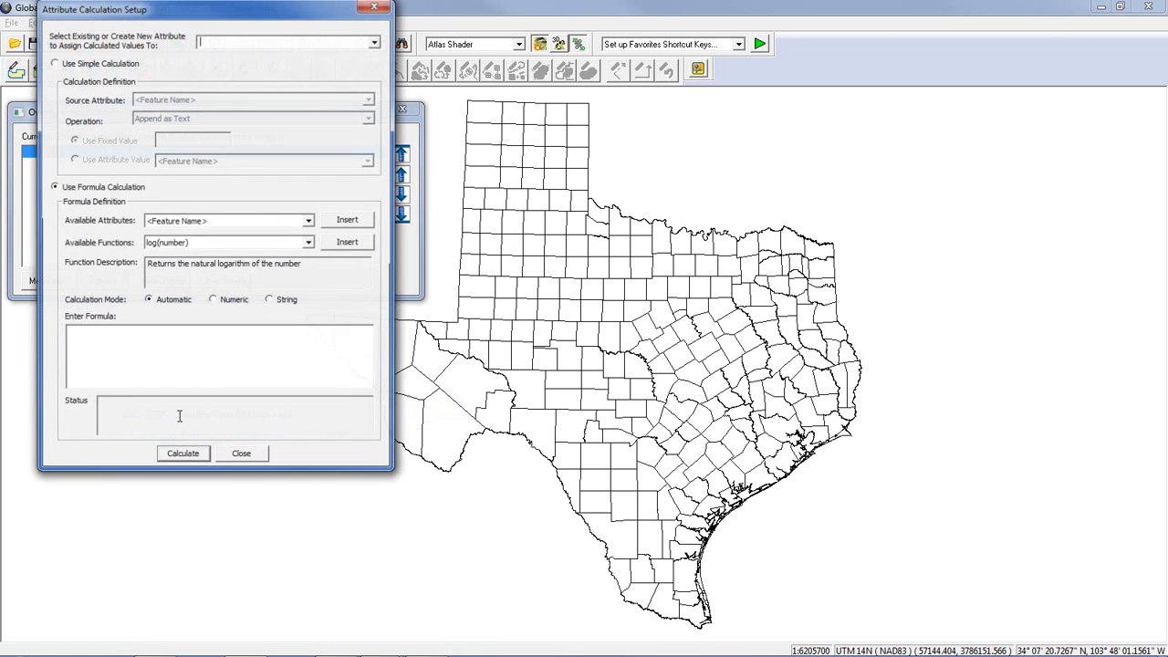
{"action": "left_click_drag", "start_coordinate": [258, 9], "coordinate": [740, 127]}
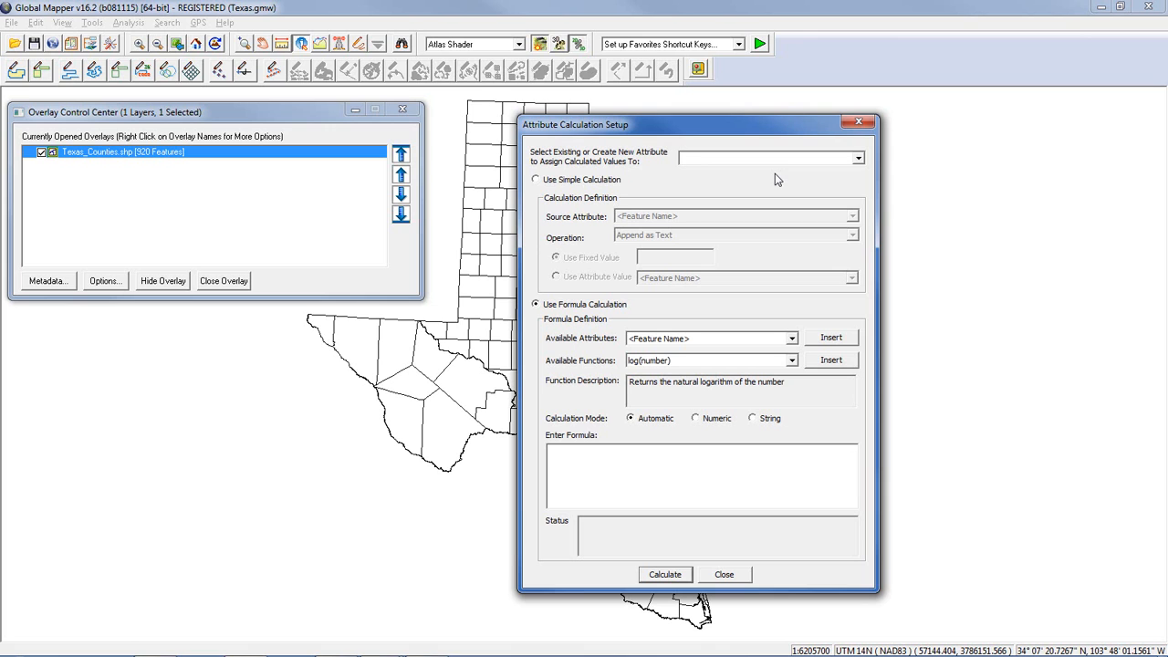
{"action": "type", "text": "Oil Prod per Sq Mi"}
{"action": "left_click", "coordinate": [859, 159]}
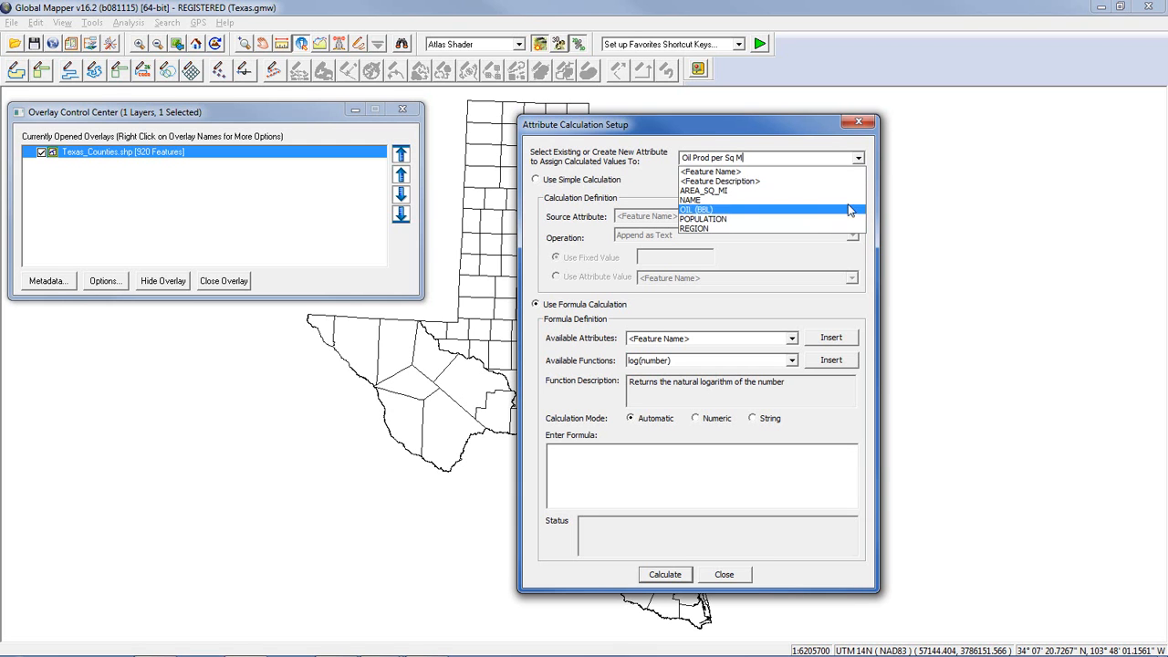
{"action": "left_click", "coordinate": [788, 160]}
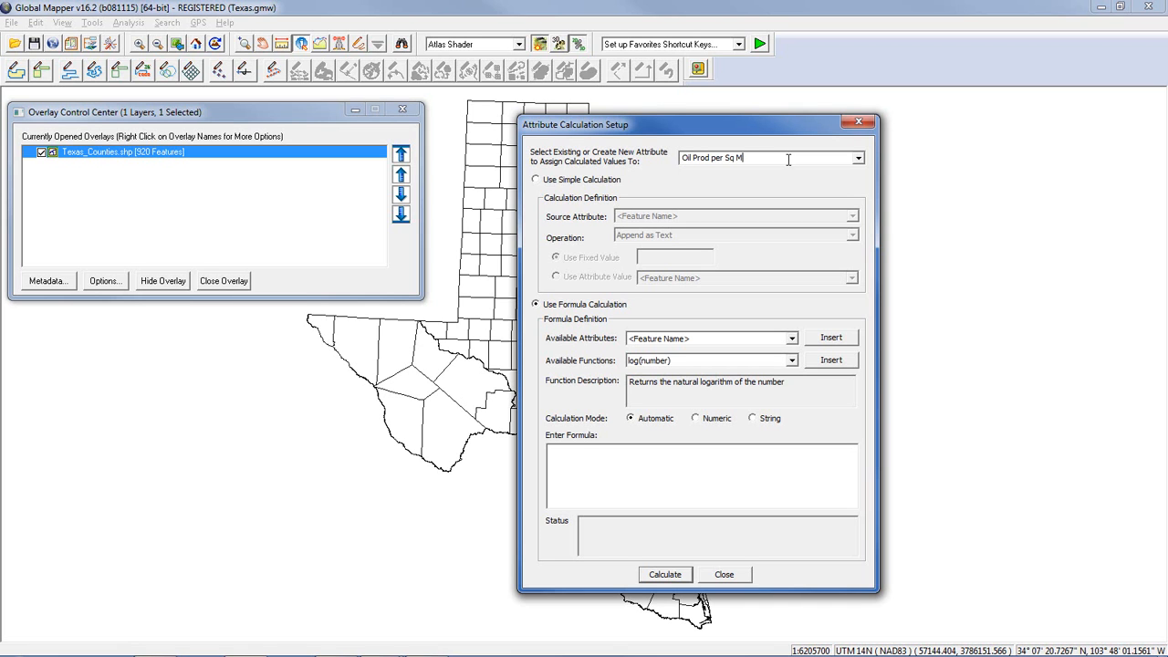
Use a simple calculation with OIL (BBL) as the source attribute and Divide as the operation.
{"action": "left_click", "coordinate": [535, 179]}
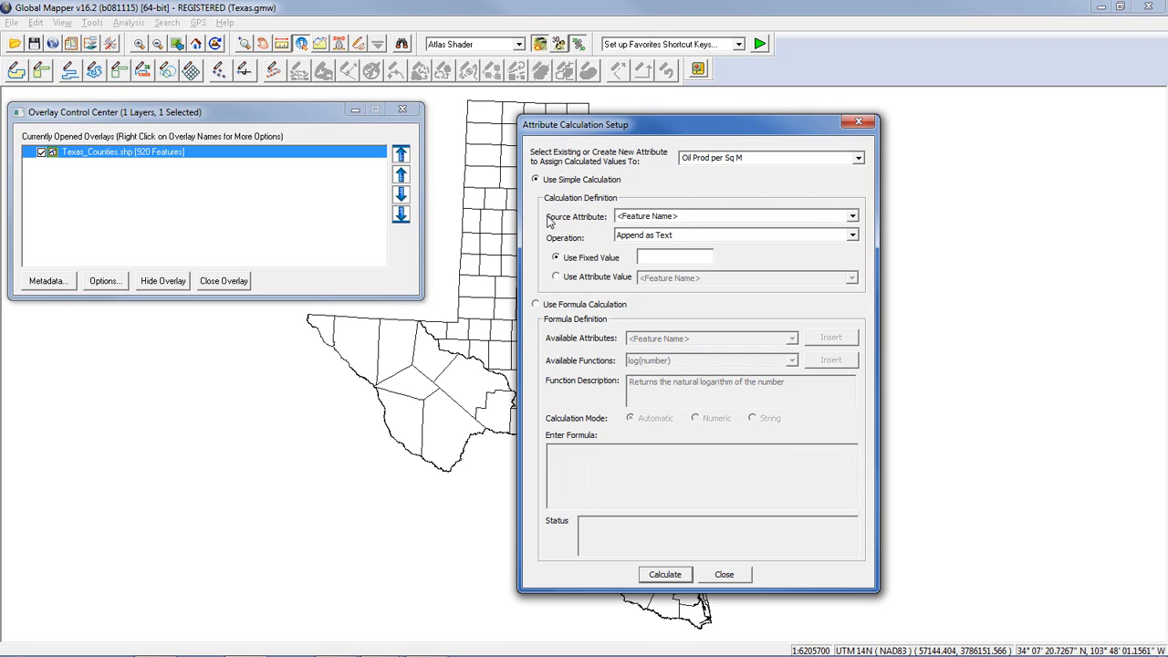
{"action": "left_click", "coordinate": [852, 217]}
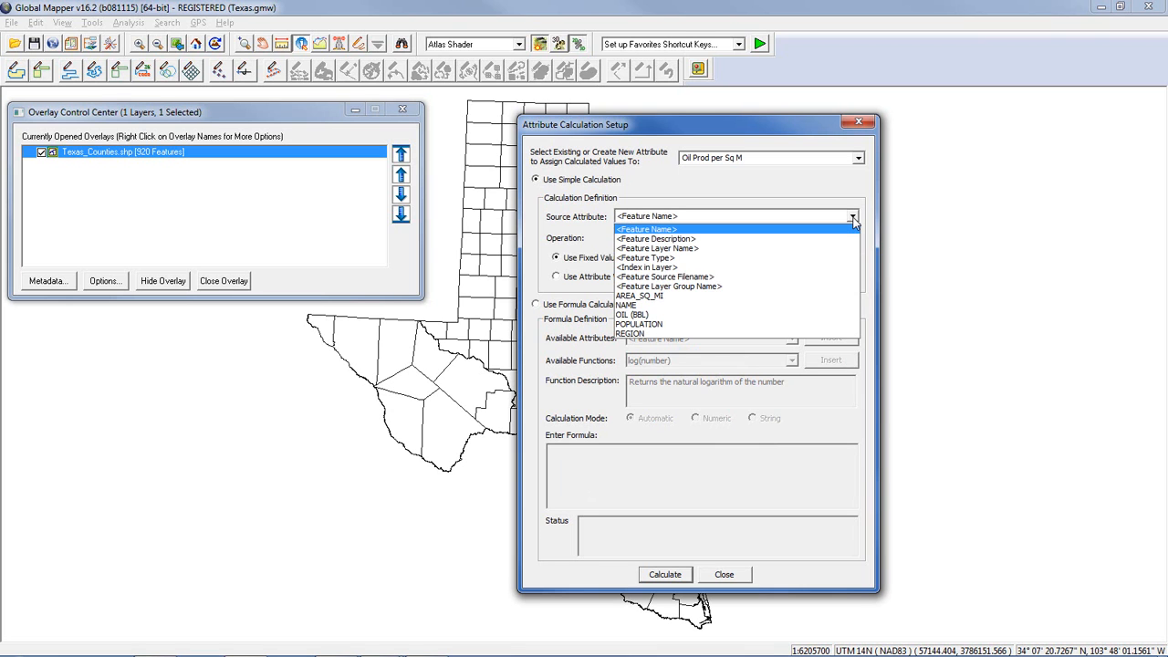
{"action": "left_click", "coordinate": [790, 315]}
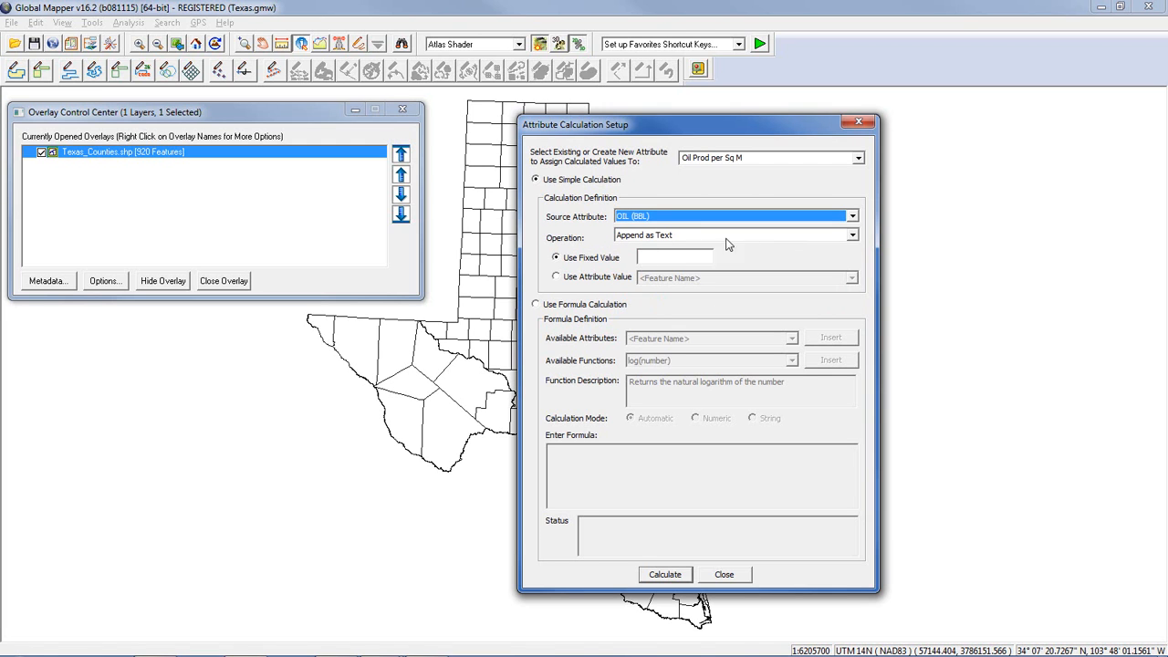
{"action": "left_click", "coordinate": [852, 236]}
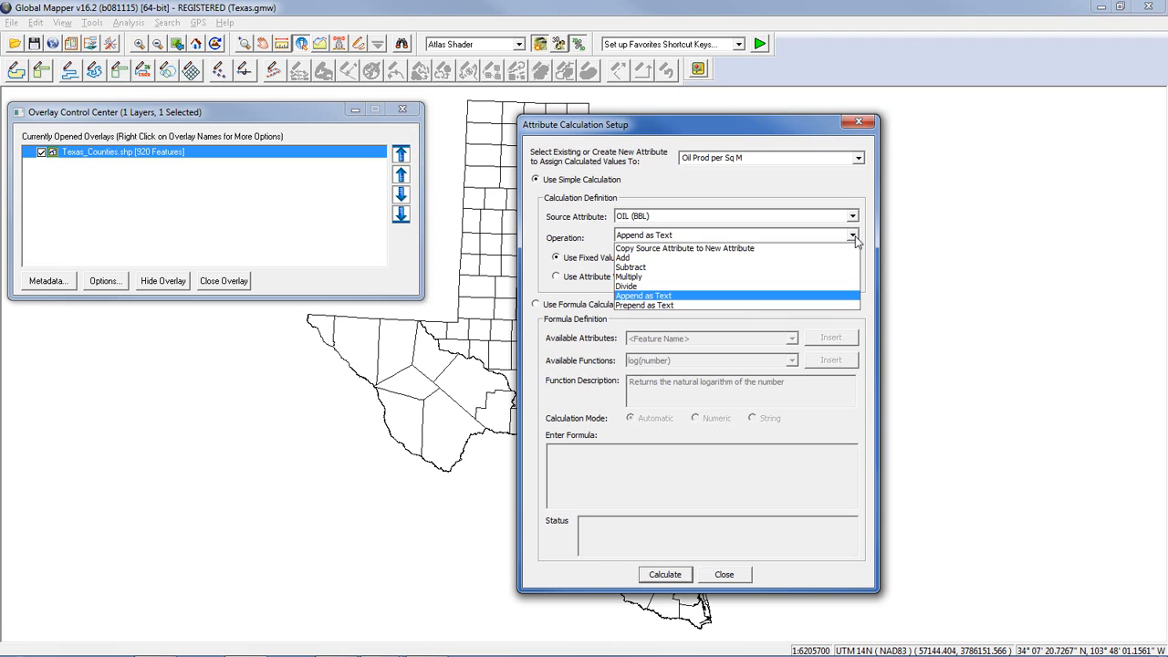
{"action": "left_click", "coordinate": [809, 286]}
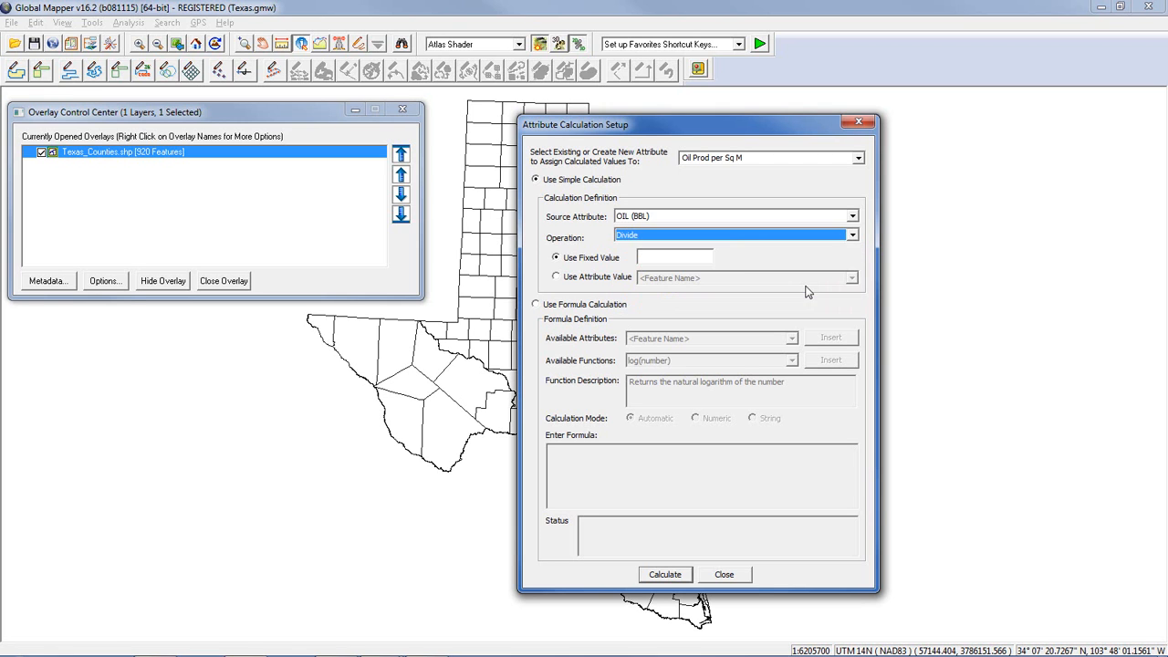
Use the AREA_SQ_MI attribute value as the divisor, run the calculation and close the calculation setup.
{"action": "left_click", "coordinate": [558, 278]}
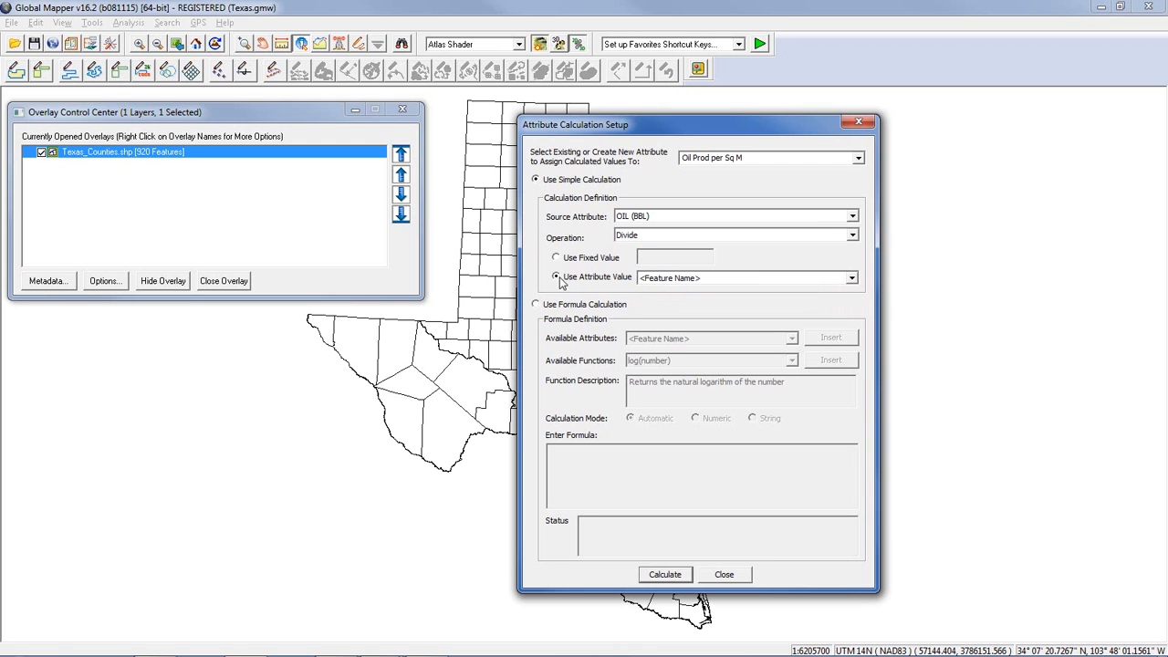
{"action": "left_click", "coordinate": [851, 277]}
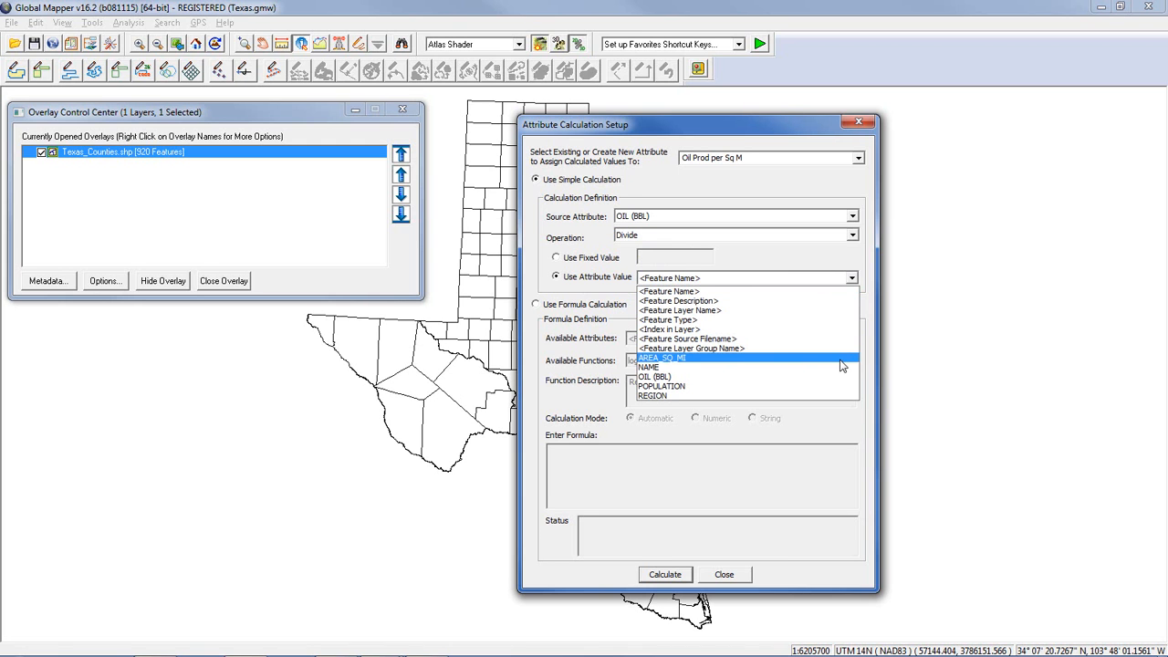
{"action": "left_click", "coordinate": [699, 359]}
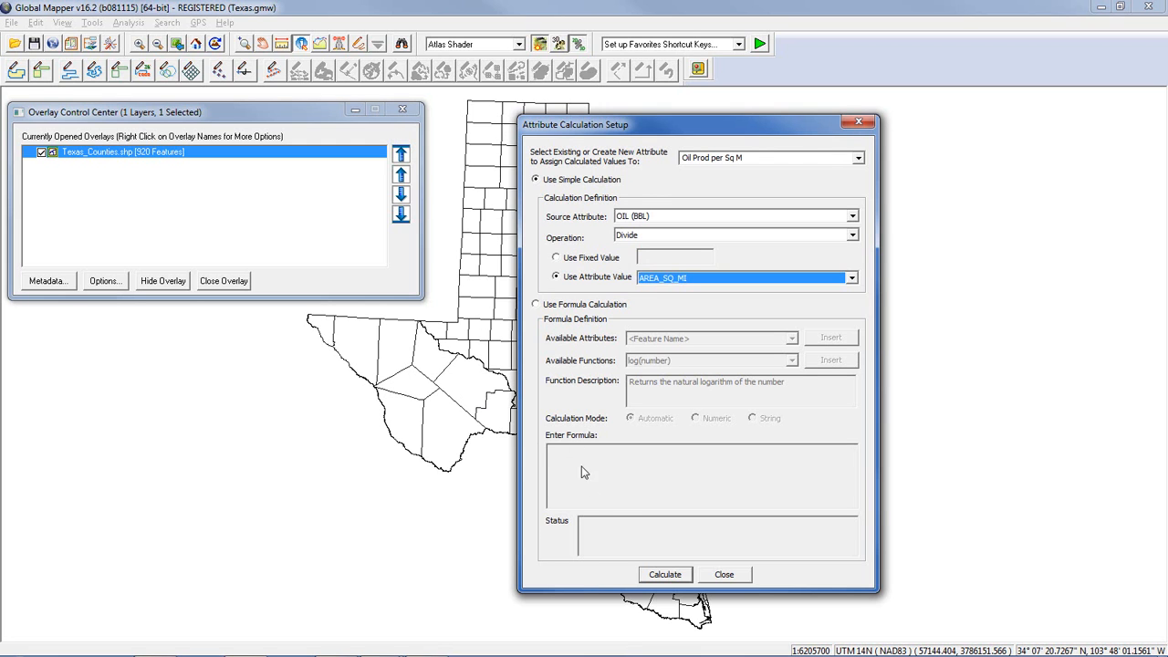
{"action": "left_click", "coordinate": [664, 575]}
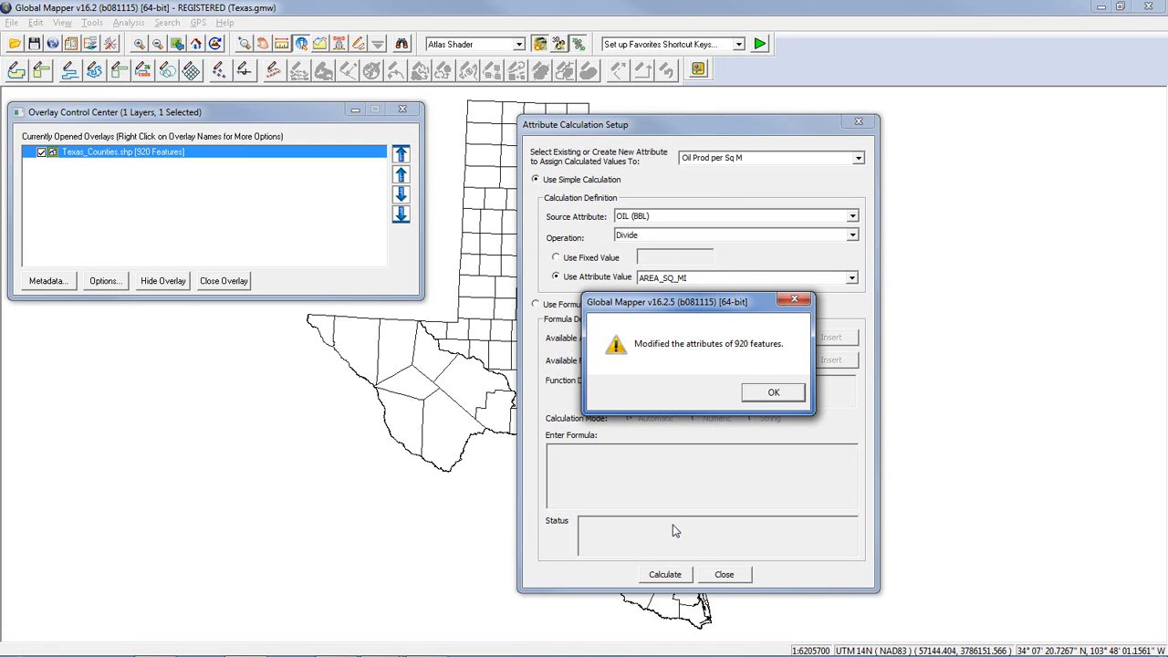
{"action": "left_click", "coordinate": [776, 394]}
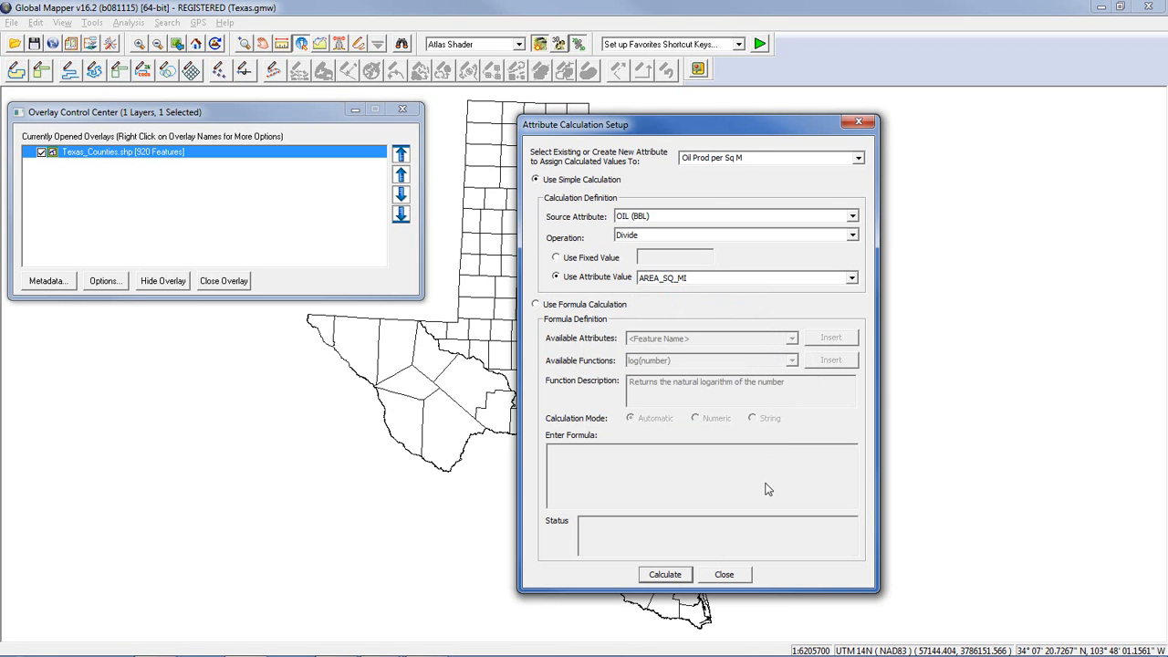
{"action": "left_click", "coordinate": [737, 577]}
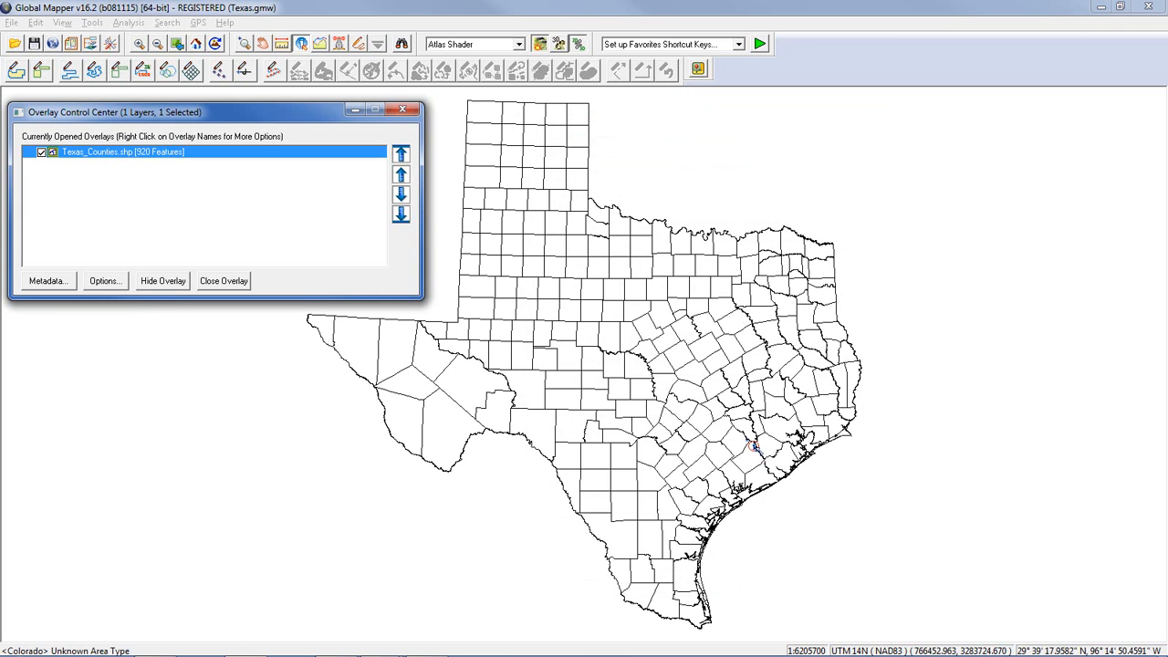
Inspect the calculated Oil Prod per Sq M attribute of Throckmorton county.
{"action": "left_click", "coordinate": [633, 283]}
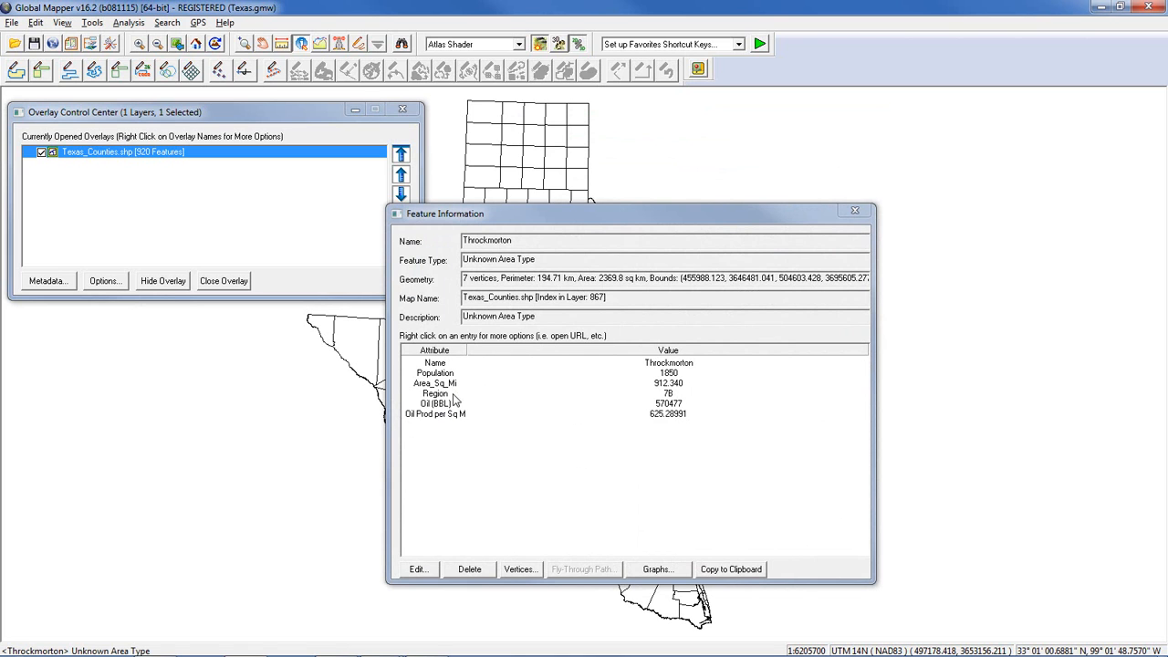
{"action": "left_click", "coordinate": [676, 416]}
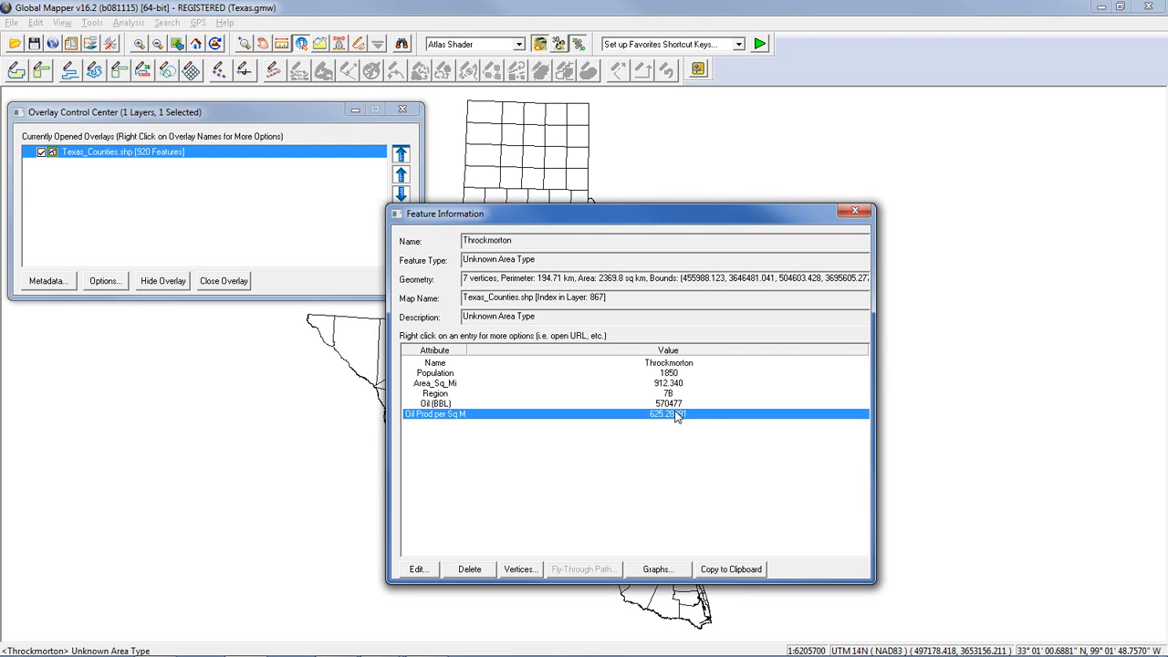
{"action": "left_click", "coordinate": [854, 211]}
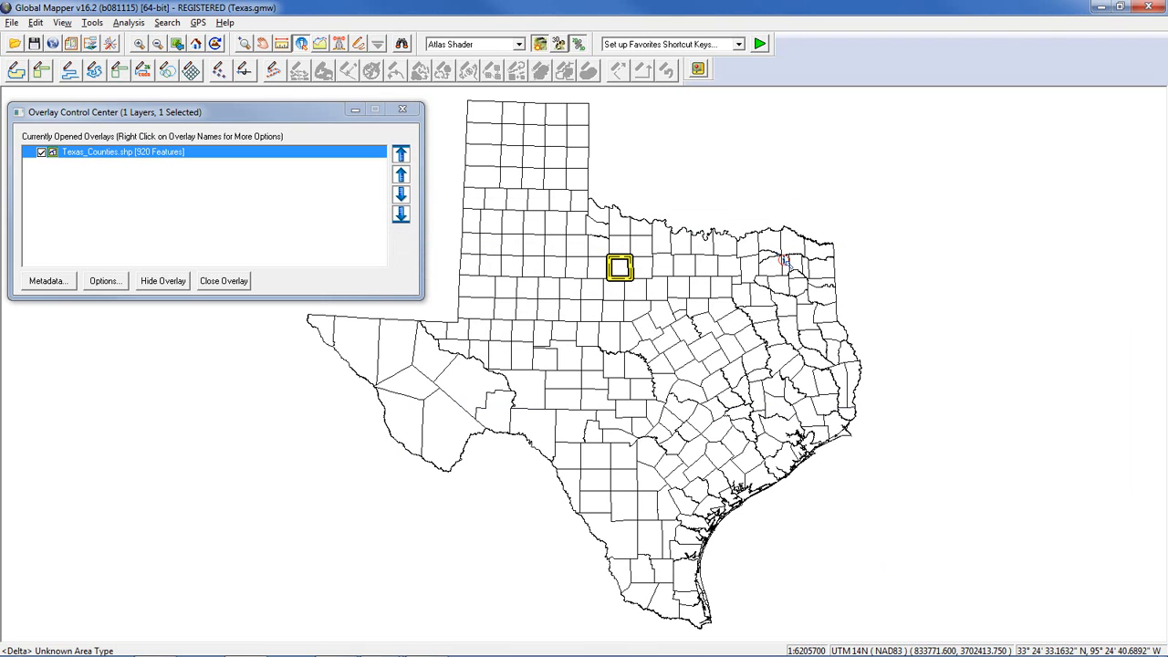
Base the area styling of the Texas_Counties.shp layer on the values of the OIL PROD PER SQ M attribute.
{"action": "left_click", "coordinate": [771, 165]}
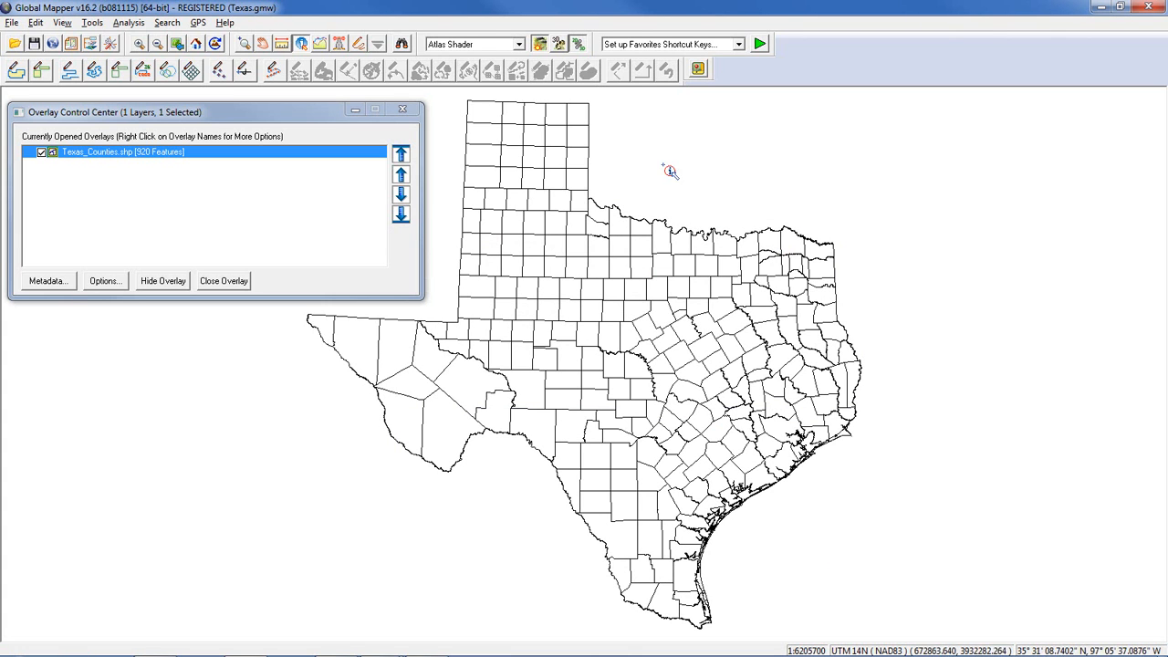
{"action": "left_click", "coordinate": [115, 151]}
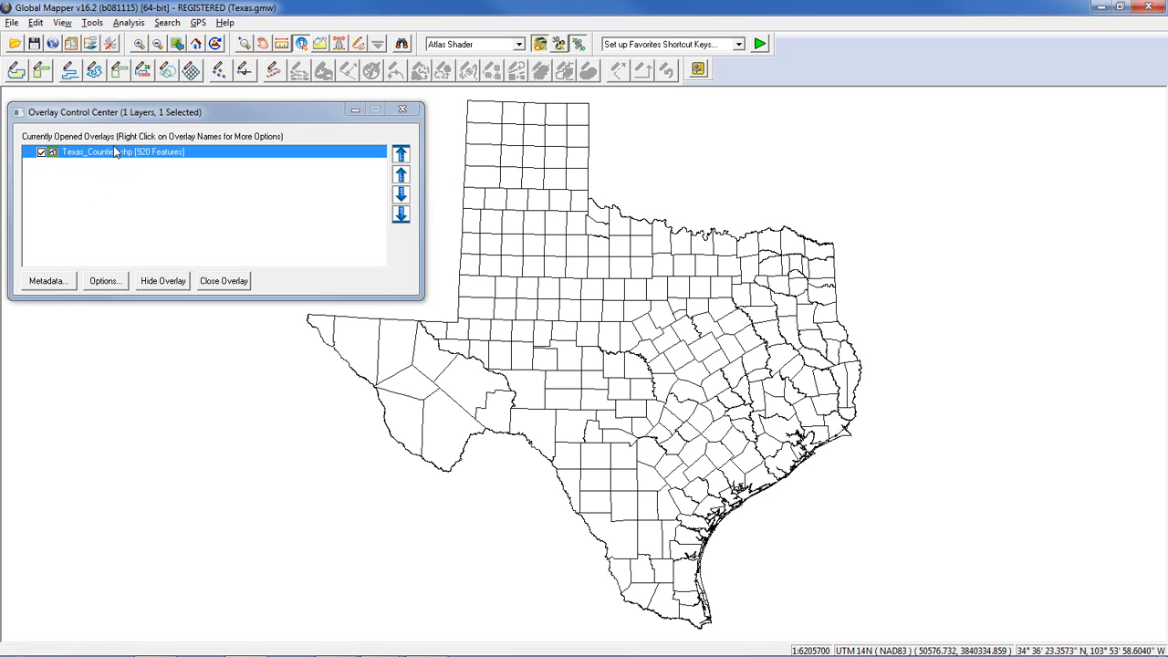
{"action": "left_click", "coordinate": [106, 281]}
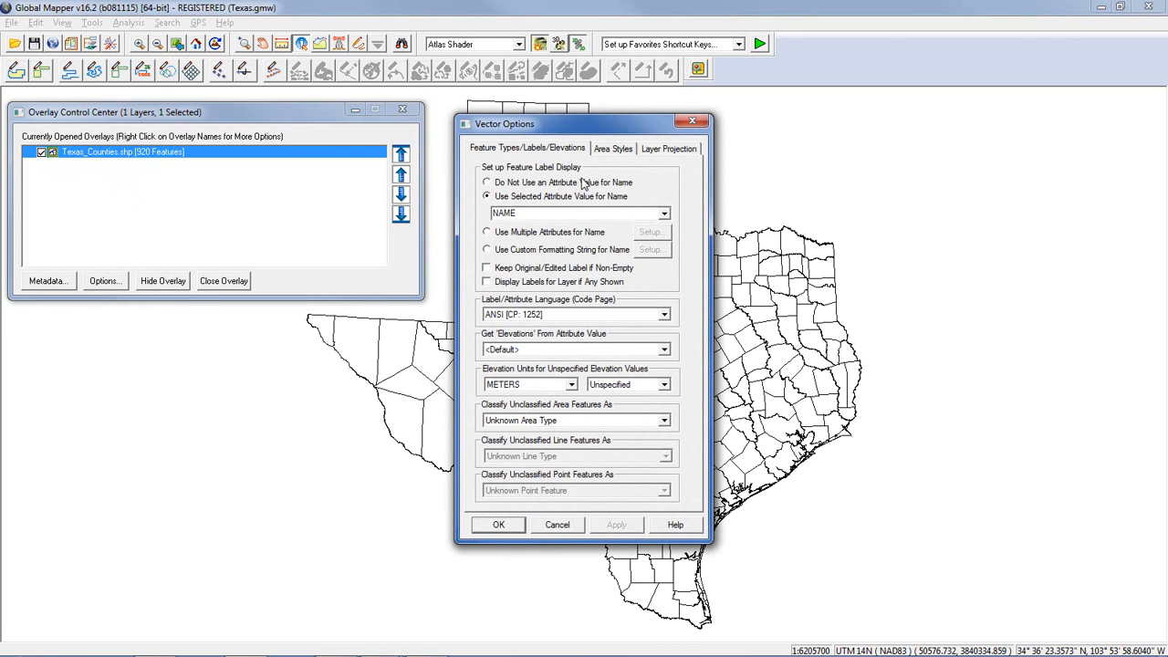
{"action": "left_click", "coordinate": [617, 153]}
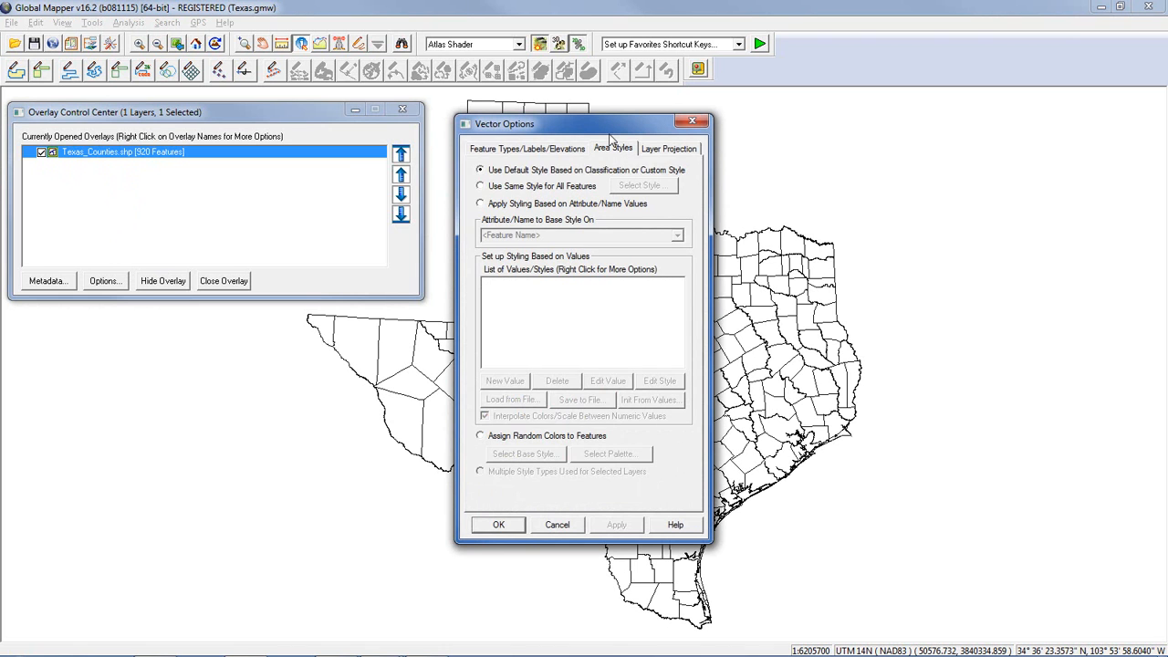
{"action": "left_click_drag", "start_coordinate": [610, 129], "coordinate": [1021, 122]}
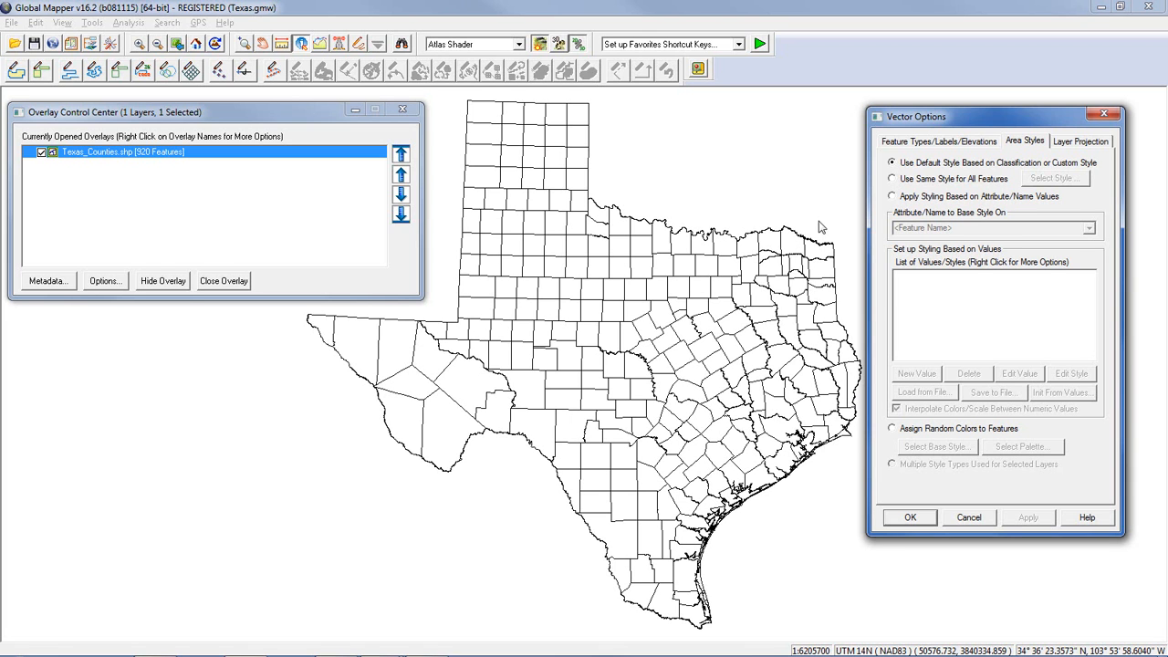
{"action": "left_click", "coordinate": [892, 197]}
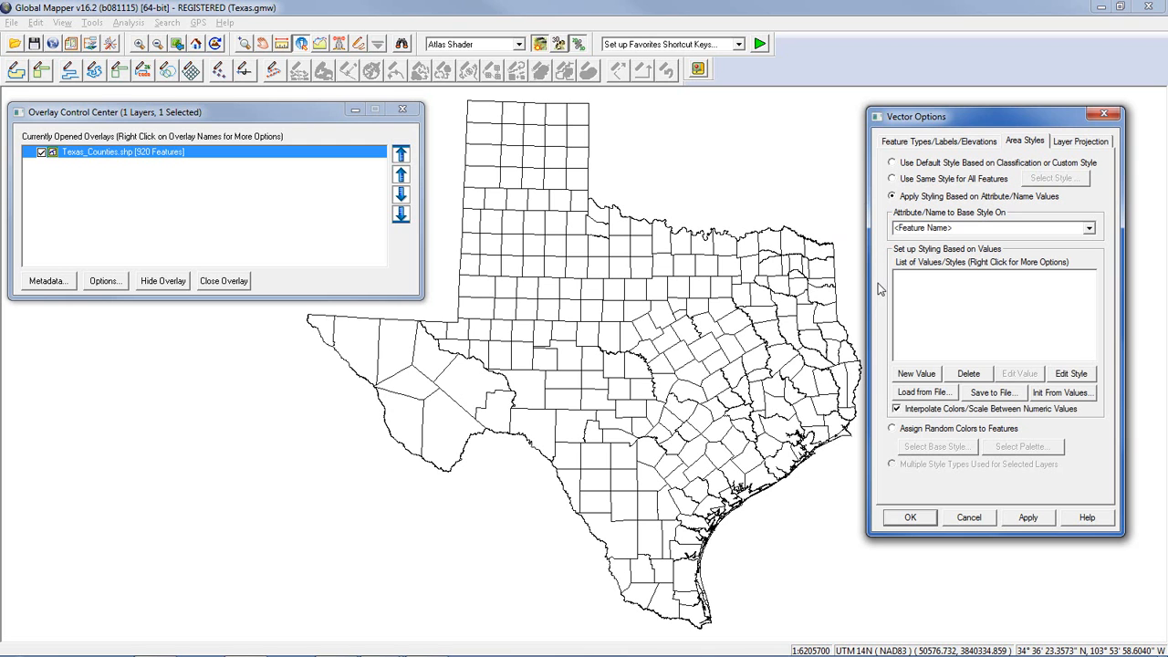
{"action": "left_click", "coordinate": [1090, 235]}
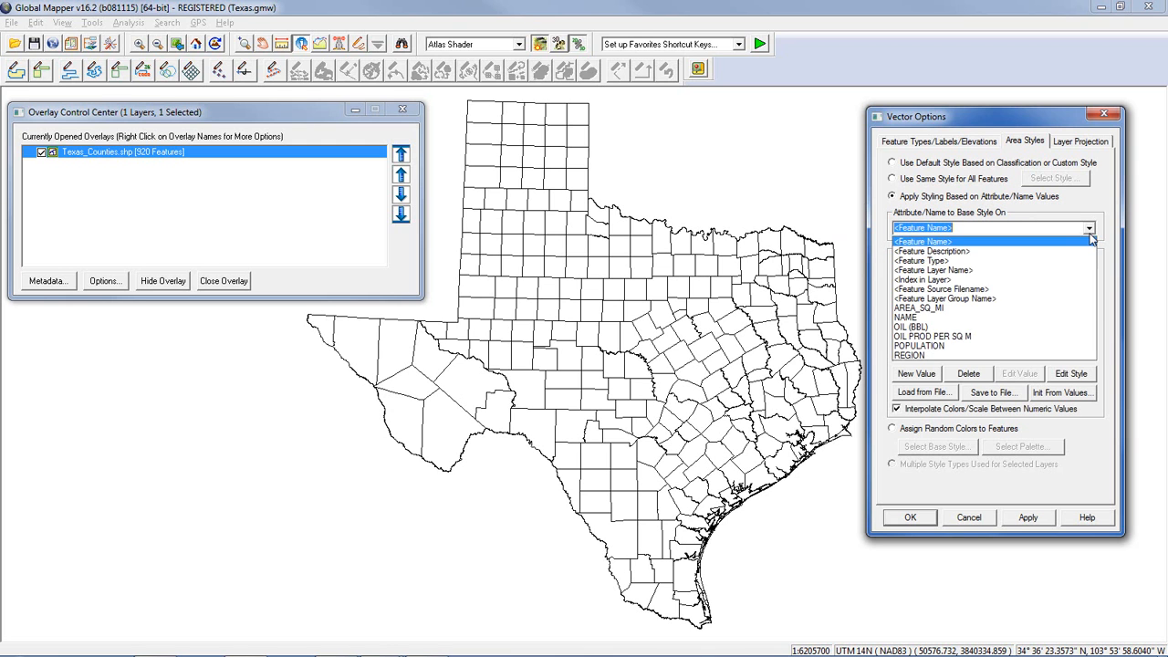
{"action": "left_click", "coordinate": [1061, 336]}
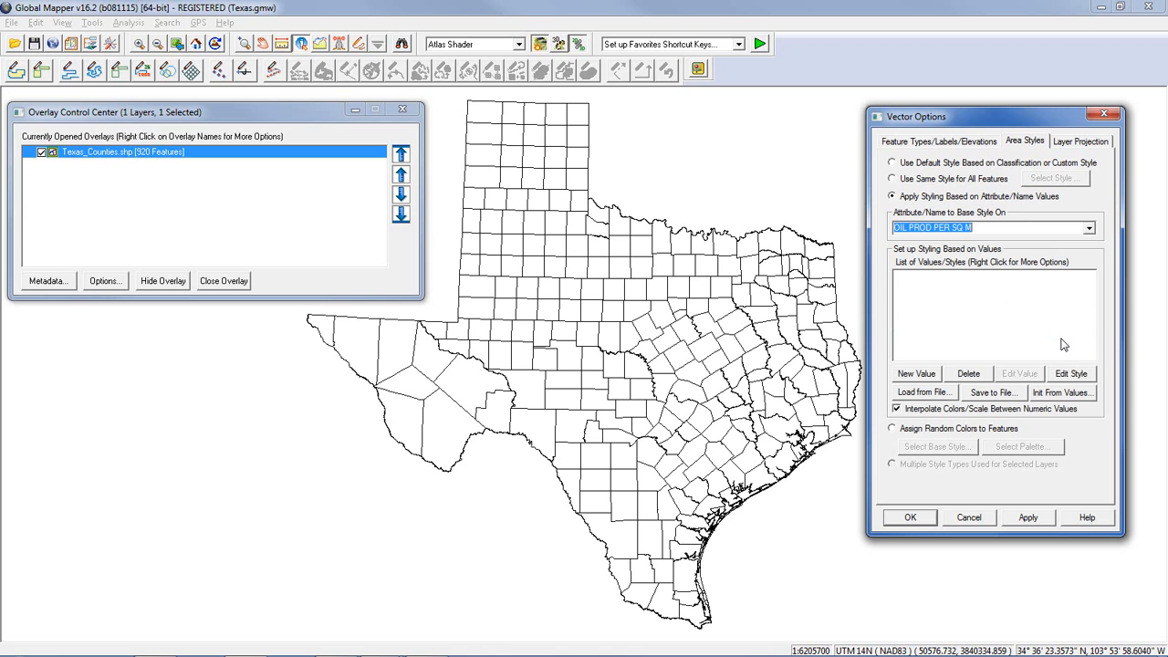
Load the style file TX Oil Production.gm_layer_style, reselect OIL PROD PER SQ M as the styling attribute and apply the area styles.
{"action": "left_click", "coordinate": [925, 392]}
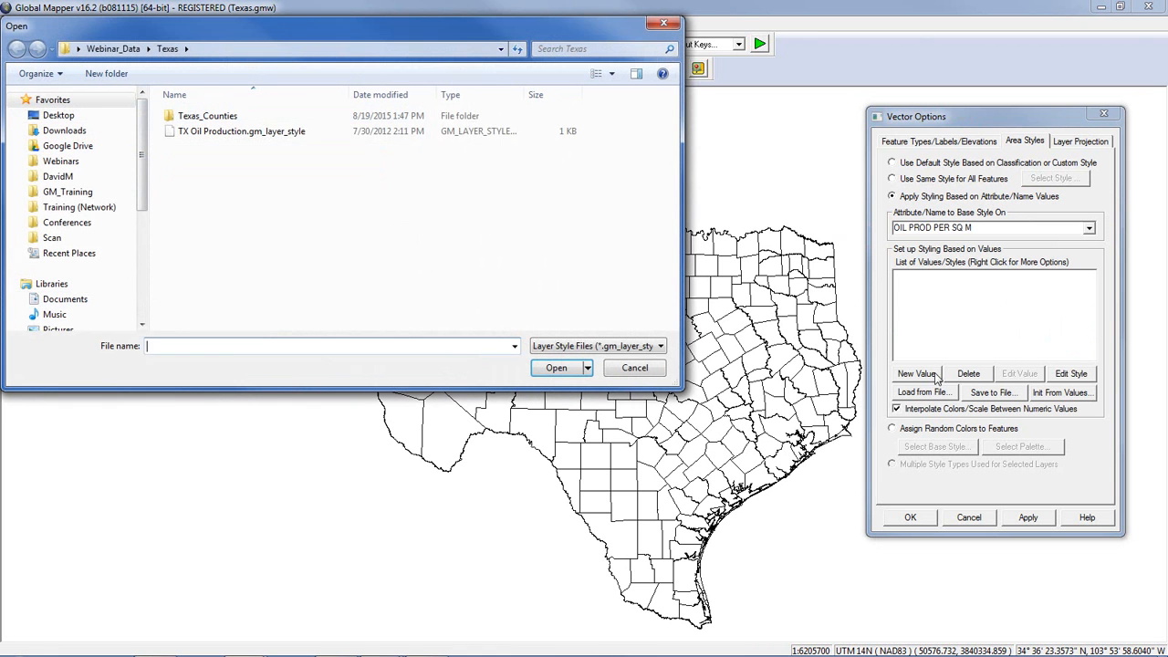
{"action": "left_click", "coordinate": [255, 133]}
{"action": "left_click", "coordinate": [550, 372]}
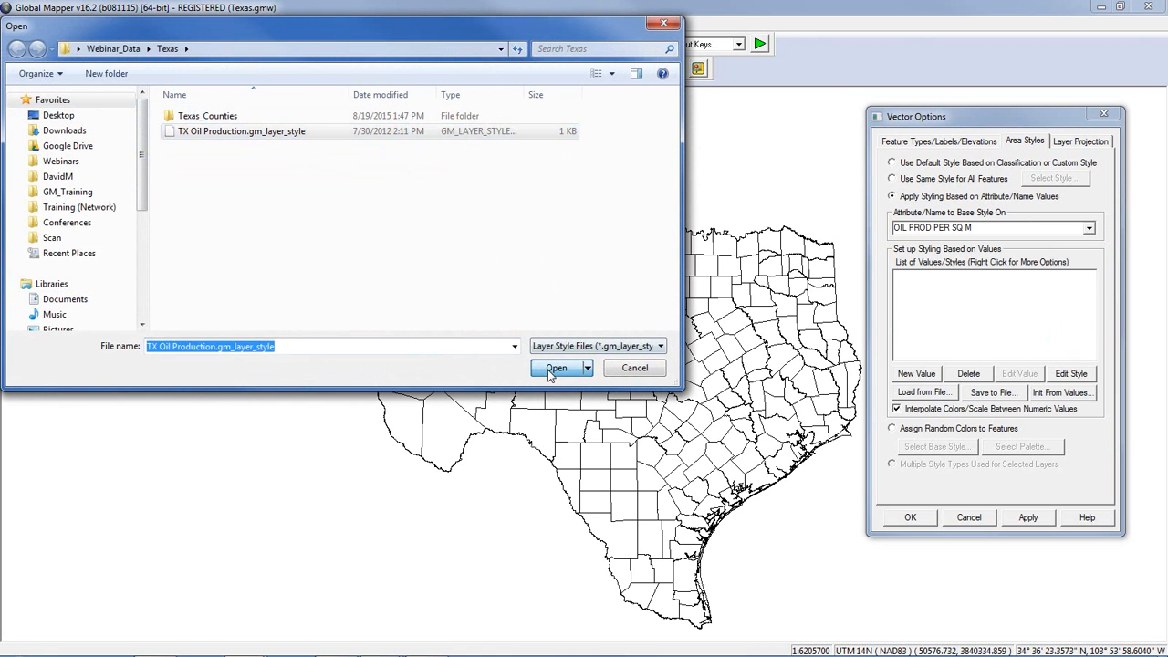
{"action": "left_click", "coordinate": [1091, 229]}
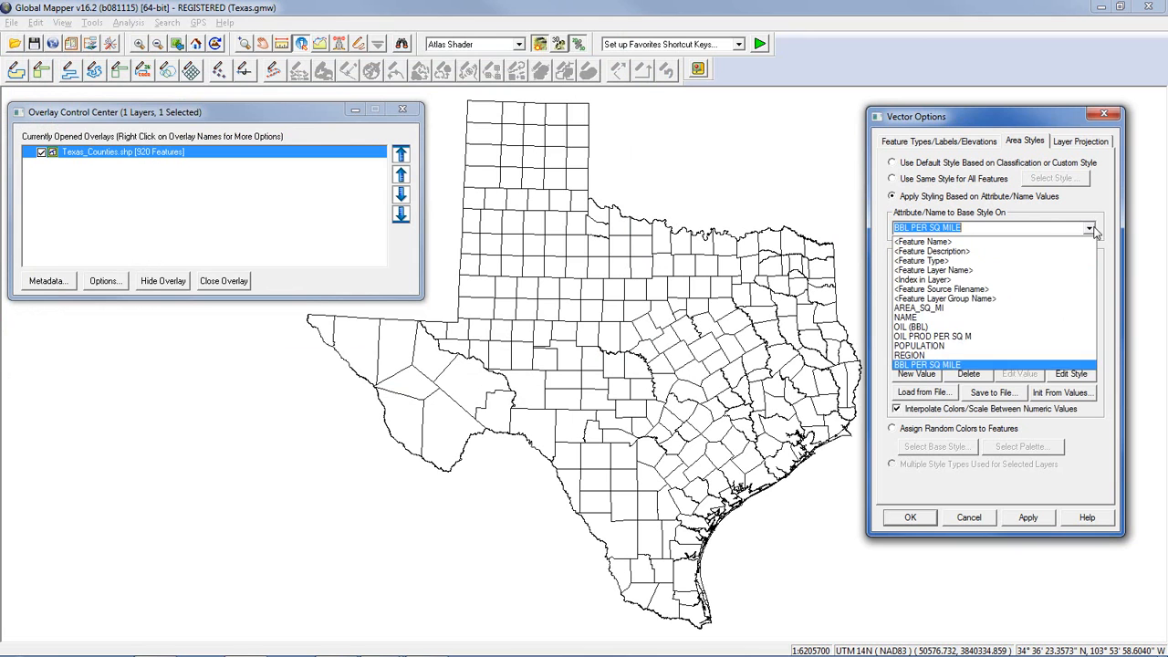
{"action": "left_click", "coordinate": [1055, 338]}
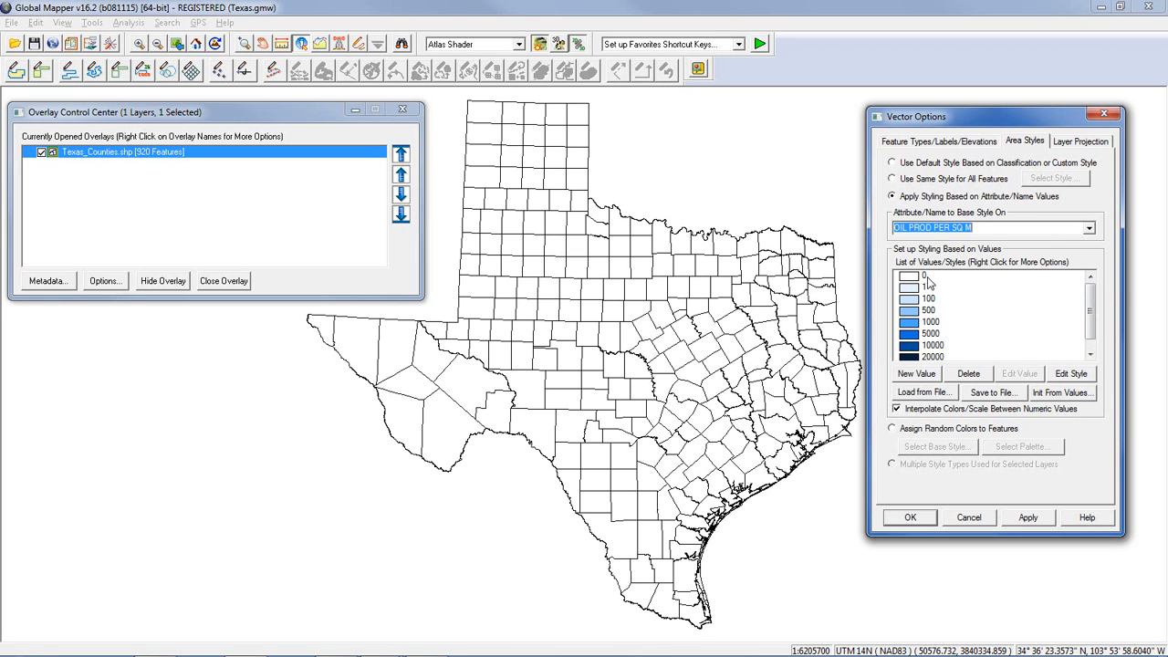
{"action": "scroll", "coordinate": [1088, 303], "scroll_direction": "down", "scroll_amount": 1}
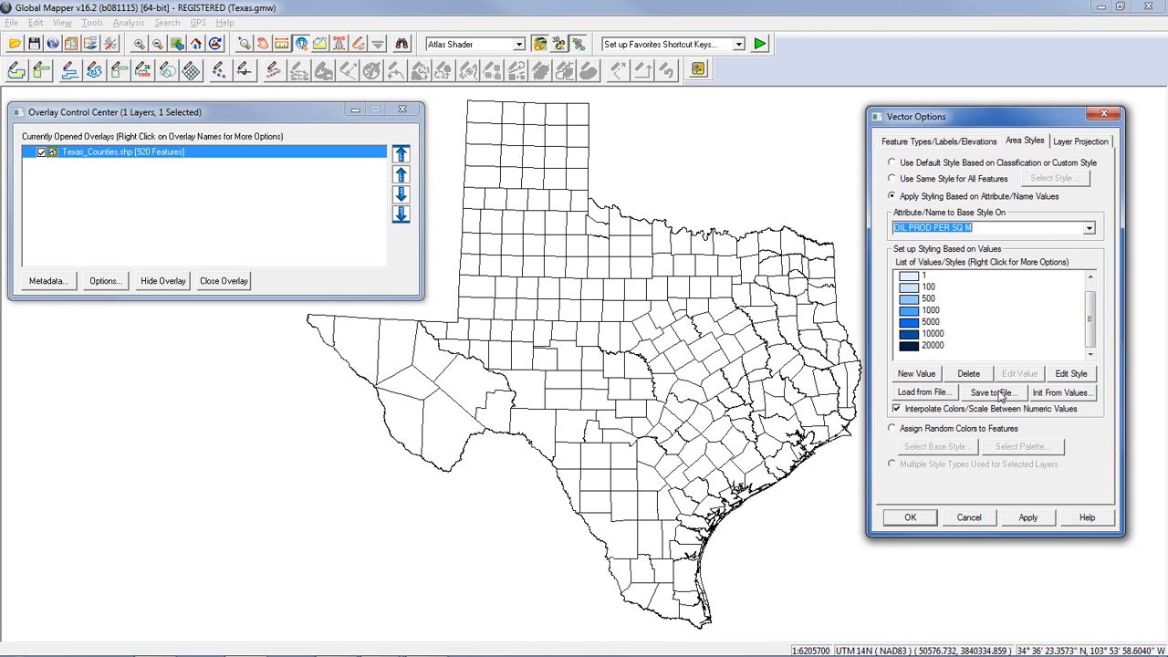
{"action": "left_click", "coordinate": [923, 519]}
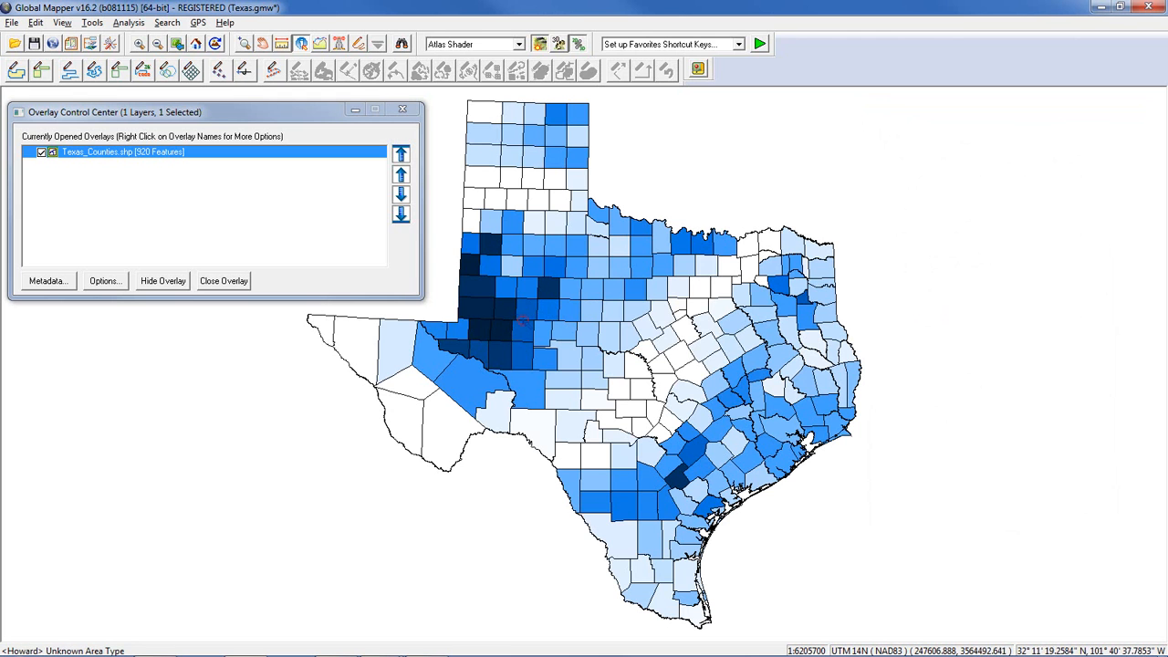
Inspect the feature information of Martin county, including its Oil Prod per Sq M attribute.
{"action": "left_click", "coordinate": [517, 310]}
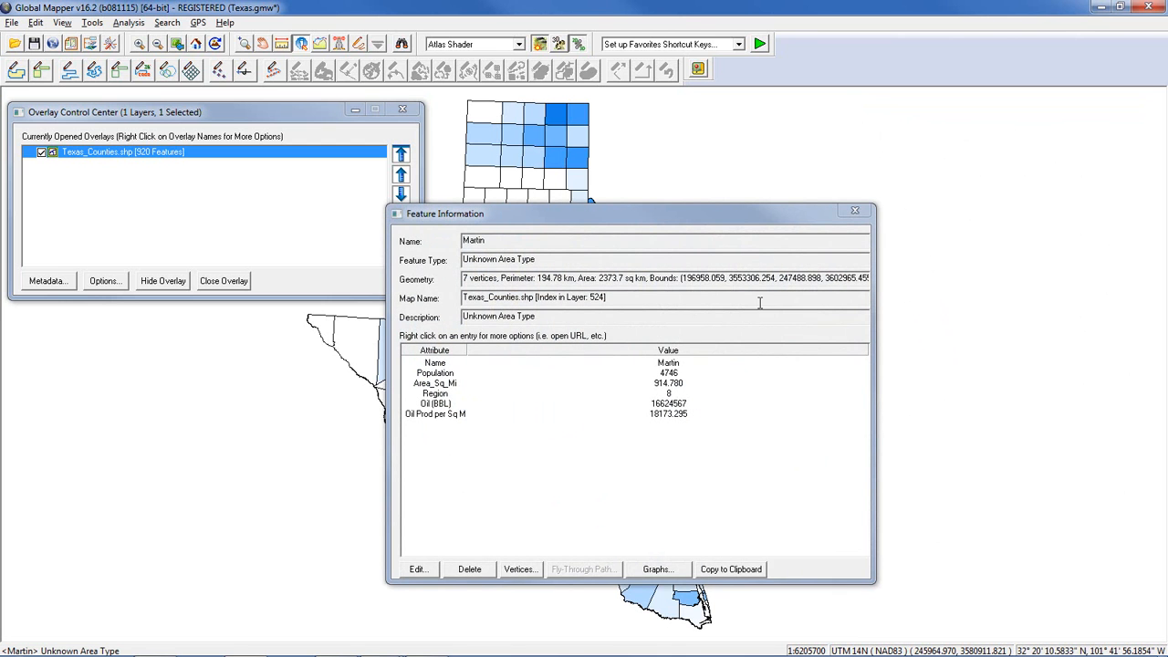
{"action": "left_click", "coordinate": [855, 212]}
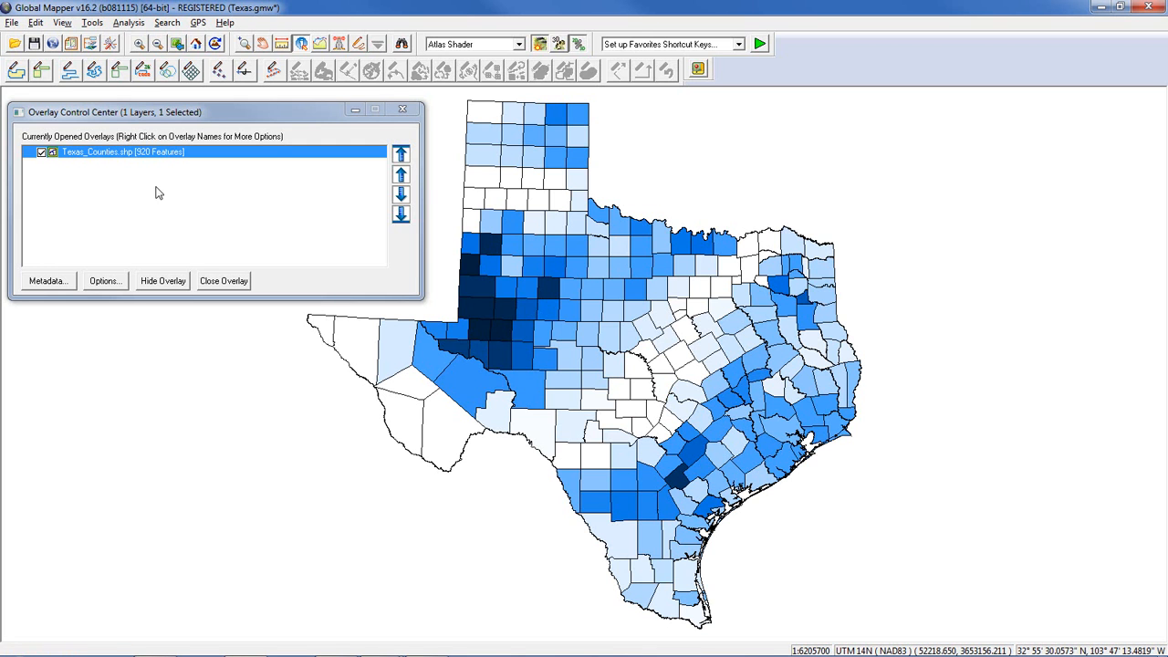
Start a new attribute calculation for the Texas_Counties.shp layer using a formula calculation.
{"action": "right_click", "coordinate": [122, 155]}
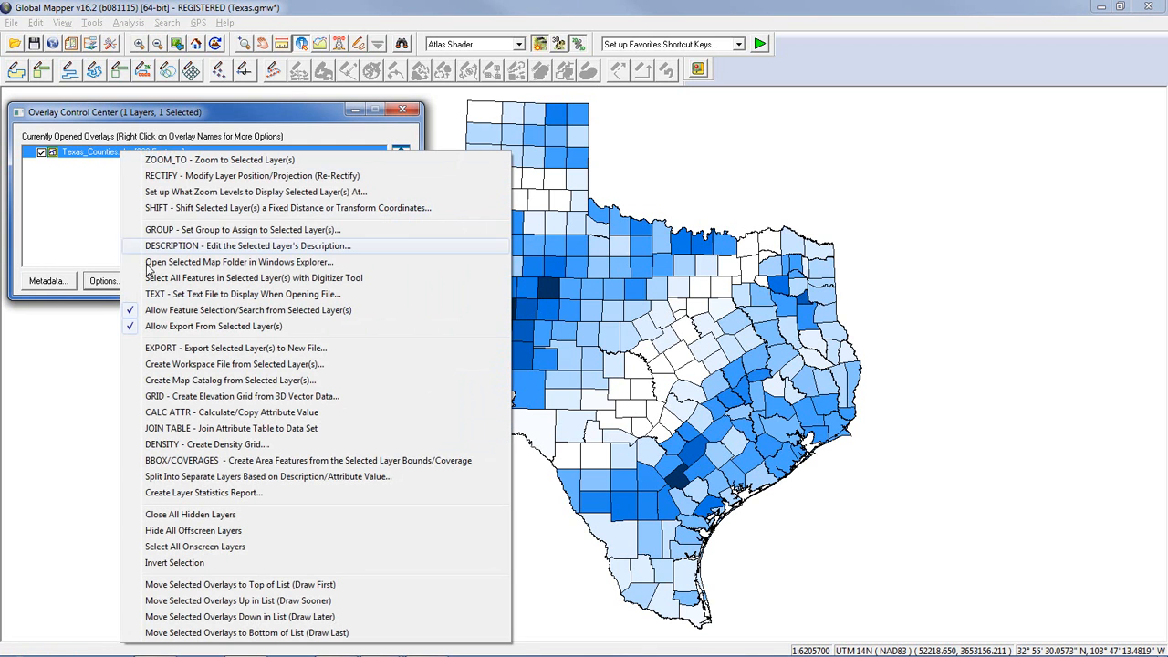
{"action": "left_click", "coordinate": [192, 415]}
{"action": "left_click_drag", "start_coordinate": [230, 13], "coordinate": [492, 119]}
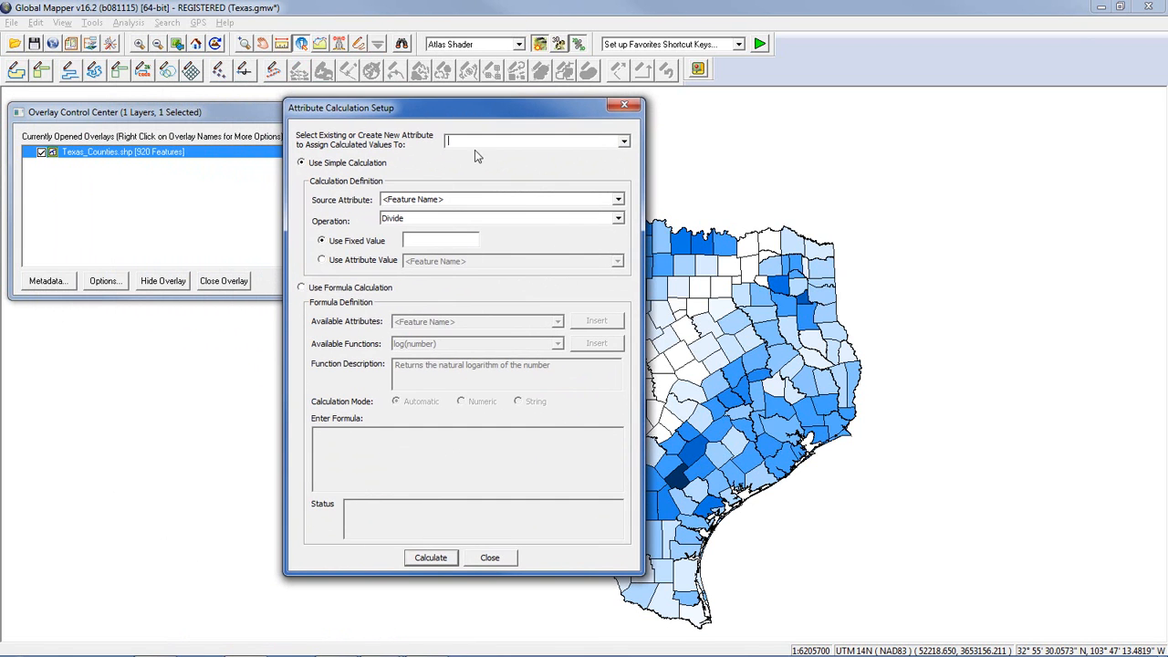
{"action": "left_click", "coordinate": [301, 288]}
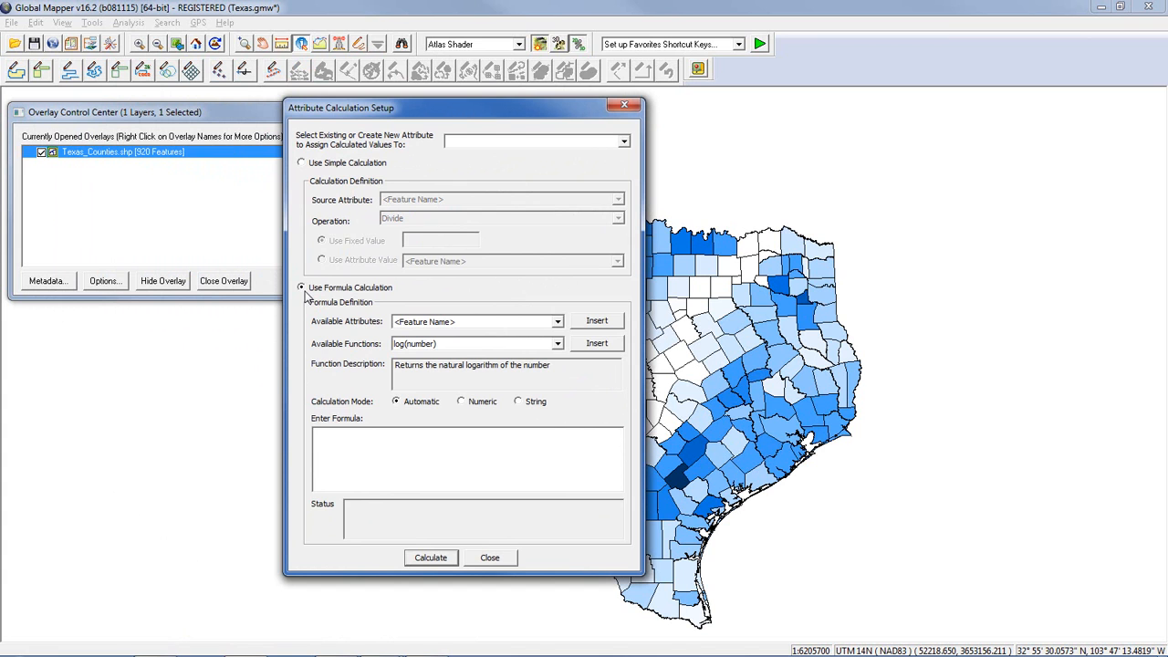
Look through the available attributes and functions and insert the if(expression,expression, expression) function into the formula.
{"action": "left_click", "coordinate": [558, 323]}
{"action": "left_click", "coordinate": [557, 323]}
{"action": "left_click", "coordinate": [558, 344]}
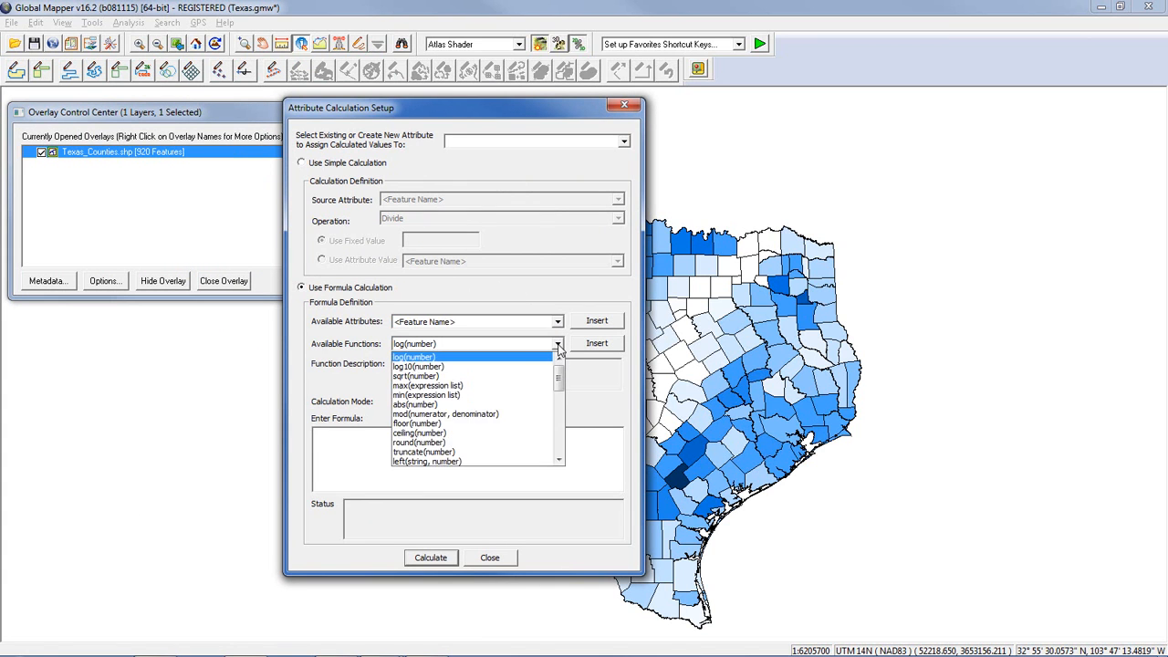
{"action": "scroll", "coordinate": [558, 390], "scroll_direction": "down", "scroll_amount": 2}
{"action": "scroll", "coordinate": [558, 390], "scroll_direction": "down", "scroll_amount": 1}
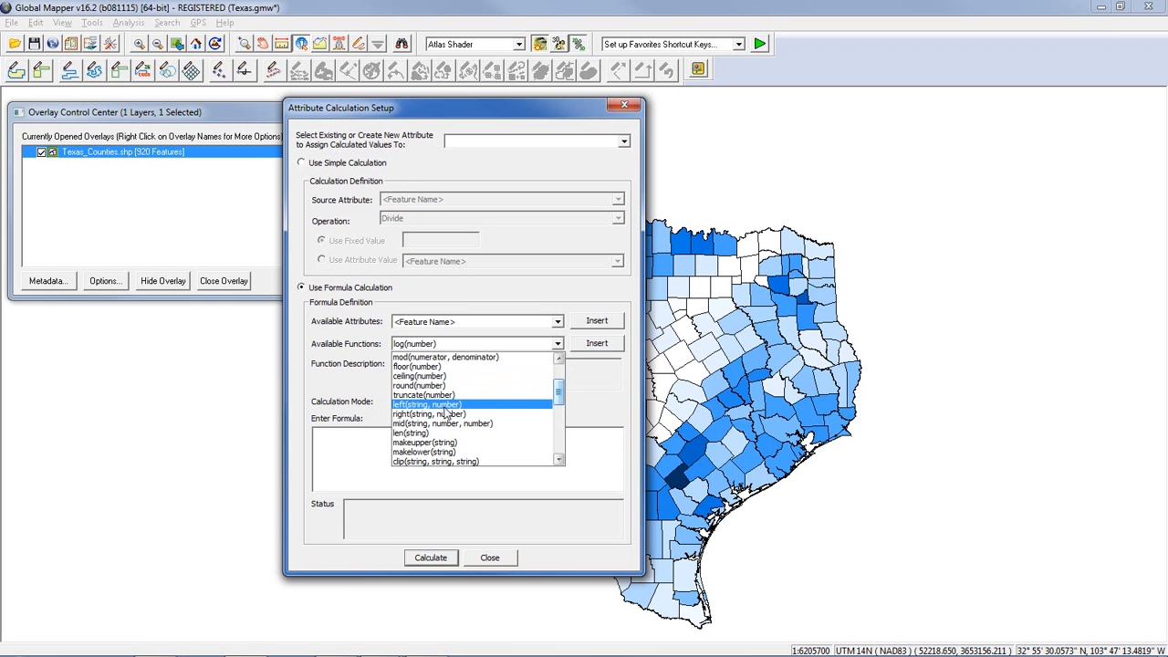
{"action": "left_click", "coordinate": [351, 448]}
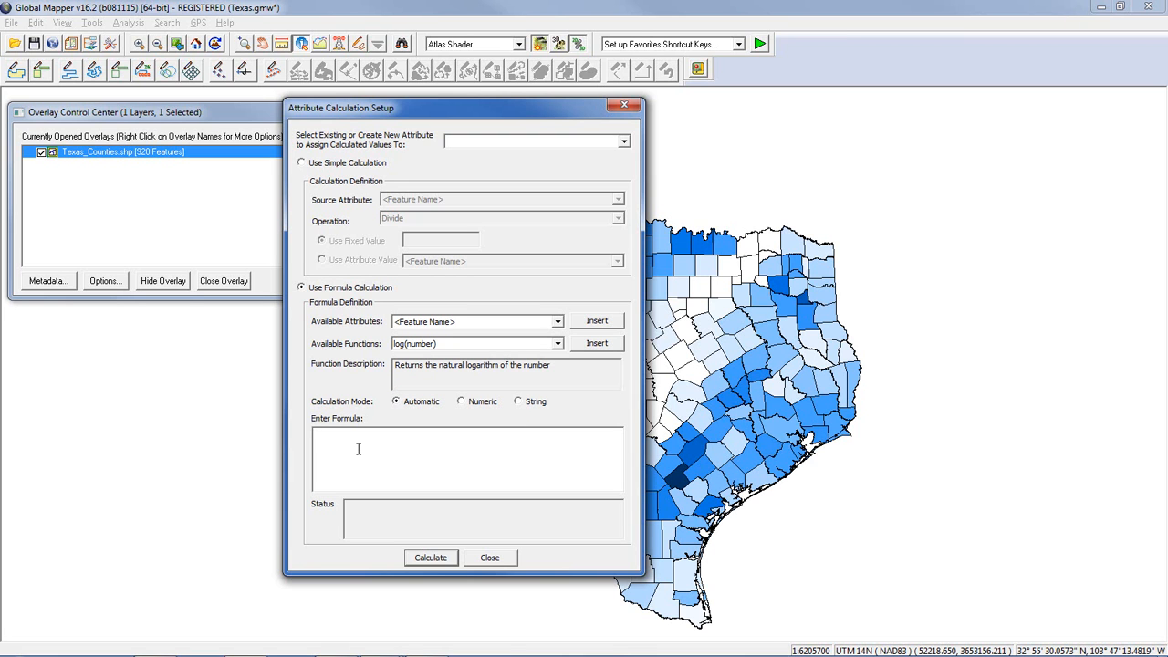
{"action": "left_click", "coordinate": [557, 344]}
{"action": "scroll", "coordinate": [558, 383], "scroll_direction": "down", "scroll_amount": 1}
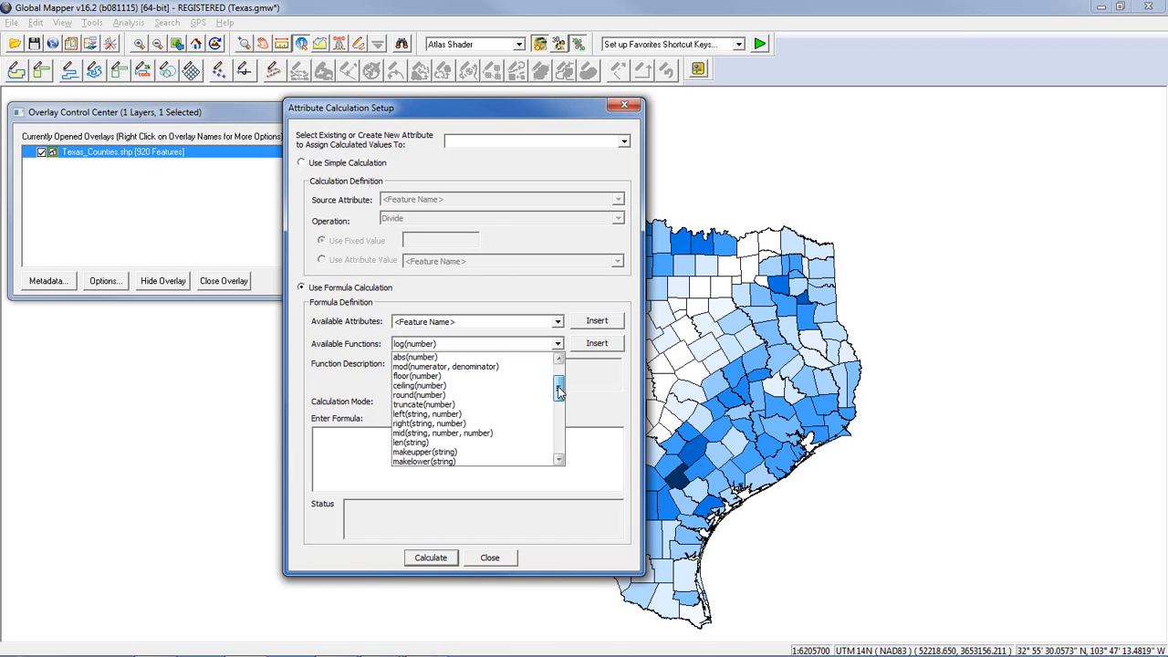
{"action": "left_click_drag", "start_coordinate": [553, 394], "coordinate": [559, 419]}
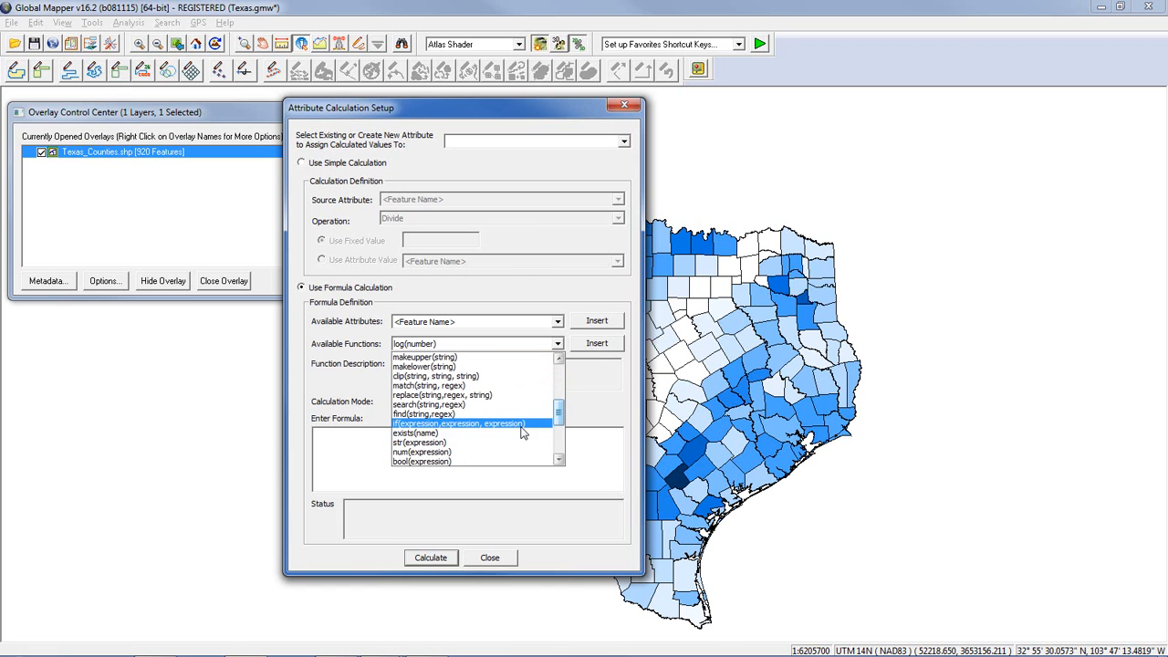
{"action": "left_click", "coordinate": [522, 426]}
{"action": "left_click", "coordinate": [596, 343]}
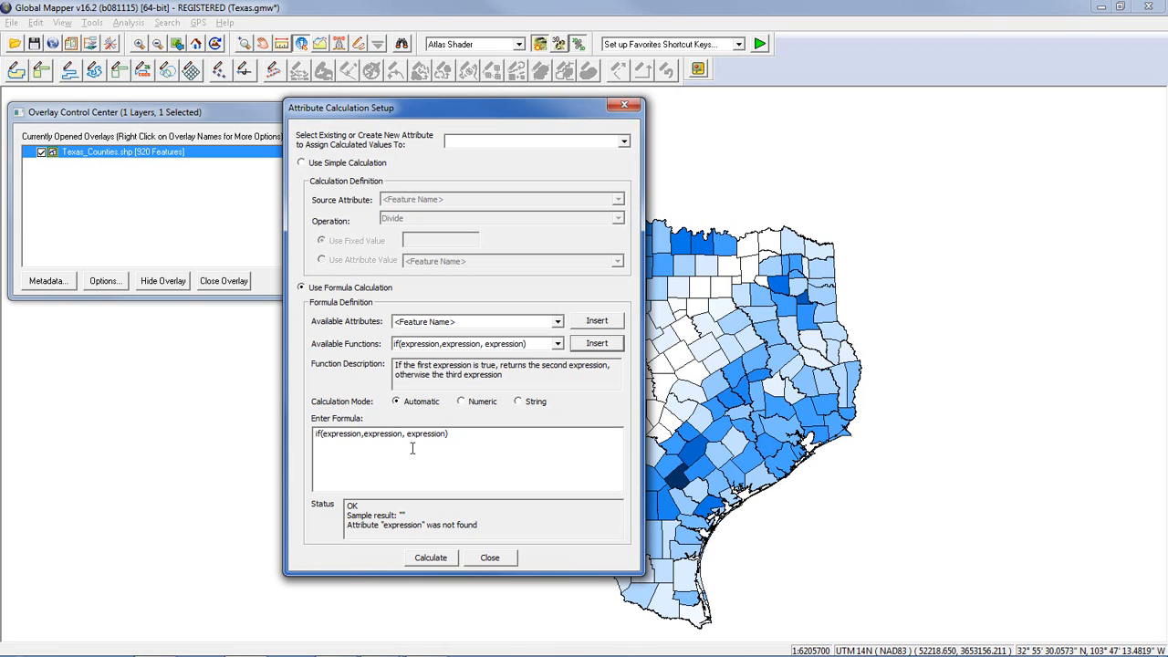
Replace the second expression of the if function with the text value "small".
{"action": "left_click_drag", "start_coordinate": [364, 435], "coordinate": [398, 442]}
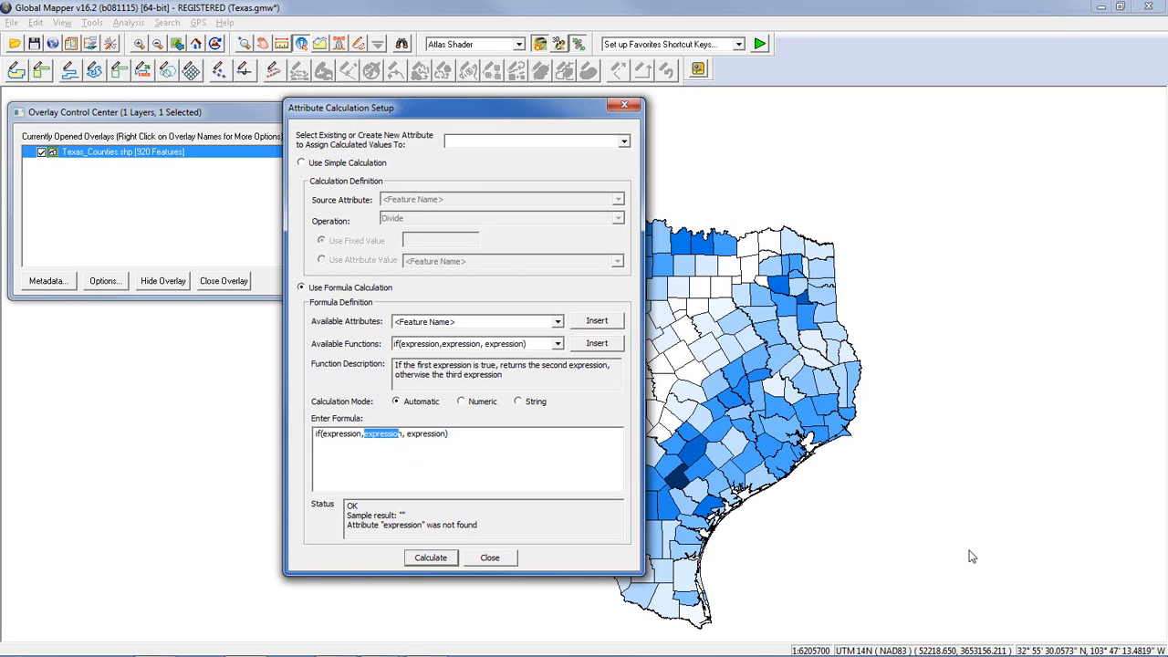
{"action": "key", "text": "Delete"}
{"action": "key", "text": "Delete"}
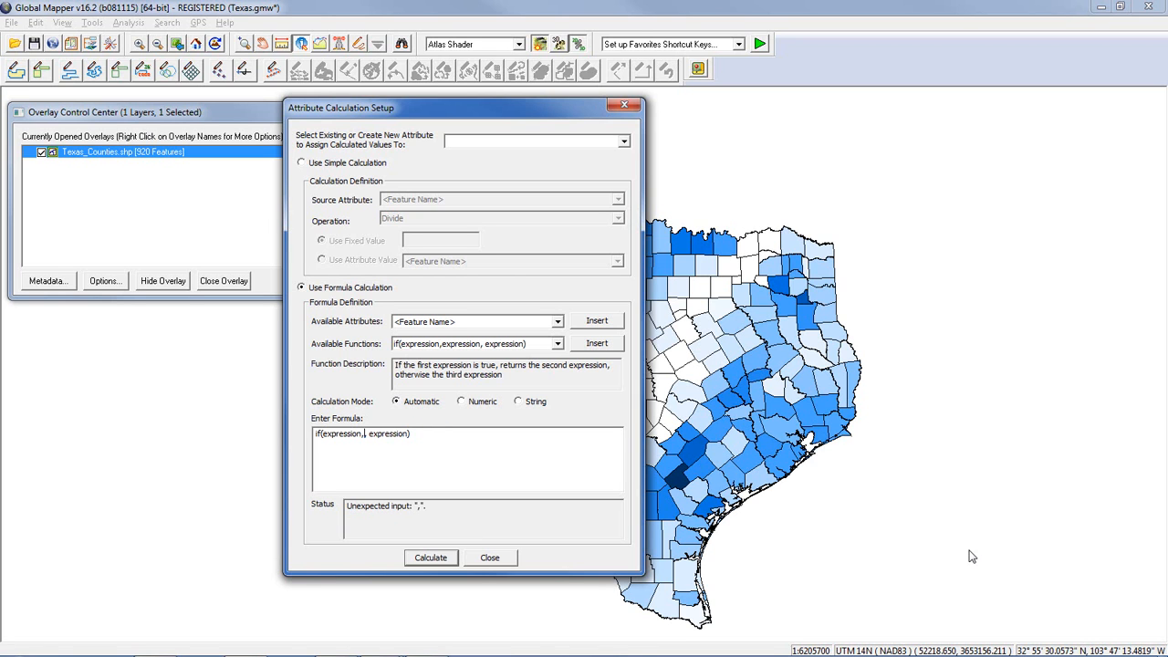
{"action": "type", "text": "\"small"}
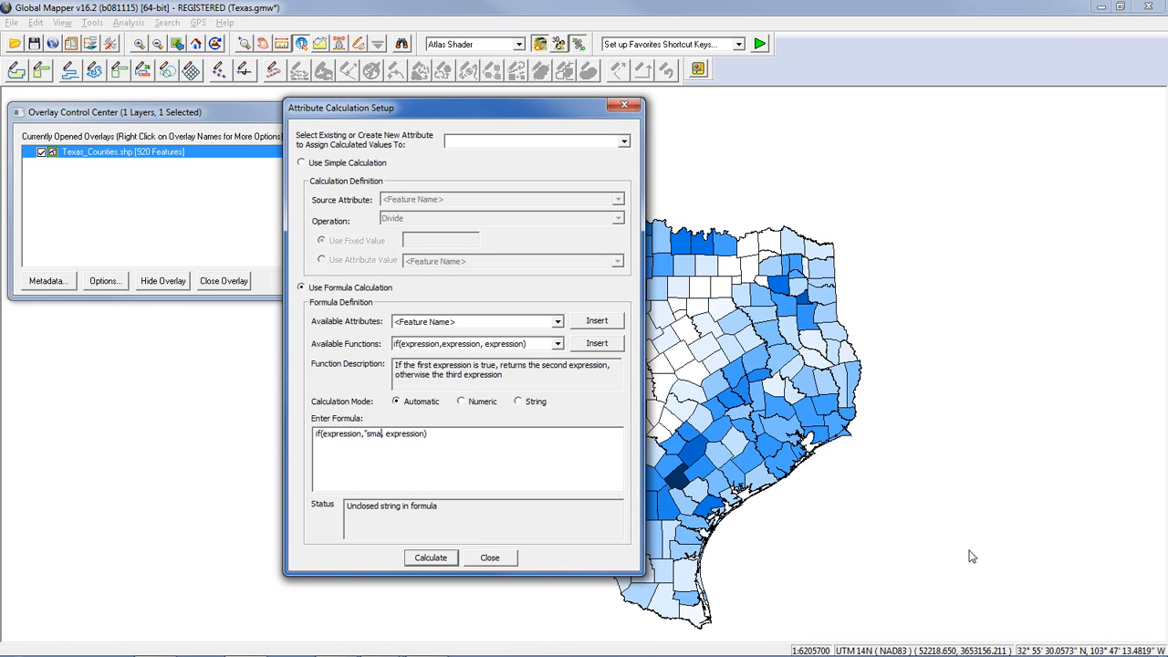
{"action": "type", "text": "\""}
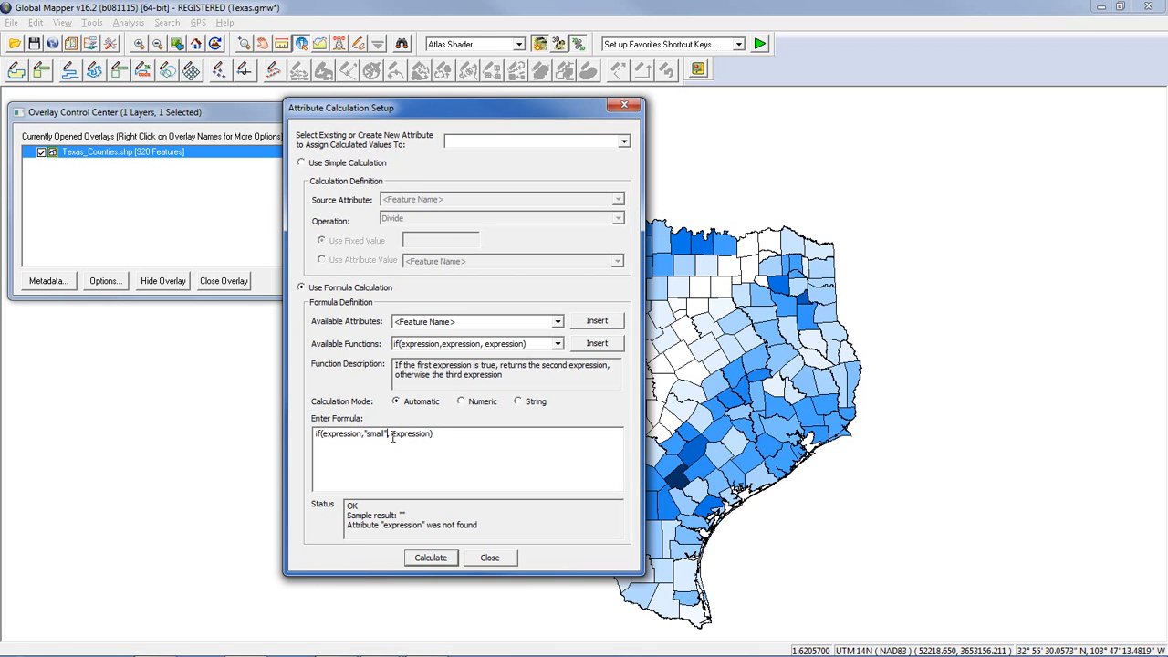
Replace the third expression of the if function with the text value "large".
{"action": "key", "text": "Delete"}
{"action": "key", "text": "Delete"}
{"action": "key", "text": "Delete"}
{"action": "key", "text": "Delete"}
{"action": "key", "text": "Delete"}
{"action": "key", "text": "Delete"}
{"action": "key", "text": "Delete"}
{"action": "key", "text": "Delete"}
{"action": "key", "text": "Delete"}
{"action": "key", "text": "Delete"}
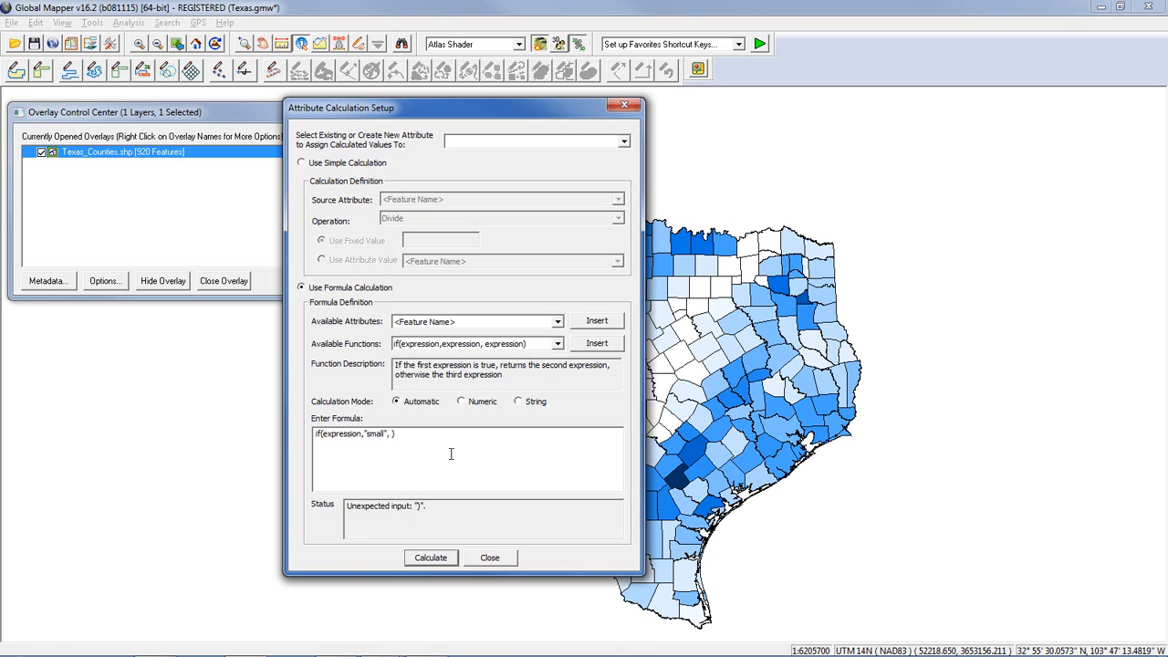
{"action": "key", "text": "BackSpace"}
{"action": "type", "text": "\"large\""}
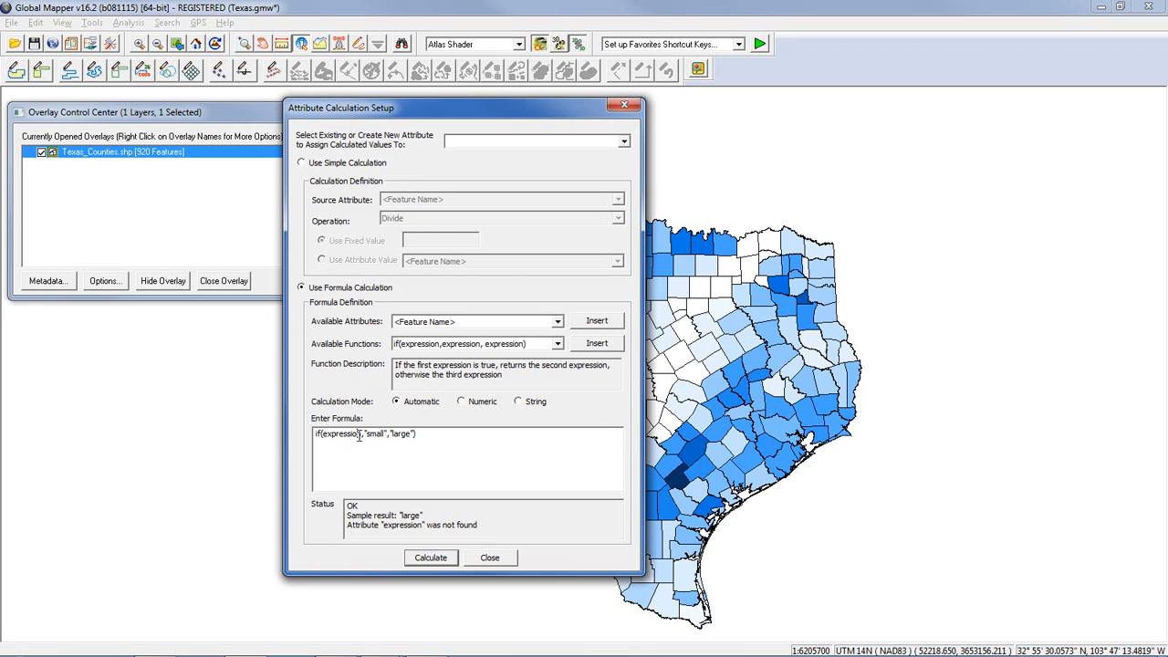
Replace the first expression of the if function with the condition num(POPULATION)<50000.
{"action": "left_click_drag", "start_coordinate": [361, 436], "coordinate": [323, 435]}
{"action": "key", "text": "BackSpace"}
{"action": "type", "text": "num"}
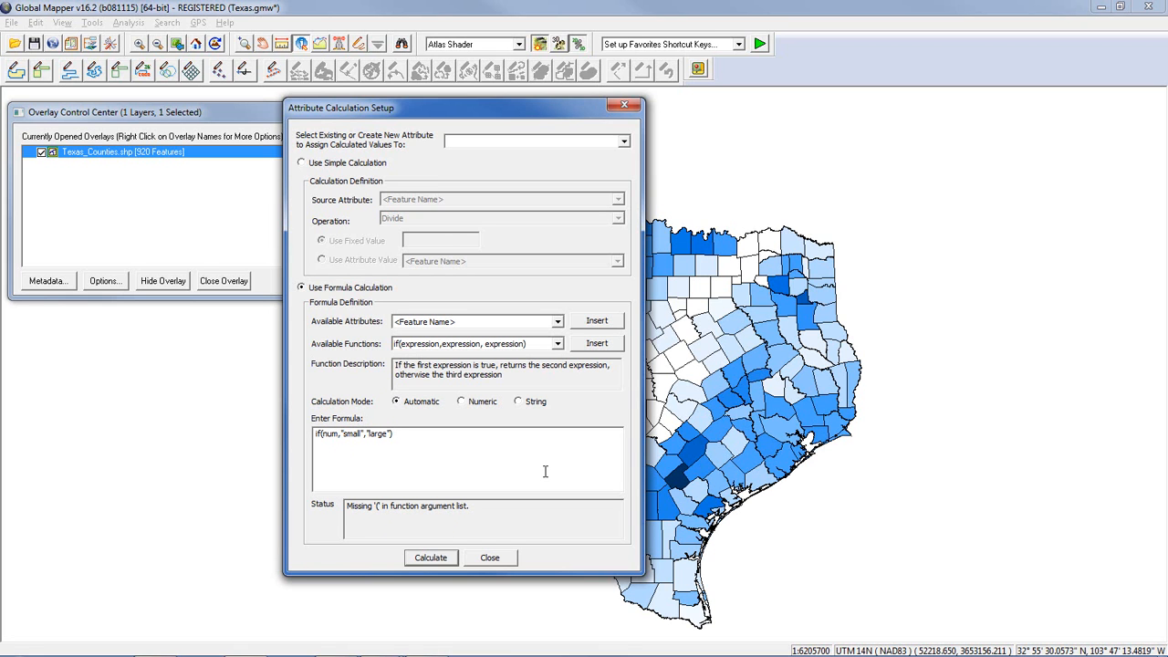
{"action": "type", "text": "("}
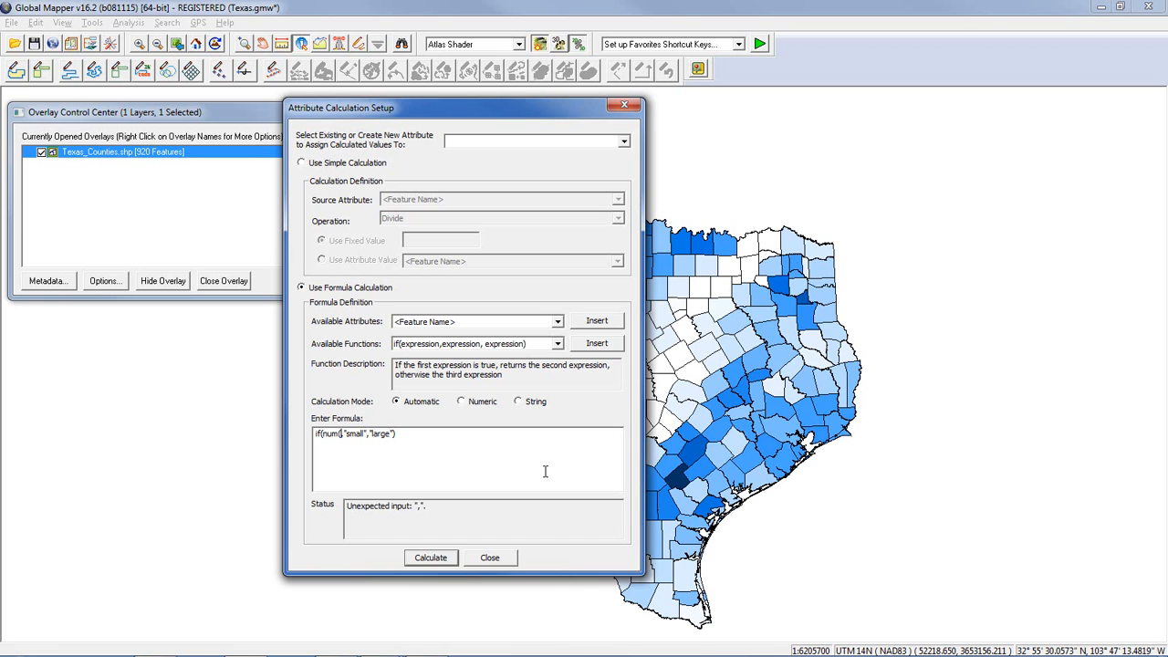
{"action": "type", "text": "PO"}
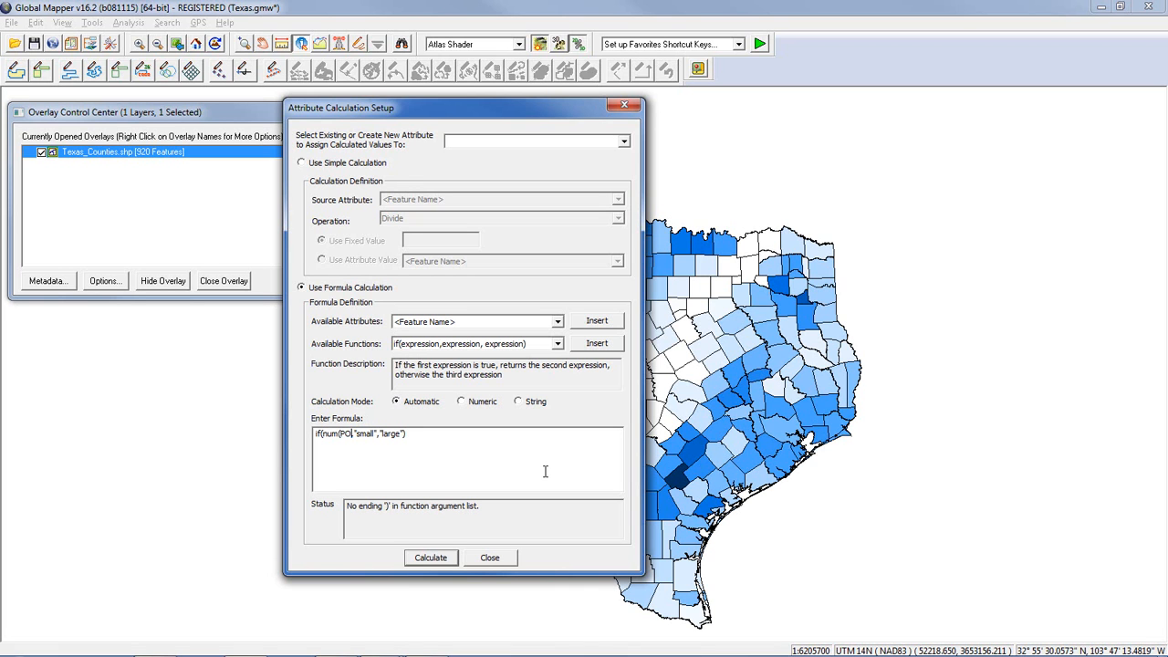
{"action": "type", "text": "PULATION)"}
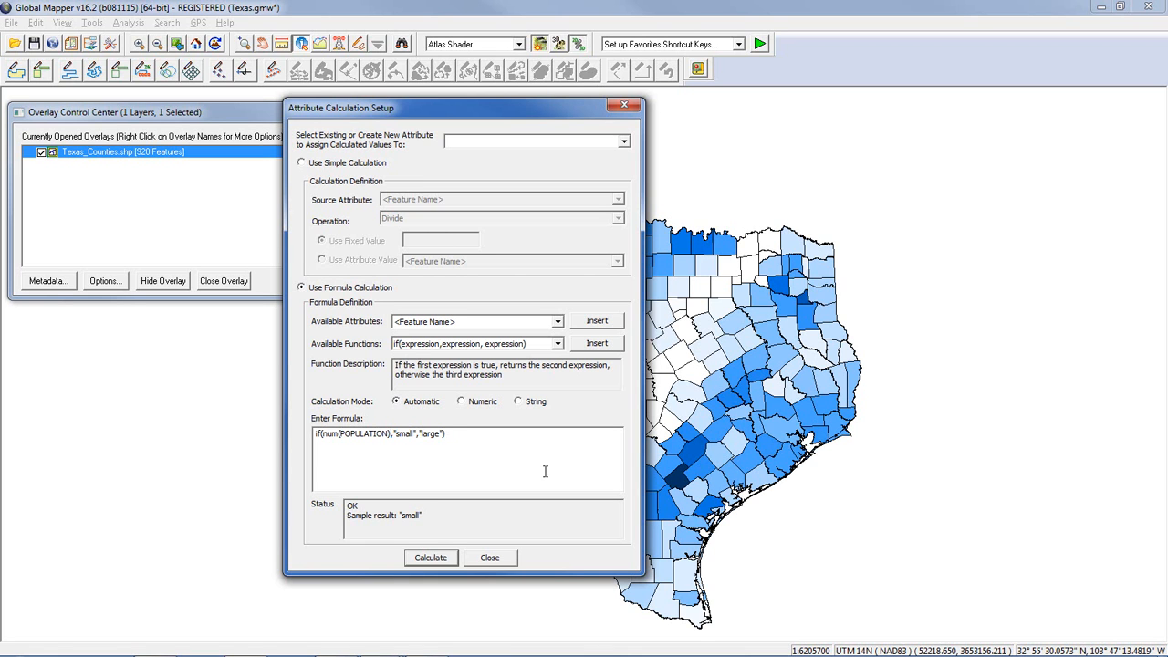
{"action": "type", "text": "<5000"}
{"action": "type", "text": "0"}
Assign the formula result to a new attribute named Population Size, run the calculation and close the setup.
{"action": "type", "text": "Popula"}
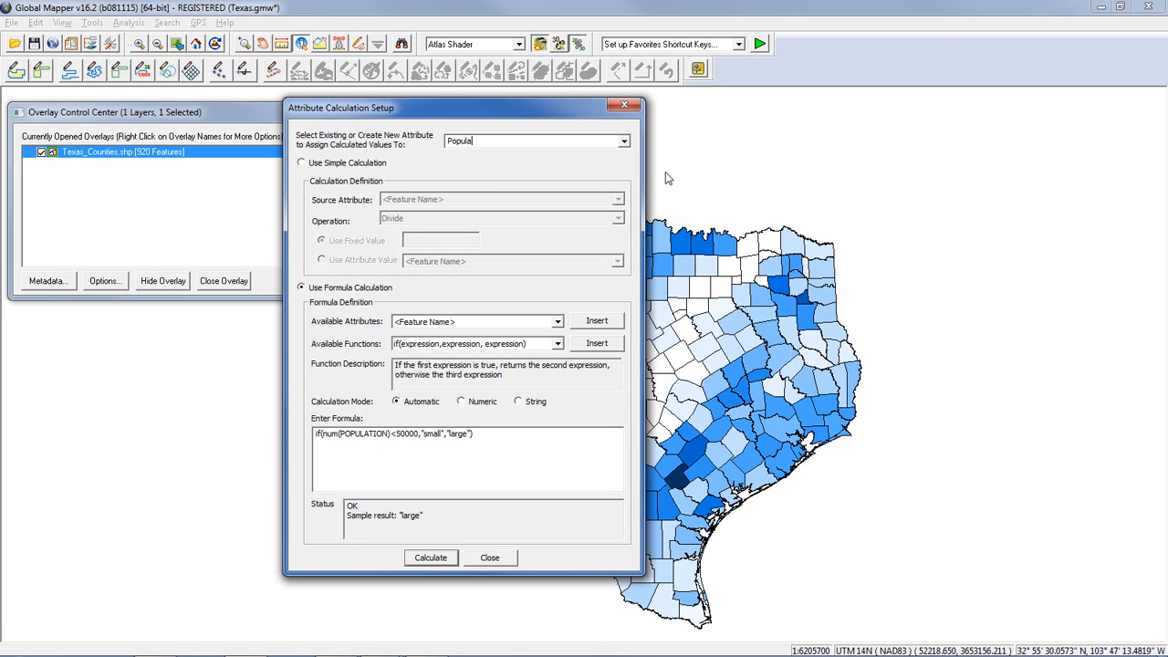
{"action": "type", "text": "tion Size"}
{"action": "left_click", "coordinate": [431, 558]}
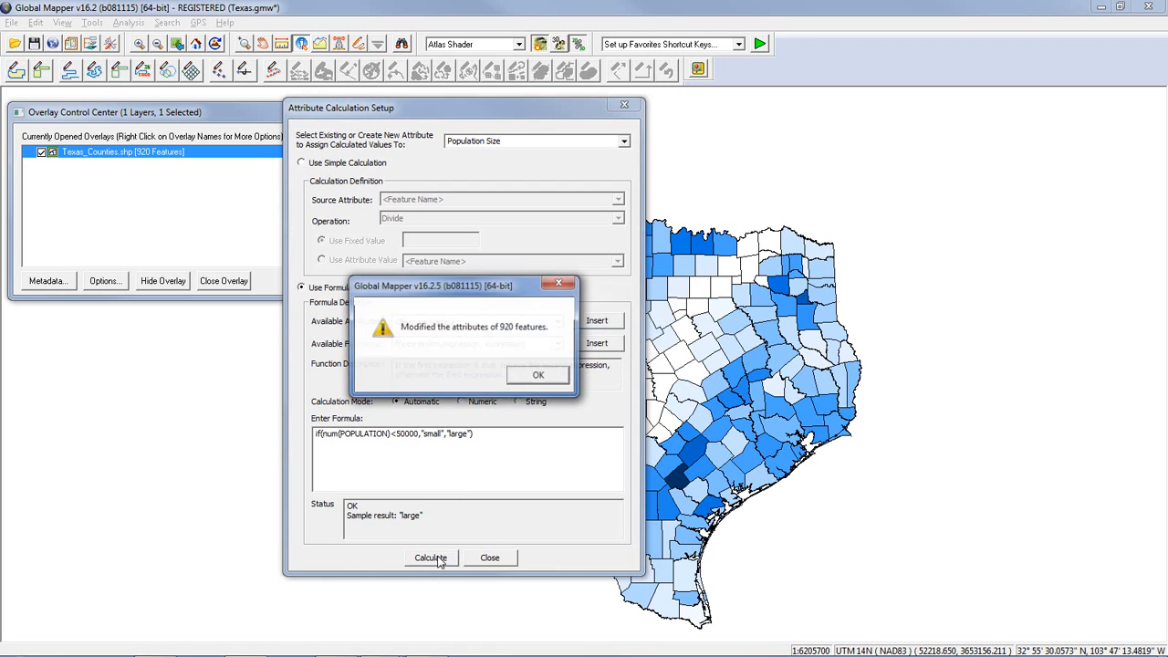
{"action": "left_click", "coordinate": [538, 379]}
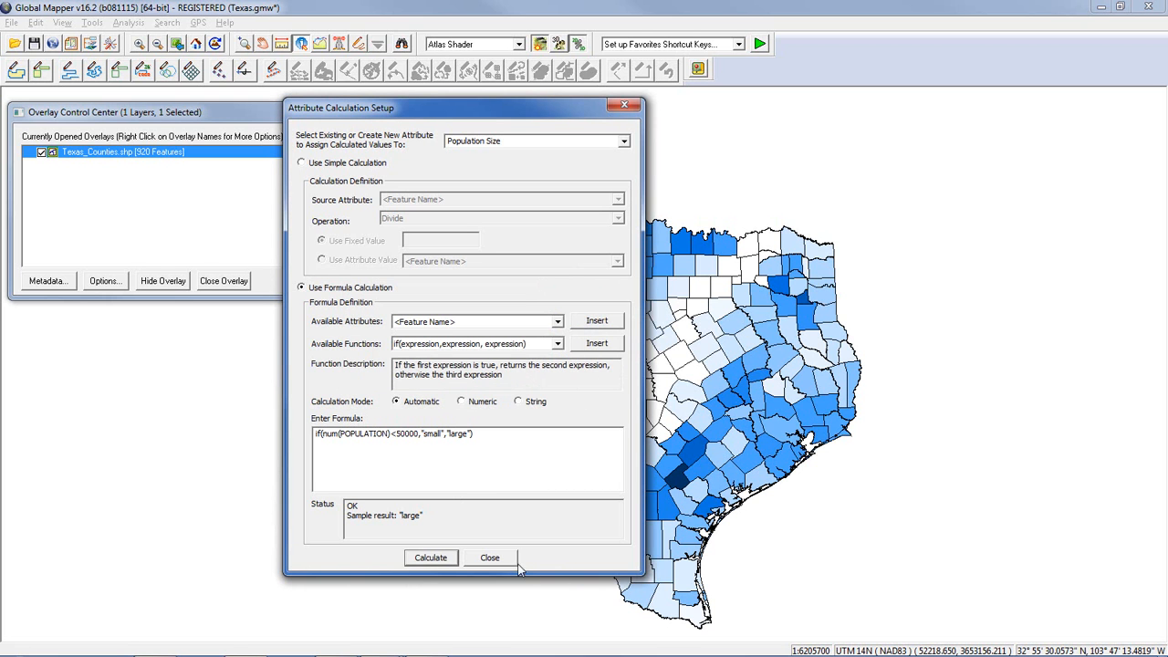
{"action": "left_click", "coordinate": [493, 557]}
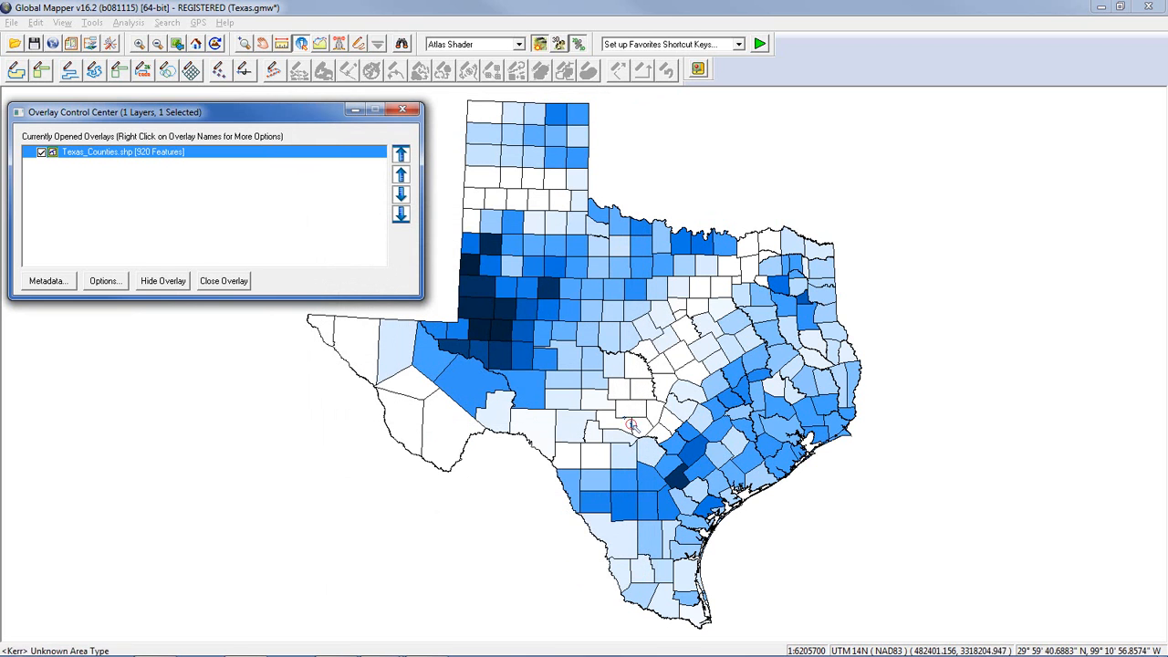
Inspect the Population Size attribute of Callahan and Liberty counties on the map.
{"action": "left_click", "coordinate": [617, 328]}
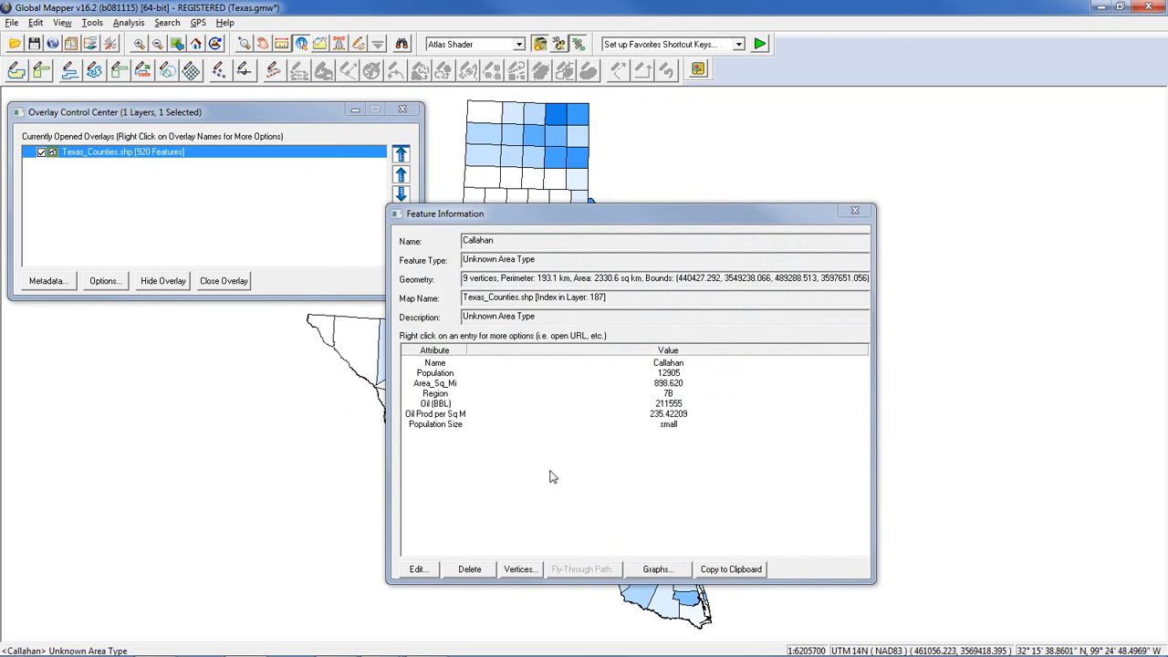
{"action": "left_click_drag", "start_coordinate": [657, 210], "coordinate": [293, 142]}
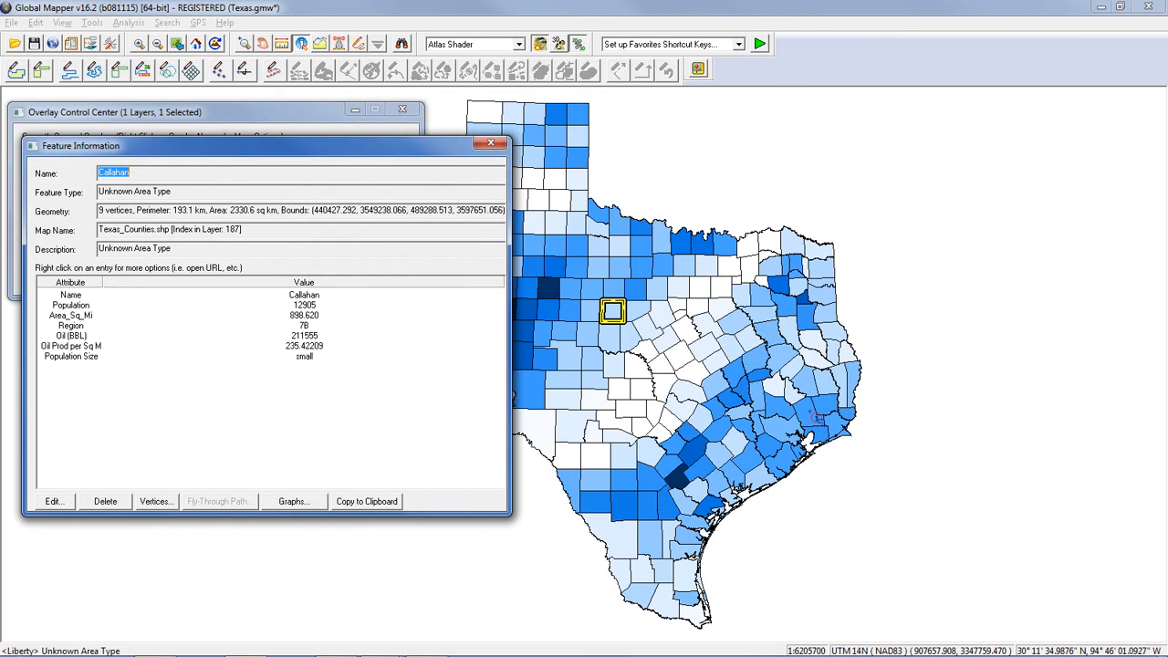
{"action": "left_click", "coordinate": [816, 416]}
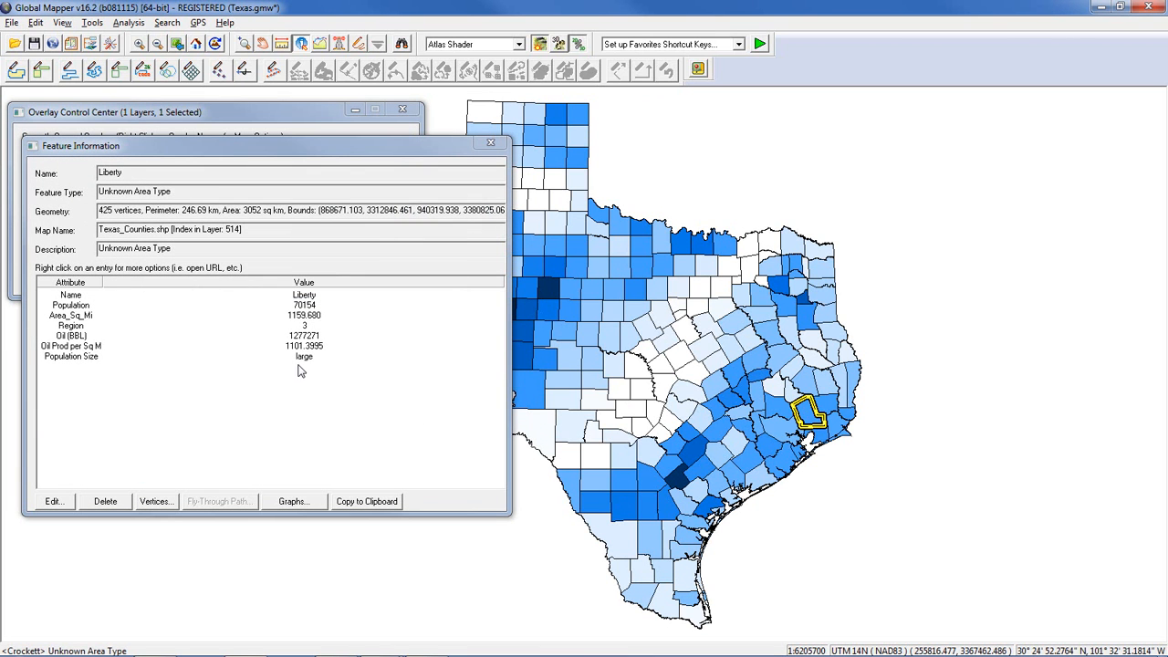
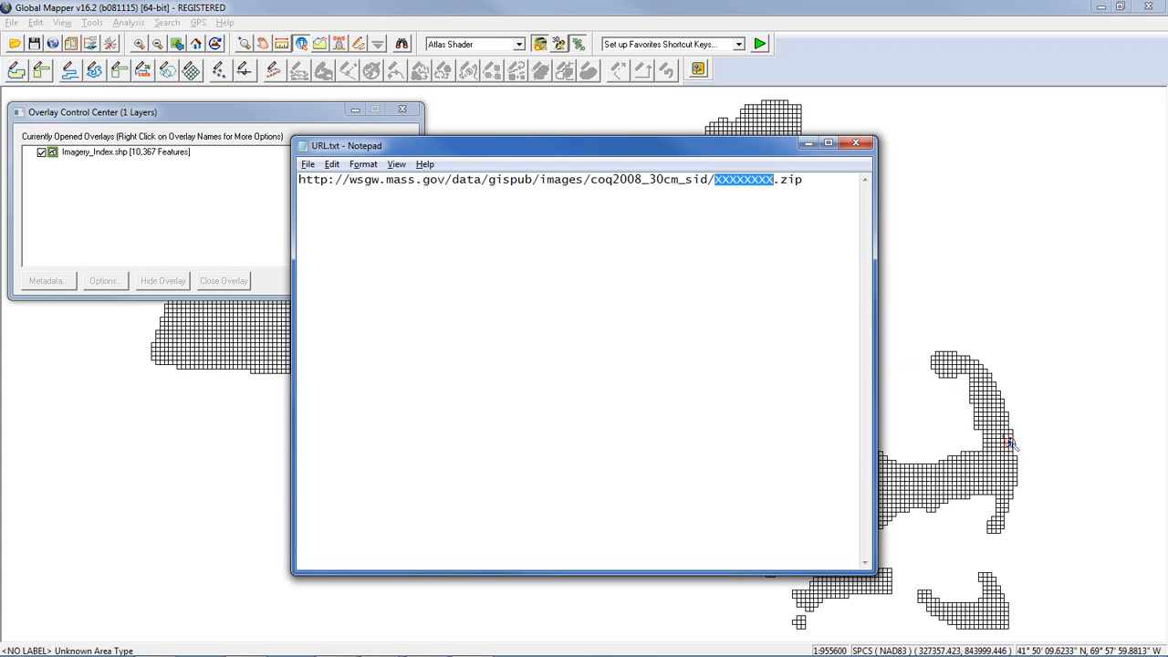
{"action": "left_click_drag", "start_coordinate": [677, 155], "coordinate": [580, 144]}
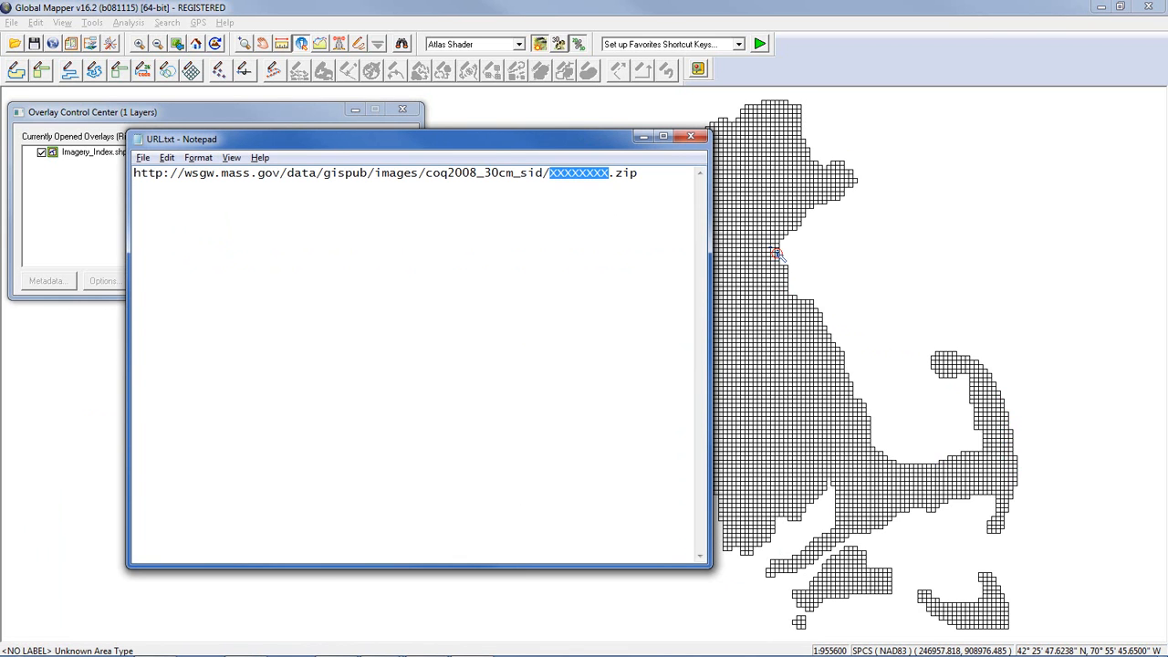
{"action": "left_click", "coordinate": [447, 179]}
{"action": "key", "text": "ctrl+a"}
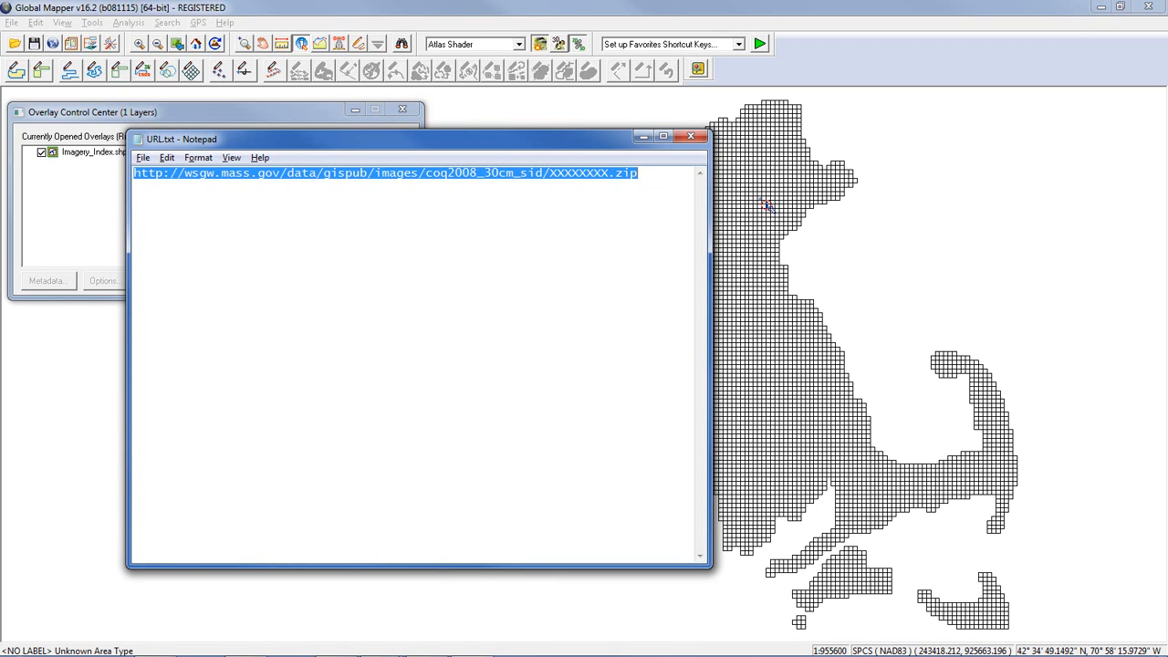
{"action": "left_click", "coordinate": [588, 191]}
{"action": "left_click_drag", "start_coordinate": [551, 173], "coordinate": [129, 174]}
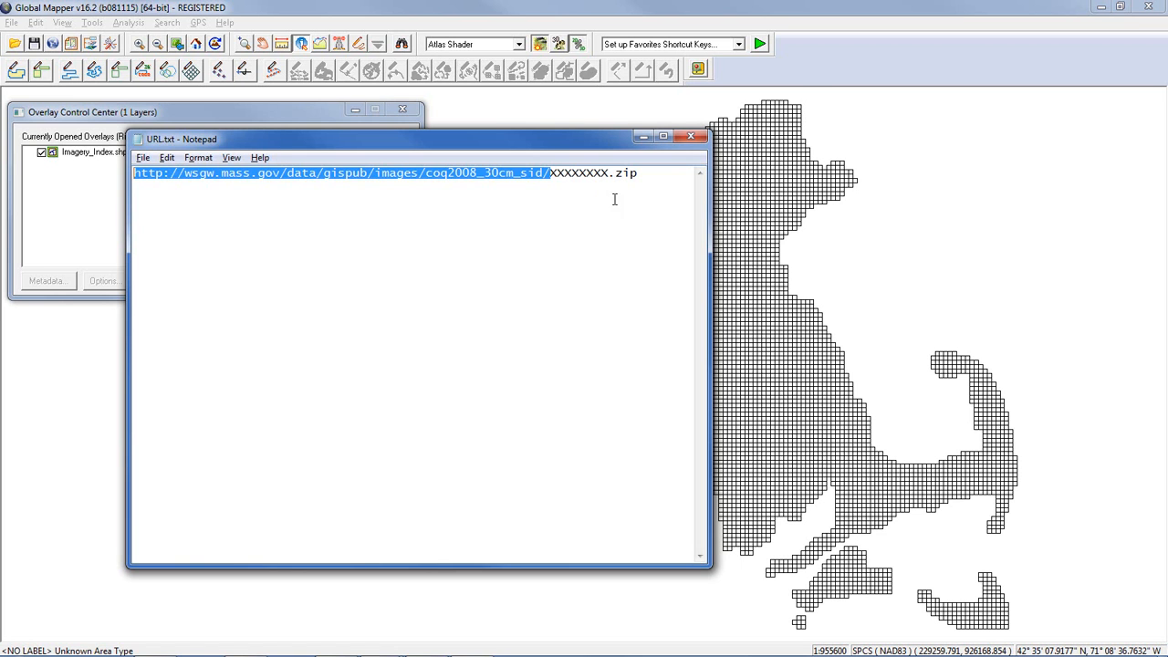
{"action": "left_click", "coordinate": [799, 62]}
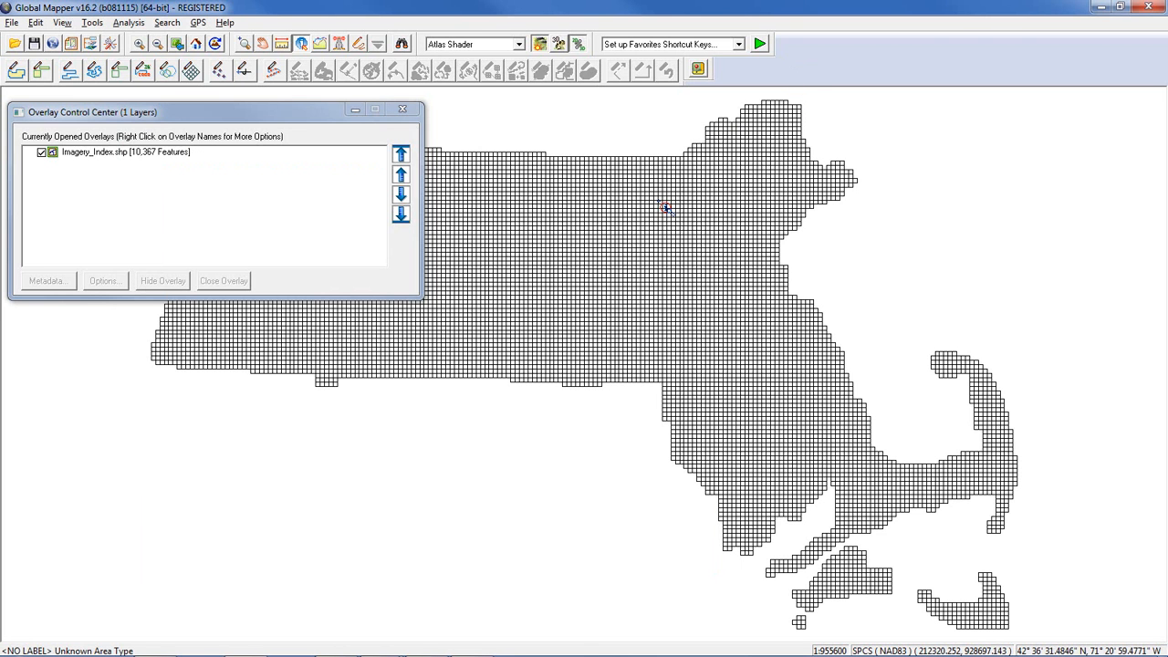
Inspect the attributes of several Imagery_Index.shp tiles, especially TILENAME, and close the feature information.
{"action": "left_click", "coordinate": [618, 221]}
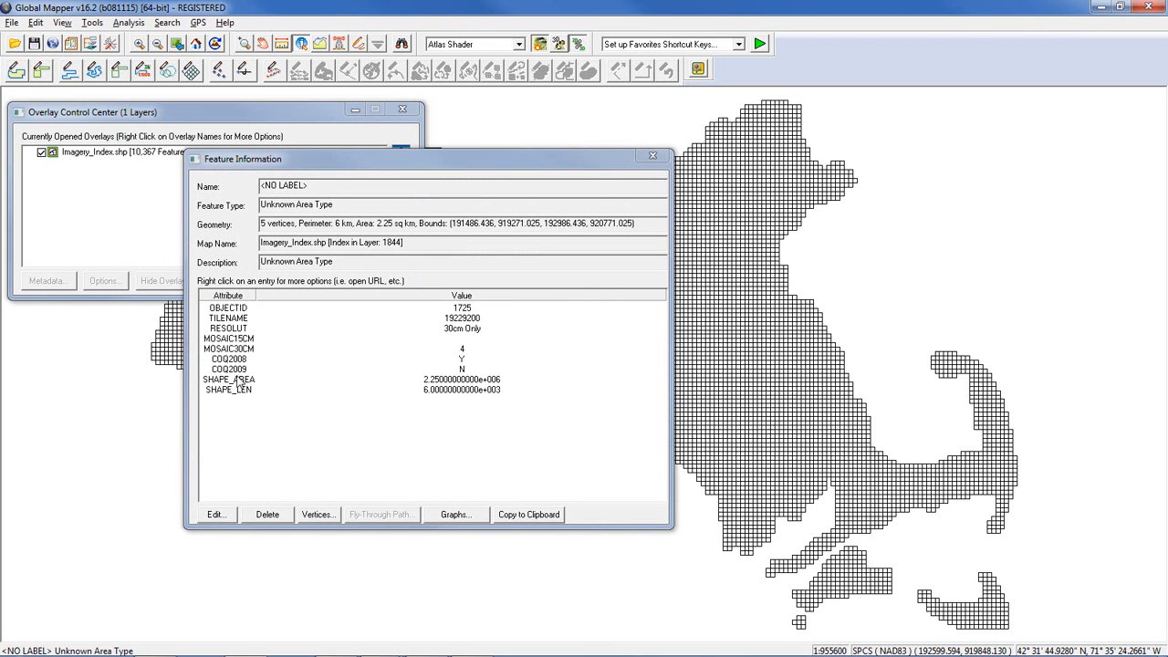
{"action": "left_click", "coordinate": [226, 318]}
{"action": "left_click", "coordinate": [762, 401]}
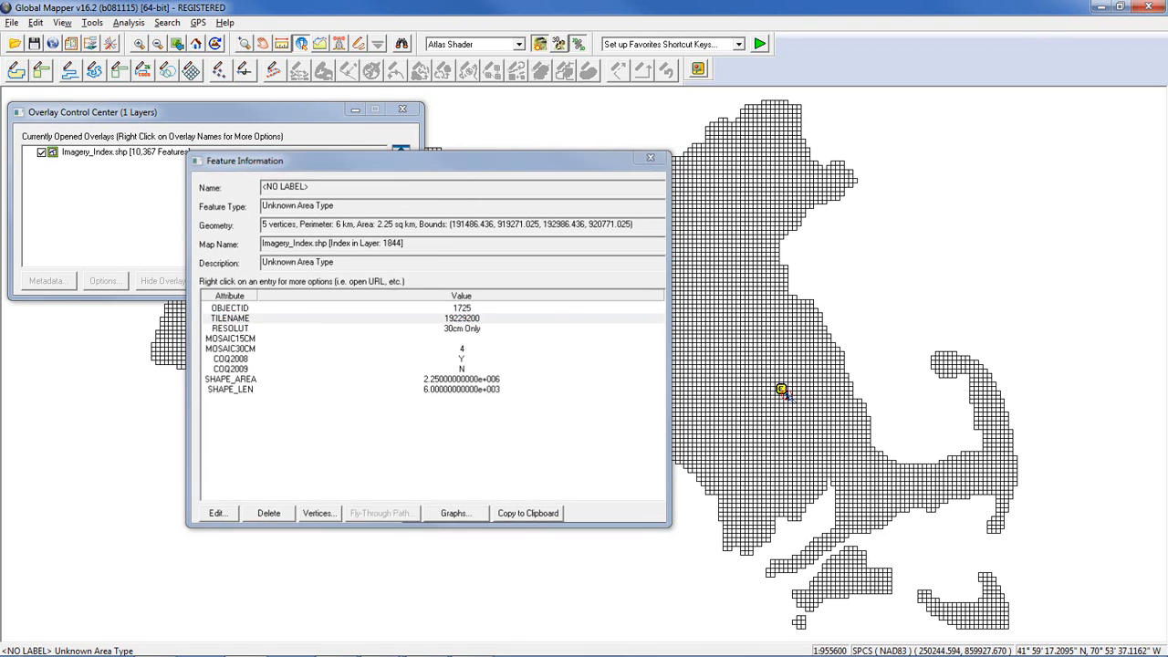
{"action": "left_click", "coordinate": [766, 438]}
{"action": "left_click", "coordinate": [819, 453]}
{"action": "left_click", "coordinate": [769, 466]}
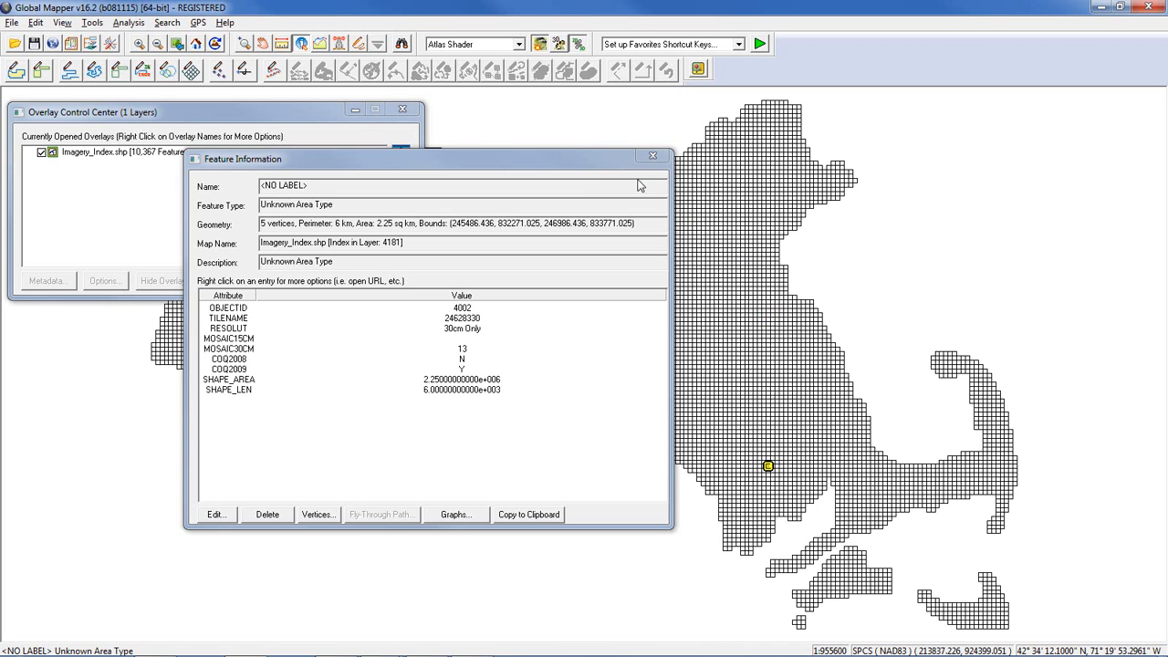
{"action": "left_click", "coordinate": [652, 156]}
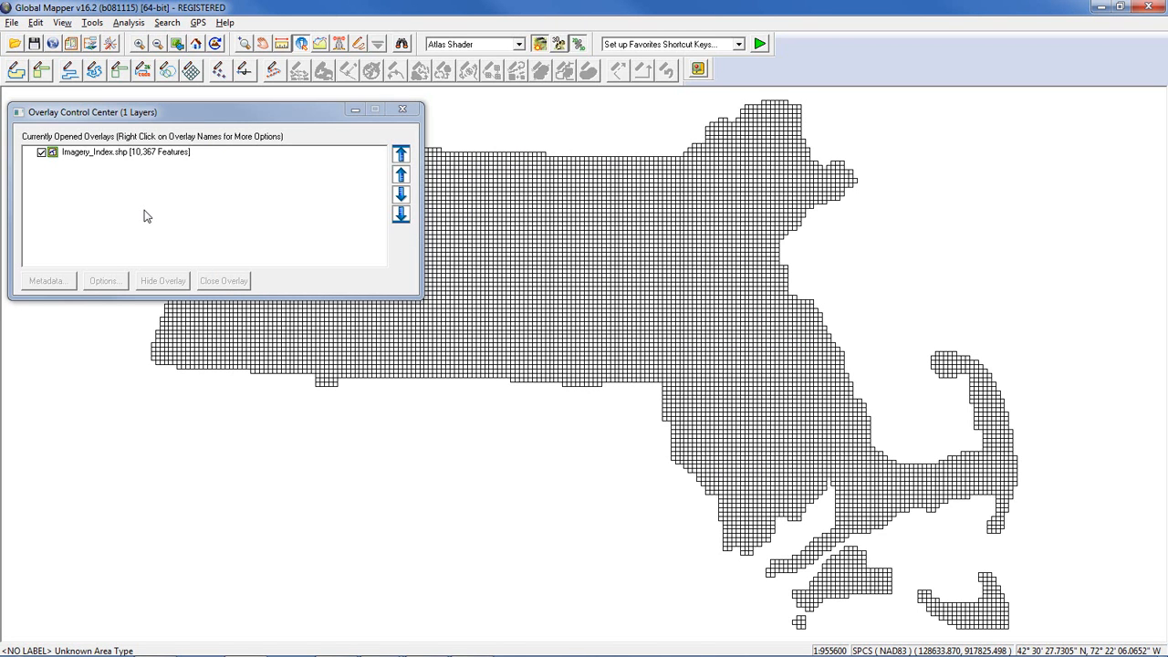
Start an attribute calculation for the Imagery_Index.shp layer that assigns its values to a new attribute named Download.
{"action": "left_click", "coordinate": [92, 157]}
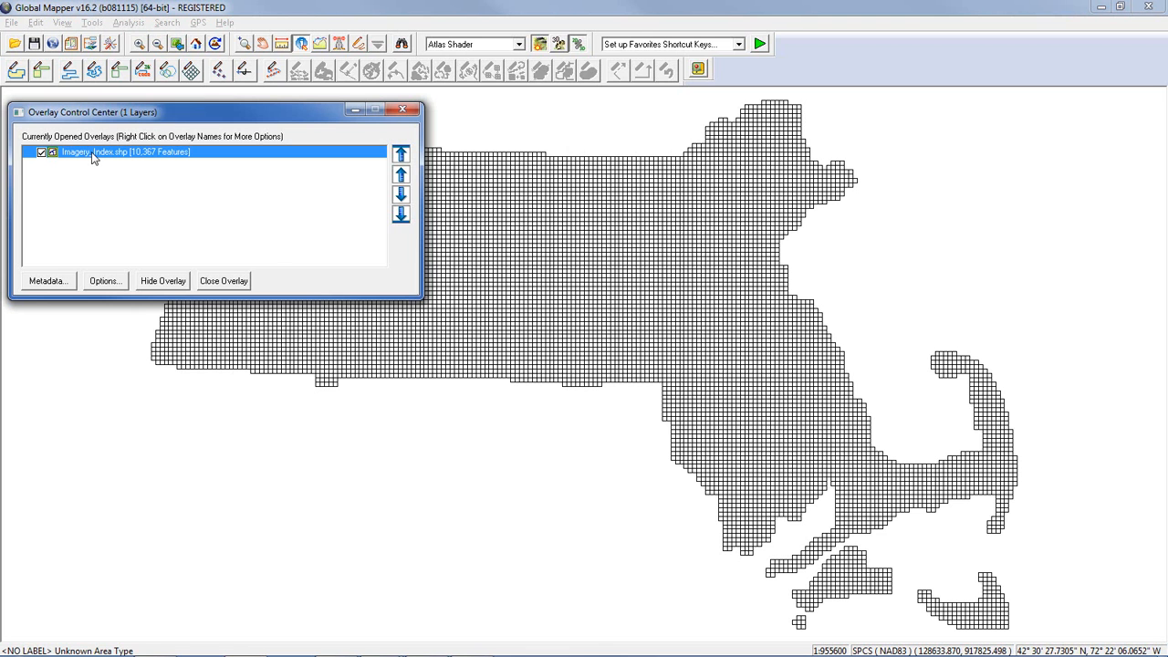
{"action": "right_click", "coordinate": [92, 157]}
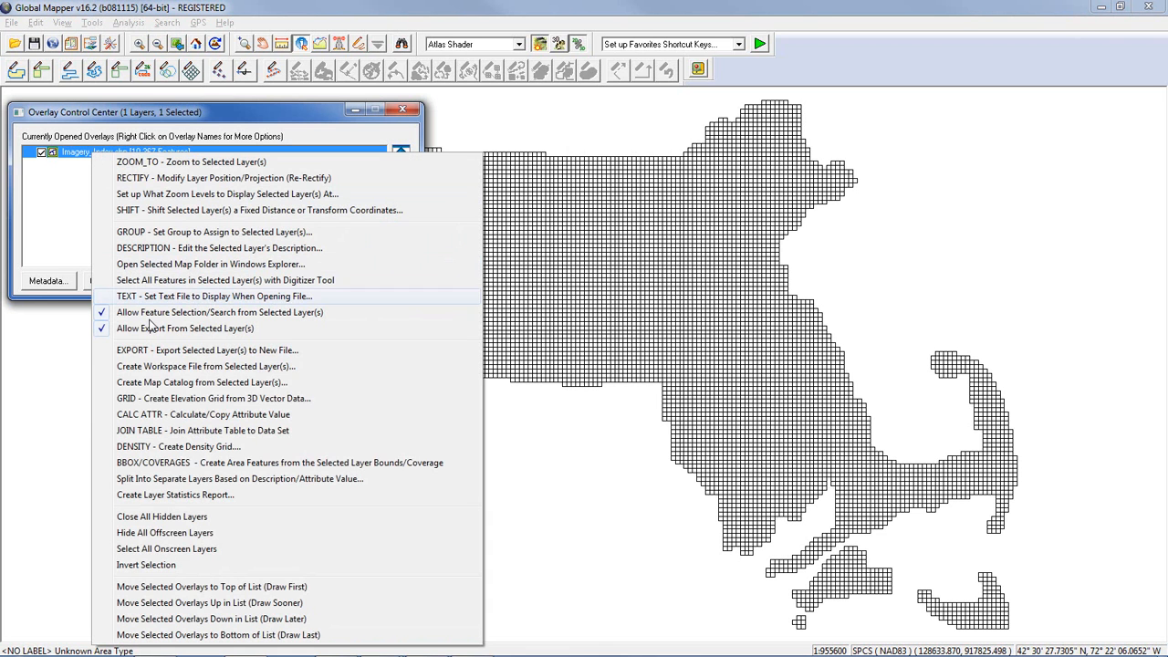
{"action": "left_click", "coordinate": [160, 416]}
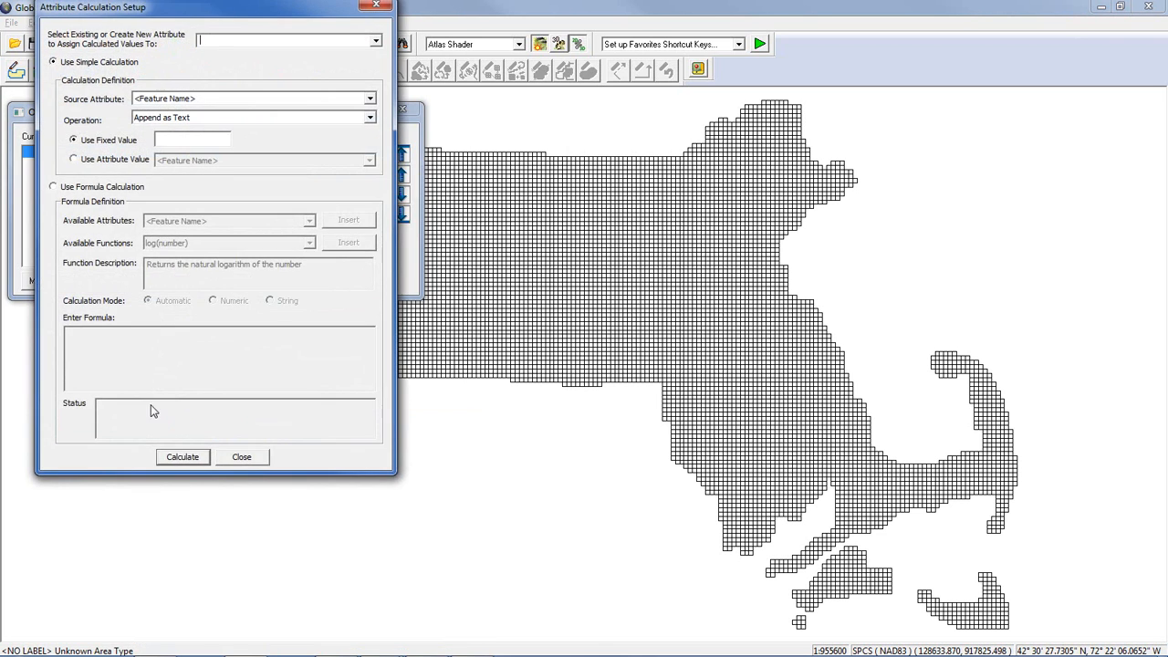
{"action": "left_click", "coordinate": [219, 43]}
{"action": "type", "text": "Downtoad"}
{"action": "left_click_drag", "start_coordinate": [182, 7], "coordinate": [433, 75]}
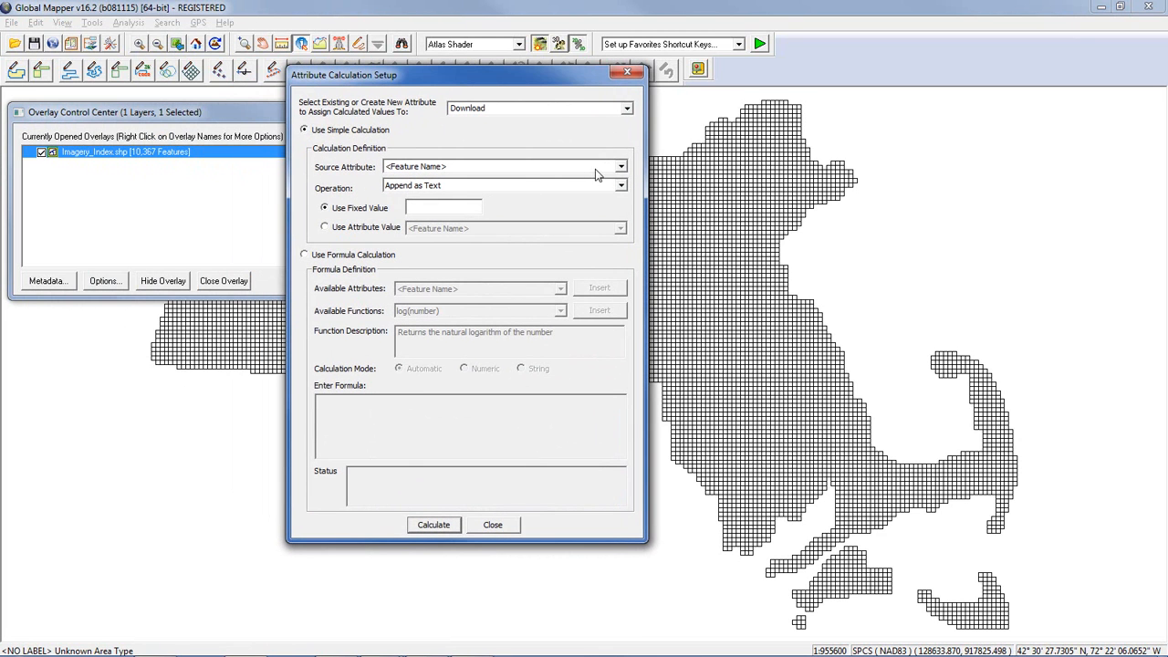
Set the calculation's source attribute to TILENAME and its operation to Prepend as Text.
{"action": "left_click", "coordinate": [620, 166]}
{"action": "scroll", "coordinate": [547, 264], "scroll_direction": "down", "scroll_amount": 2}
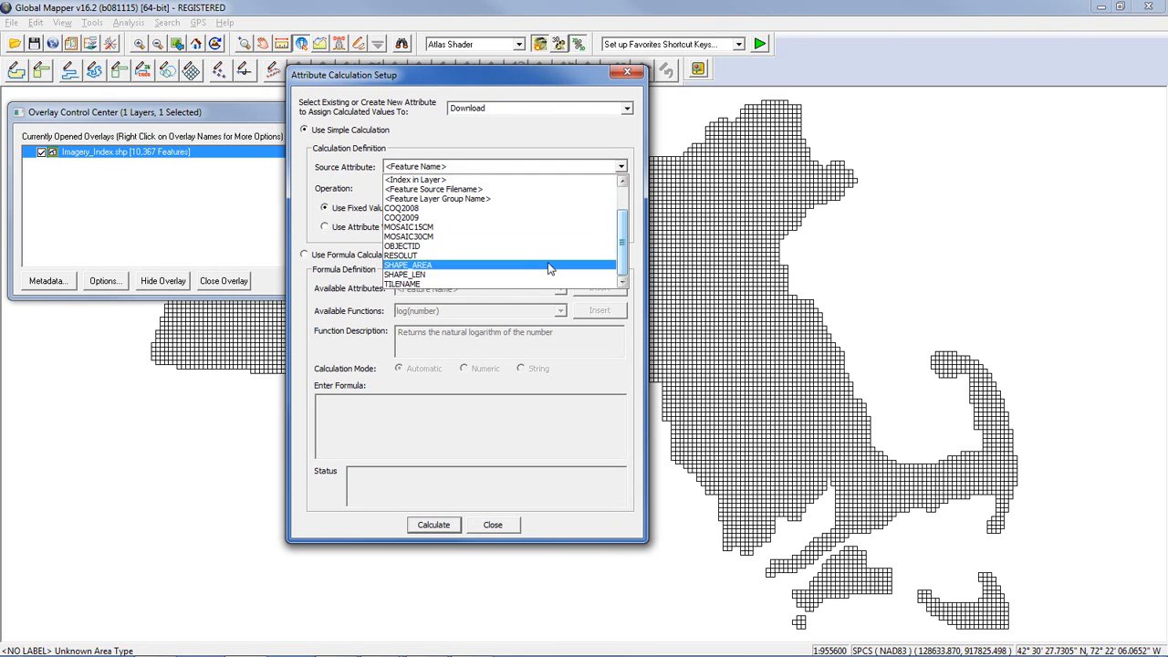
{"action": "left_click", "coordinate": [548, 284]}
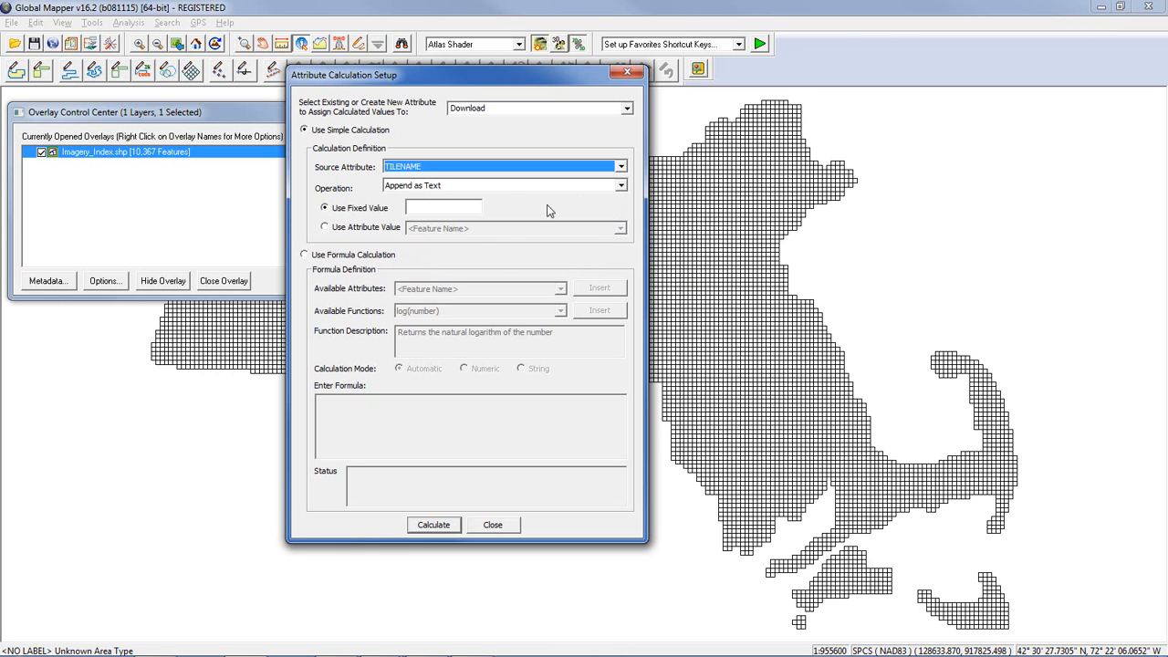
{"action": "left_click", "coordinate": [500, 187]}
{"action": "left_click", "coordinate": [500, 189]}
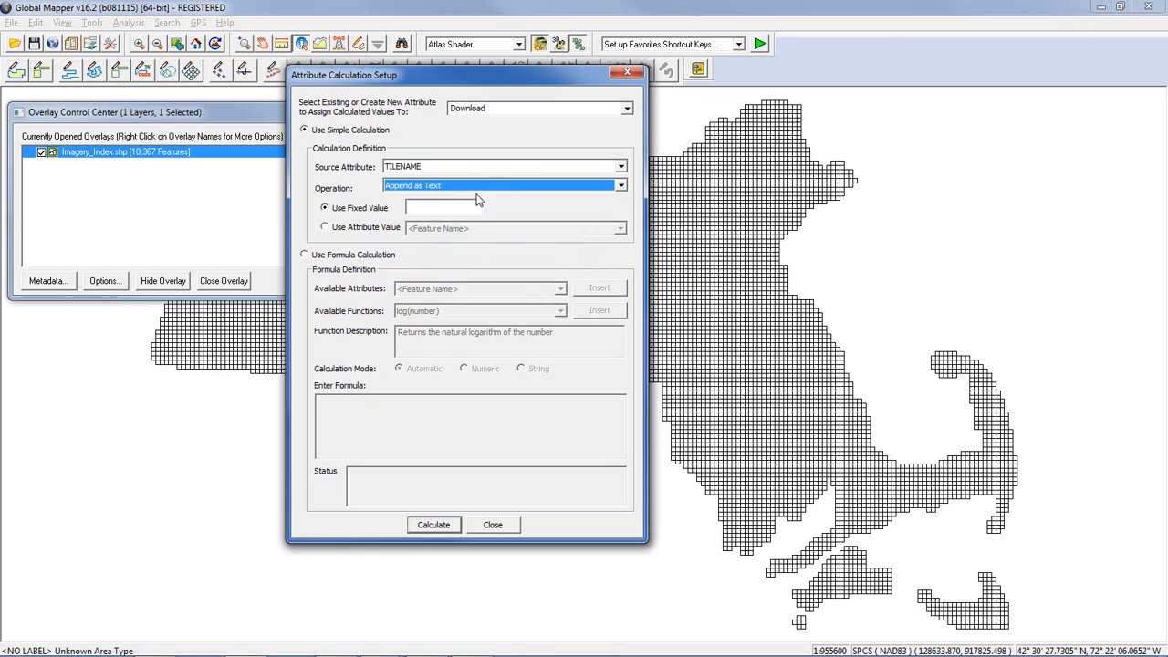
{"action": "left_click", "coordinate": [465, 187]}
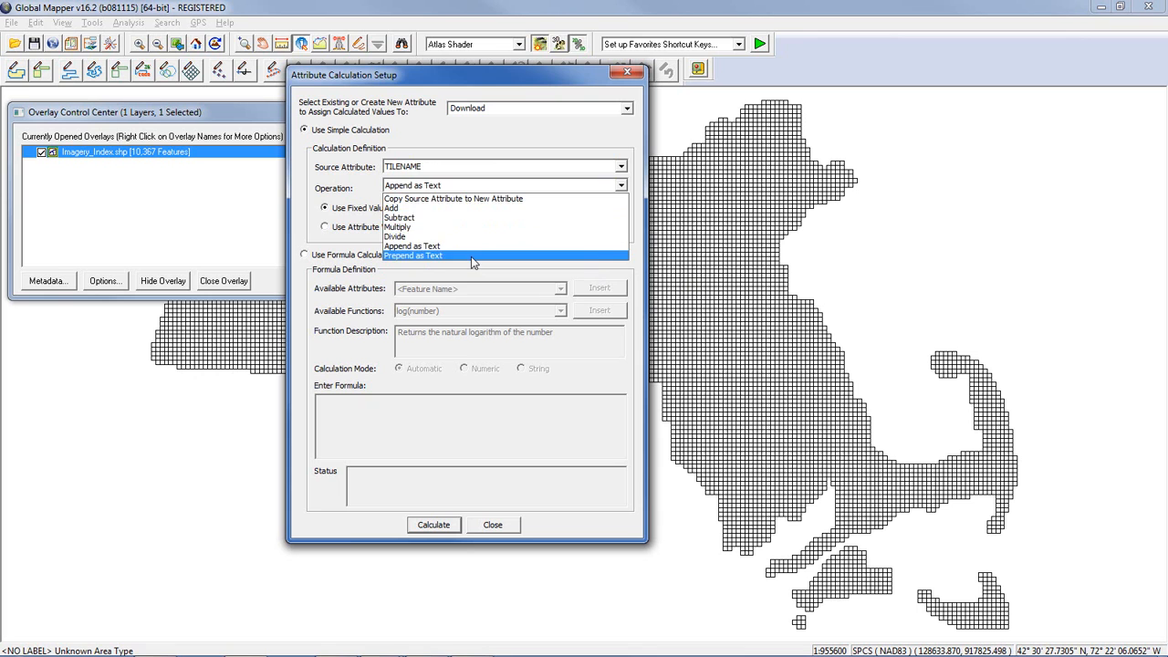
{"action": "left_click", "coordinate": [471, 256]}
{"action": "left_click", "coordinate": [433, 207]}
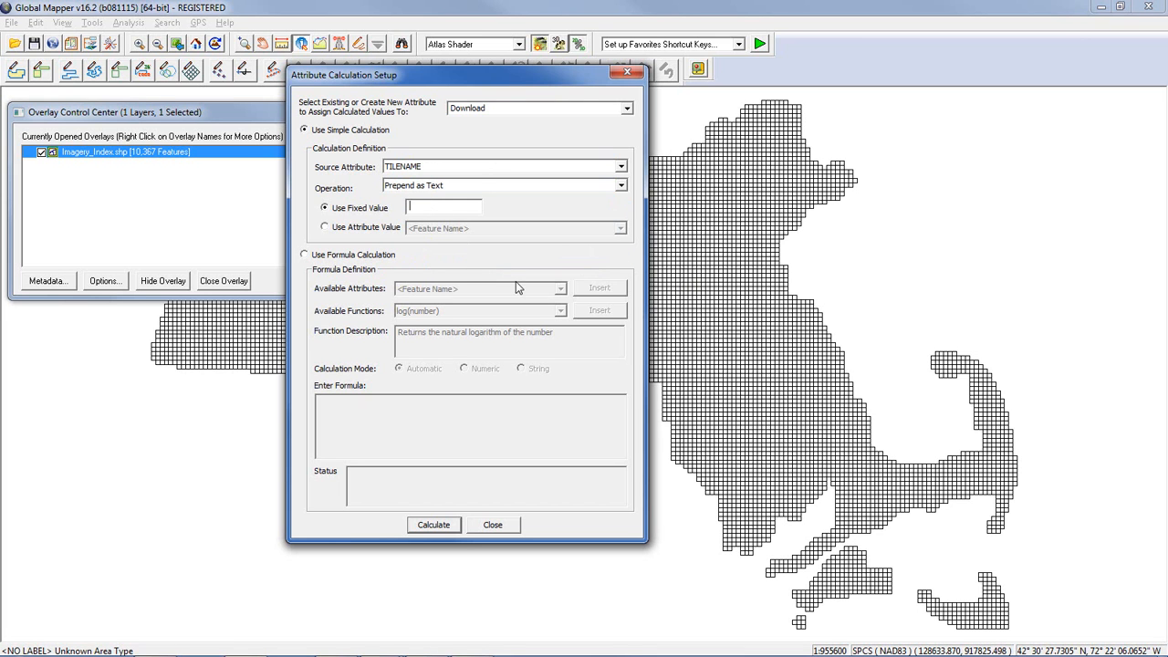
{"action": "type", "text": "coq2008_30cm_sid"}
{"action": "key", "text": "Left"}
{"action": "key", "text": "Left"}
{"action": "key", "text": "Left"}
{"action": "key", "text": "Left"}
{"action": "key", "text": "Left"}
{"action": "key", "text": "Left"}
{"action": "key", "text": "Left"}
{"action": "key", "text": "Left"}
{"action": "key", "text": "Left"}
{"action": "key", "text": "Left"}
{"action": "key", "text": "Left"}
{"action": "key", "text": "Left"}
{"action": "key", "text": "Left"}
{"action": "key", "text": "Left"}
{"action": "key", "text": "Left"}
{"action": "key", "text": "Left"}
{"action": "key", "text": "Left"}
{"action": "key", "text": "Left"}
{"action": "key", "text": "Left"}
{"action": "key", "text": "Left"}
{"action": "key", "text": "Left"}
{"action": "key", "text": "Left"}
{"action": "key", "text": "Left"}
{"action": "key", "text": "Left"}
{"action": "key", "text": "Left"}
{"action": "key", "text": "Left"}
{"action": "key", "text": "Left"}
{"action": "key", "text": "Left"}
{"action": "key", "text": "Left"}
{"action": "key", "text": "Left"}
{"action": "key", "text": "Left"}
{"action": "key", "text": "Left"}
{"action": "key", "text": "Left"}
{"action": "key", "text": "Left"}
{"action": "key", "text": "Left"}
{"action": "key", "text": "Left"}
{"action": "key", "text": "Left"}
{"action": "key", "text": "Right"}
{"action": "key", "text": "Right"}
{"action": "key", "text": "Right"}
{"action": "key", "text": "Right"}
{"action": "key", "text": "Right"}
{"action": "key", "text": "Right"}
{"action": "left_click", "coordinate": [450, 527]}
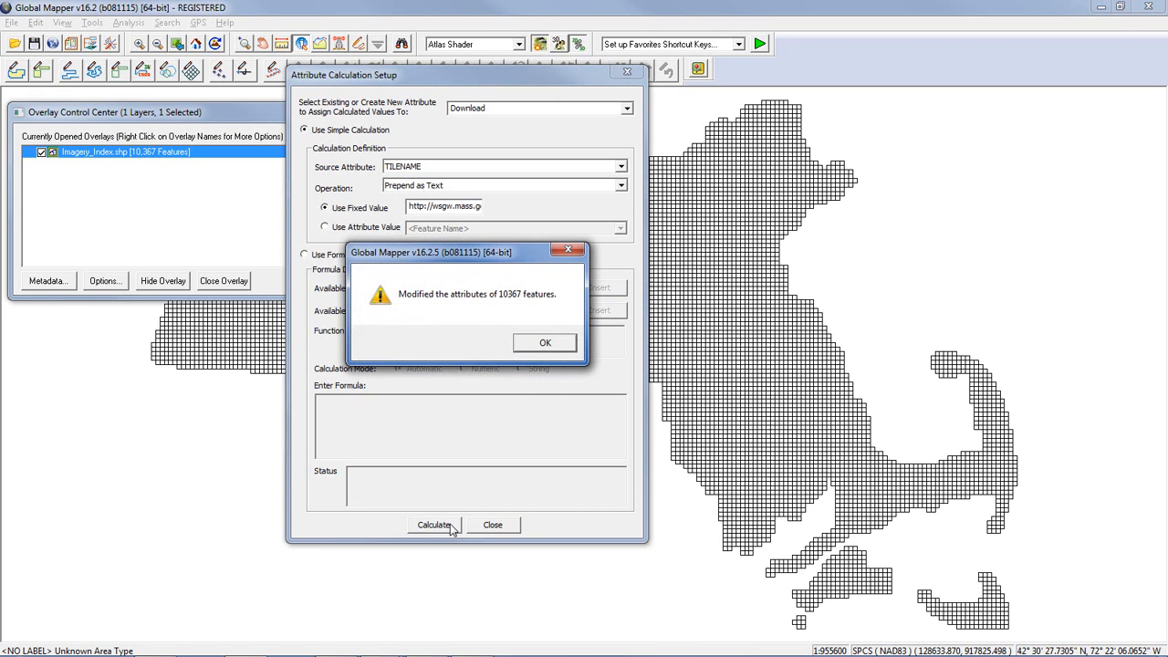
{"action": "left_click", "coordinate": [545, 346]}
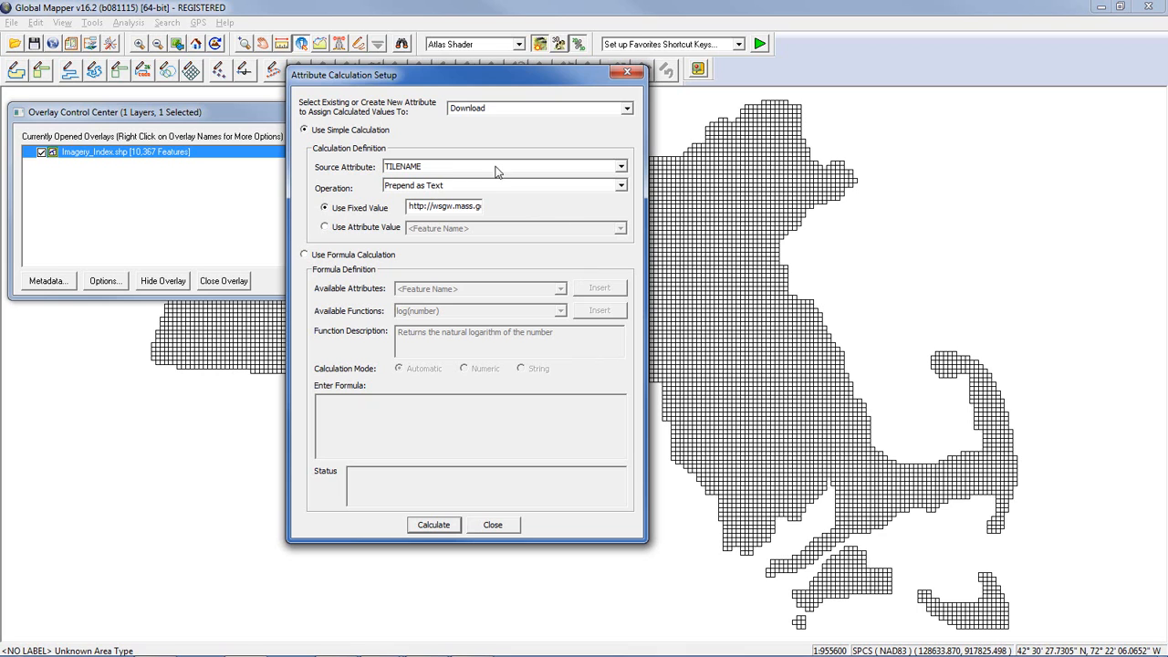
Keep Download as the target attribute, set the source attribute to Download and the operation to Append as Text.
{"action": "left_click", "coordinate": [493, 109]}
{"action": "left_click", "coordinate": [500, 109]}
{"action": "left_click", "coordinate": [620, 168]}
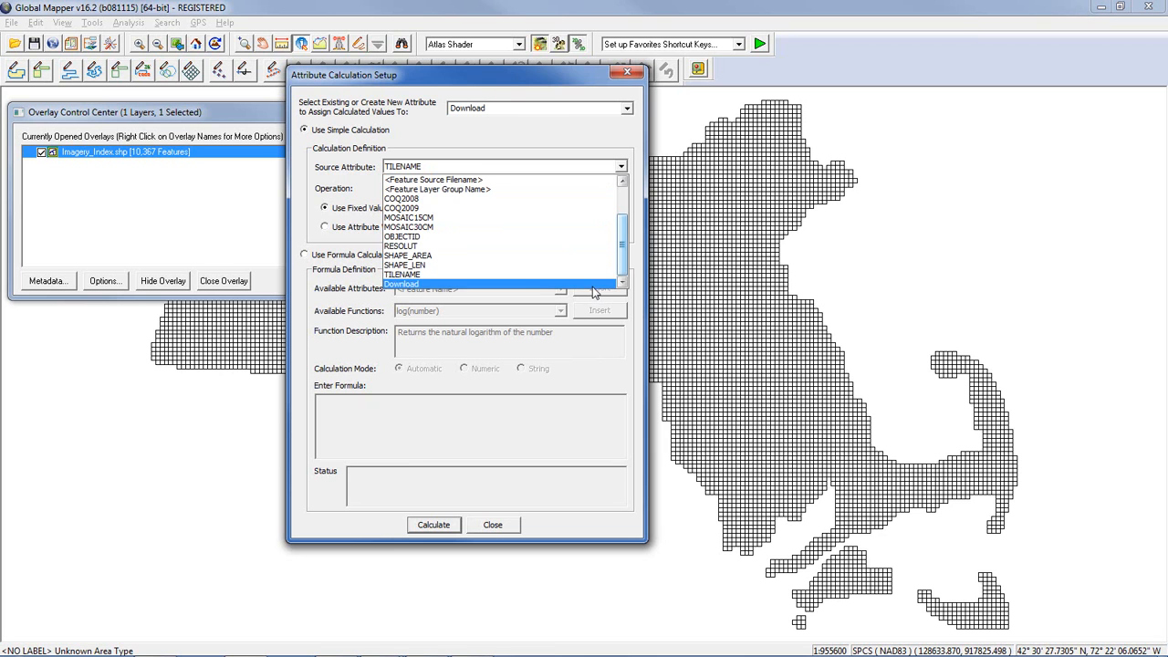
{"action": "left_click", "coordinate": [592, 284]}
{"action": "left_click", "coordinate": [436, 187]}
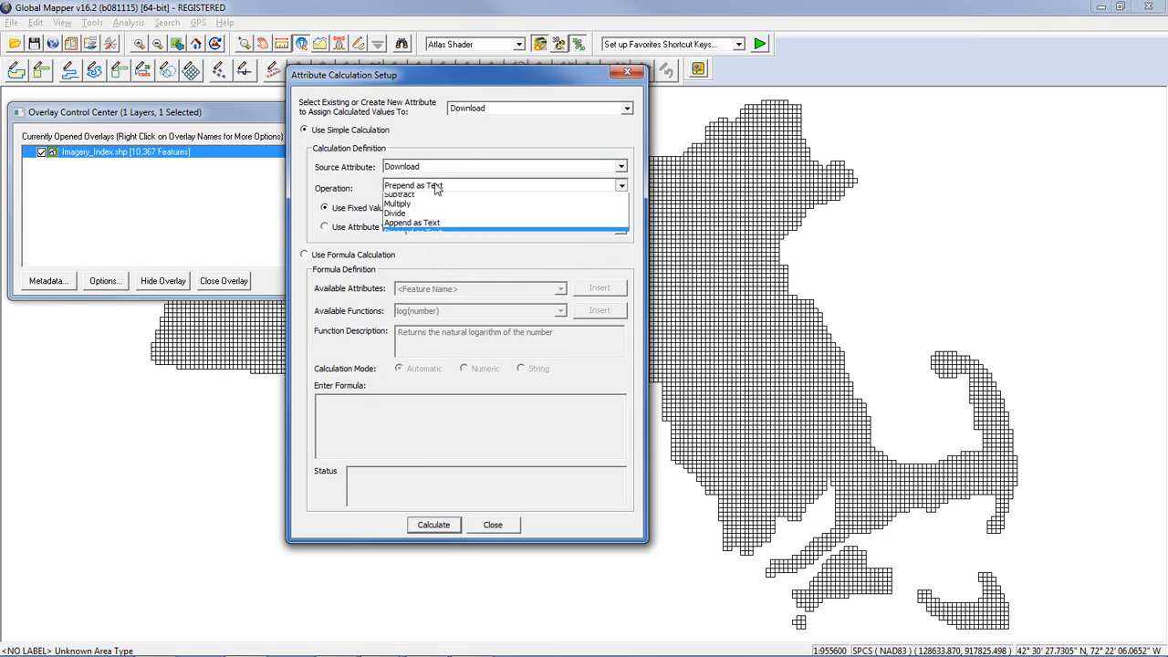
{"action": "left_click", "coordinate": [438, 238]}
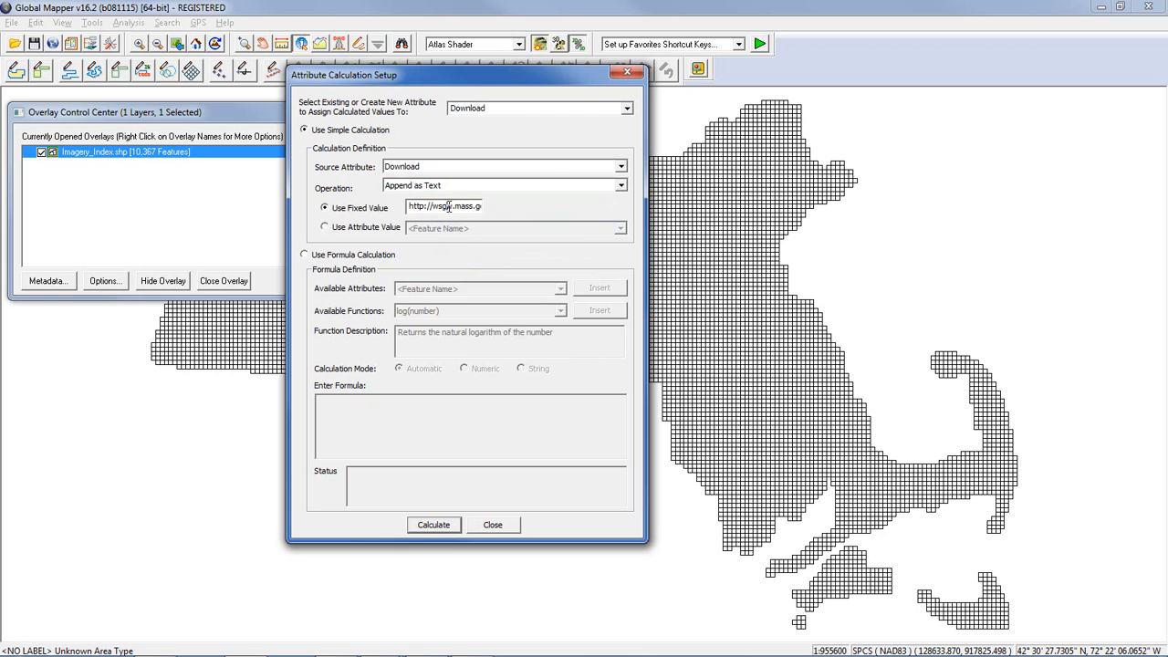
Replace the fixed value with .zip and run the calculation to append it to the Download attribute.
{"action": "double_click", "coordinate": [448, 207]}
{"action": "key", "text": "BackSpace"}
{"action": "type", "text": ".zip"}
{"action": "left_click", "coordinate": [438, 524]}
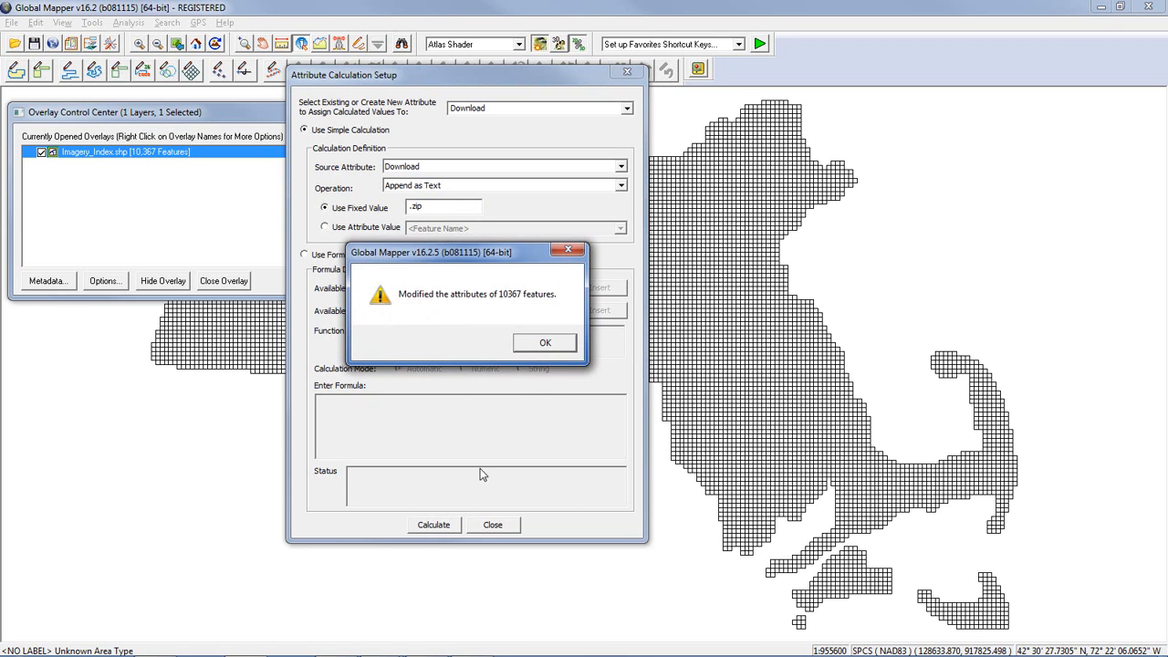
Close the attribute calculation and display the feature information of one imagery index tile to check its Download URL.
{"action": "left_click", "coordinate": [533, 348]}
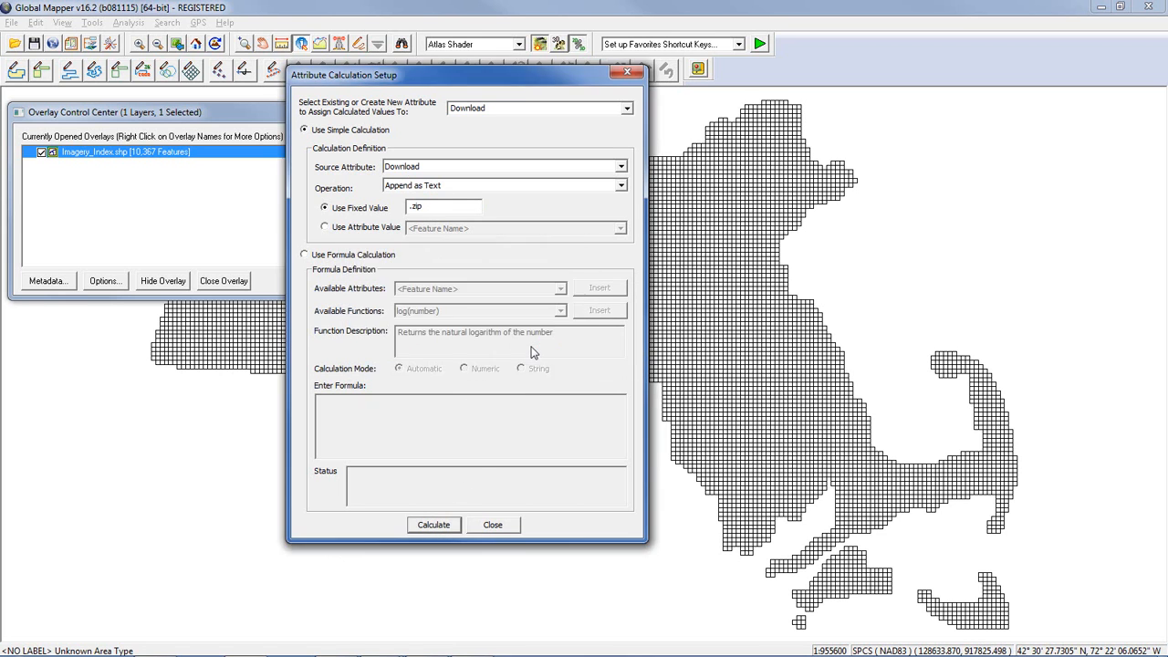
{"action": "left_click", "coordinate": [492, 525]}
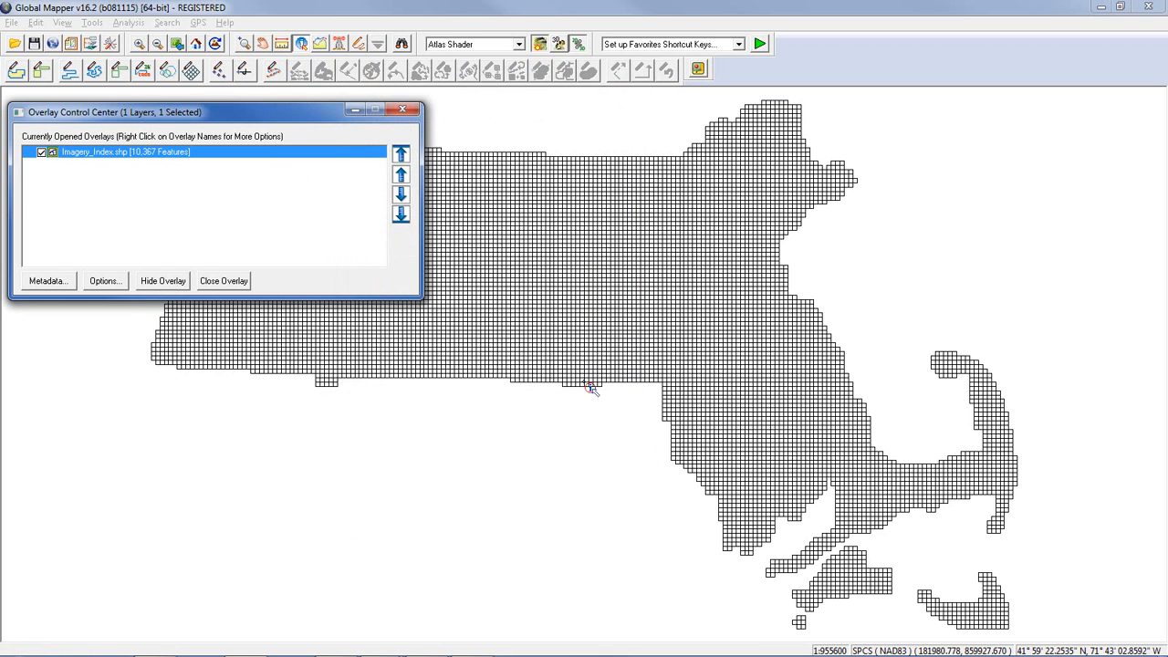
{"action": "left_click", "coordinate": [599, 276]}
{"action": "left_click_drag", "start_coordinate": [581, 270], "coordinate": [591, 232]}
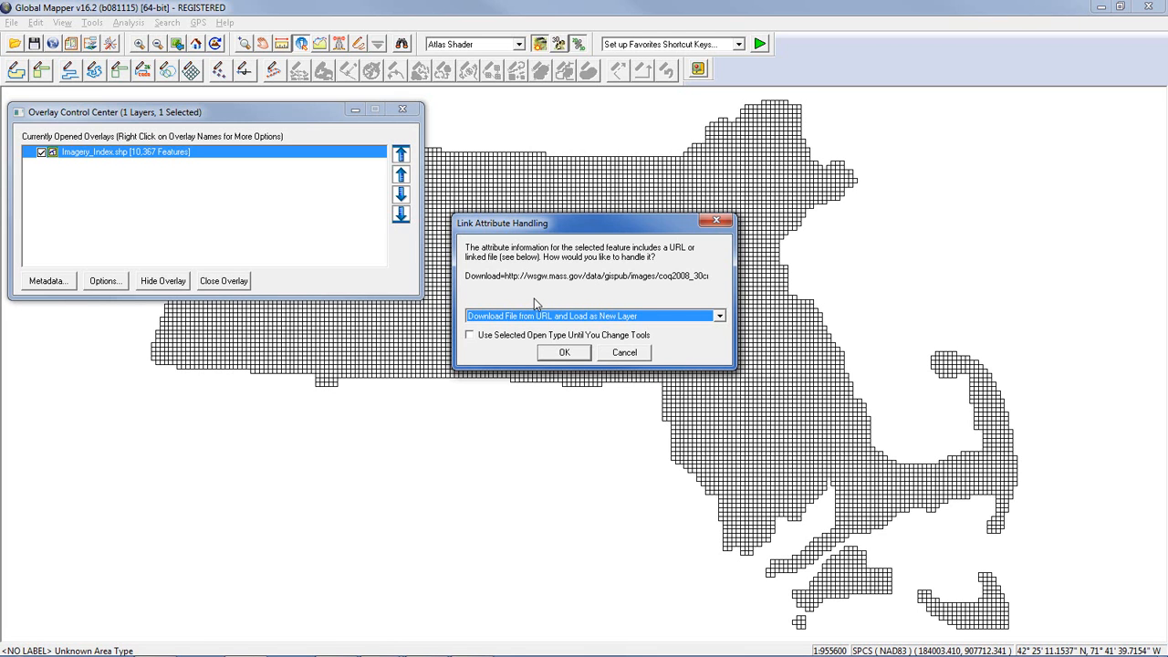
{"action": "left_click", "coordinate": [558, 315]}
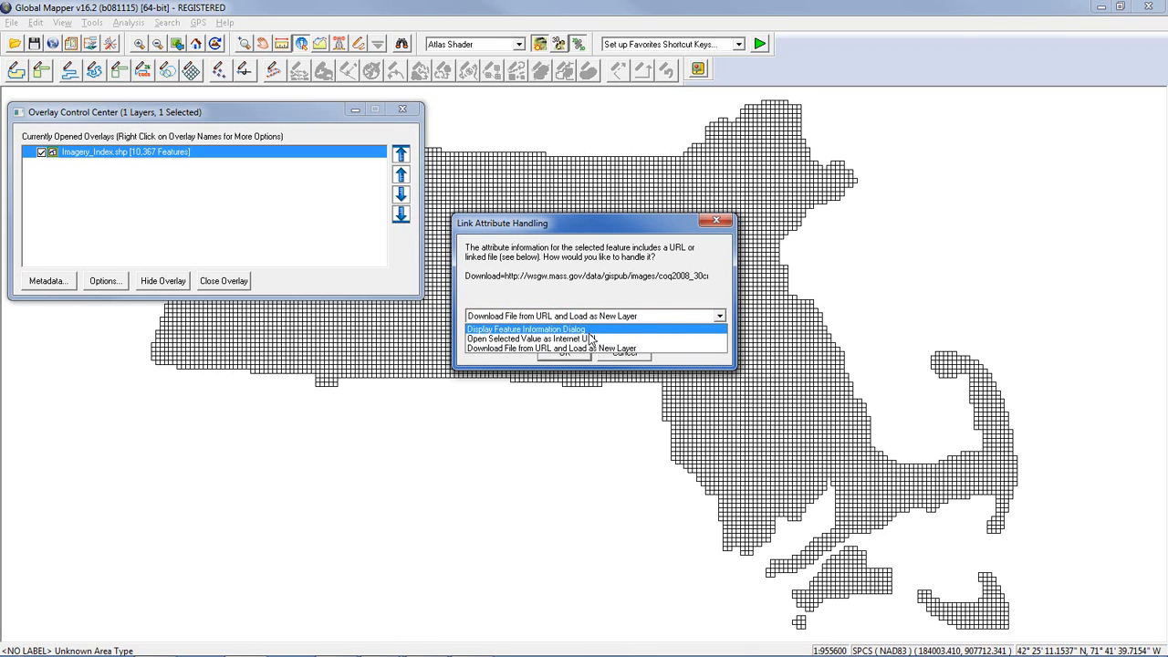
{"action": "left_click", "coordinate": [588, 331]}
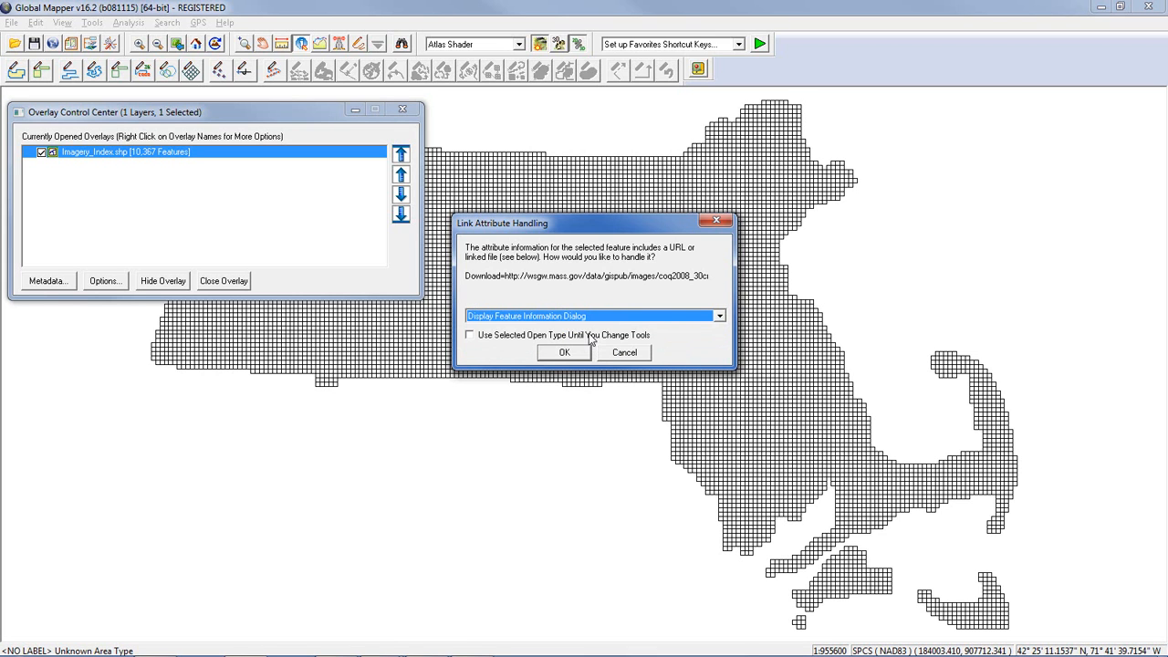
{"action": "left_click", "coordinate": [569, 354]}
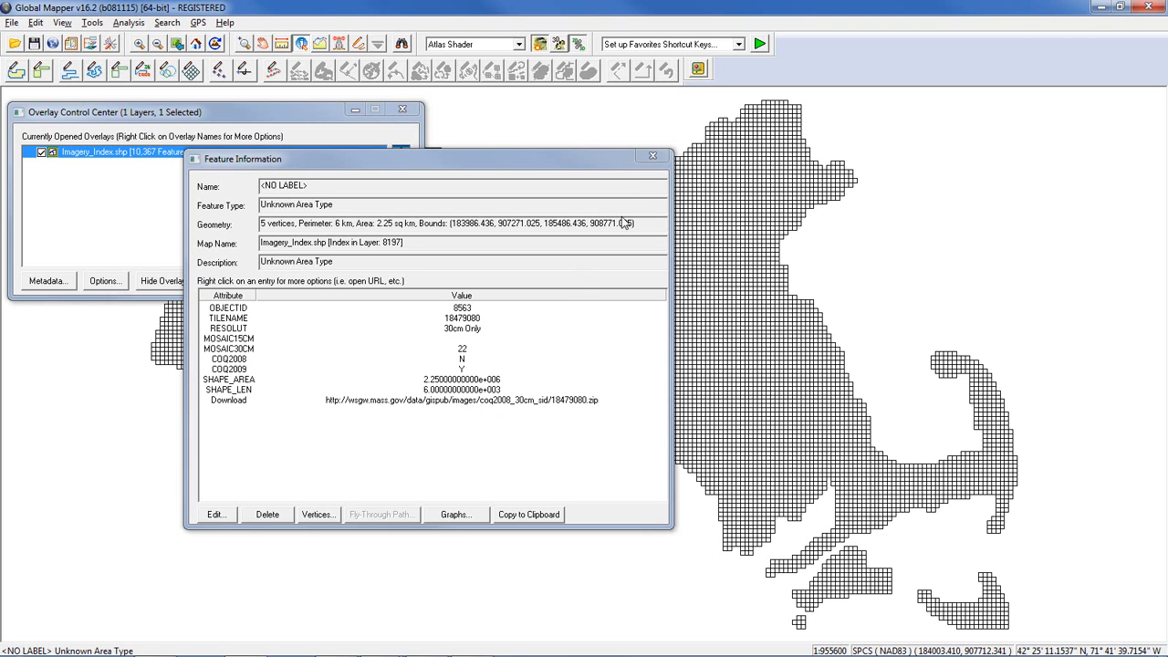
{"action": "left_click", "coordinate": [652, 156]}
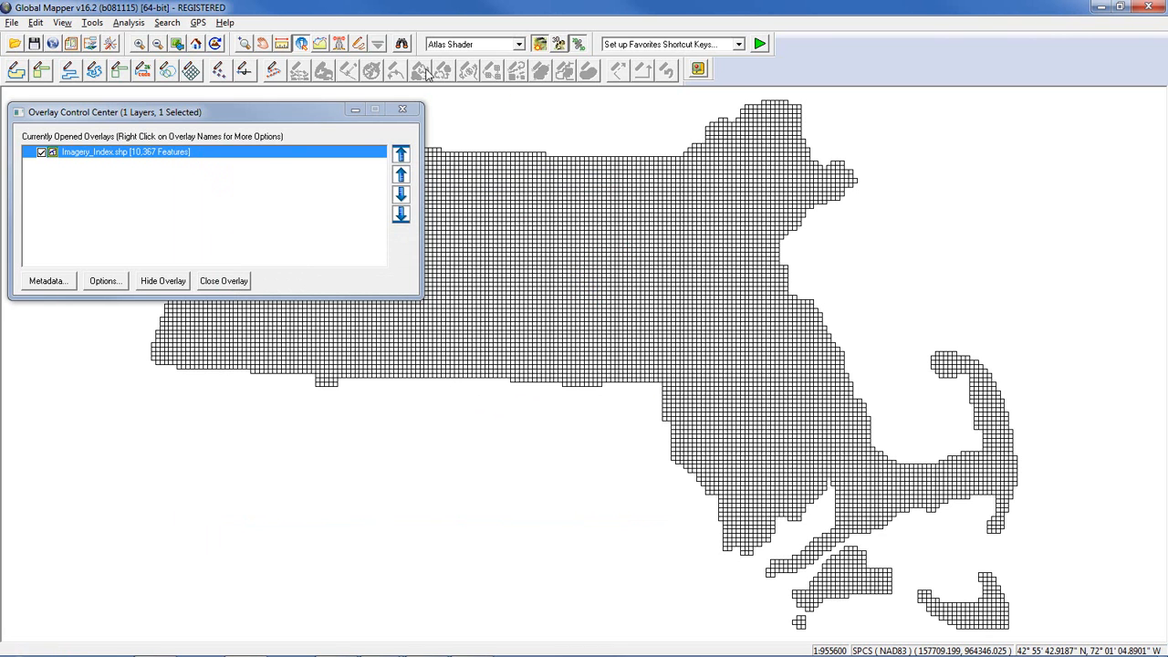
Download one index tile's file from its URL to load as a new layer, saving it on the Desktop as 18629125.zip.
{"action": "left_click", "coordinate": [244, 44]}
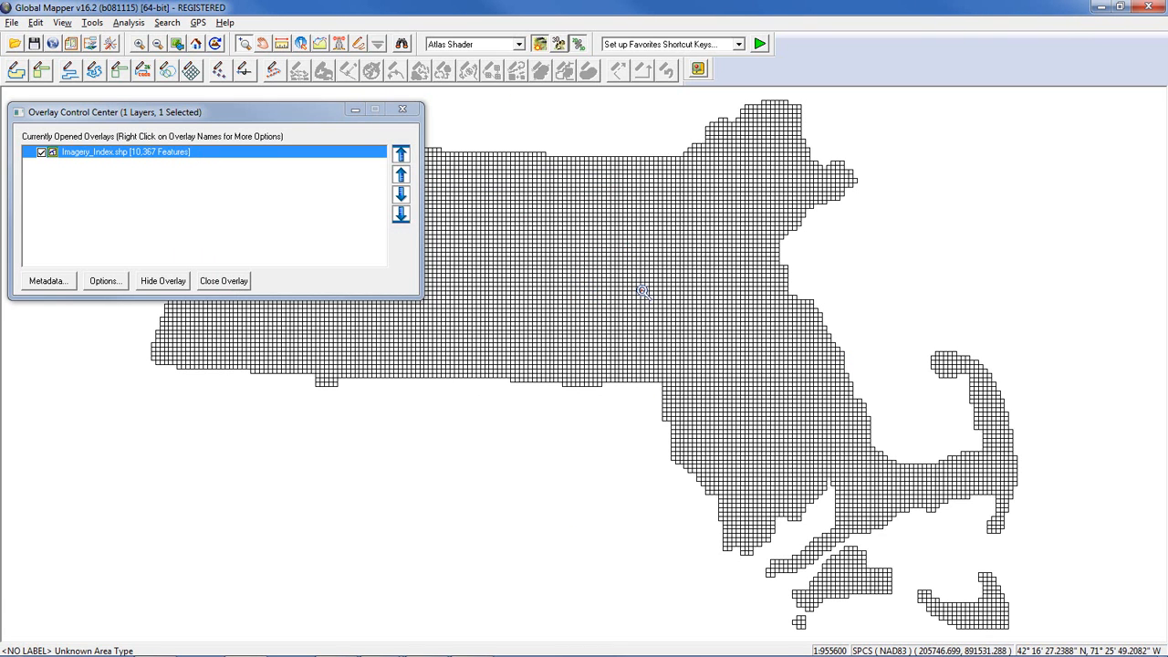
{"action": "left_click_drag", "start_coordinate": [598, 248], "coordinate": [623, 274]}
{"action": "left_click_drag", "start_coordinate": [556, 189], "coordinate": [702, 334]}
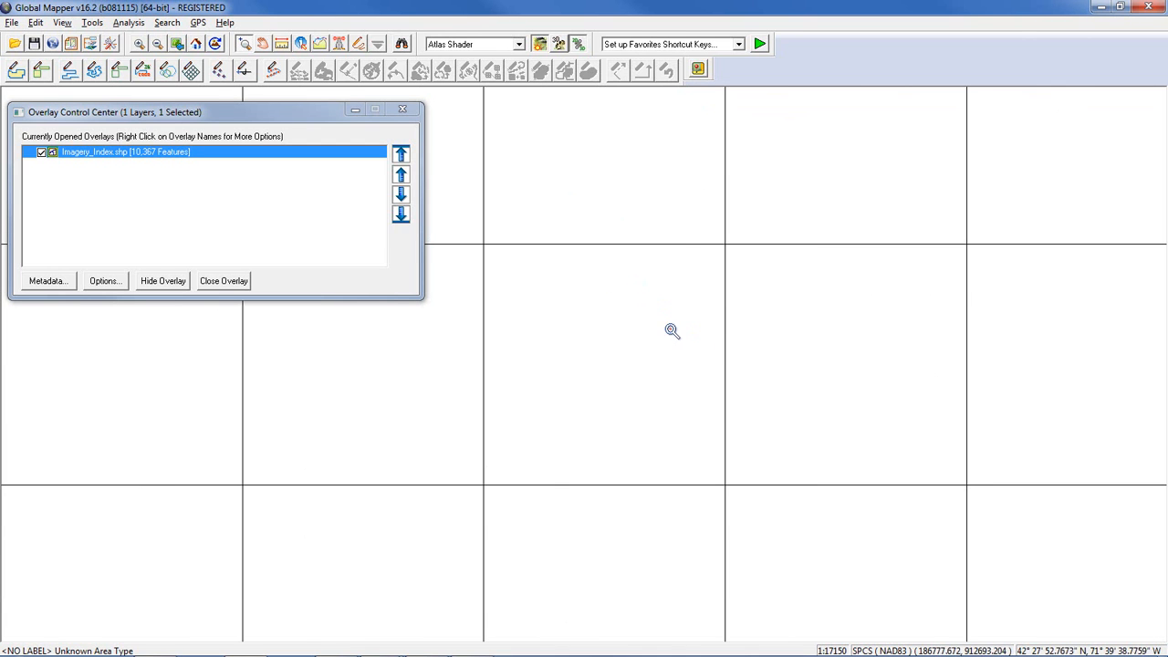
{"action": "left_click", "coordinate": [304, 45]}
{"action": "left_click", "coordinate": [639, 379]}
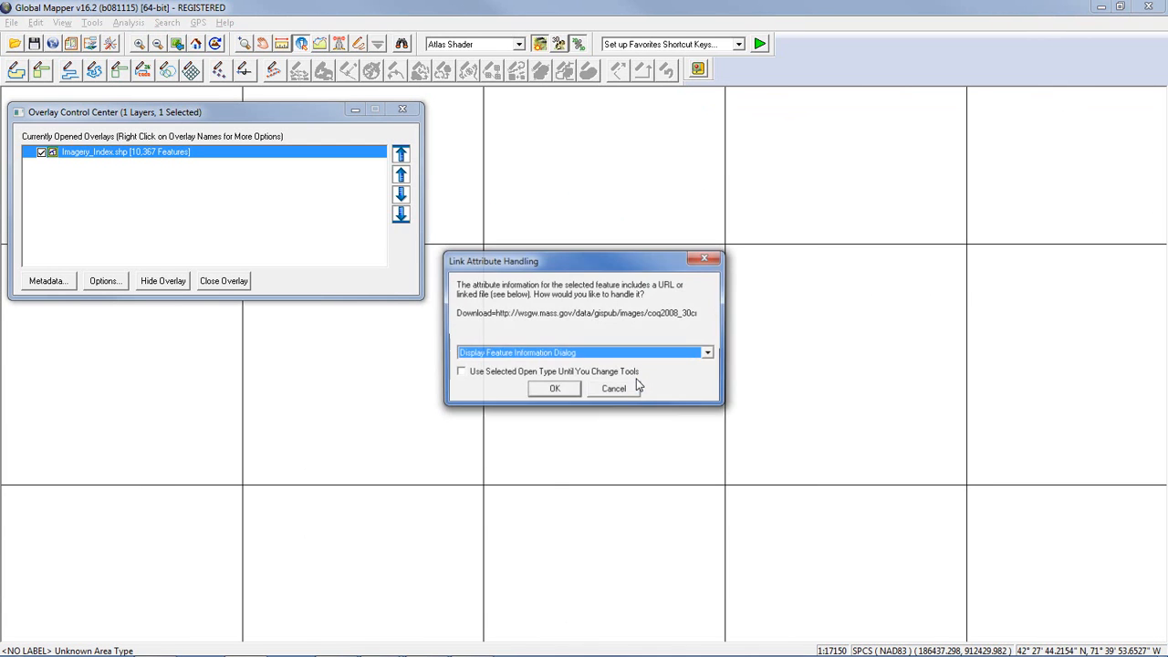
{"action": "left_click", "coordinate": [639, 355]}
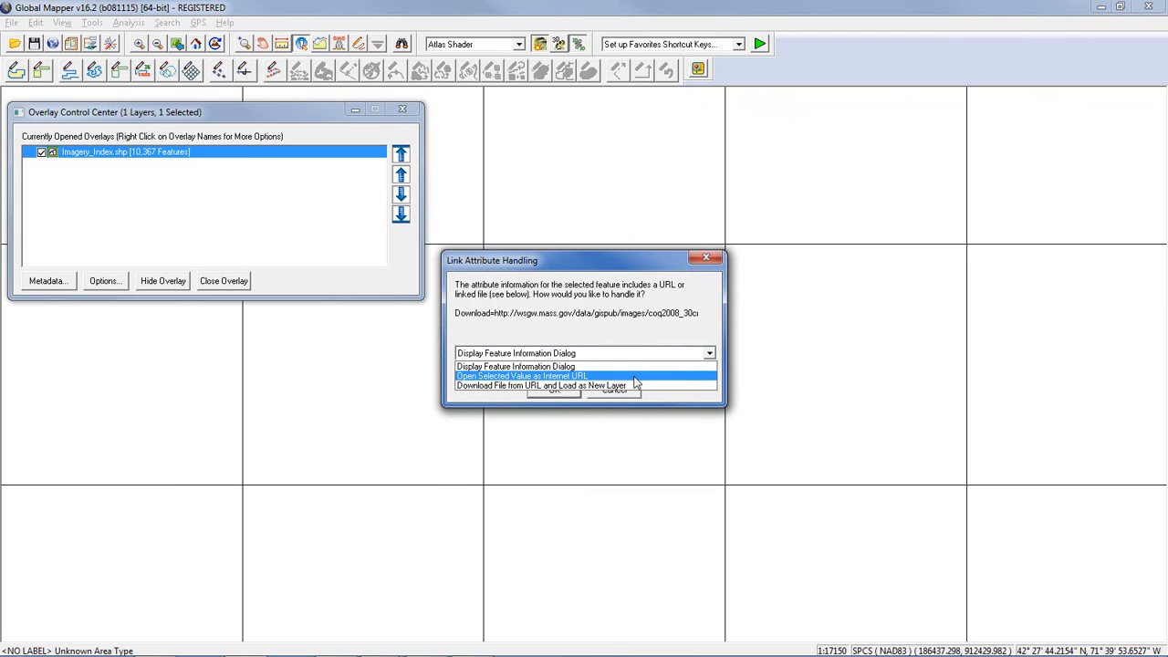
{"action": "left_click", "coordinate": [589, 386]}
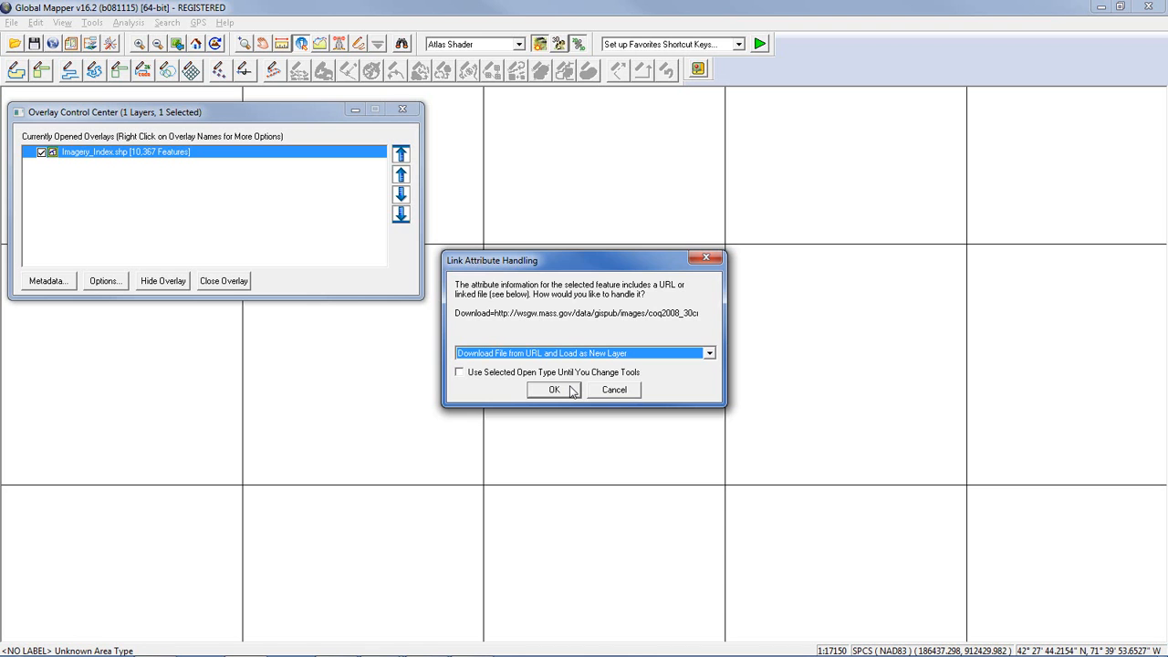
{"action": "left_click", "coordinate": [573, 390]}
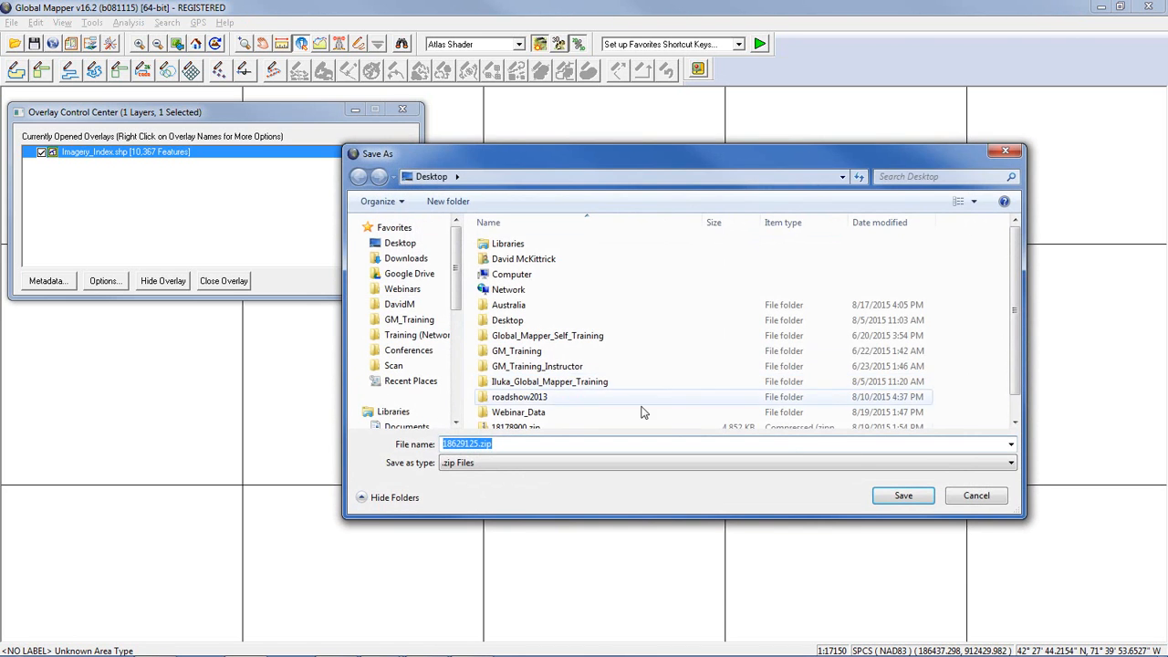
{"action": "left_click", "coordinate": [892, 495]}
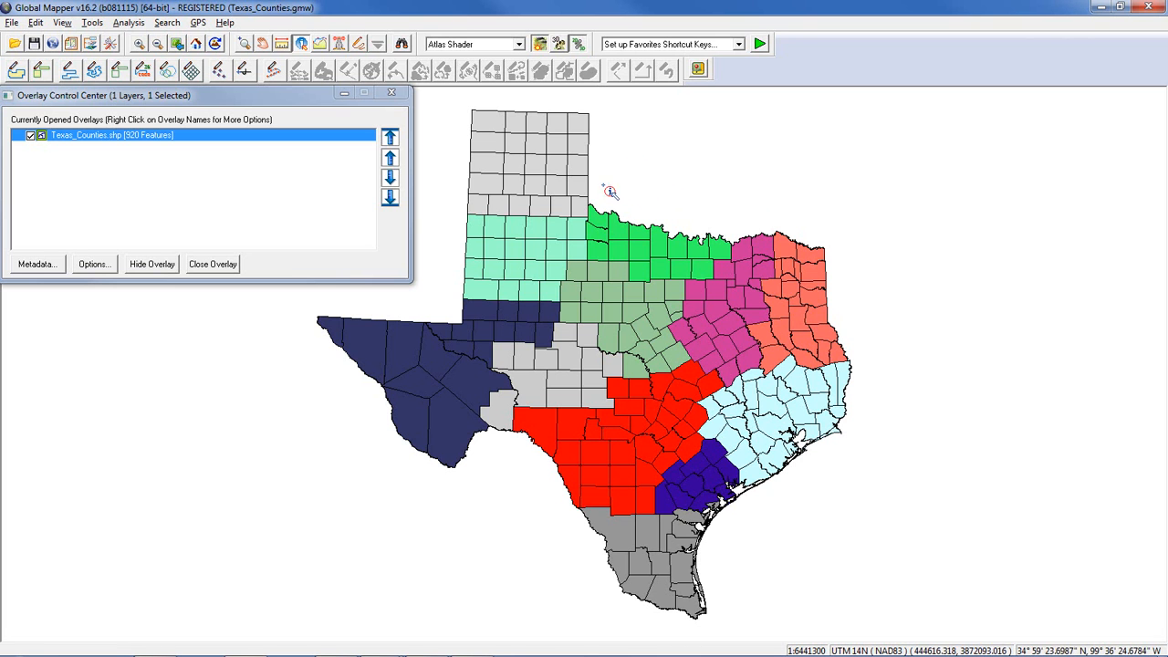
Inspect the feature information of Motley county in the Texas panhandle, including its Region attribute.
{"action": "left_click", "coordinate": [562, 237]}
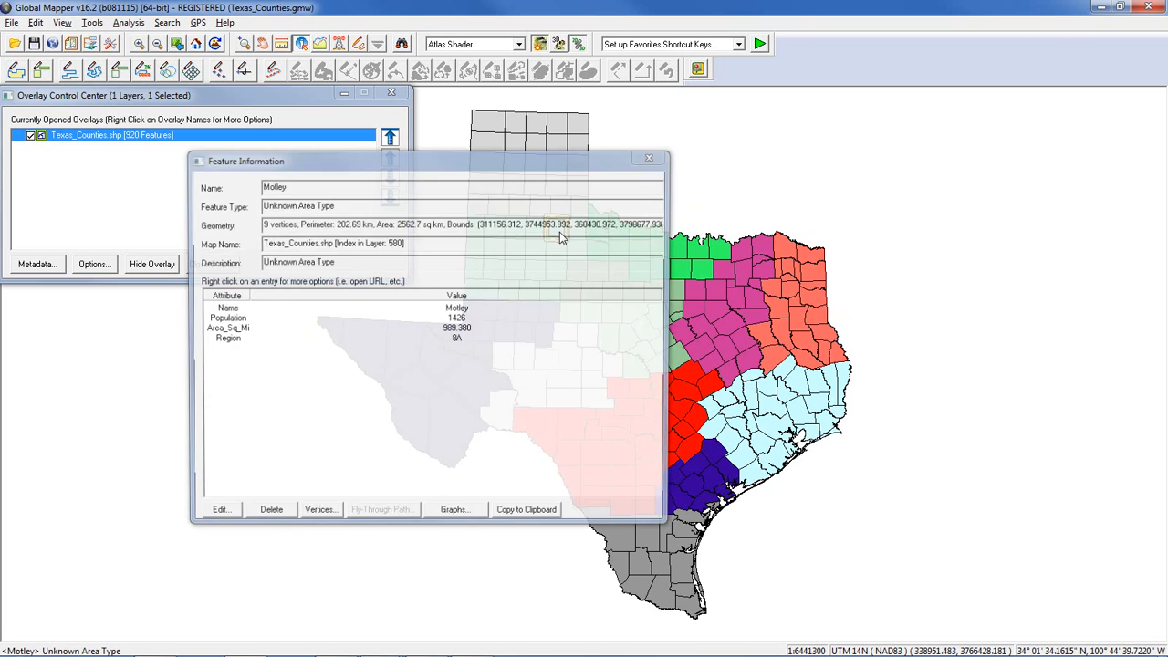
{"action": "left_click_drag", "start_coordinate": [438, 161], "coordinate": [884, 128]}
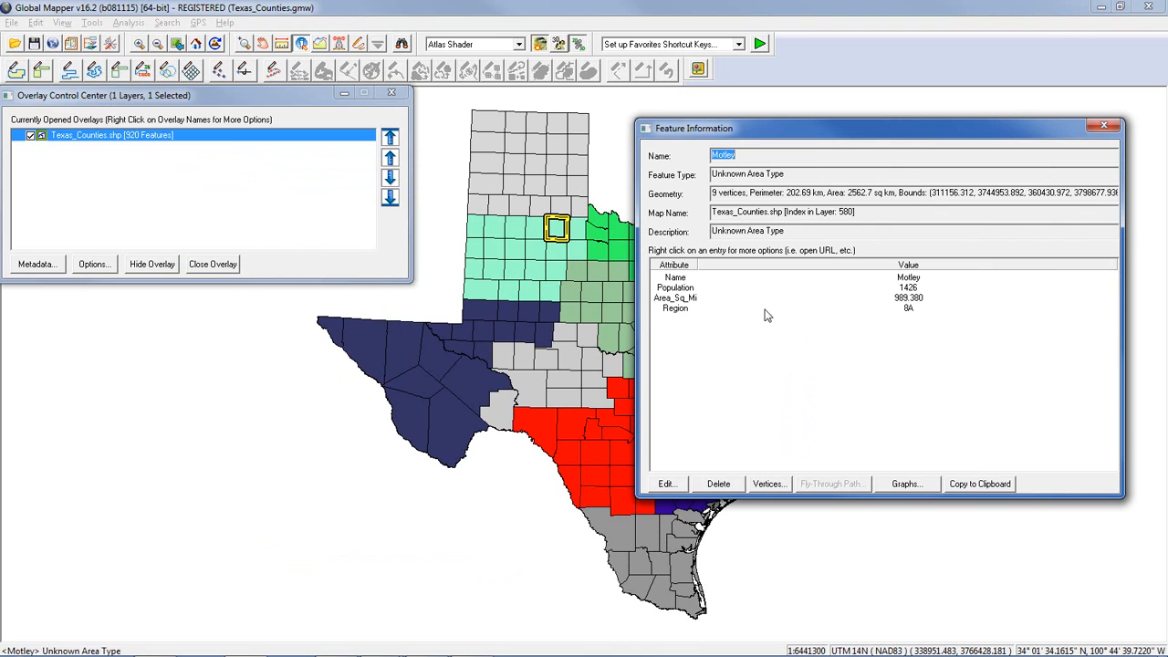
{"action": "left_click", "coordinate": [1103, 126]}
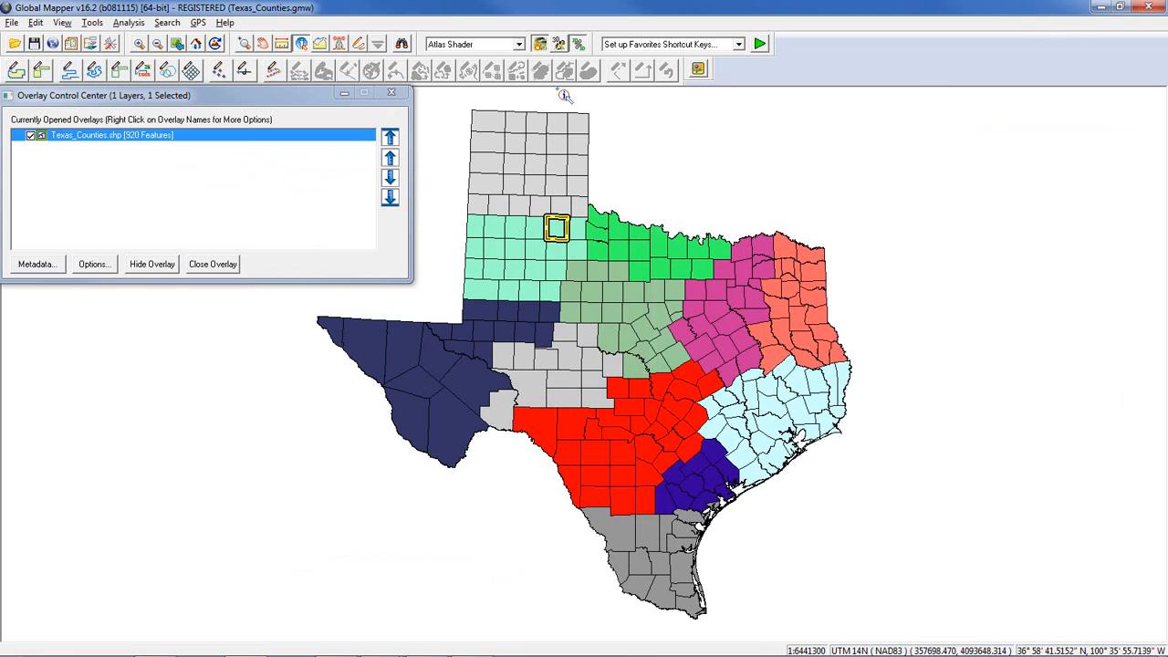
Open the vector data search with a narrower window and sort the listed Texas counties by REGION.
{"action": "left_click", "coordinate": [402, 44]}
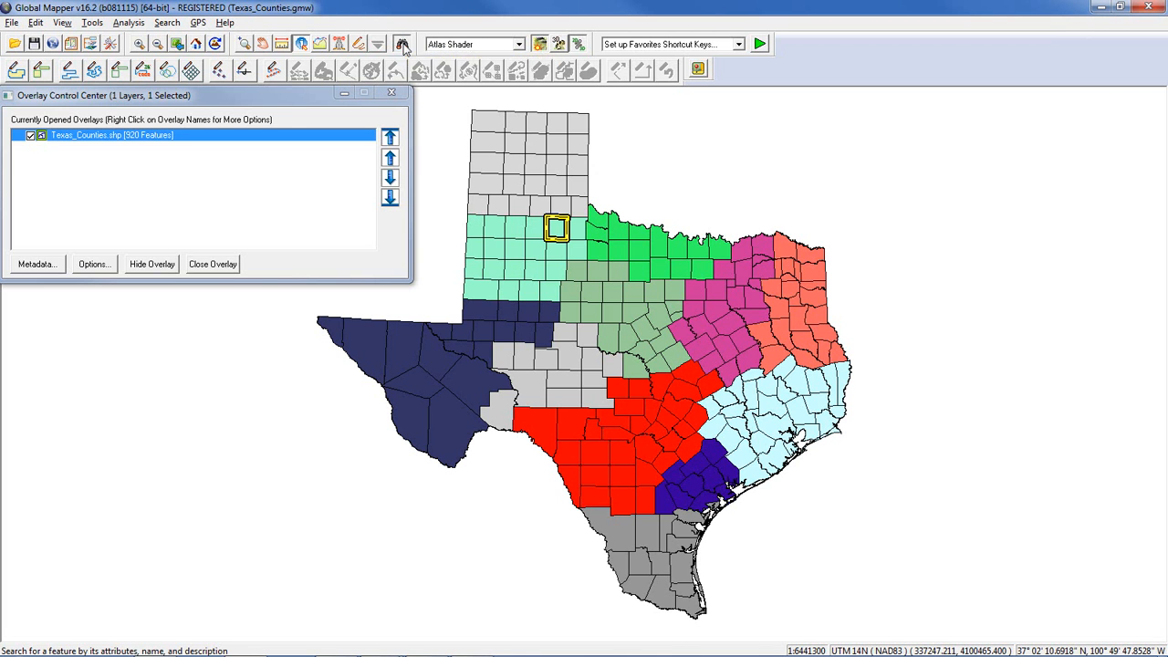
{"action": "left_click_drag", "start_coordinate": [474, 68], "coordinate": [479, 73]}
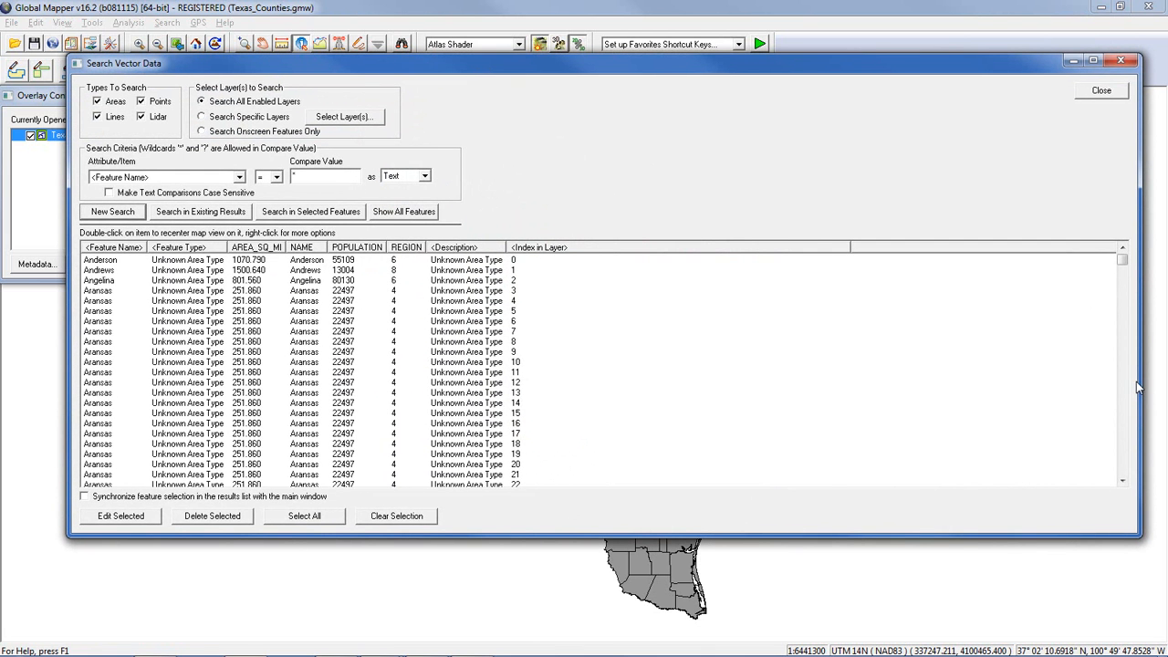
{"action": "left_click_drag", "start_coordinate": [1140, 386], "coordinate": [727, 374]}
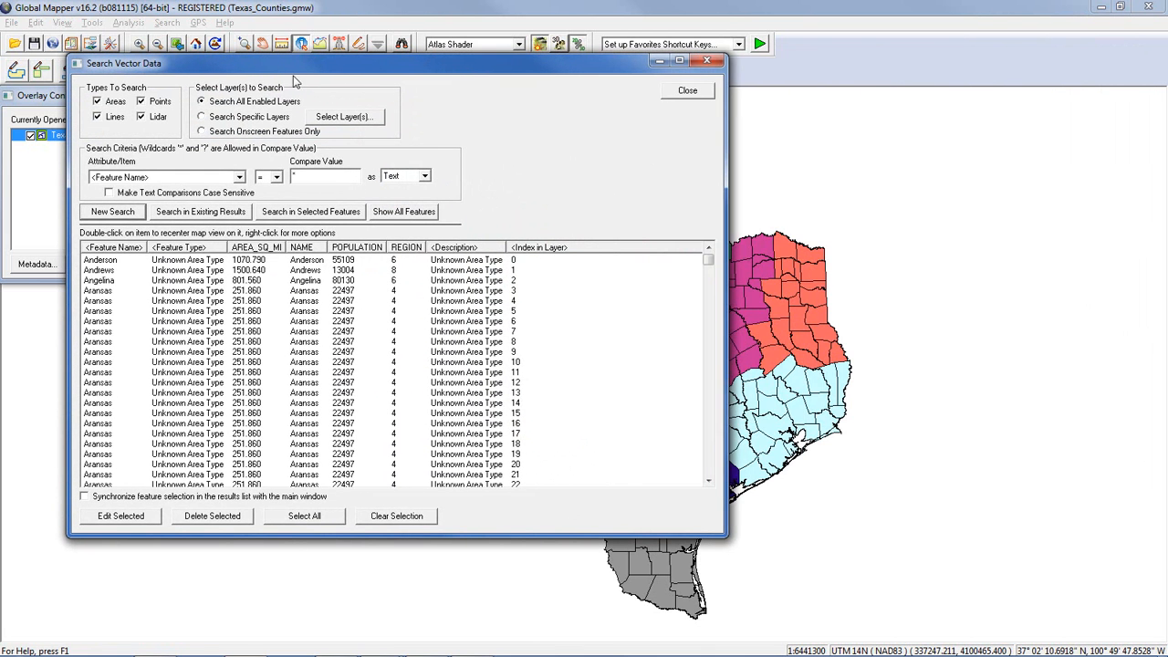
{"action": "left_click_drag", "start_coordinate": [301, 62], "coordinate": [226, 20]}
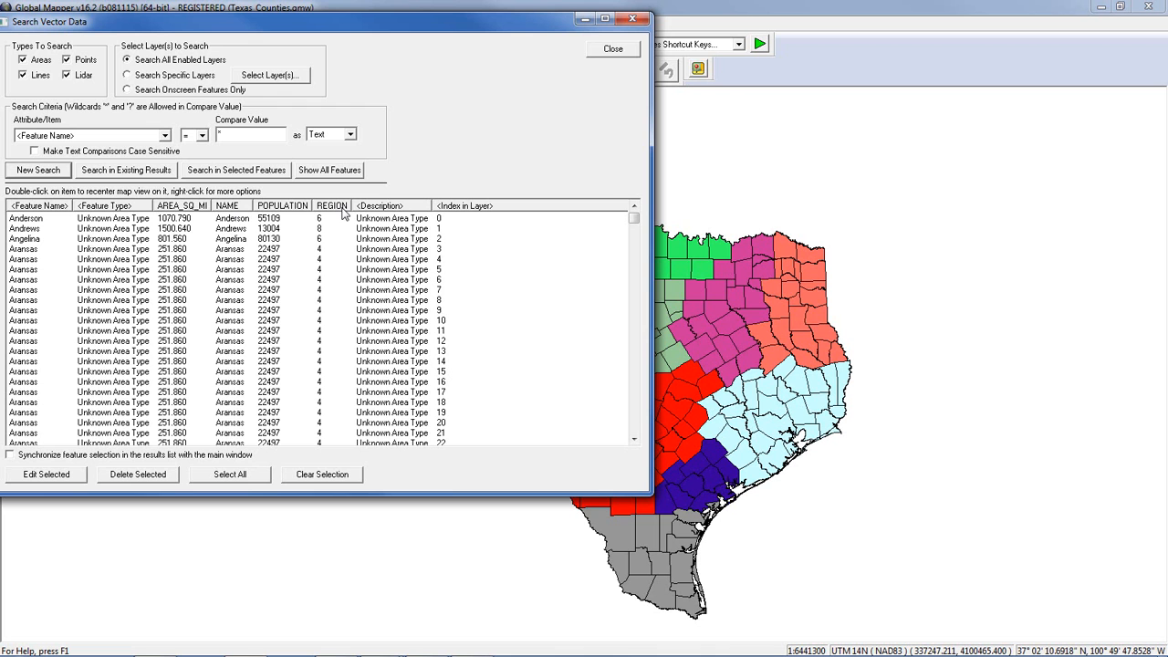
{"action": "mouse_move", "coordinate": [633, 219]}
{"action": "left_mouse_down"}
{"action": "mouse_move", "coordinate": [633, 290]}
{"action": "mouse_move", "coordinate": [632, 215]}
{"action": "left_mouse_up"}
{"action": "left_click", "coordinate": [325, 208]}
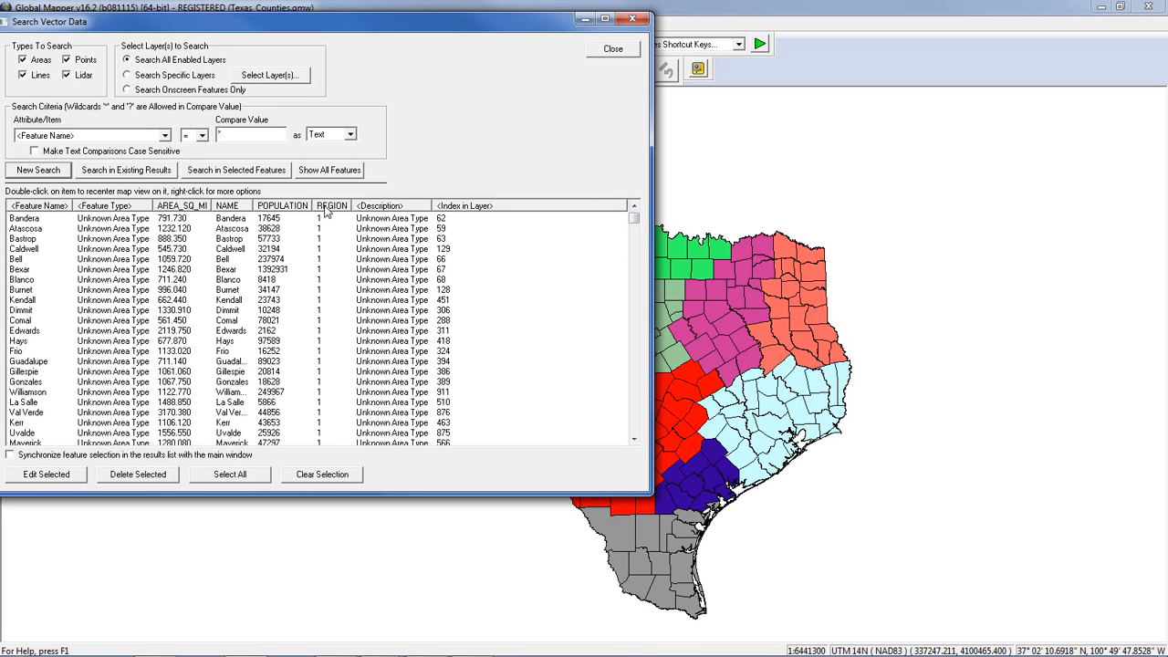
{"action": "left_click_drag", "start_coordinate": [633, 221], "coordinate": [608, 228]}
Run a new search for features whose REGION equals 8 compared as Number, and review the full results list.
{"action": "left_click", "coordinate": [166, 136]}
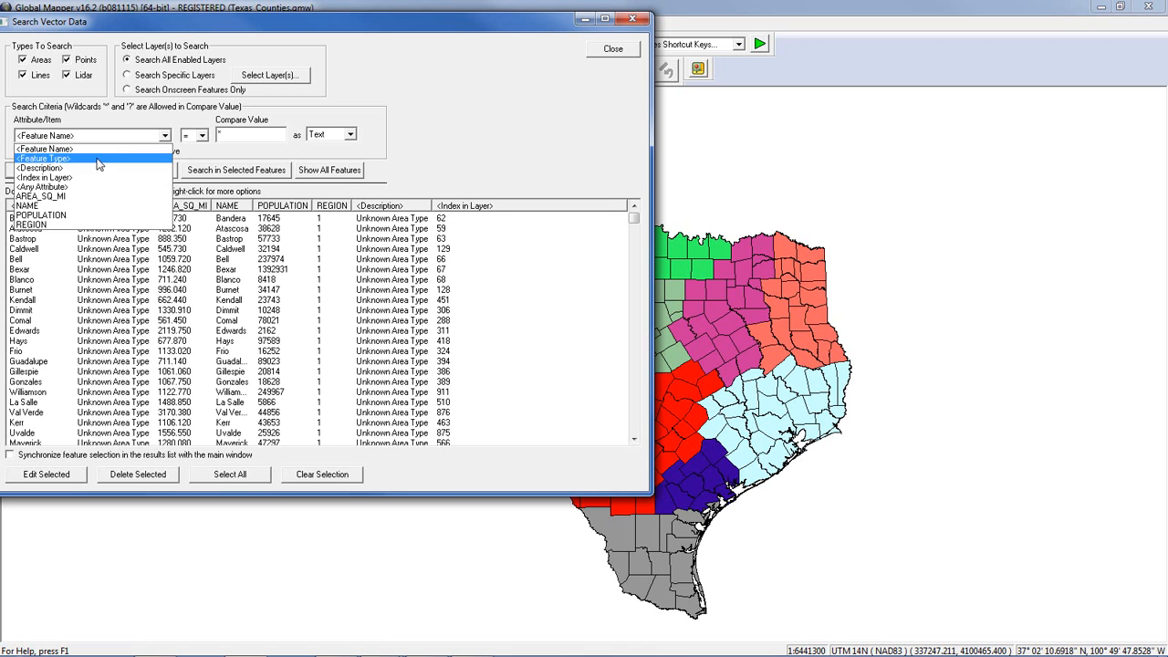
{"action": "left_click", "coordinate": [66, 225]}
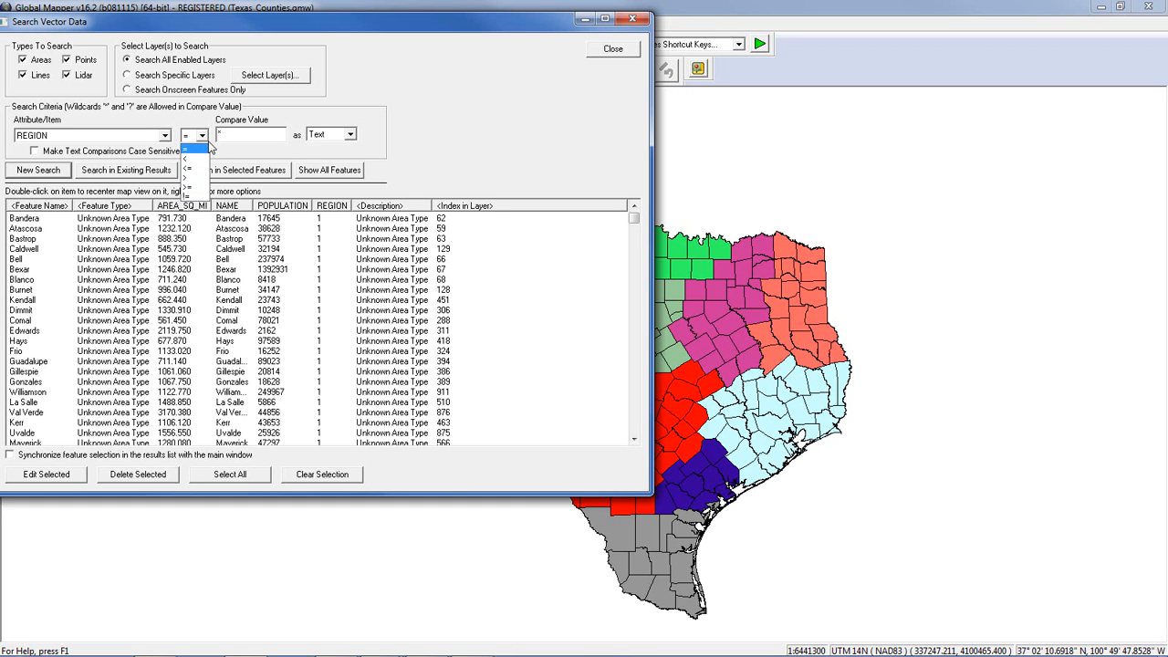
{"action": "left_click", "coordinate": [206, 136]}
{"action": "key", "text": "Tab"}
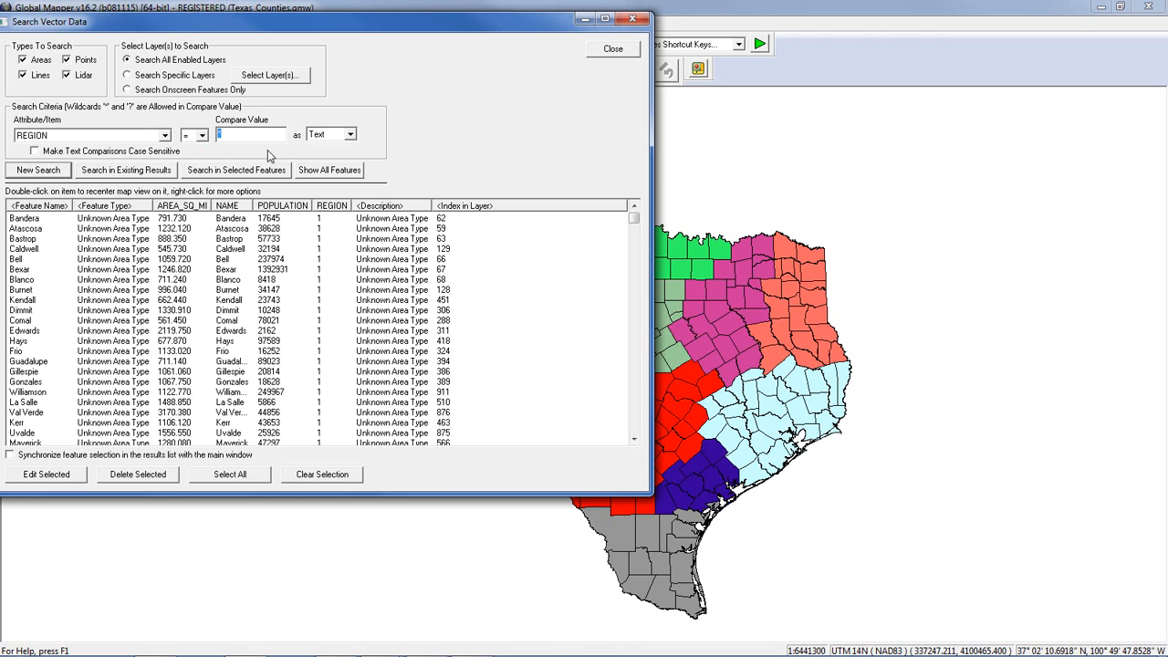
{"action": "type", "text": "8"}
{"action": "left_click", "coordinate": [350, 135]}
{"action": "left_click", "coordinate": [330, 153]}
{"action": "left_click", "coordinate": [40, 171]}
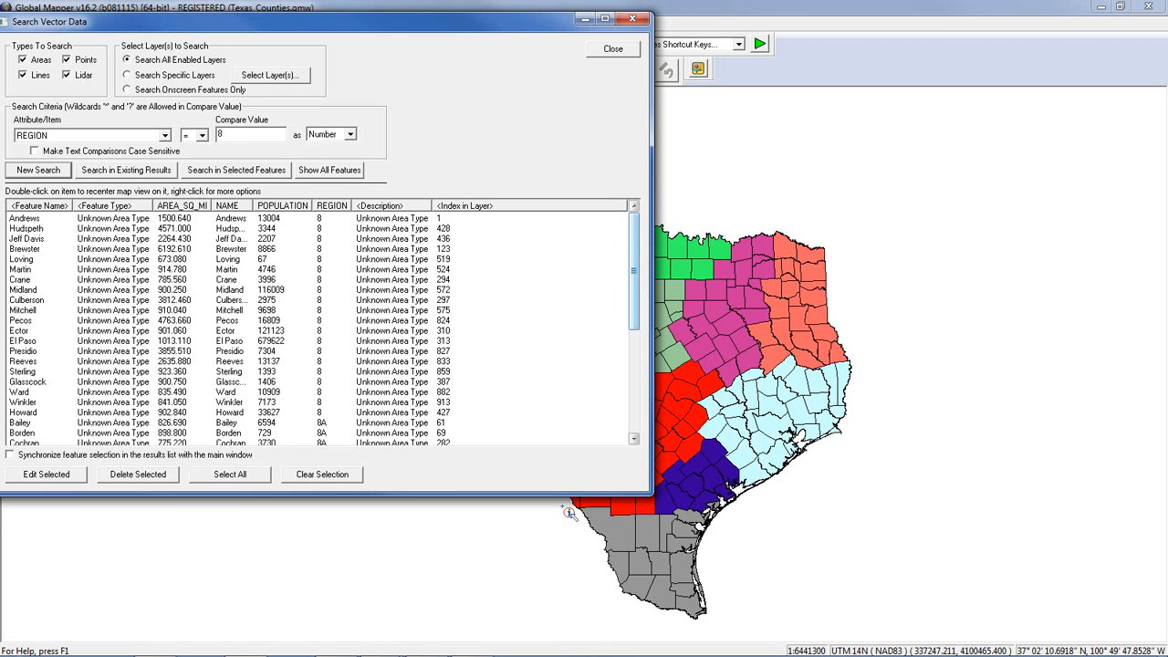
{"action": "left_click_drag", "start_coordinate": [549, 494], "coordinate": [547, 638]}
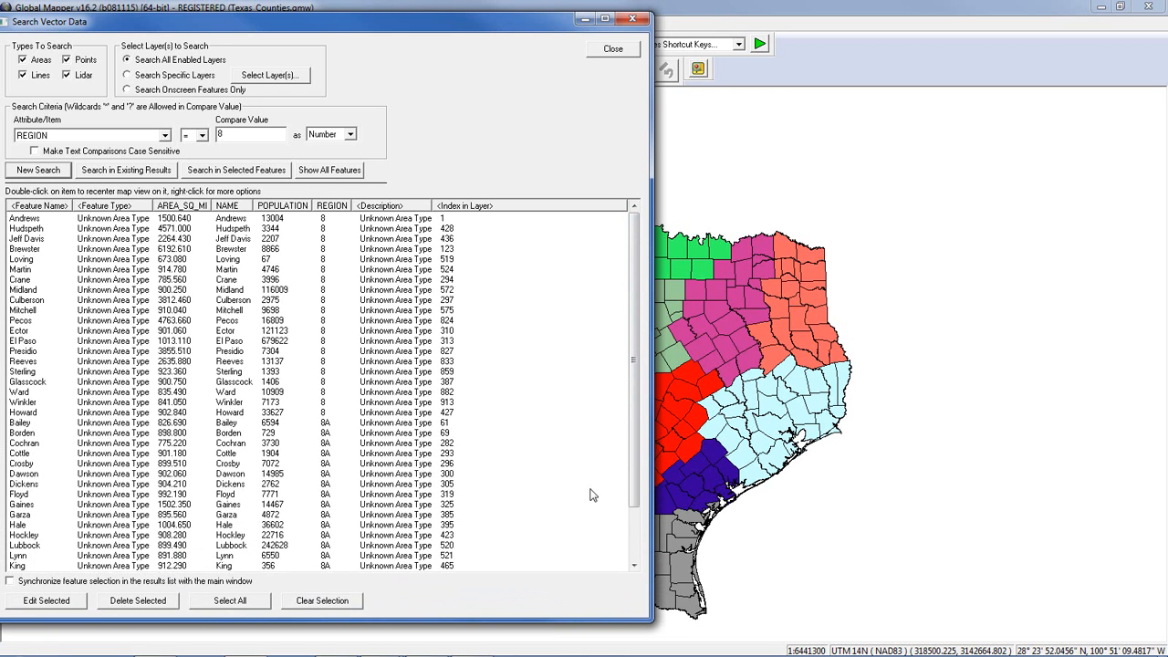
{"action": "scroll", "coordinate": [629, 504], "scroll_direction": "down", "scroll_amount": 2}
{"action": "scroll", "coordinate": [628, 503], "scroll_direction": "down", "scroll_amount": 1}
{"action": "scroll", "coordinate": [628, 504], "scroll_direction": "up", "scroll_amount": 3}
Change the comparison type to Text and rerun the search for REGION equal to 8.
{"action": "left_click", "coordinate": [350, 135]}
{"action": "left_click", "coordinate": [342, 148]}
{"action": "left_click", "coordinate": [43, 172]}
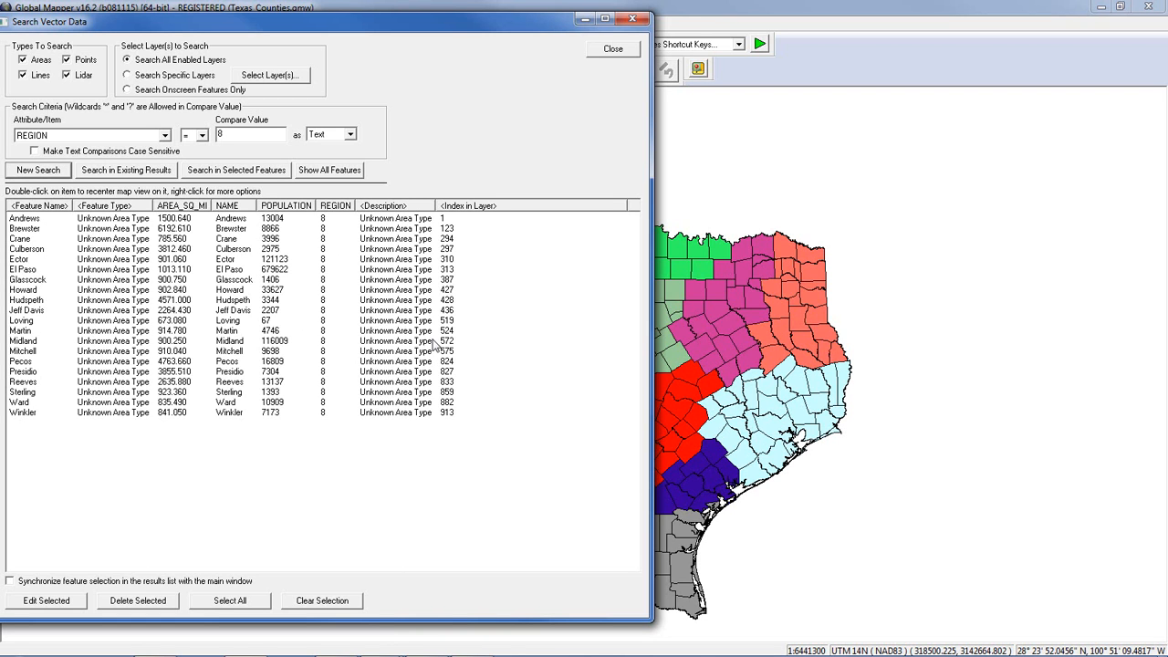
Select Andrews county from the search results in the Digitizer tool and uncover the map to see it.
{"action": "left_click", "coordinate": [293, 223]}
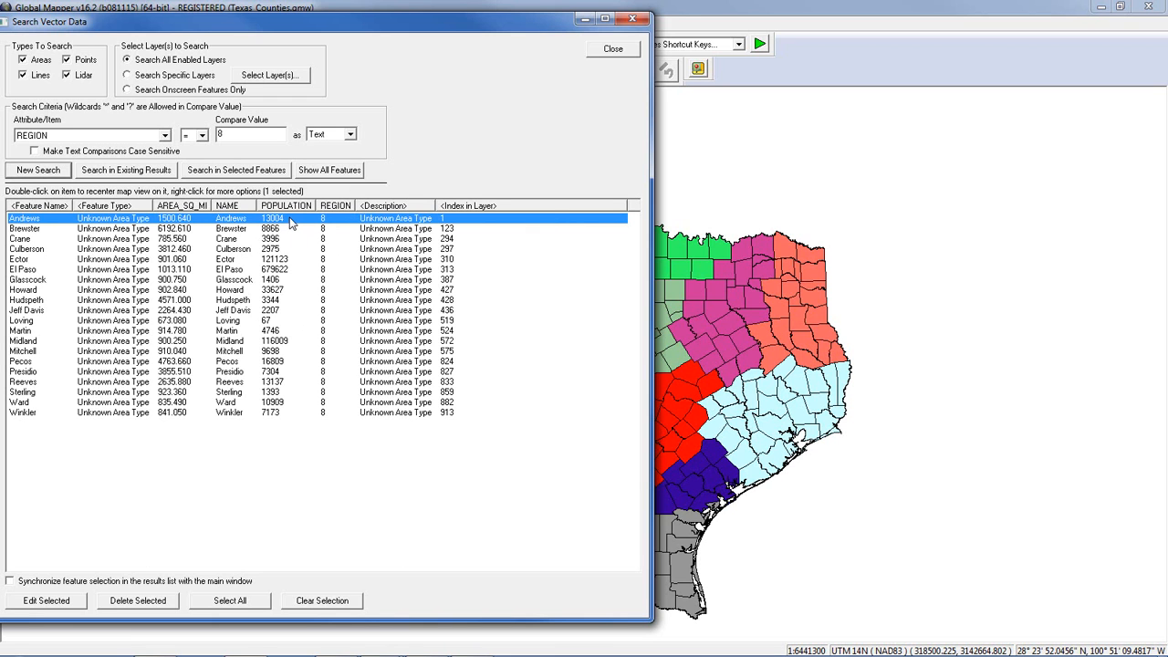
{"action": "right_click", "coordinate": [292, 223]}
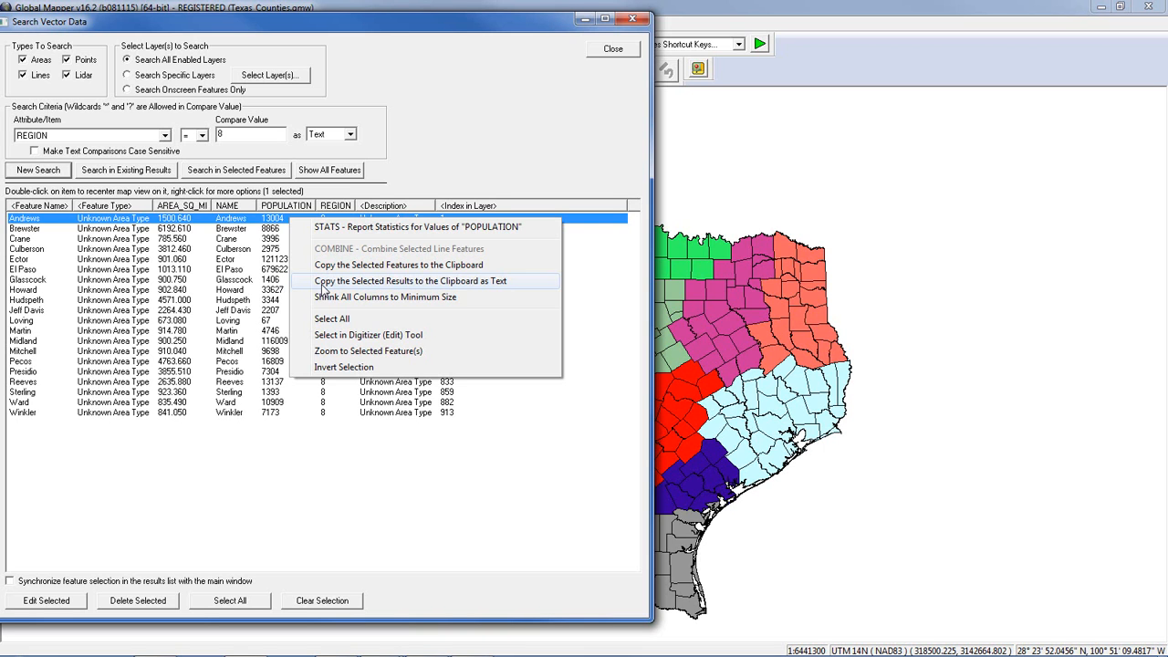
{"action": "left_click", "coordinate": [340, 335]}
{"action": "left_click_drag", "start_coordinate": [433, 31], "coordinate": [779, 420]}
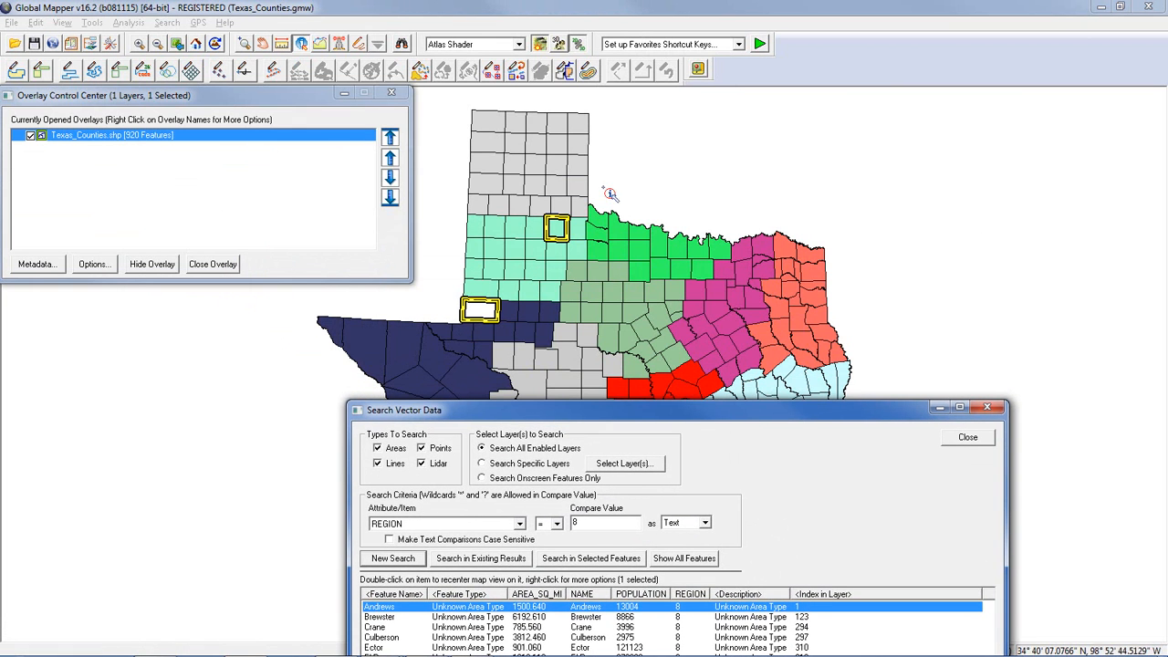
Bring the search results list back into full view and select all the Region 8 counties in it.
{"action": "left_click_drag", "start_coordinate": [696, 410], "coordinate": [543, 63]}
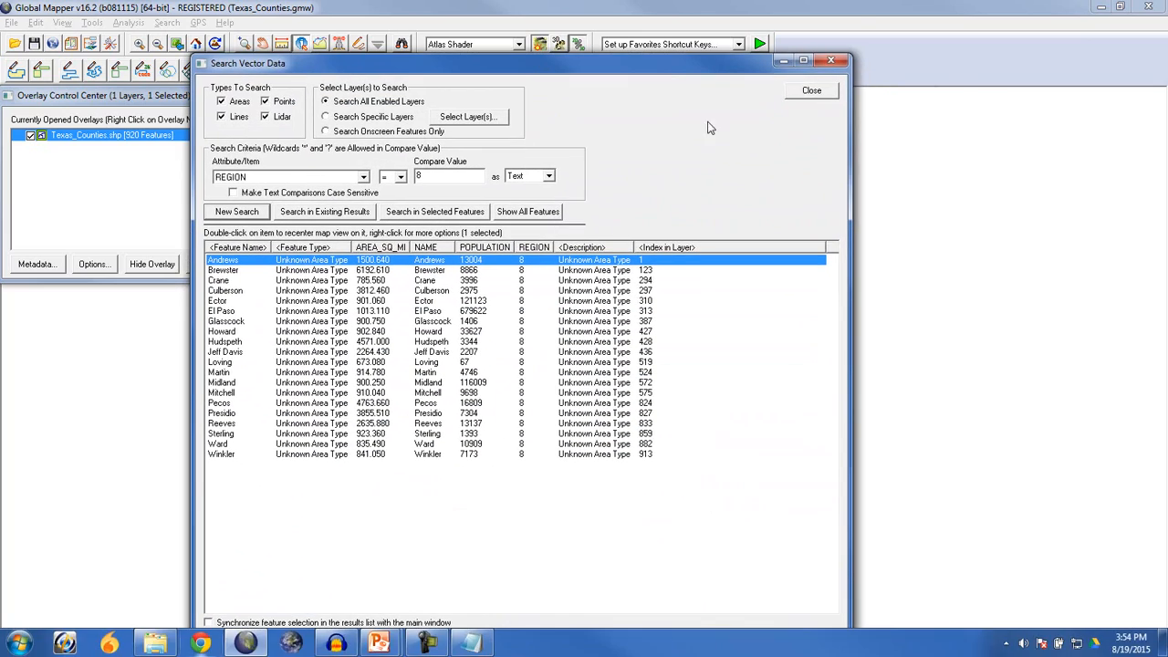
{"action": "left_click_drag", "start_coordinate": [657, 69], "coordinate": [589, 35]}
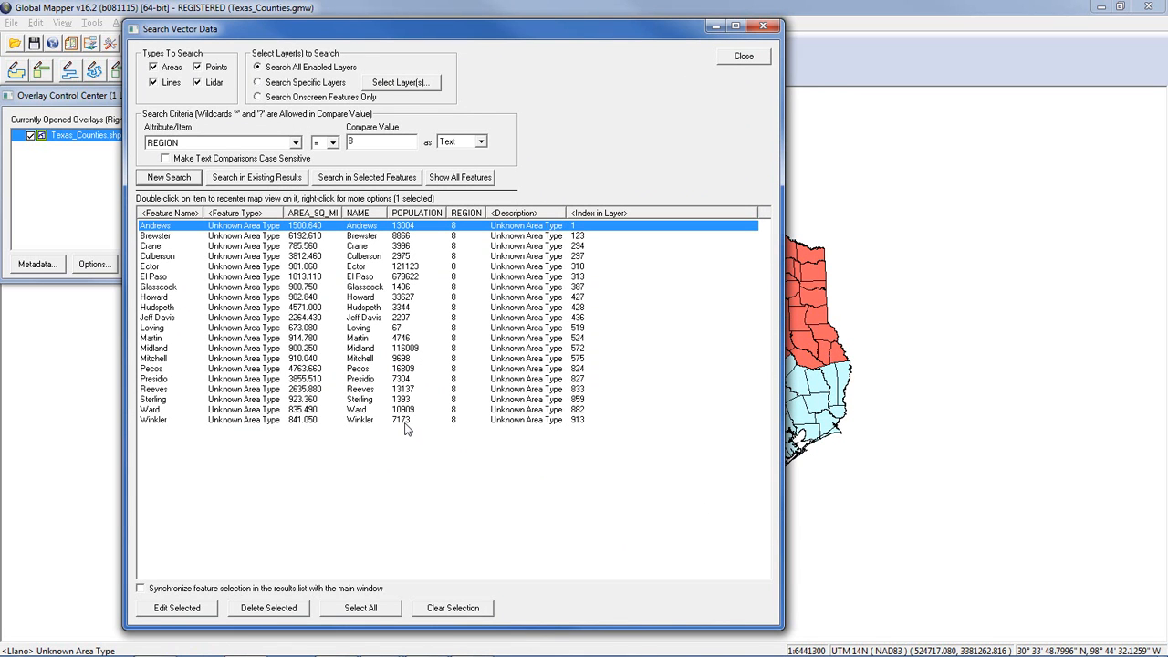
{"action": "right_click", "coordinate": [372, 370]}
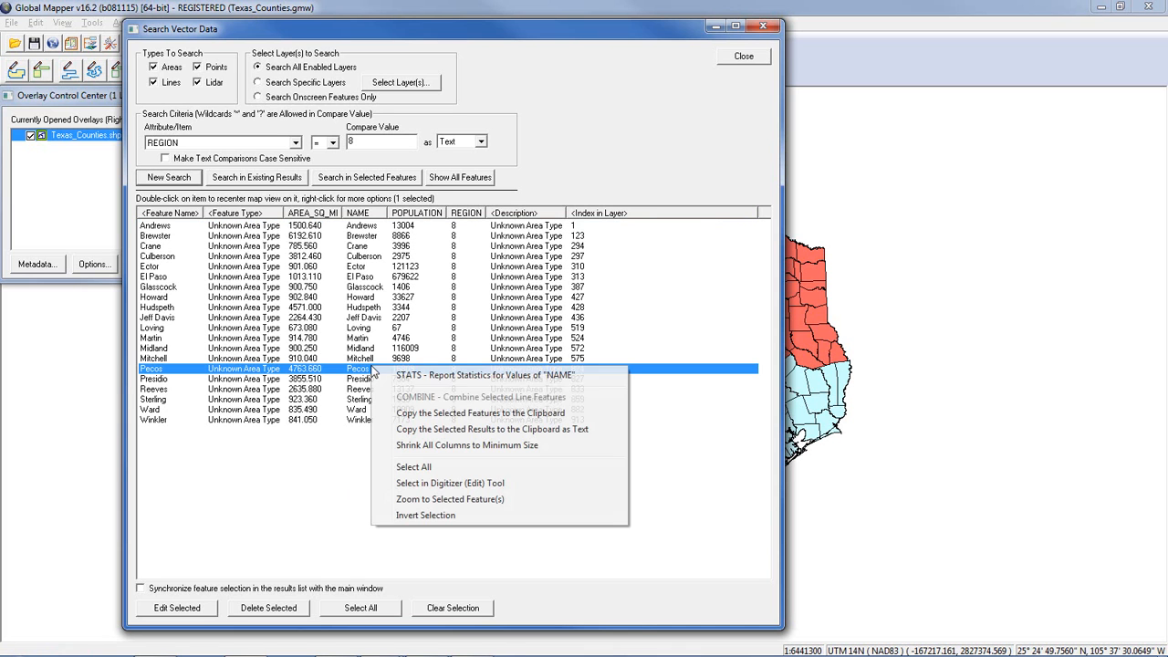
{"action": "left_click", "coordinate": [409, 467]}
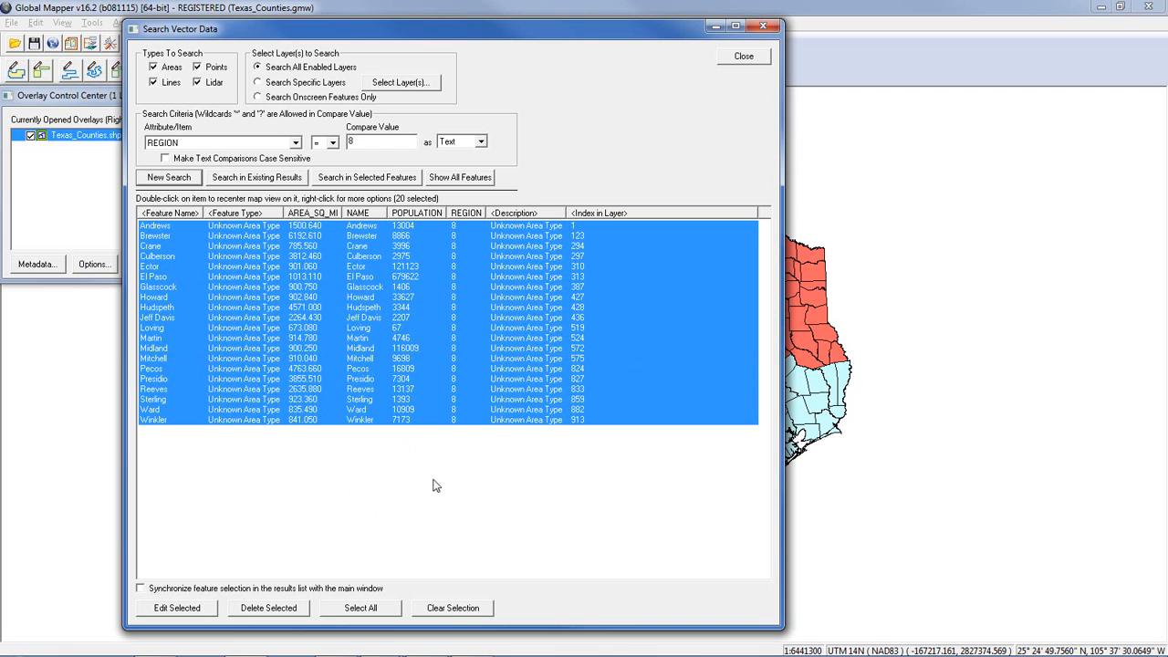
Copy the selected Region 8 search results to the clipboard as text and paste them at cell A1 of a blank Excel workbook.
{"action": "right_click", "coordinate": [447, 337]}
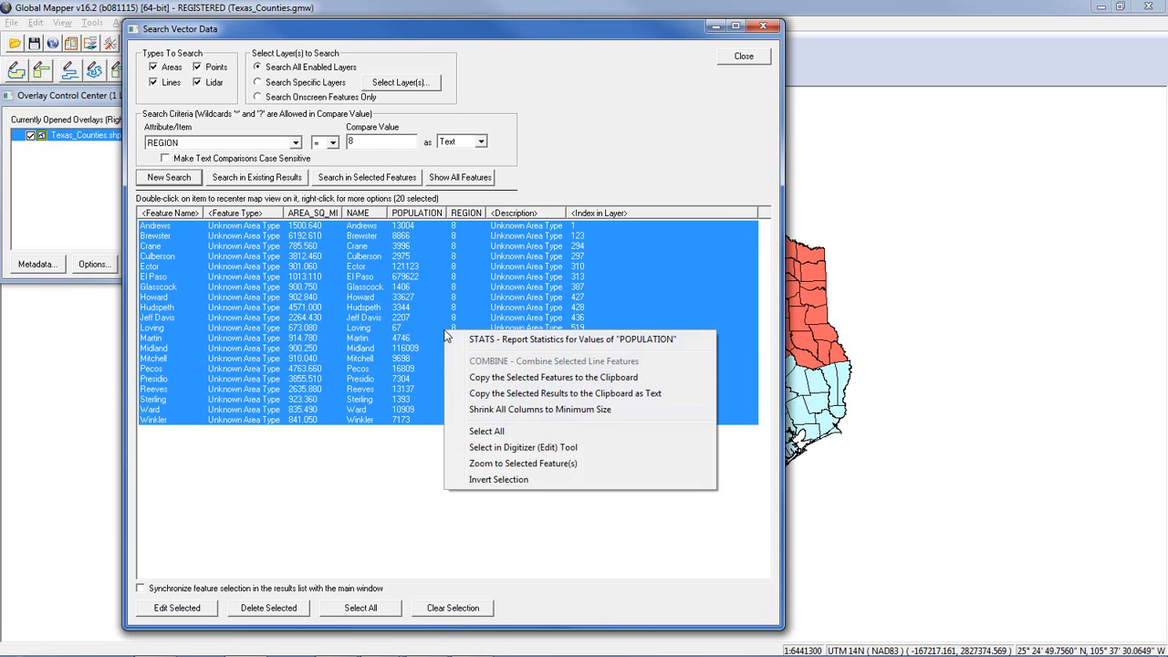
{"action": "left_click", "coordinate": [500, 399]}
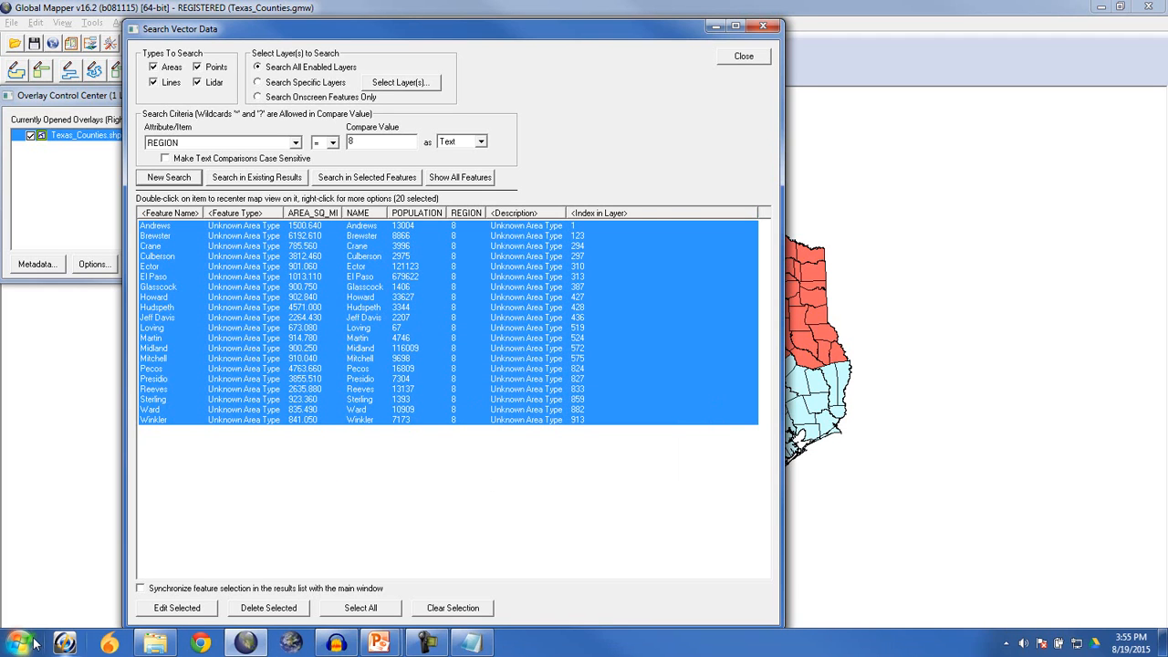
{"action": "left_click", "coordinate": [20, 643]}
{"action": "left_click", "coordinate": [91, 341]}
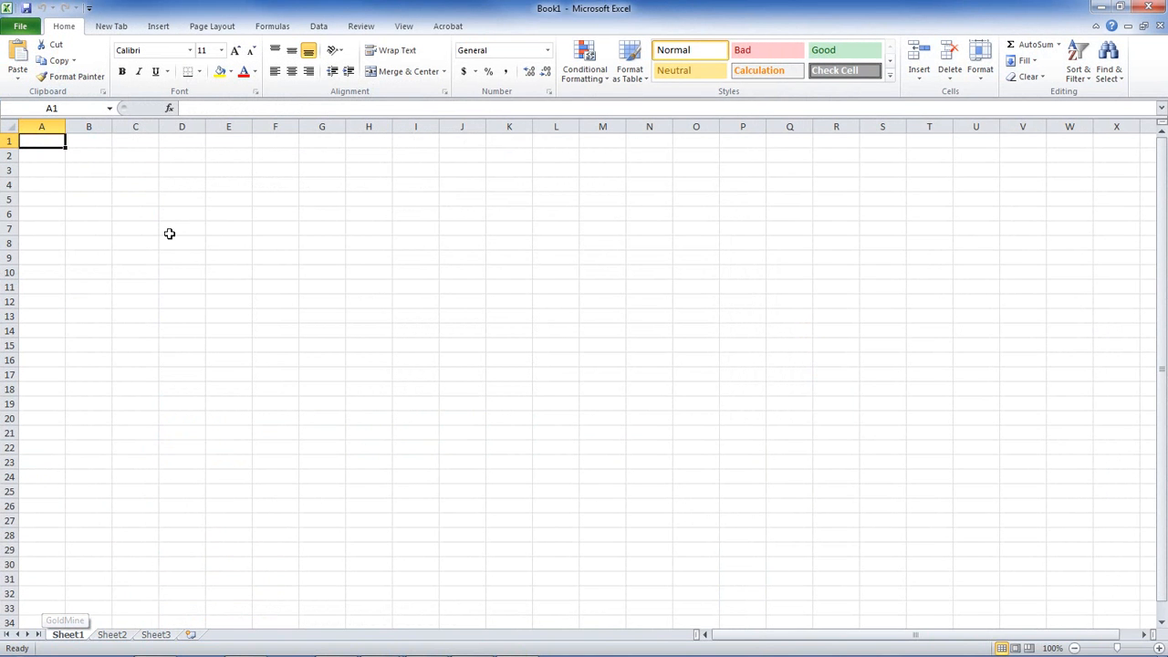
{"action": "key", "text": "ctrl+v"}
Split the pasted county text into columns with the Text Import Wizard as delimited data, adding comma to the space delimiter.
{"action": "left_click", "coordinate": [95, 452]}
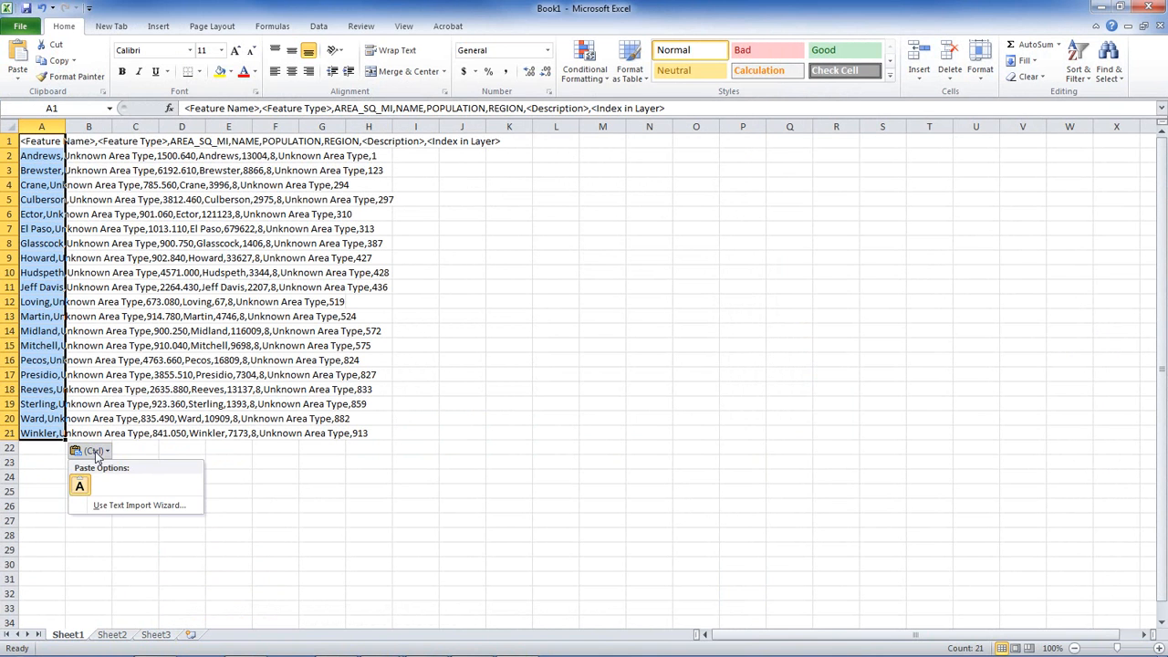
{"action": "left_click", "coordinate": [113, 506]}
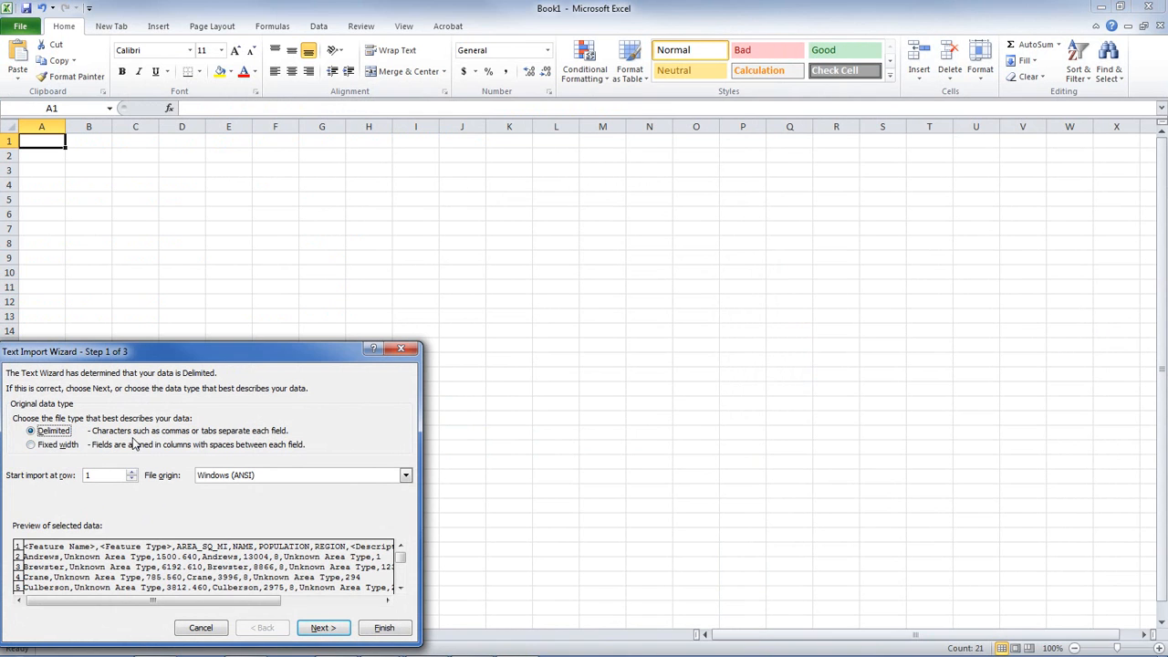
{"action": "left_click", "coordinate": [321, 628]}
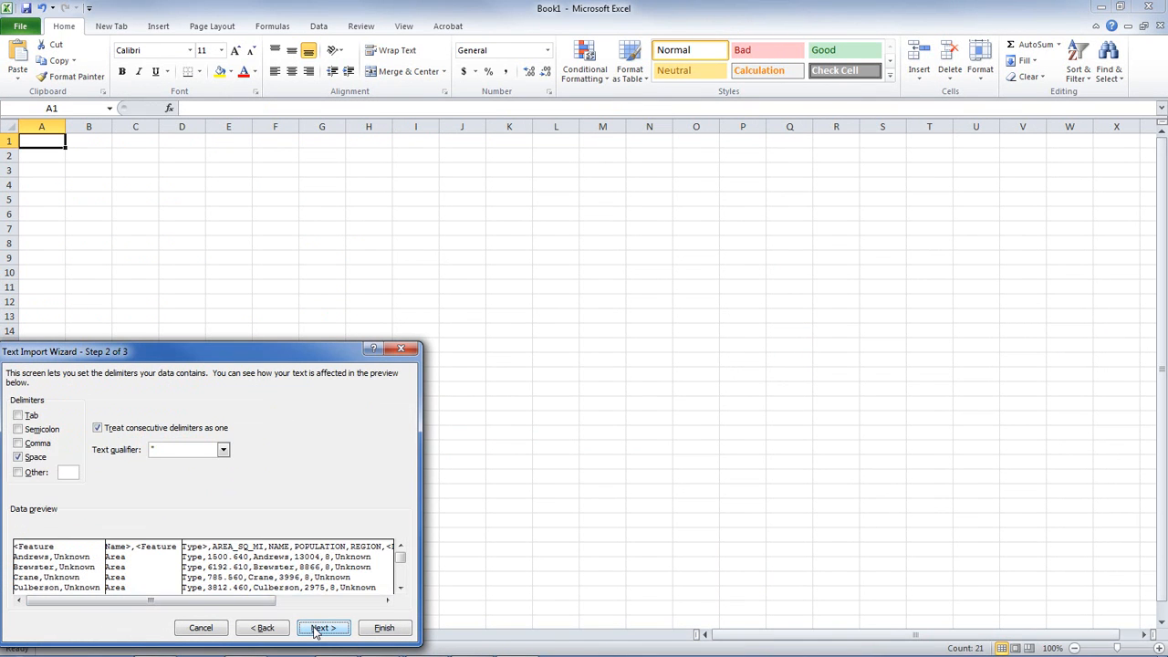
{"action": "key", "text": "alt+c"}
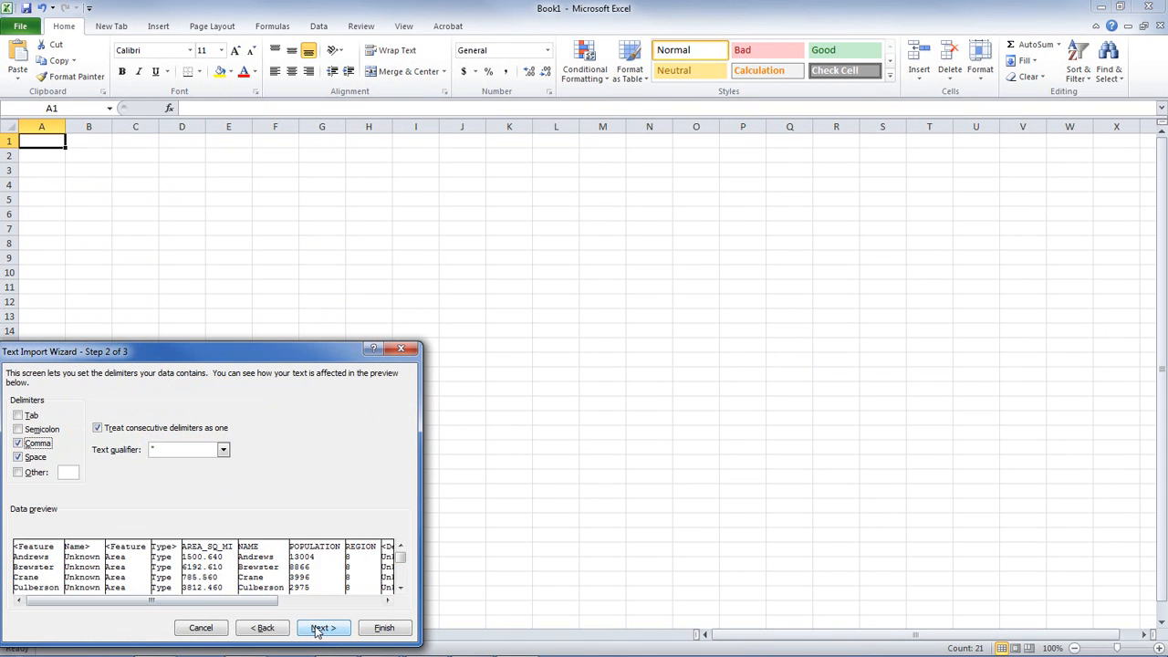
{"action": "left_click", "coordinate": [321, 628]}
{"action": "left_click", "coordinate": [385, 628]}
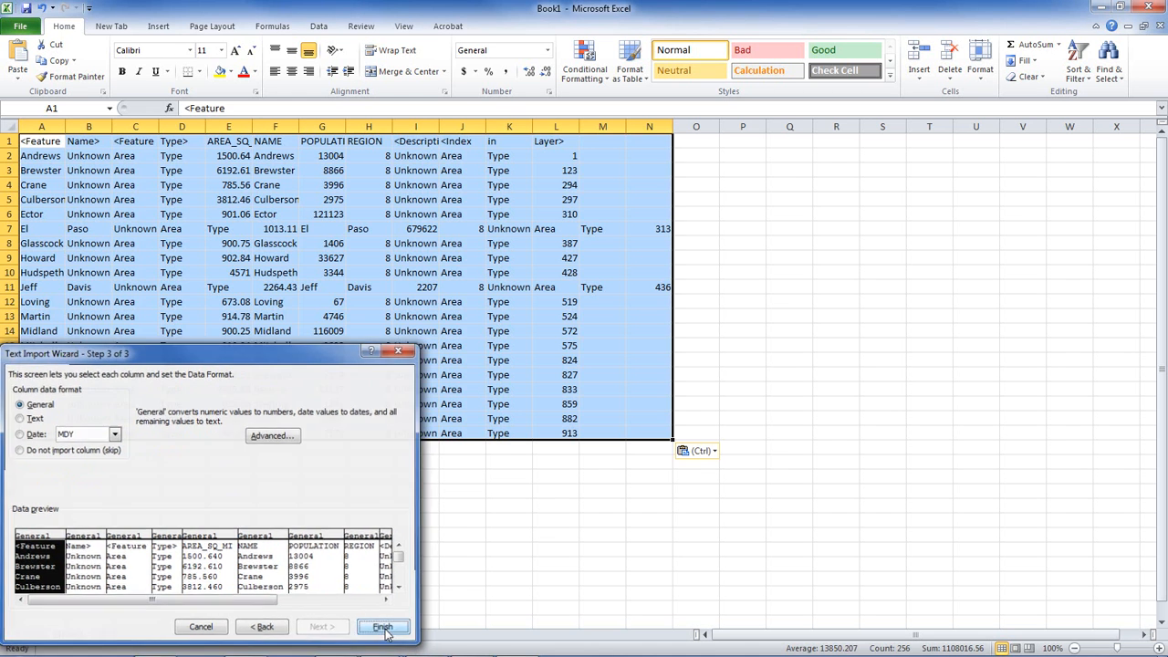
{"action": "left_click", "coordinate": [690, 505]}
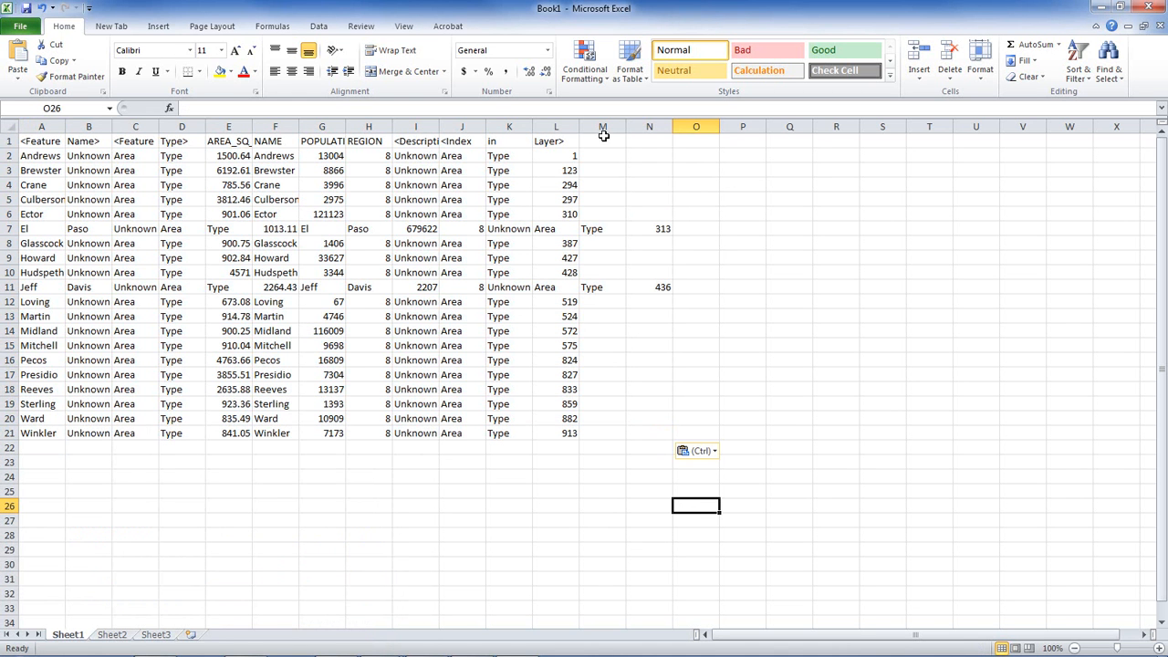
{"action": "left_click", "coordinate": [66, 126]}
{"action": "left_click", "coordinate": [67, 126]}
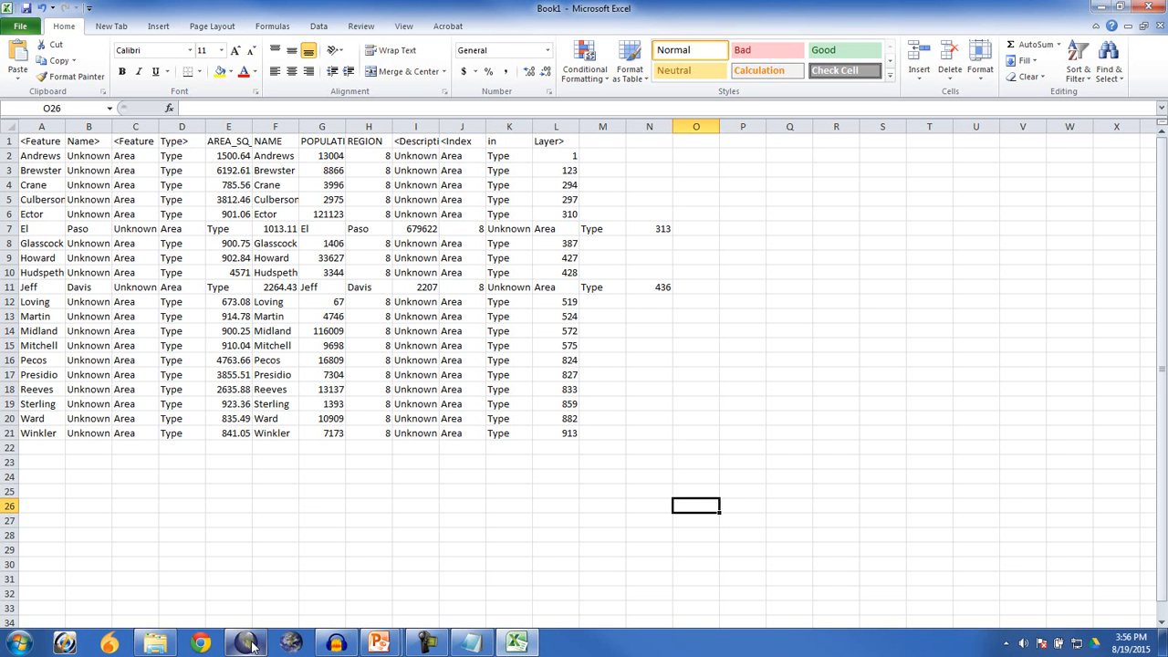
Return to Global Mapper, clear the result selection and search the existing results for Feature Name equal to Andrews as Text.
{"action": "left_click", "coordinate": [244, 643]}
{"action": "left_click", "coordinate": [490, 504]}
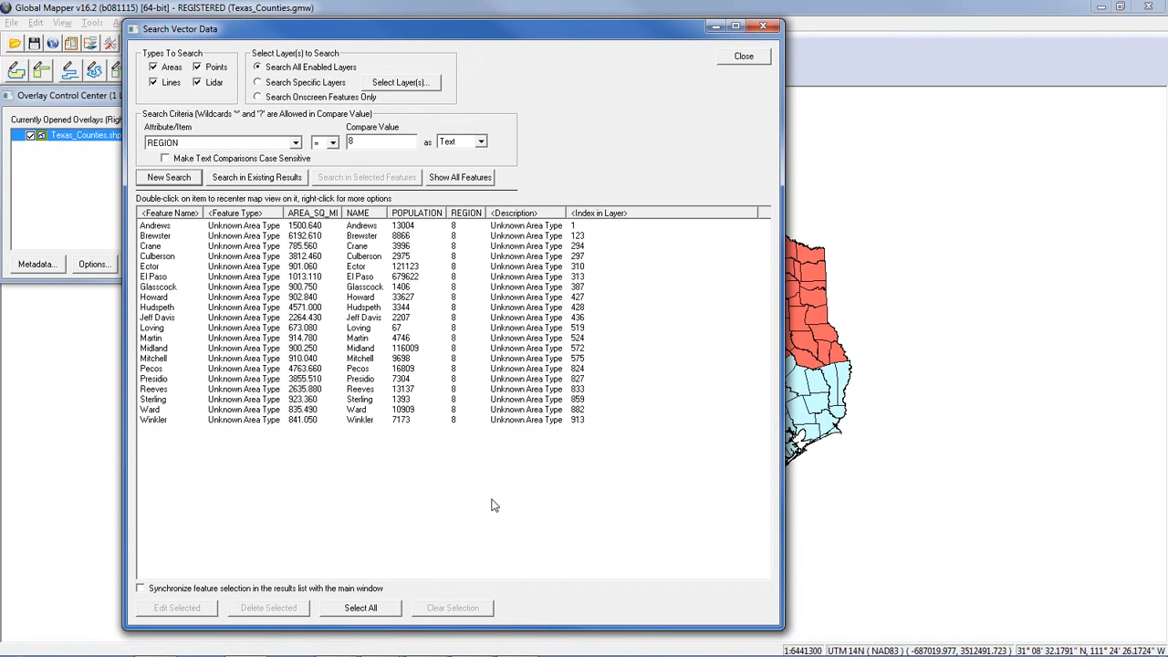
{"action": "left_click", "coordinate": [295, 144]}
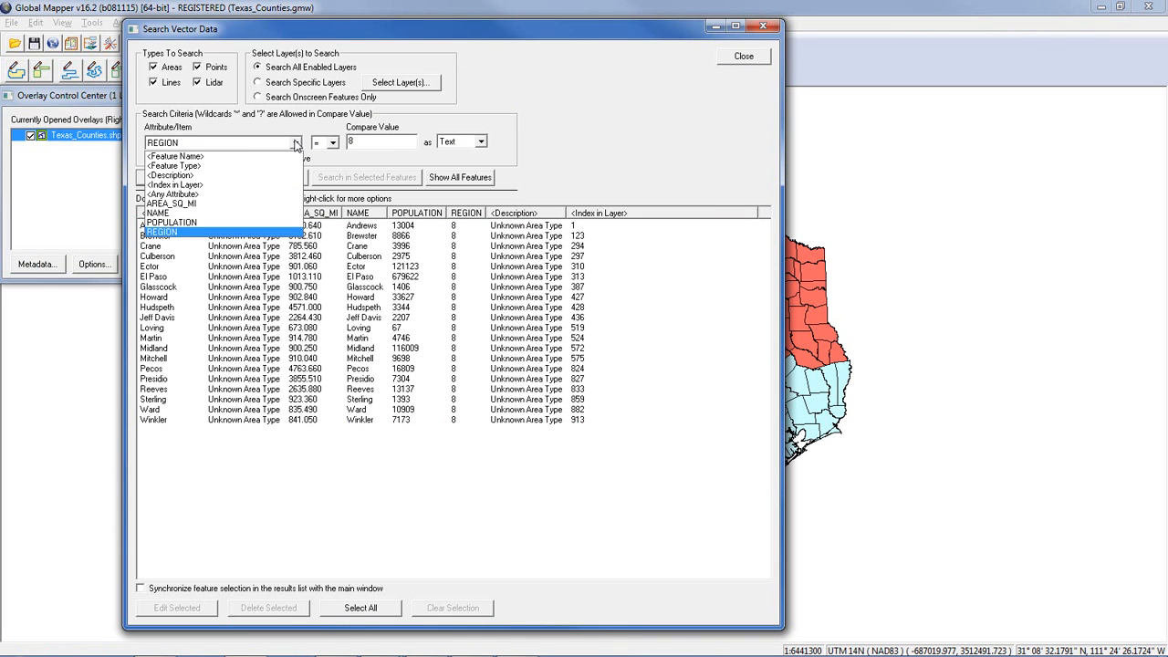
{"action": "left_click", "coordinate": [237, 157]}
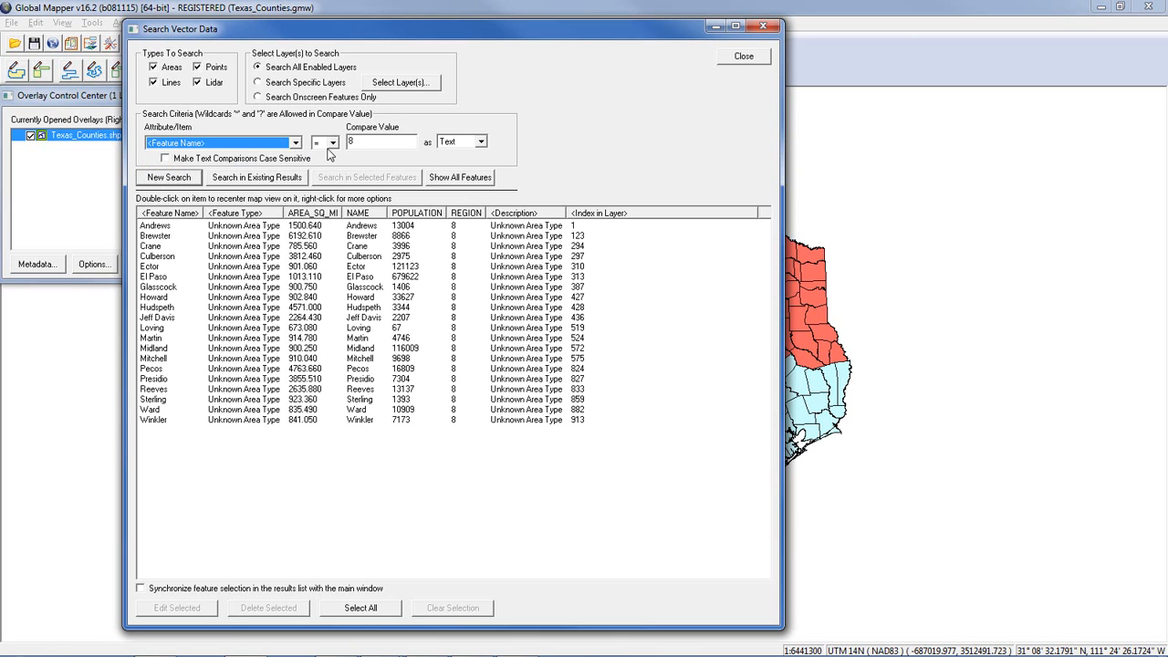
{"action": "double_click", "coordinate": [356, 143]}
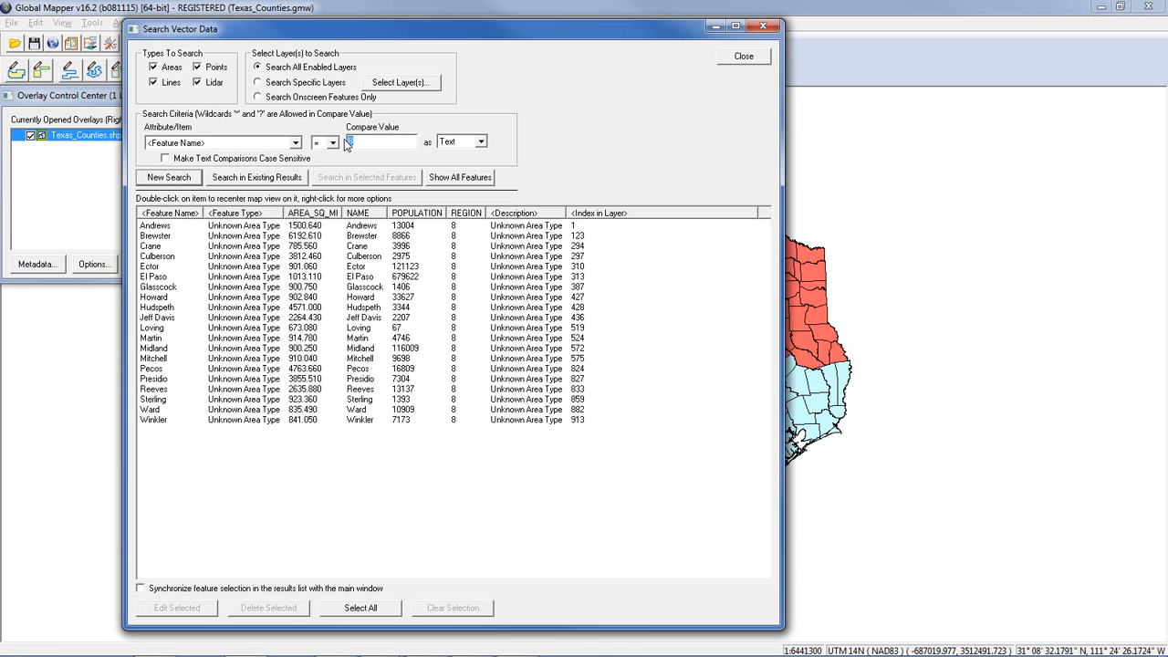
{"action": "type", "text": "aNDR"}
{"action": "key", "text": "BackSpace"}
{"action": "key", "text": "BackSpace"}
{"action": "key", "text": "BackSpace"}
{"action": "key", "text": "BackSpace"}
{"action": "type", "text": "Andrews"}
{"action": "left_click", "coordinate": [287, 178]}
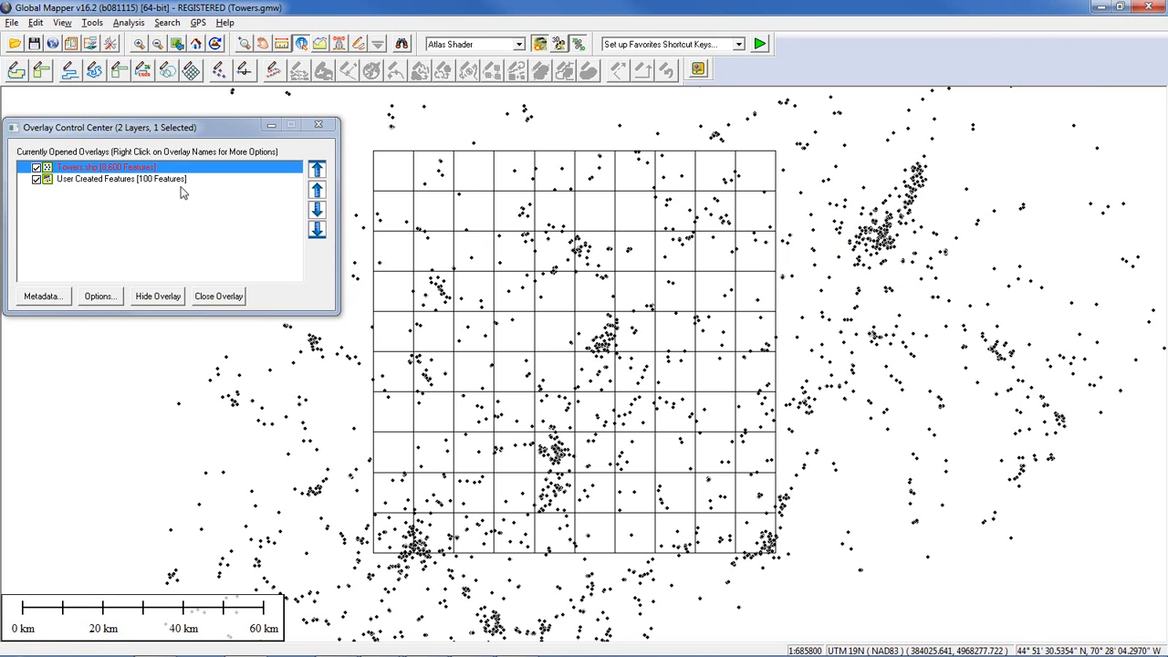
Turn off feature selection and search for the Towers.shp layer, and check the attributes of grid cell E_06.
{"action": "right_click", "coordinate": [119, 175]}
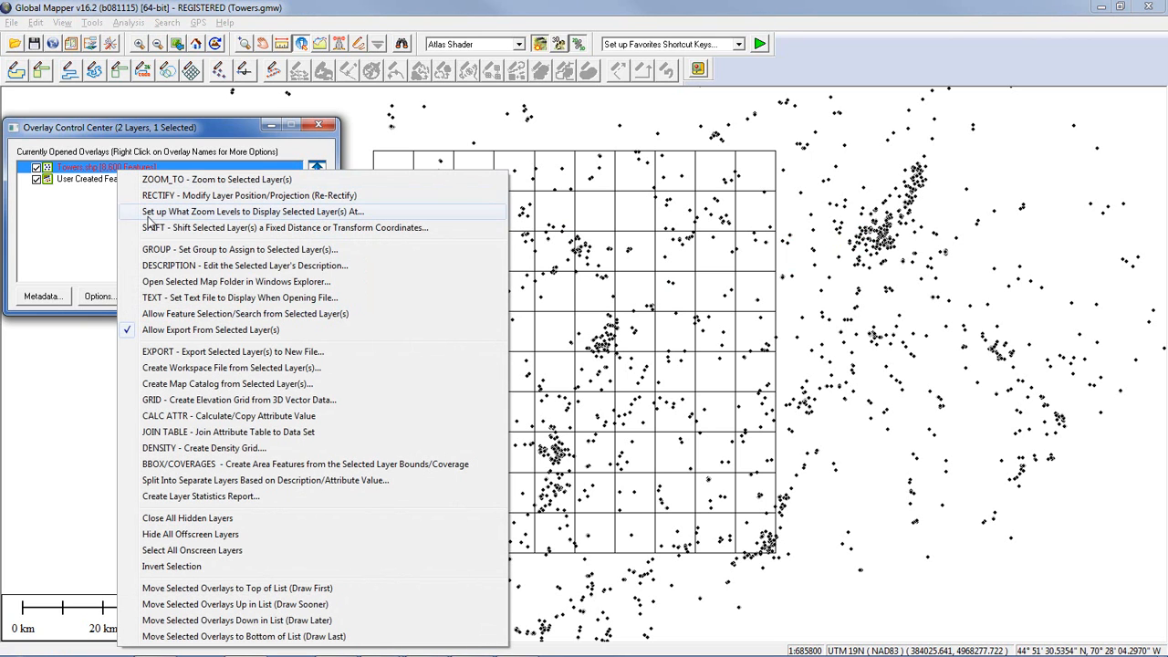
{"action": "left_click", "coordinate": [167, 314]}
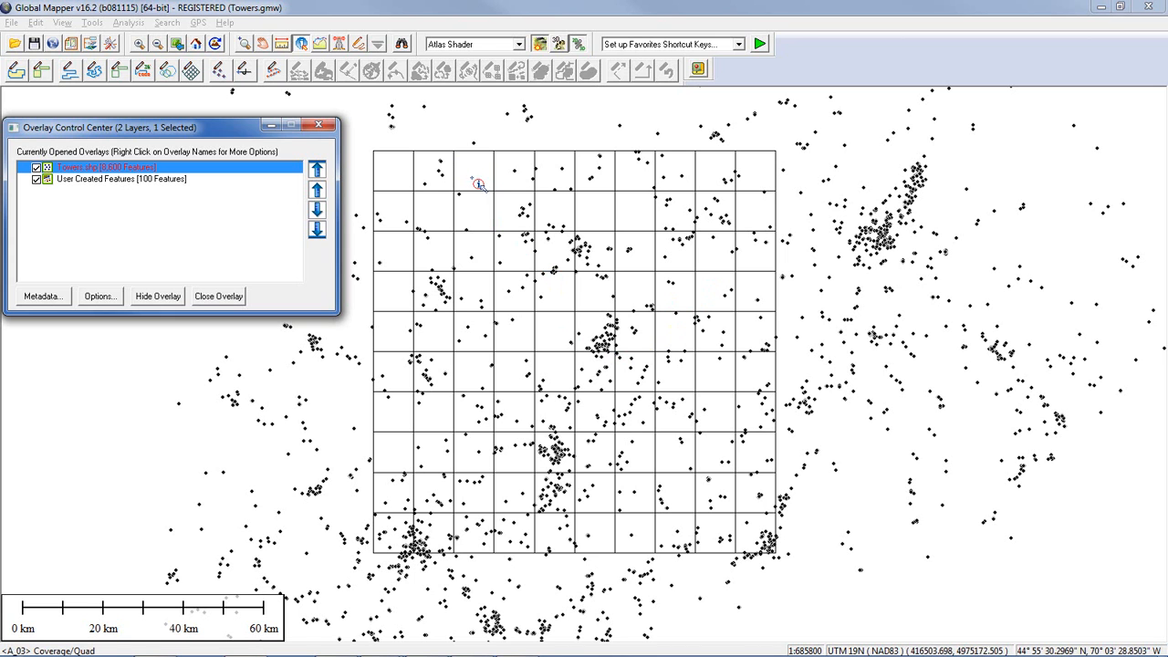
{"action": "left_click", "coordinate": [603, 330]}
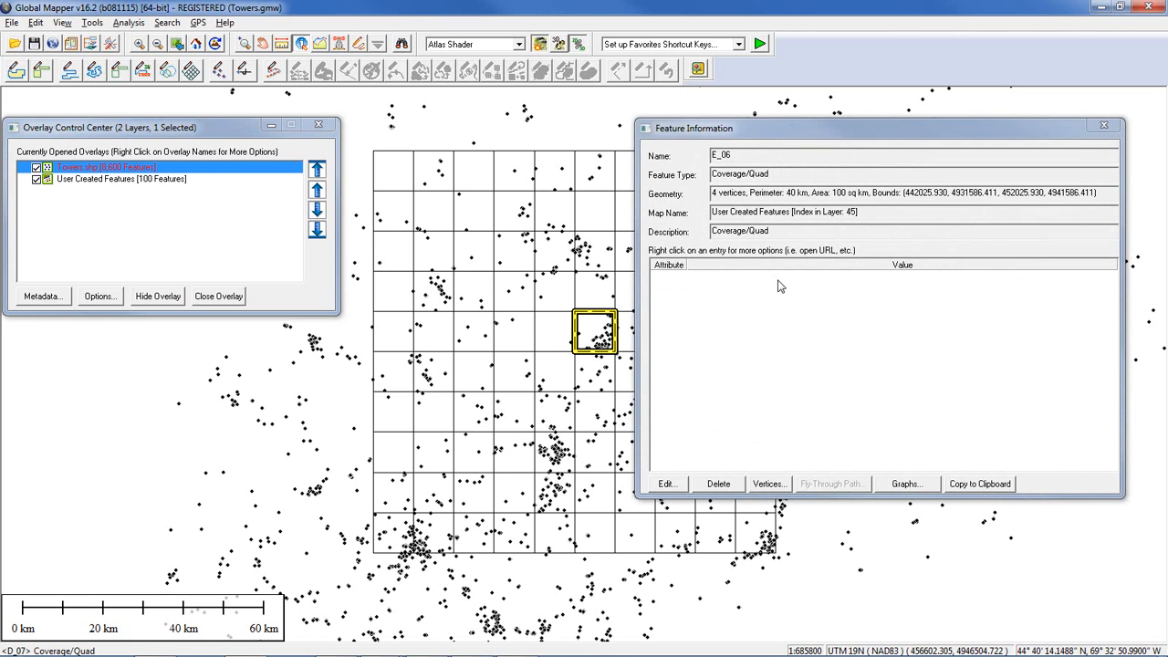
{"action": "left_click", "coordinate": [1104, 124]}
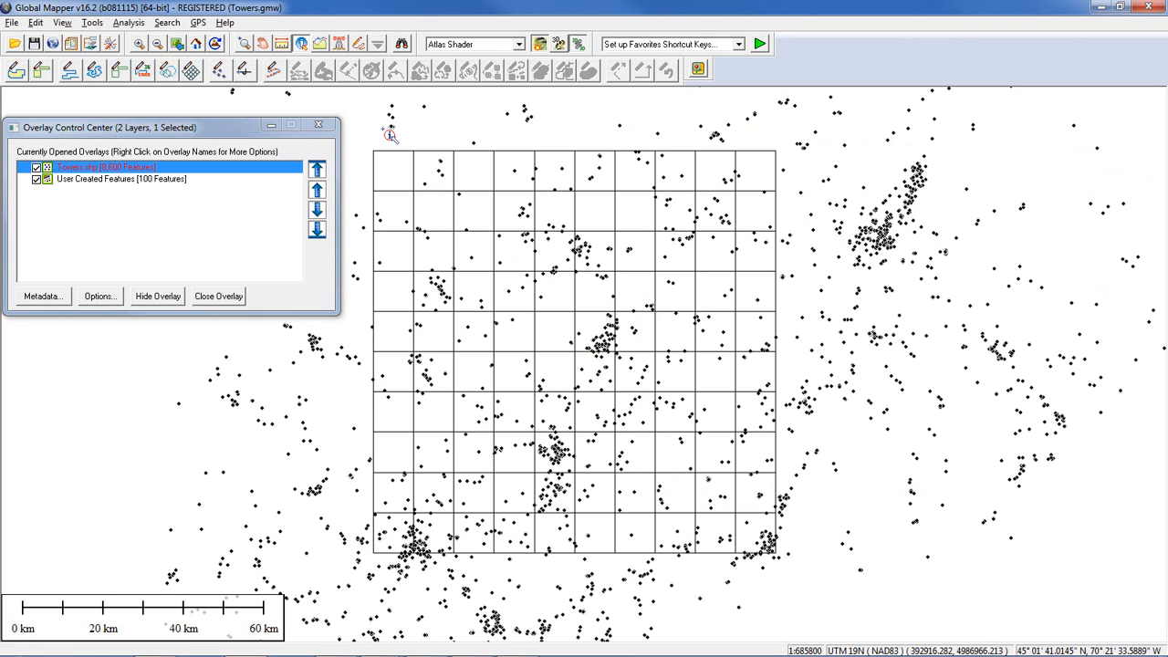
Select the whole grid of cells with the Digitizer, add point and line count attributes to them, and clear the selection.
{"action": "left_click", "coordinate": [361, 48]}
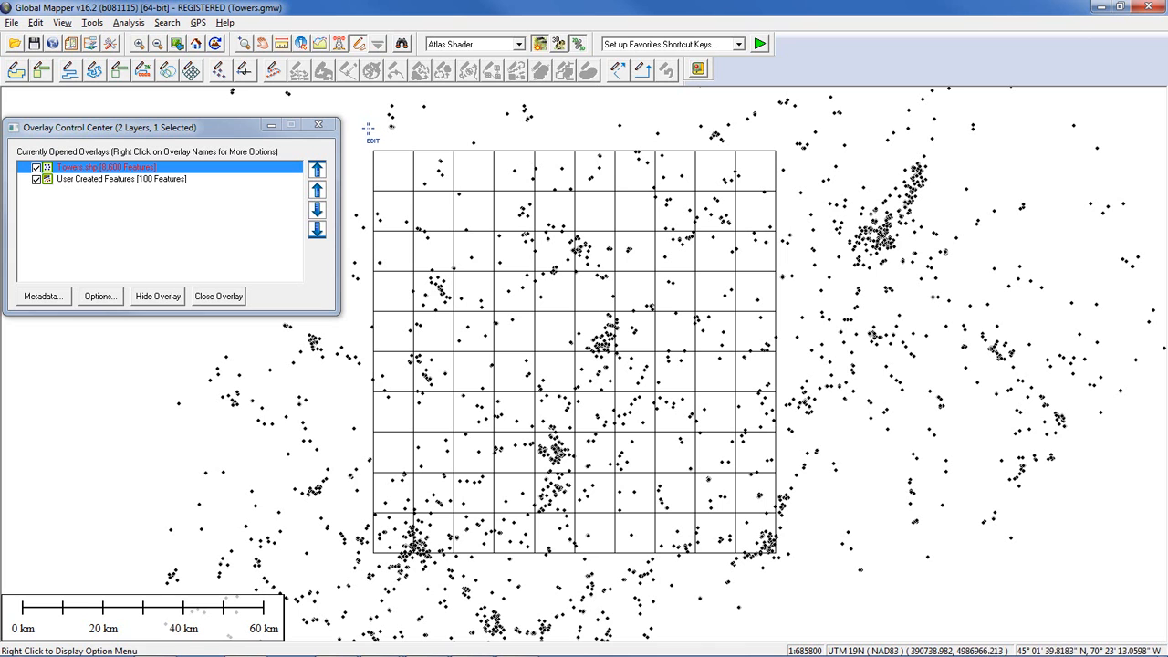
{"action": "left_click_drag", "start_coordinate": [364, 129], "coordinate": [808, 589]}
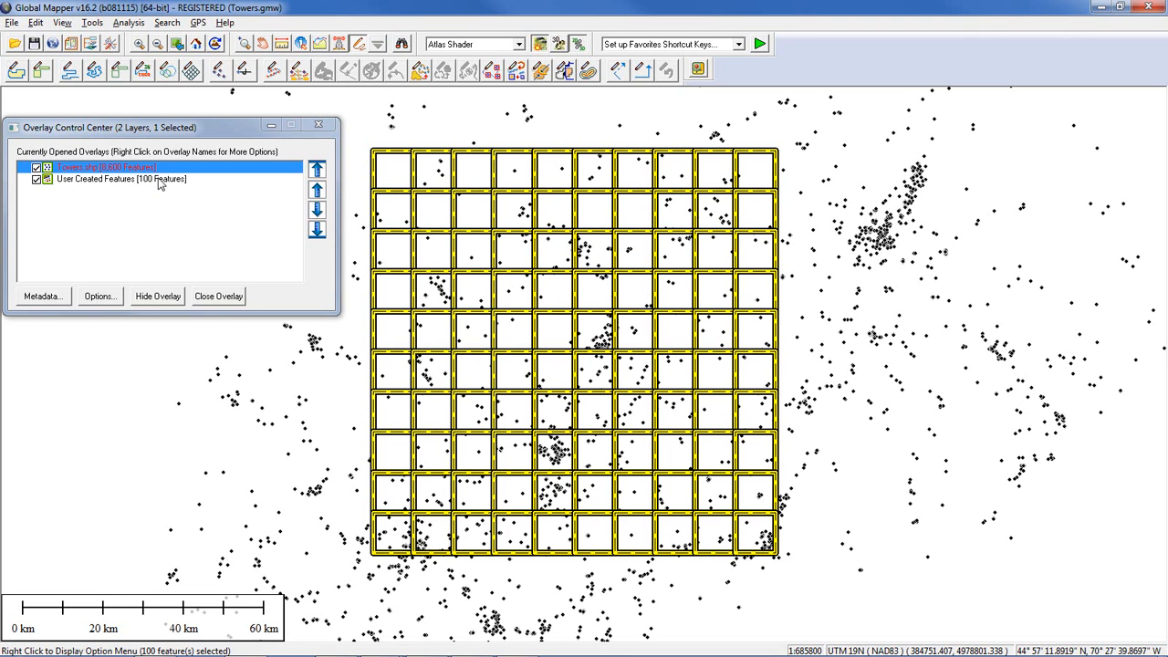
{"action": "right_click", "coordinate": [807, 162]}
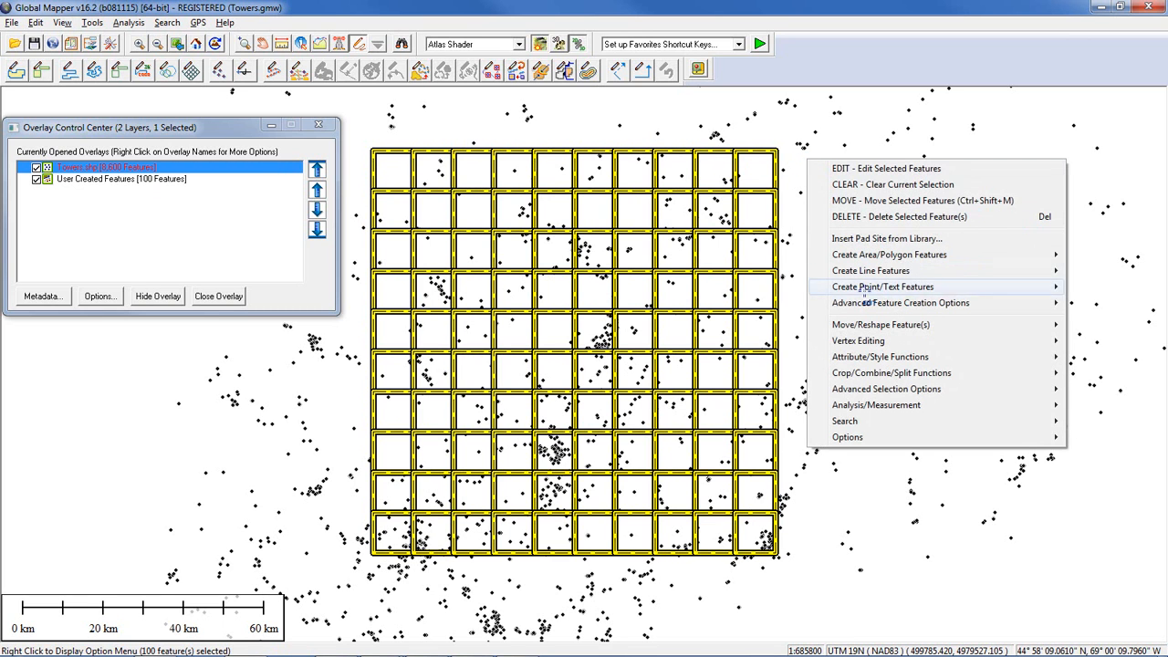
{"action": "mouse_move", "coordinate": [890, 356]}
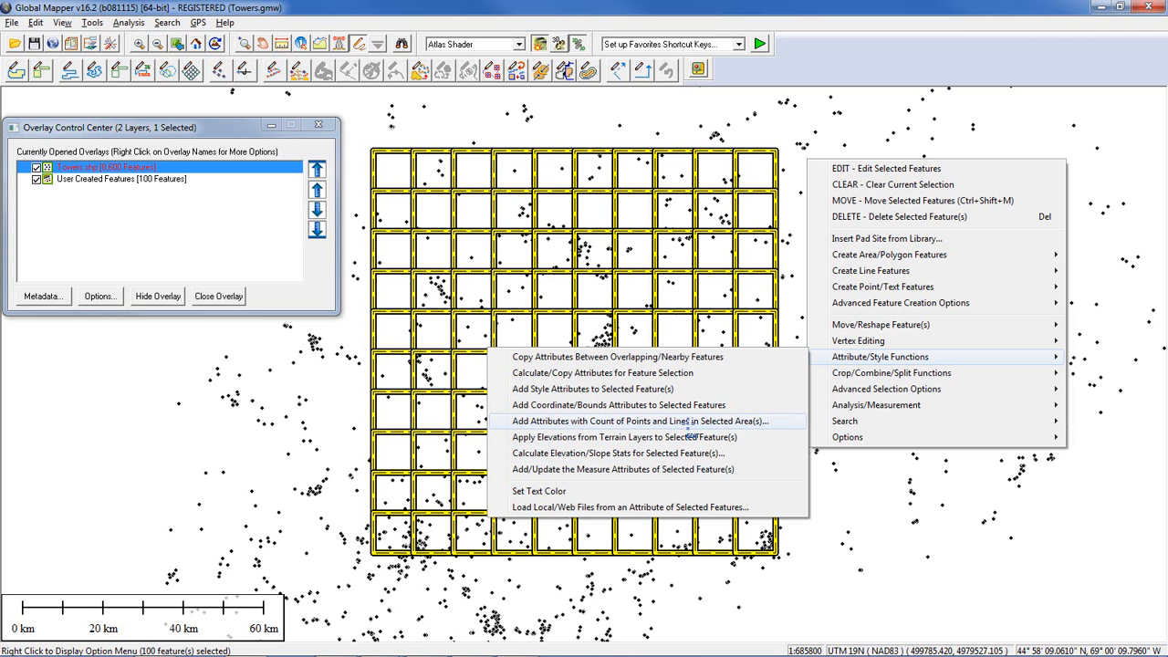
{"action": "left_click", "coordinate": [691, 421]}
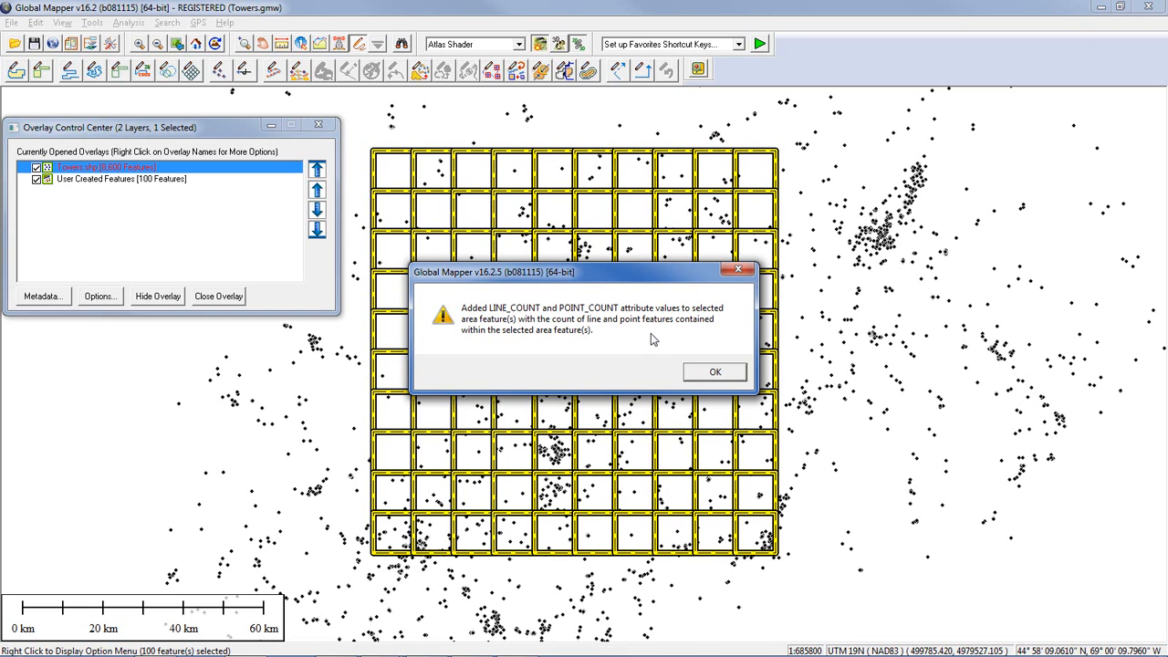
{"action": "left_click", "coordinate": [712, 373]}
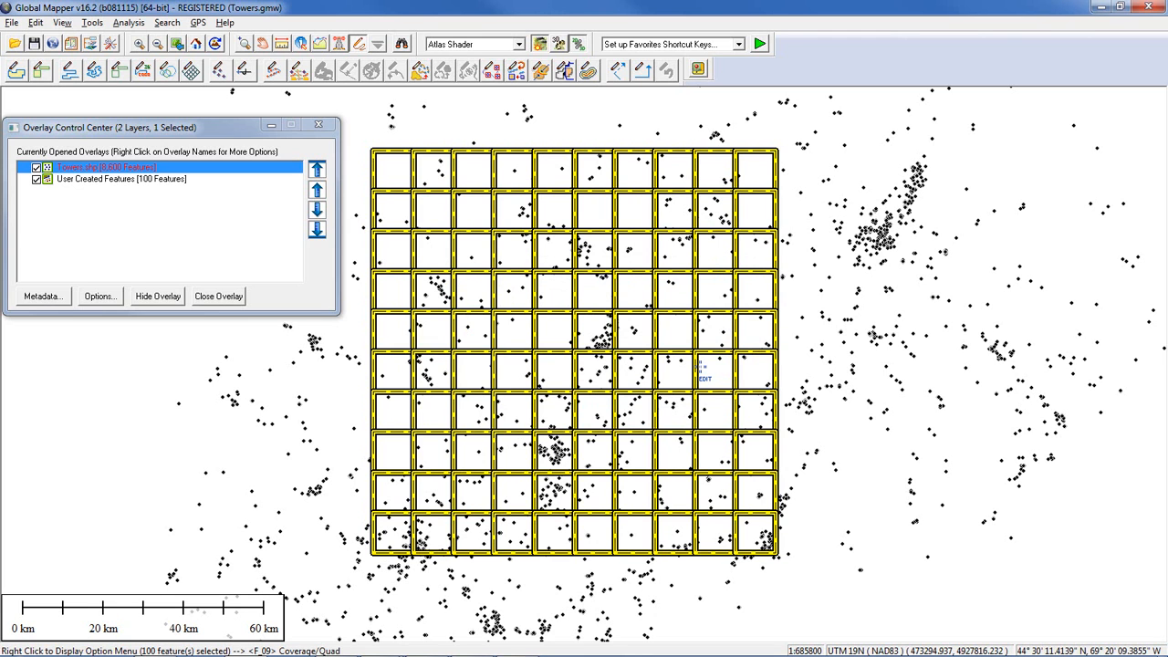
{"action": "key", "text": "Escape"}
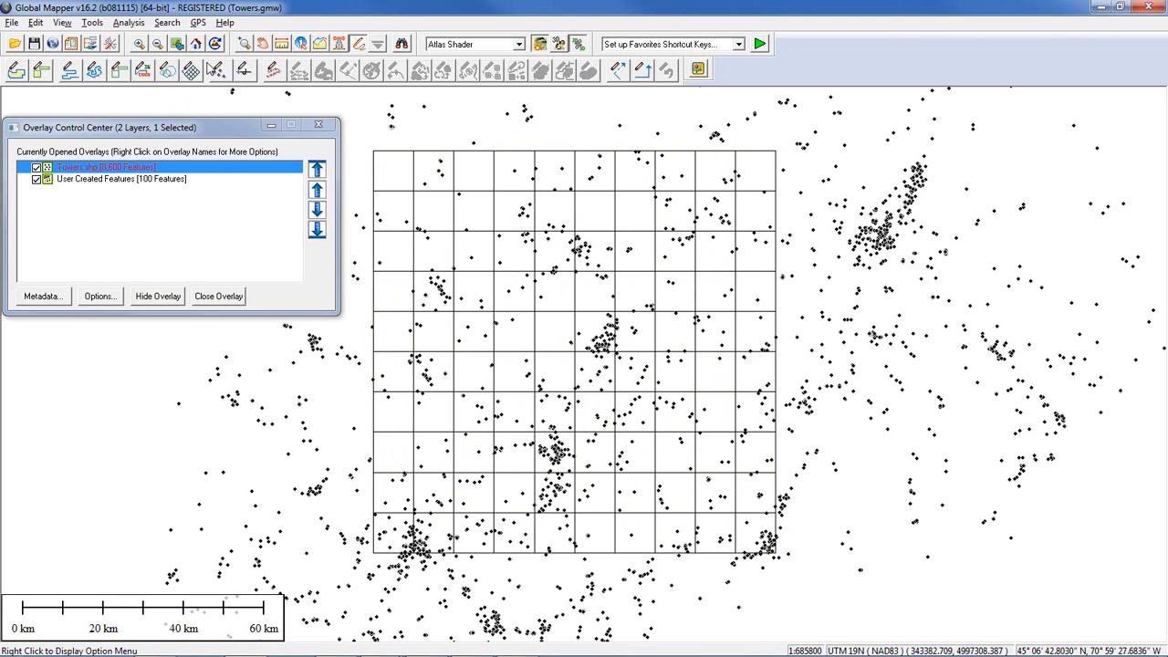
Examine the POINT_COUNT attribute of grid cells A_03, D_02 and E_06, keeping the Feature Information window clear of the cells.
{"action": "left_click", "coordinate": [301, 43]}
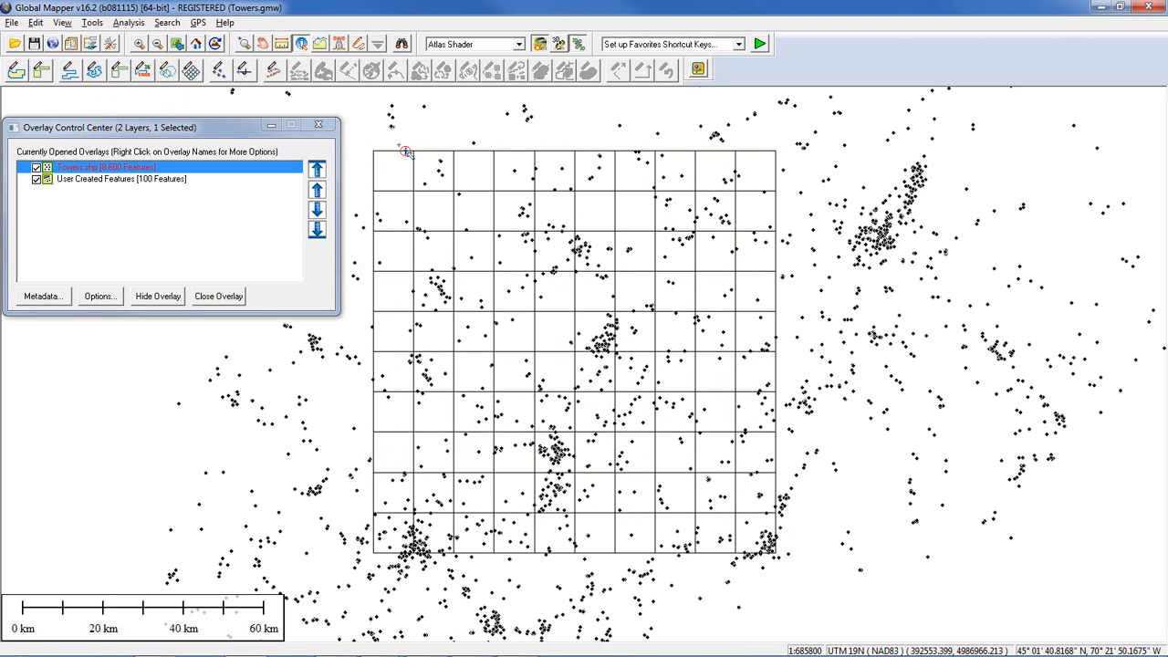
{"action": "left_click", "coordinate": [479, 180]}
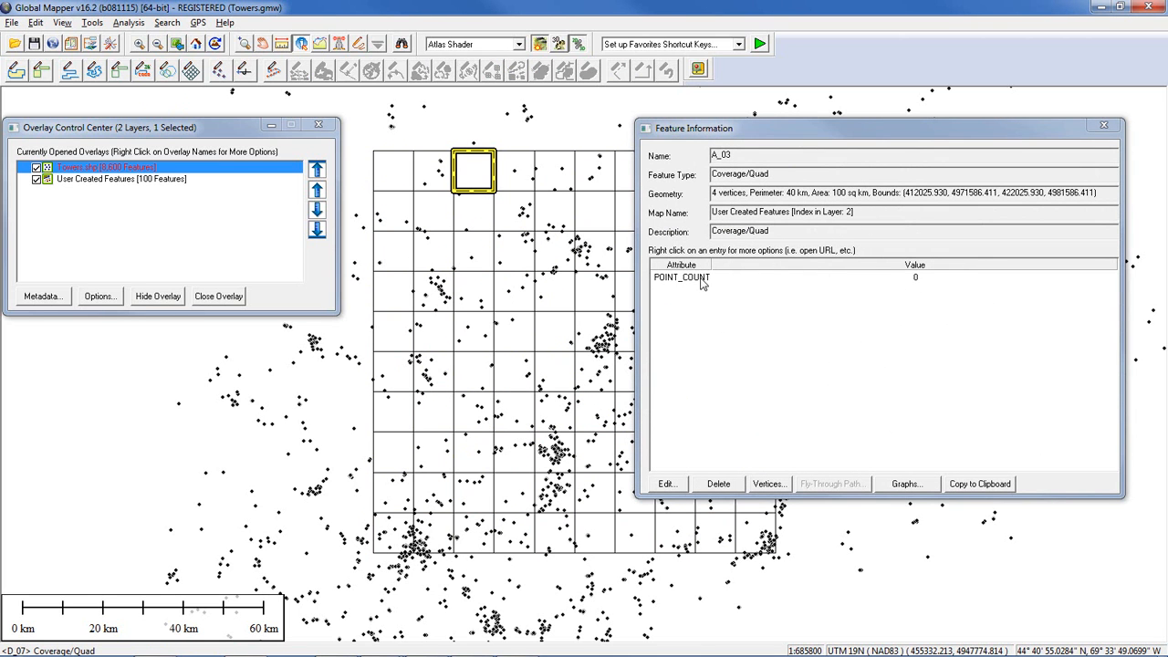
{"action": "left_click", "coordinate": [451, 298]}
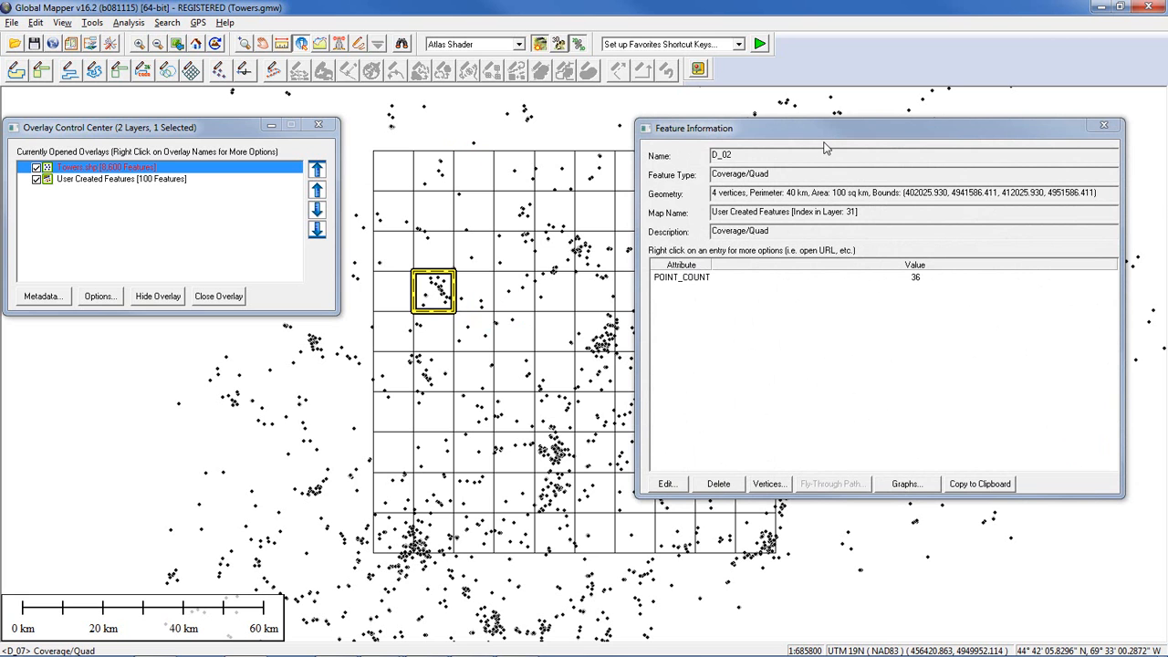
{"action": "left_click_drag", "start_coordinate": [823, 133], "coordinate": [219, 165]}
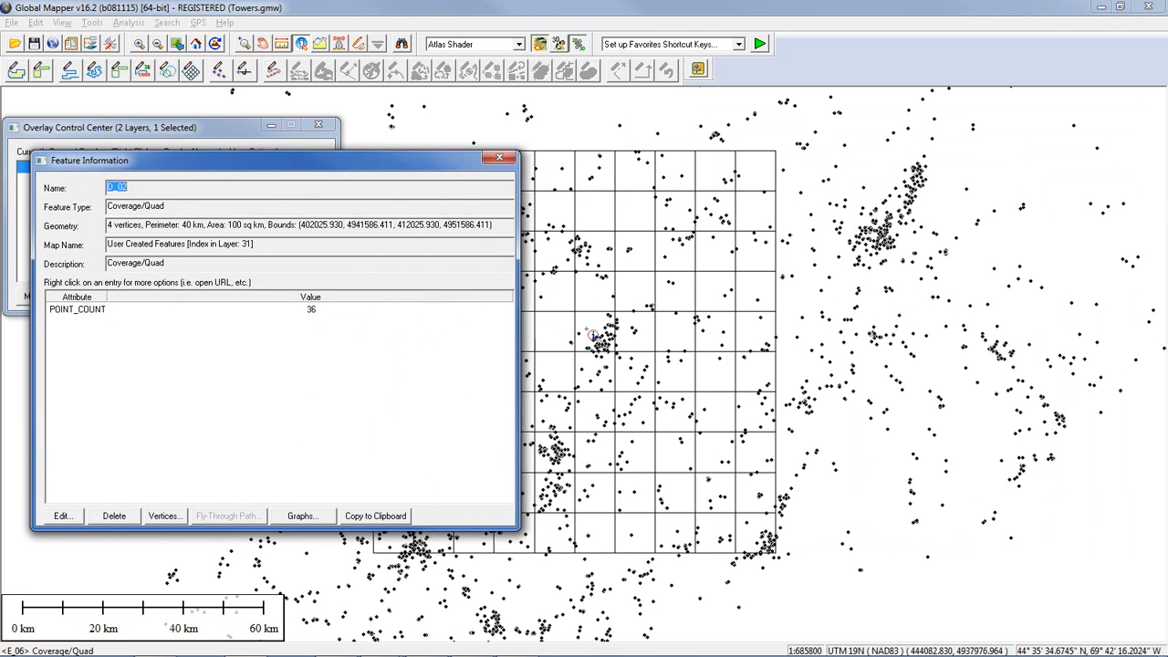
{"action": "left_click", "coordinate": [598, 335]}
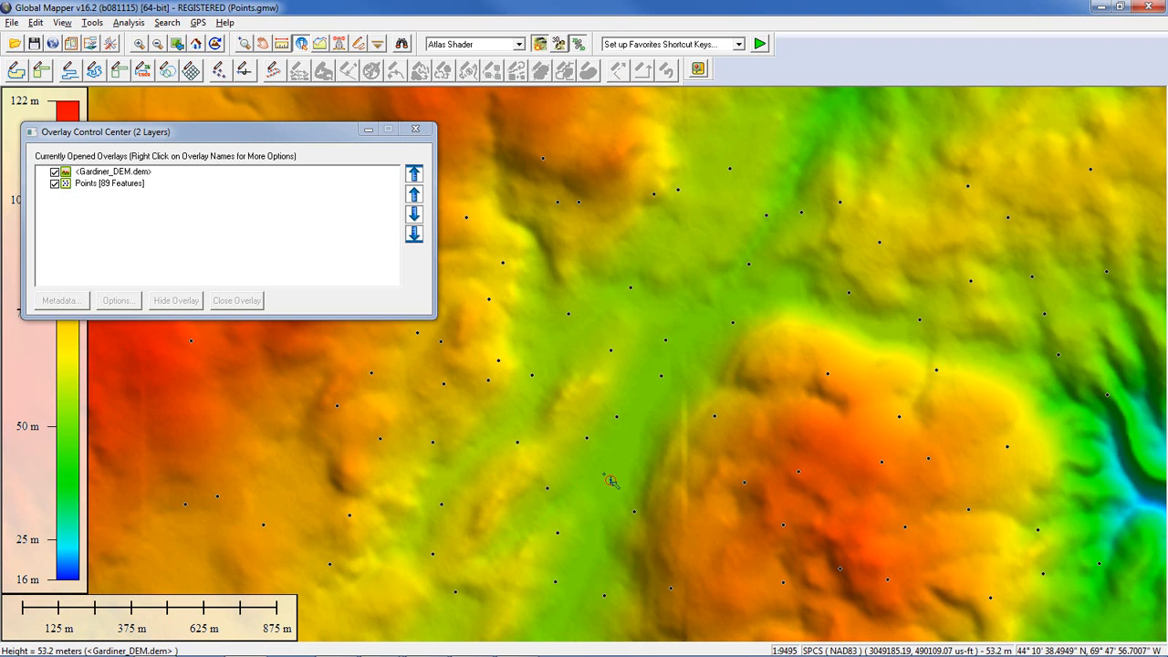
Inspect the attributes of a point near the map's centre and the Gardiner_DEM.dem terrain elevation just north of it.
{"action": "left_click", "coordinate": [665, 343]}
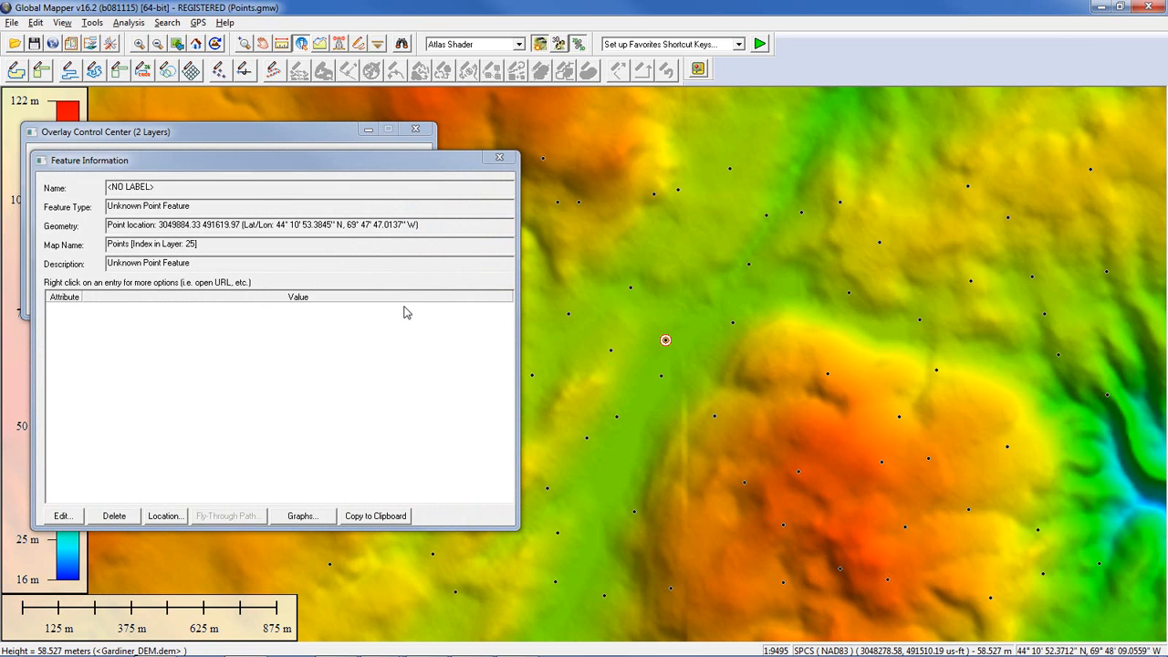
{"action": "left_click", "coordinate": [499, 157]}
{"action": "left_click", "coordinate": [667, 268]}
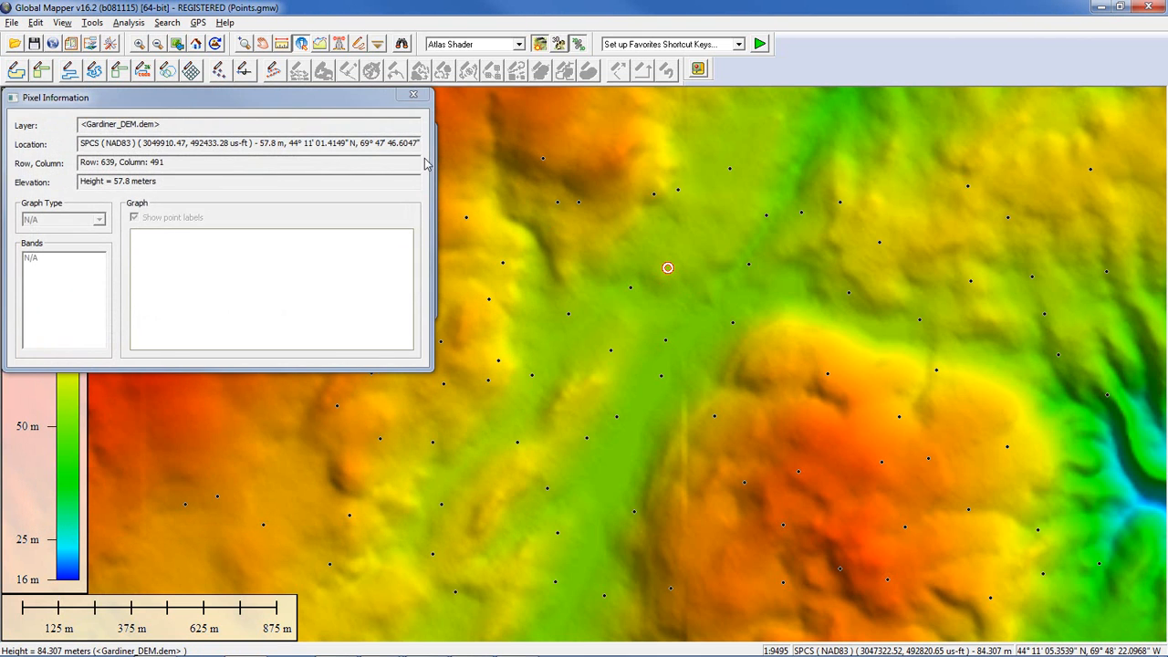
{"action": "left_click", "coordinate": [413, 95]}
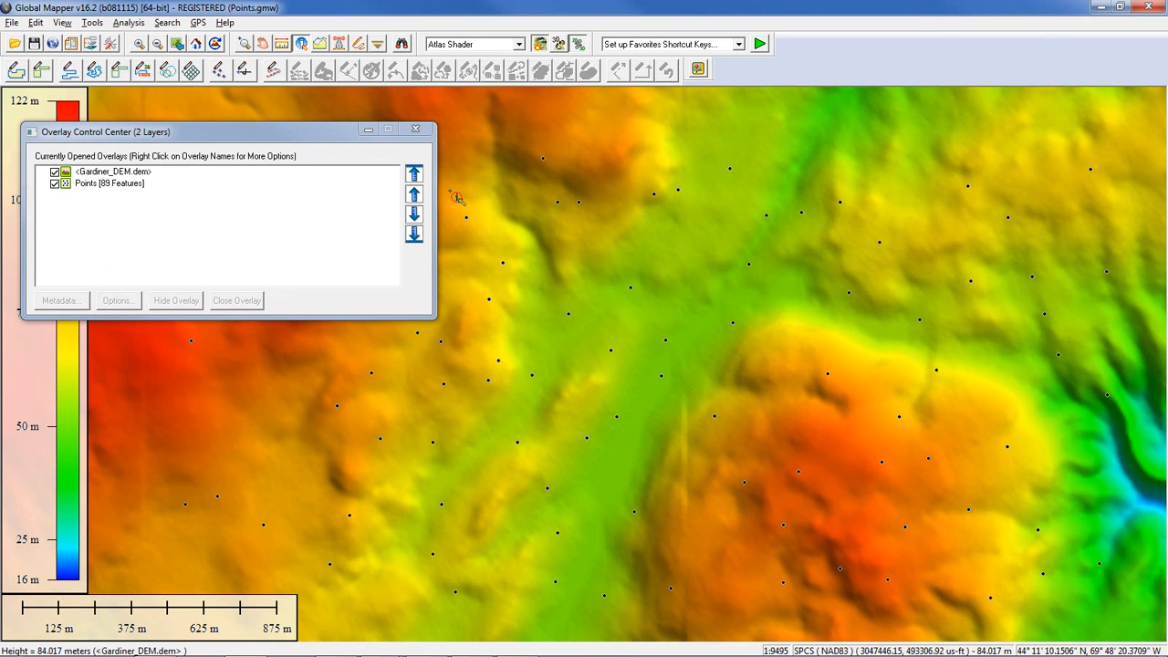
Select all features of the Points layer with the Digitizer and apply the terrain layer's elevations to them, appending unit labels to the values.
{"action": "left_click", "coordinate": [125, 187]}
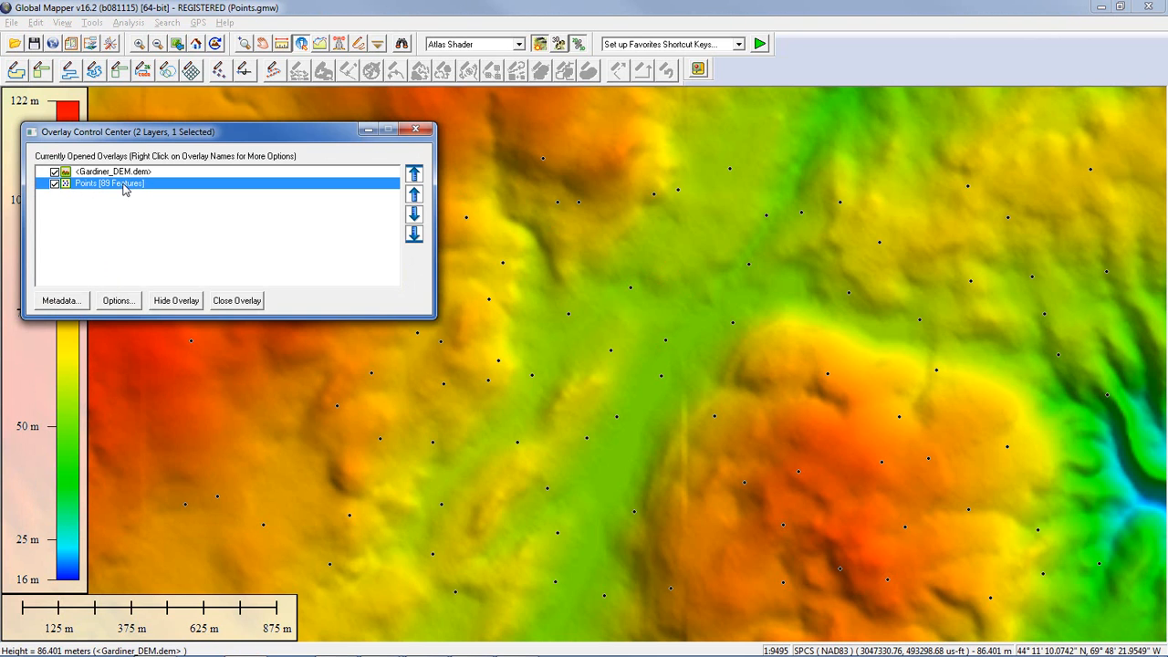
{"action": "right_click", "coordinate": [125, 188]}
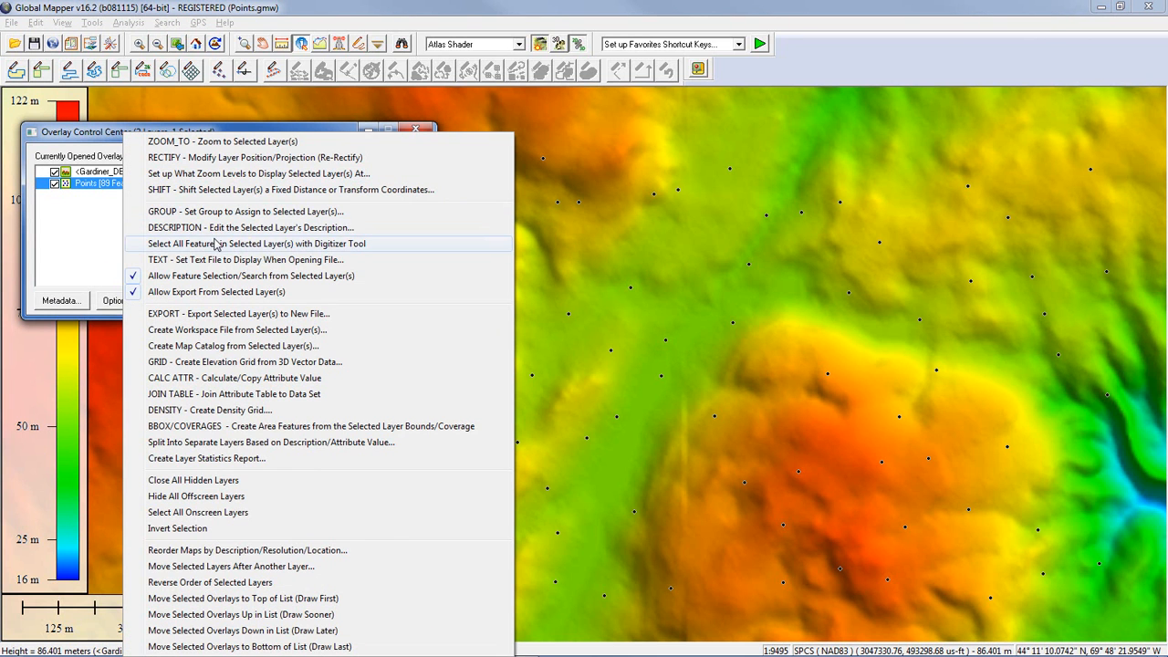
{"action": "left_click", "coordinate": [218, 244]}
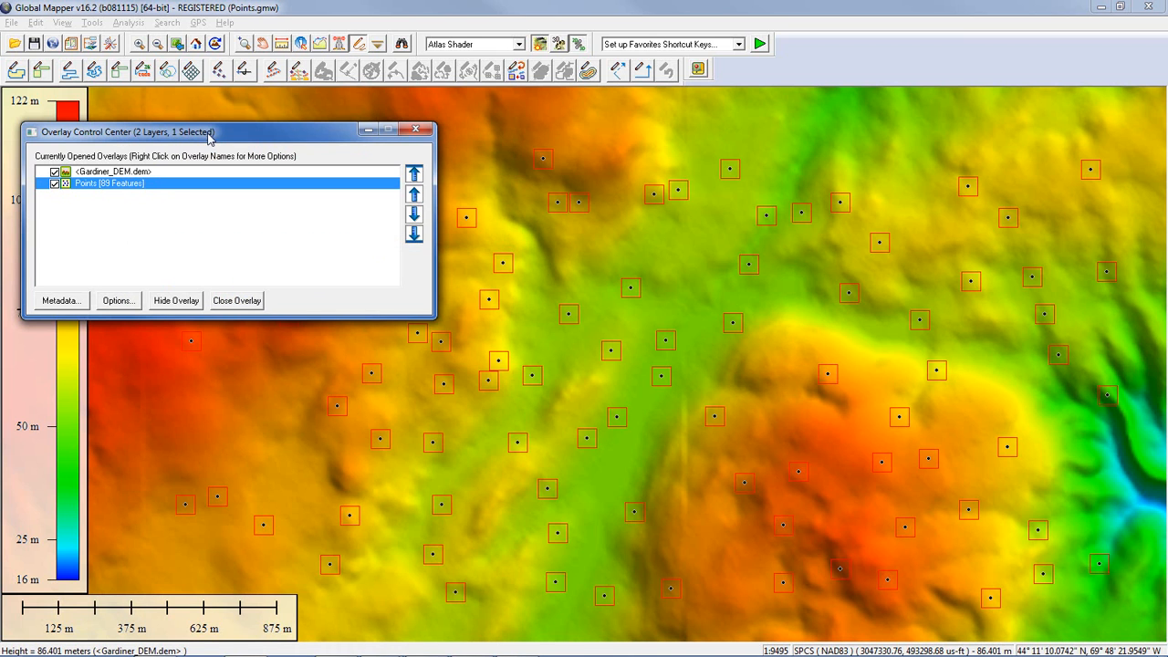
{"action": "left_click_drag", "start_coordinate": [211, 132], "coordinate": [204, 111]}
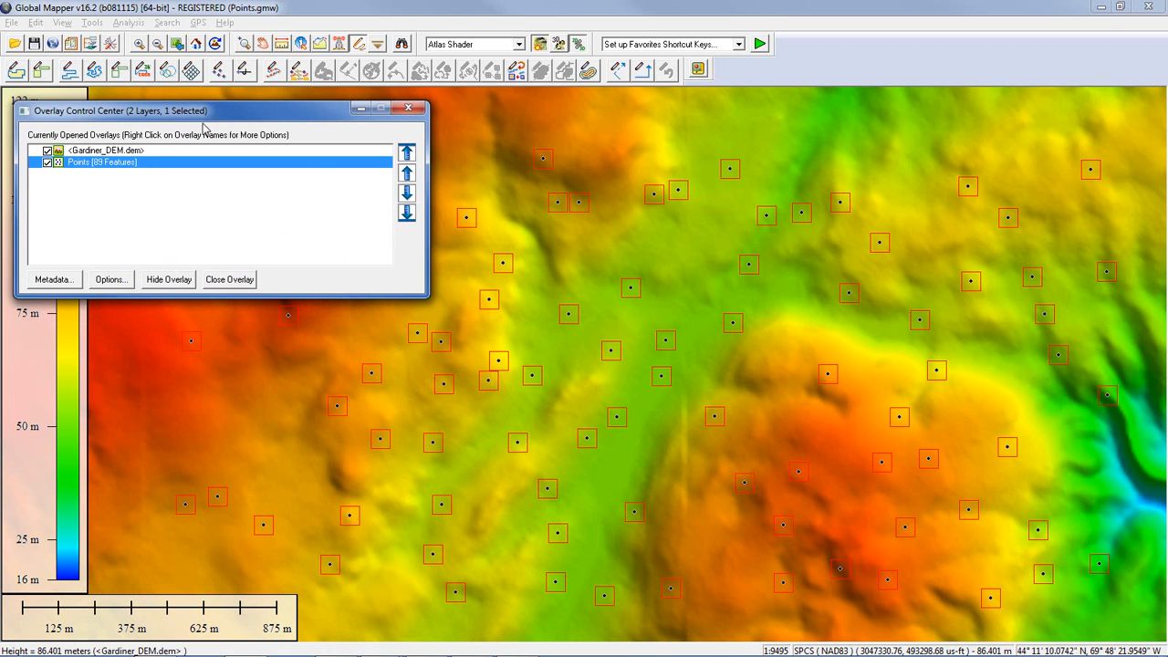
{"action": "right_click", "coordinate": [581, 237]}
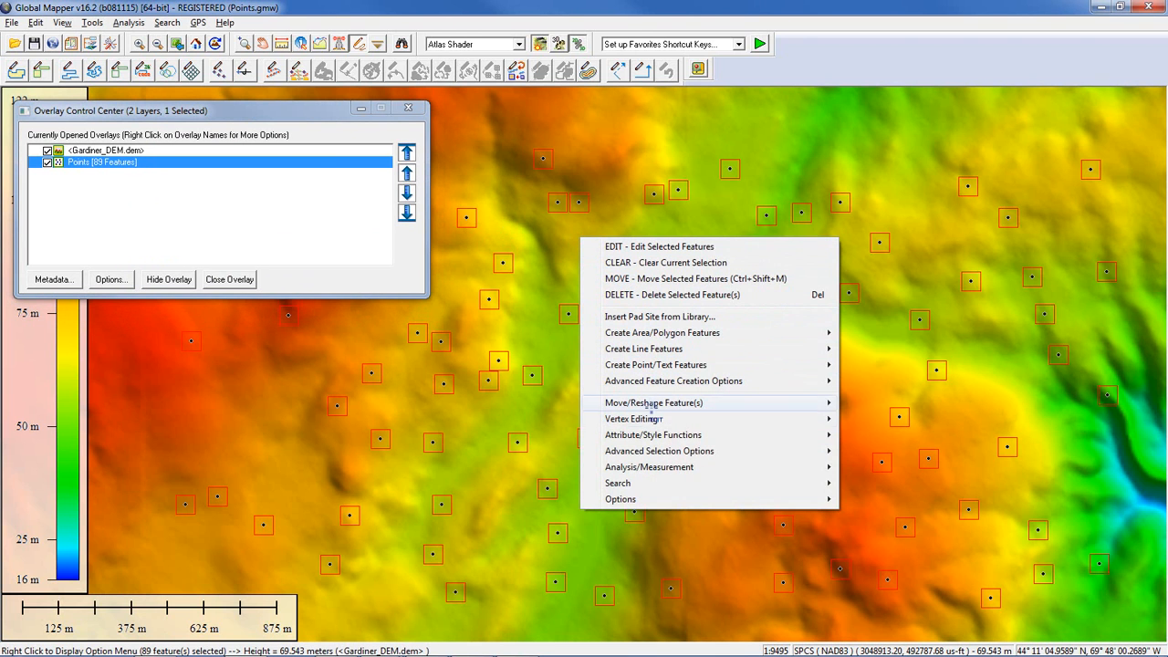
{"action": "mouse_move", "coordinate": [652, 438]}
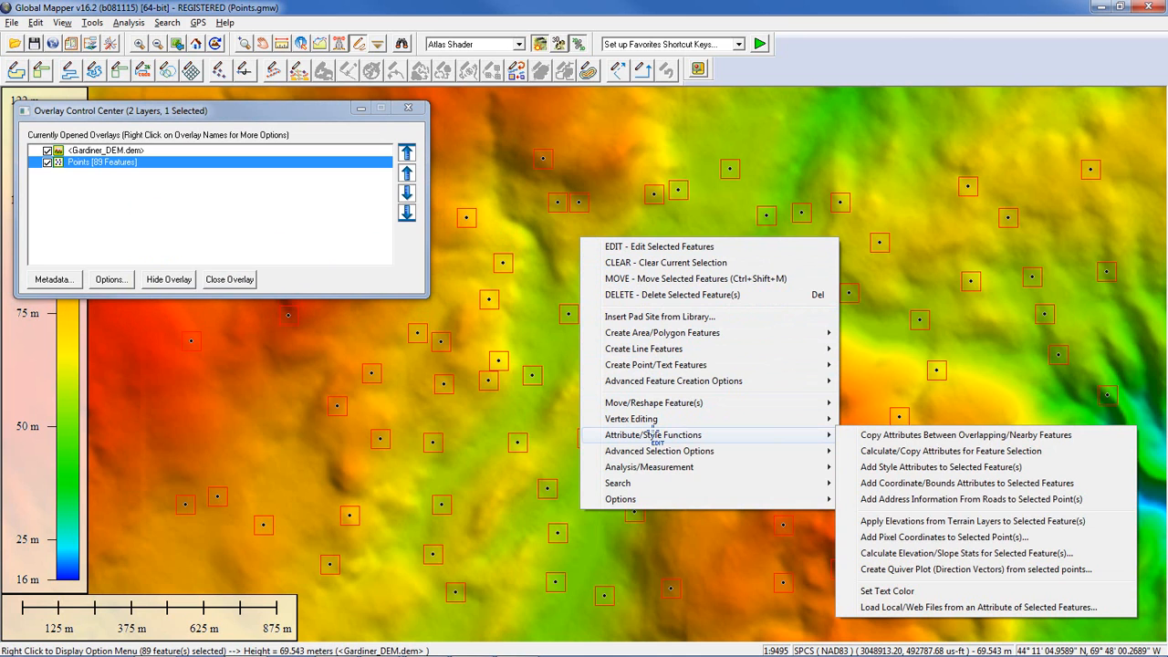
{"action": "left_click", "coordinate": [897, 522]}
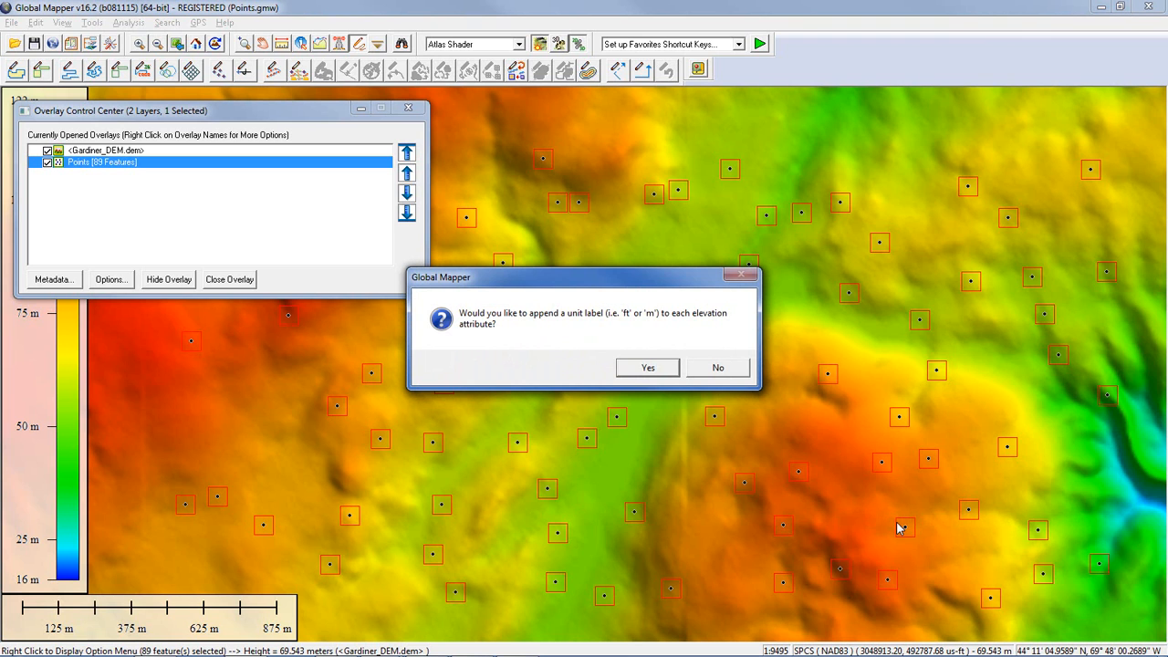
{"action": "left_click", "coordinate": [662, 370]}
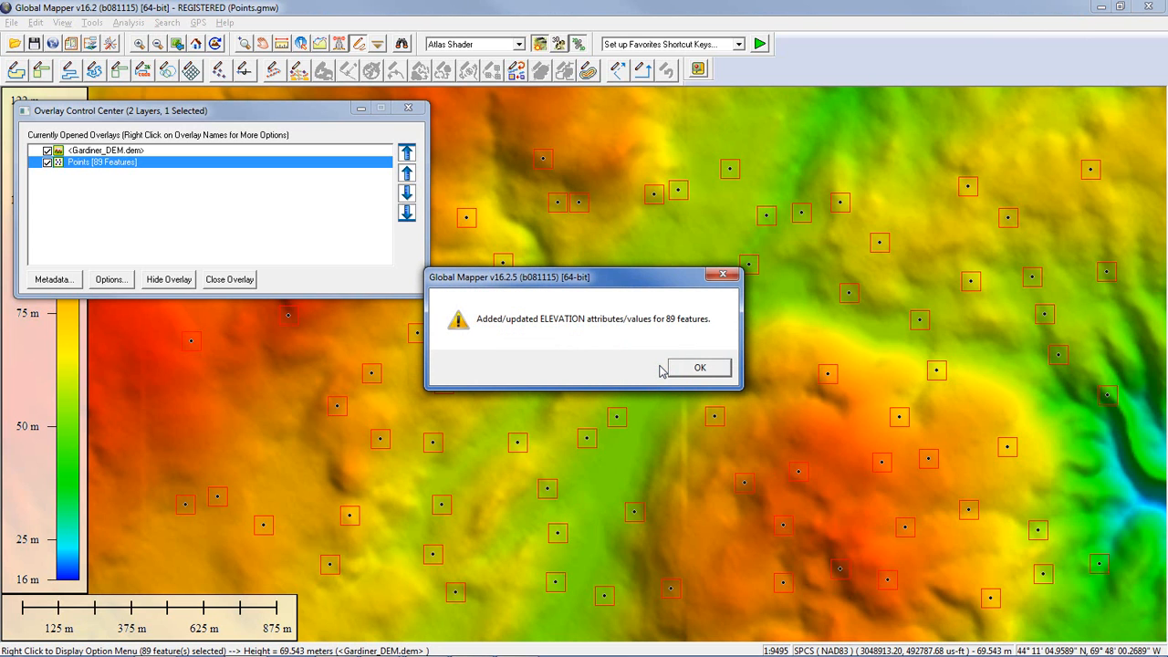
{"action": "left_click", "coordinate": [695, 367]}
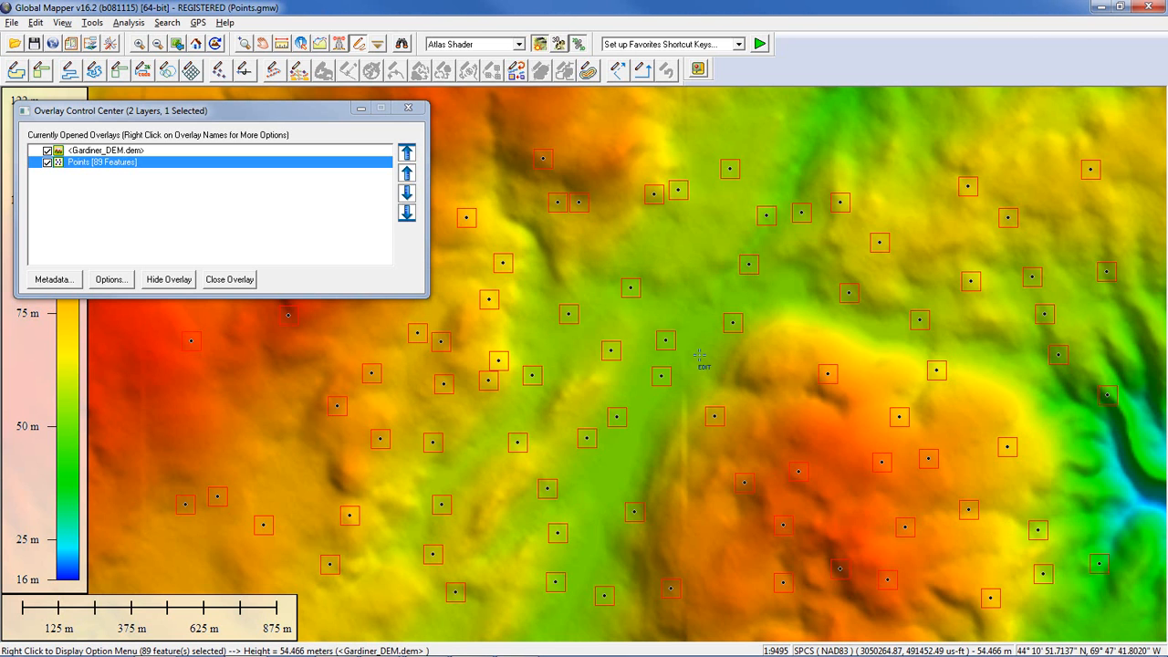
Examine the elevation, slope and slope direction attributes of three points in the north-central and northeastern part of the terrain.
{"action": "left_click", "coordinate": [301, 44]}
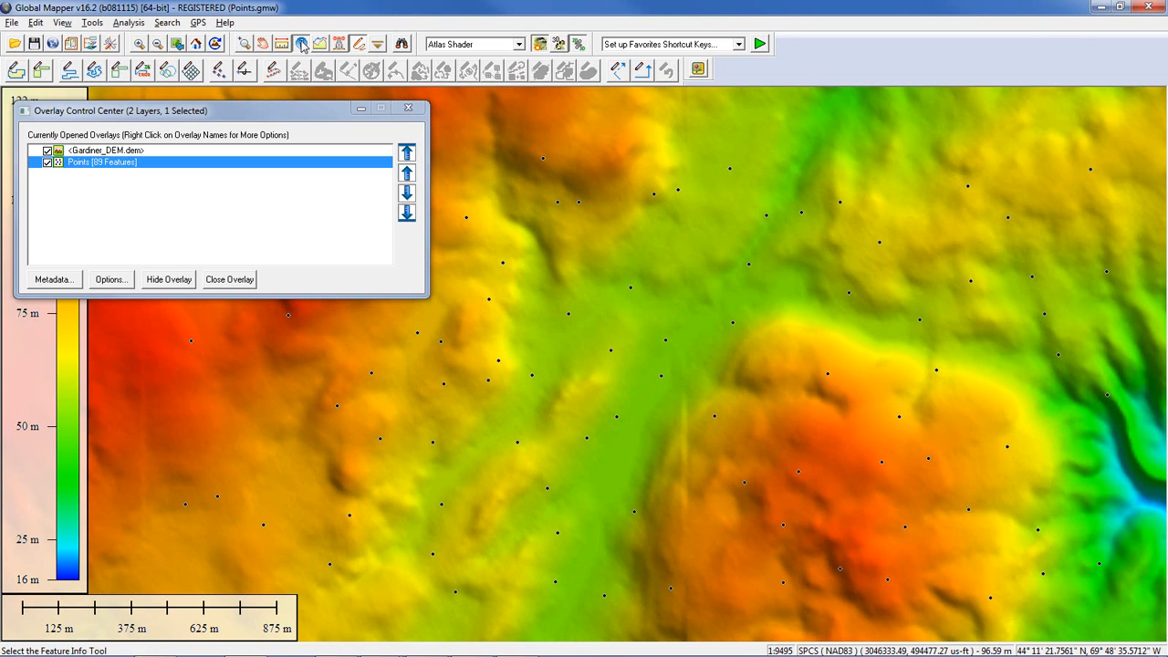
{"action": "left_click", "coordinate": [678, 189]}
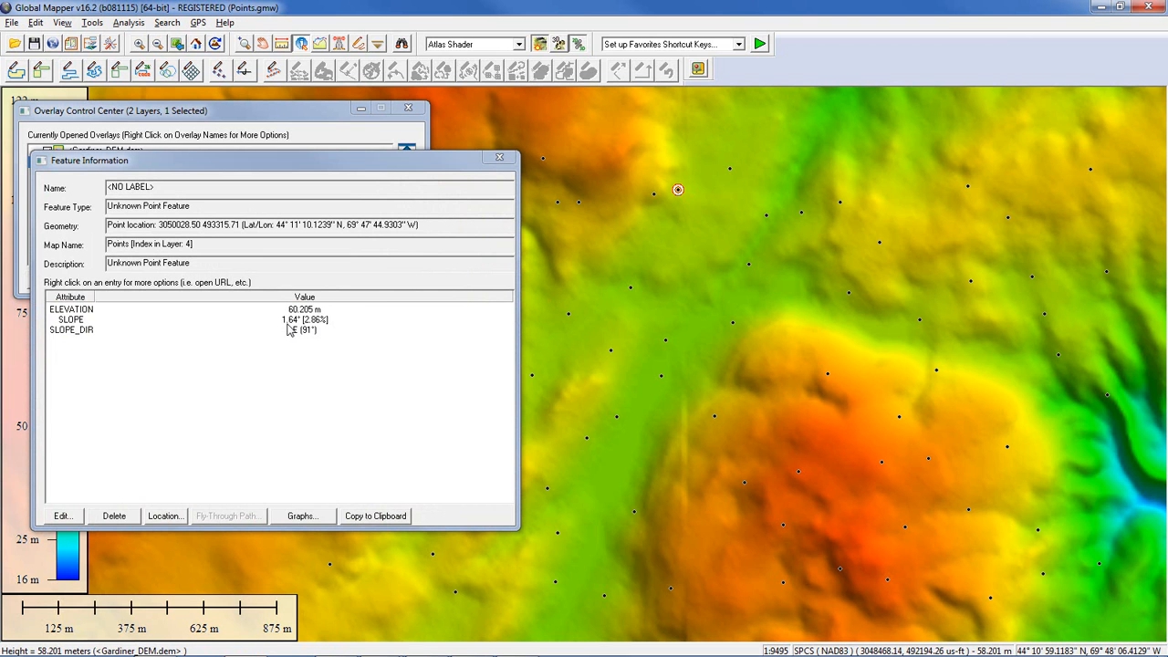
{"action": "left_click", "coordinate": [801, 212]}
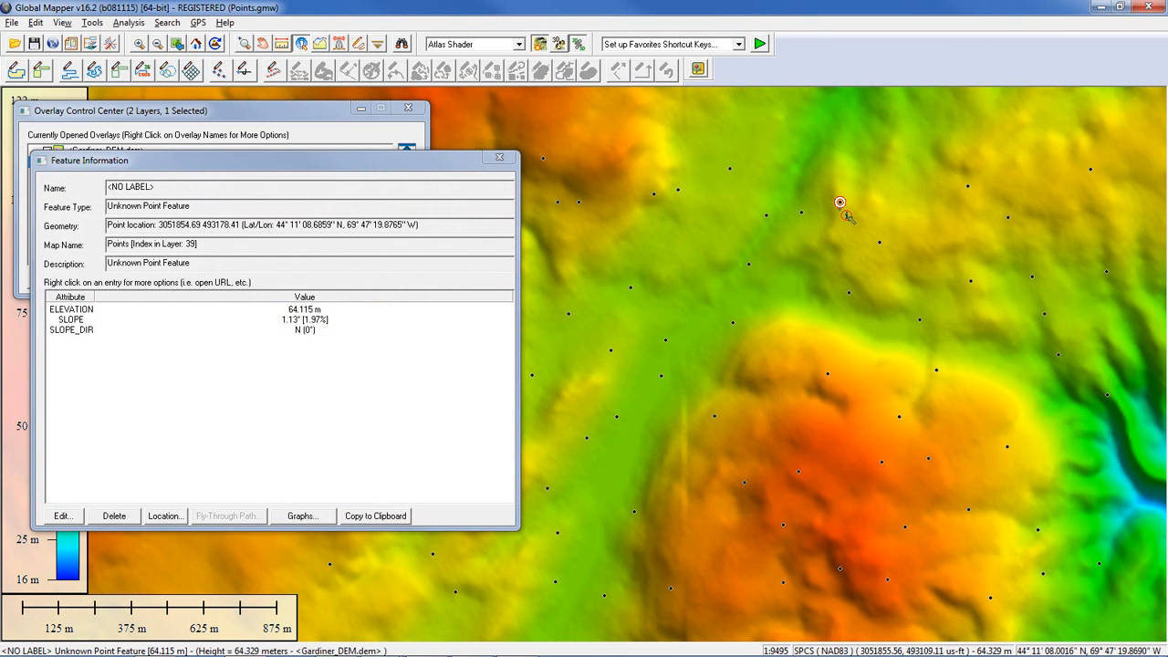
{"action": "left_click", "coordinate": [882, 252]}
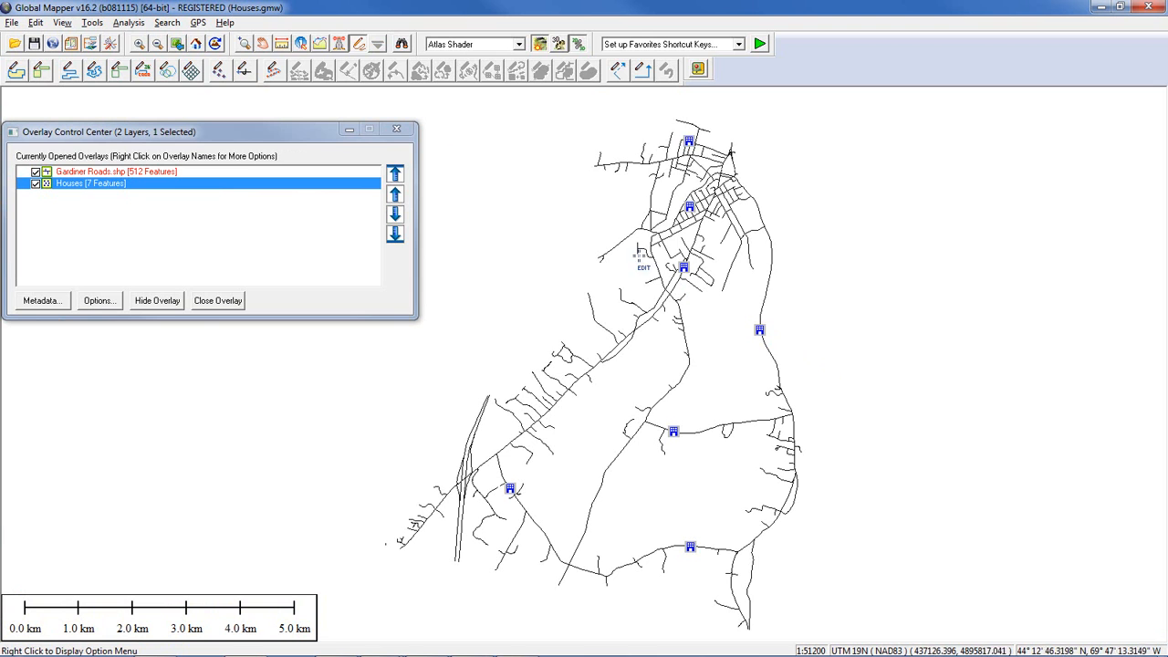
Check the attributes of the house on the eastern road in the Houses layer and close the Feature Information window.
{"action": "left_click", "coordinate": [301, 45]}
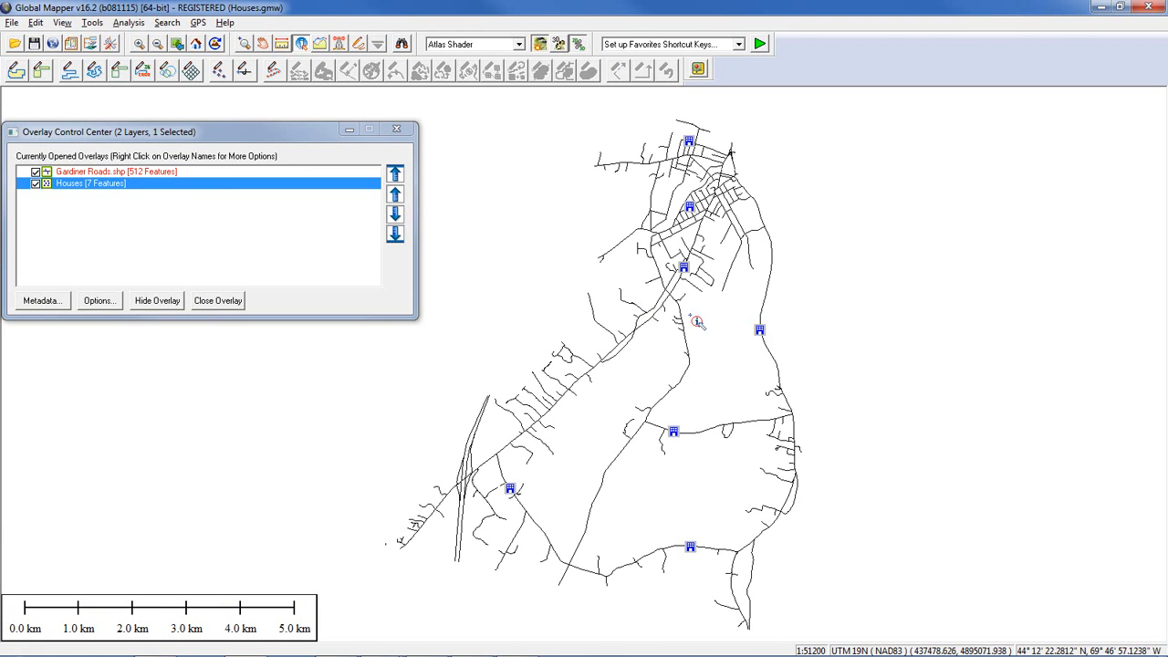
{"action": "left_click", "coordinate": [769, 337]}
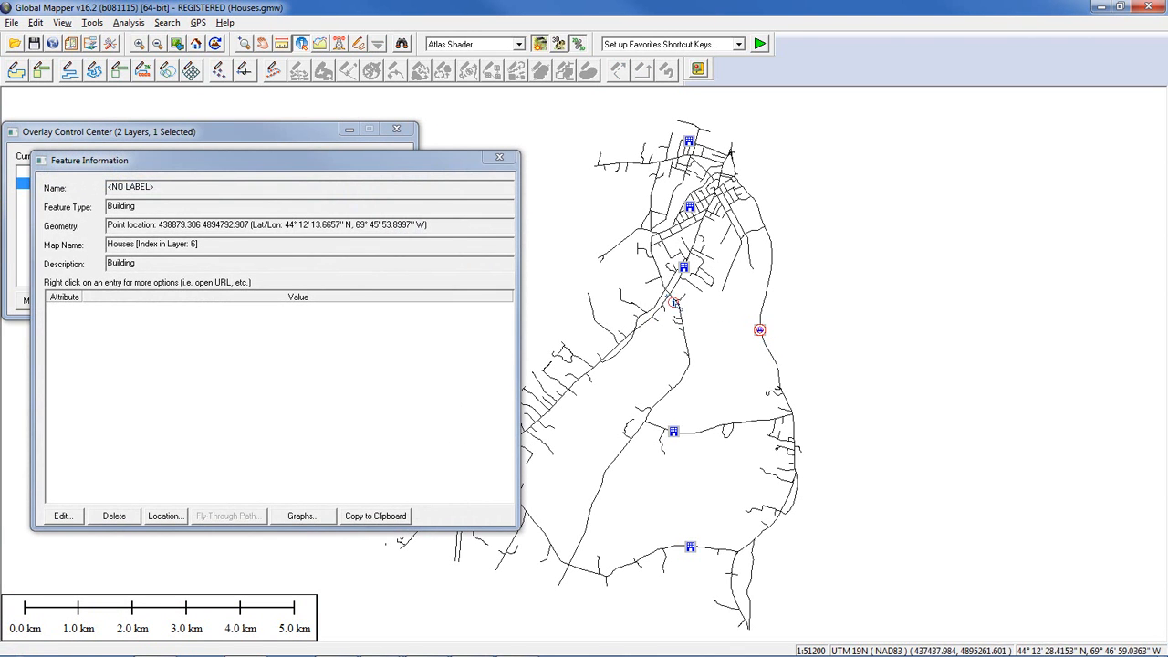
{"action": "left_click", "coordinate": [500, 160]}
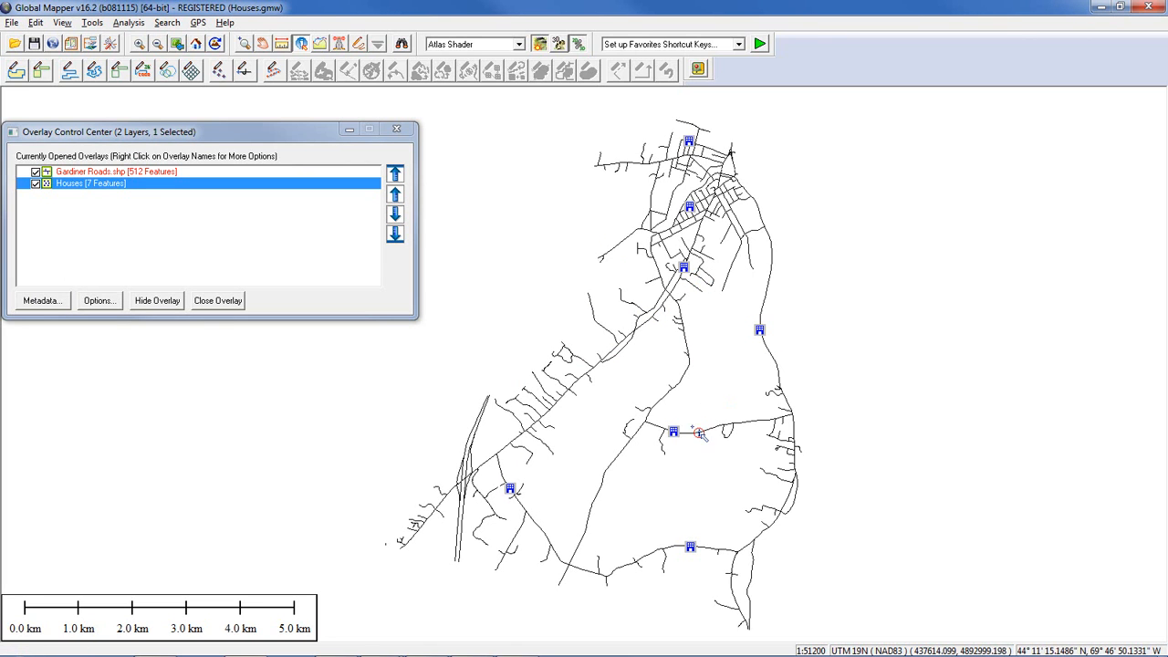
Select all the houses with the Digitizer, add address information from roads within a maximum distance of 50 meters, and clear the selection.
{"action": "left_click", "coordinate": [357, 43]}
{"action": "left_click_drag", "start_coordinate": [873, 133], "coordinate": [540, 579]}
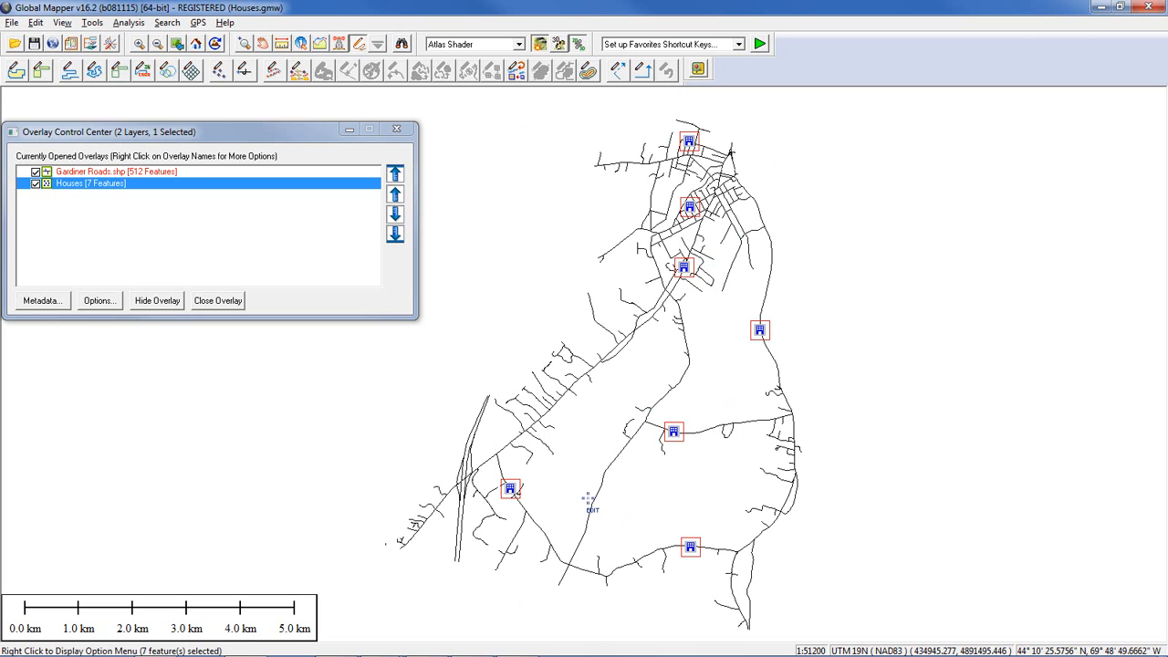
{"action": "right_click", "coordinate": [839, 165]}
{"action": "mouse_move", "coordinate": [915, 362]}
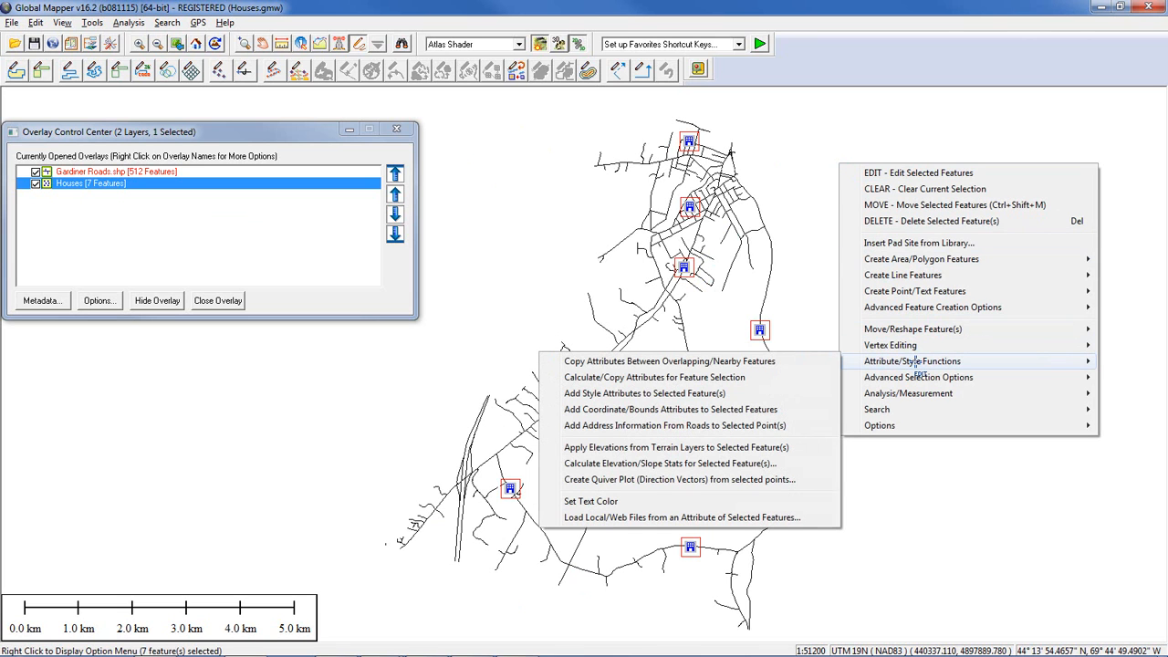
{"action": "left_click", "coordinate": [725, 426]}
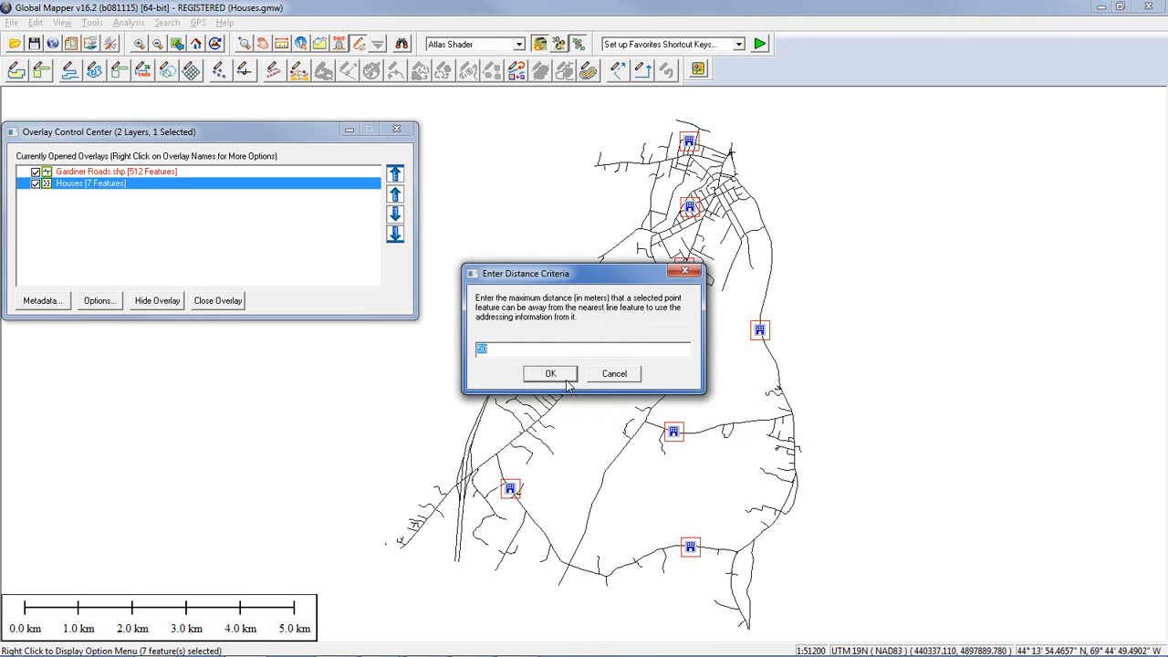
{"action": "left_click", "coordinate": [530, 349]}
{"action": "left_click", "coordinate": [548, 378]}
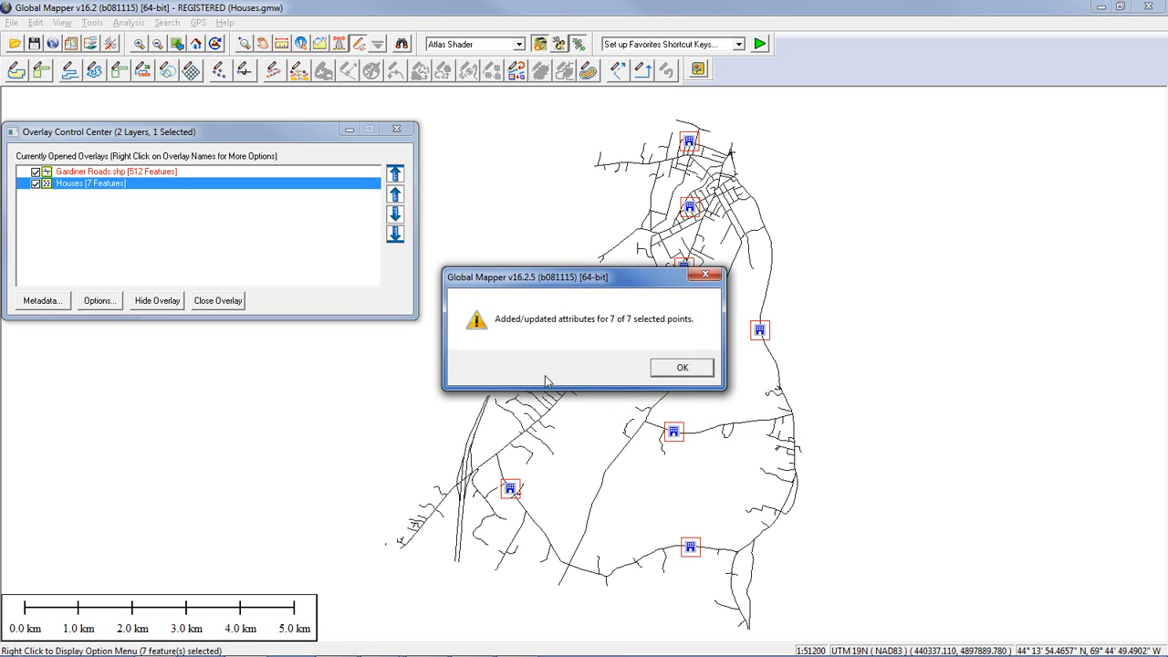
{"action": "left_click", "coordinate": [680, 367]}
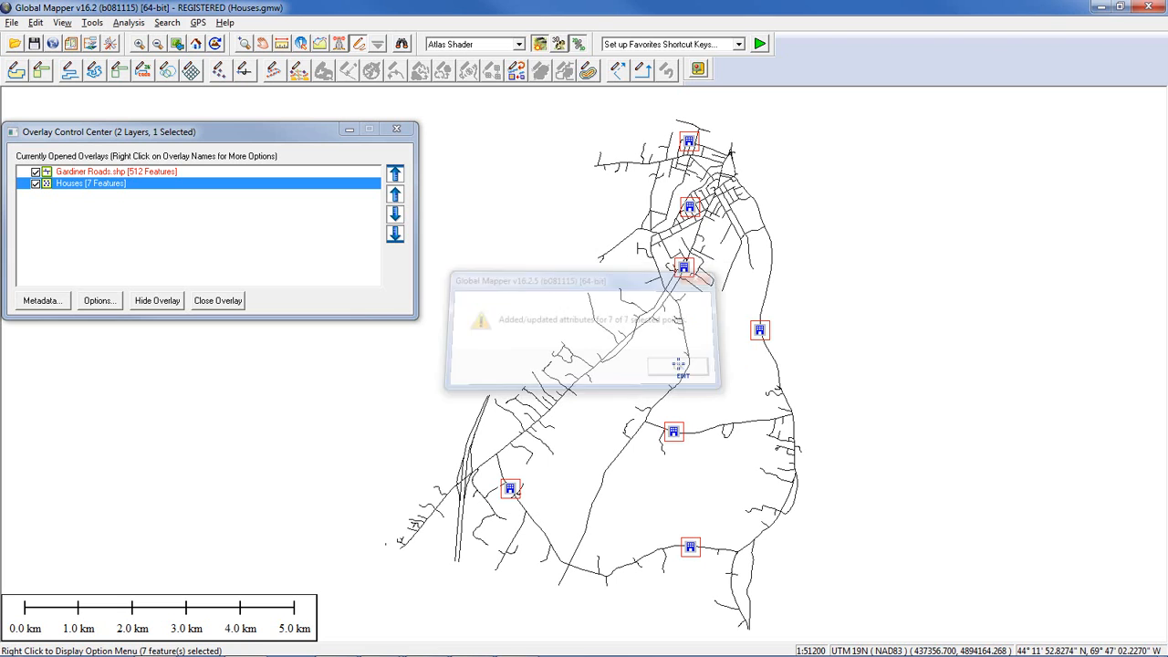
{"action": "left_click", "coordinate": [913, 308]}
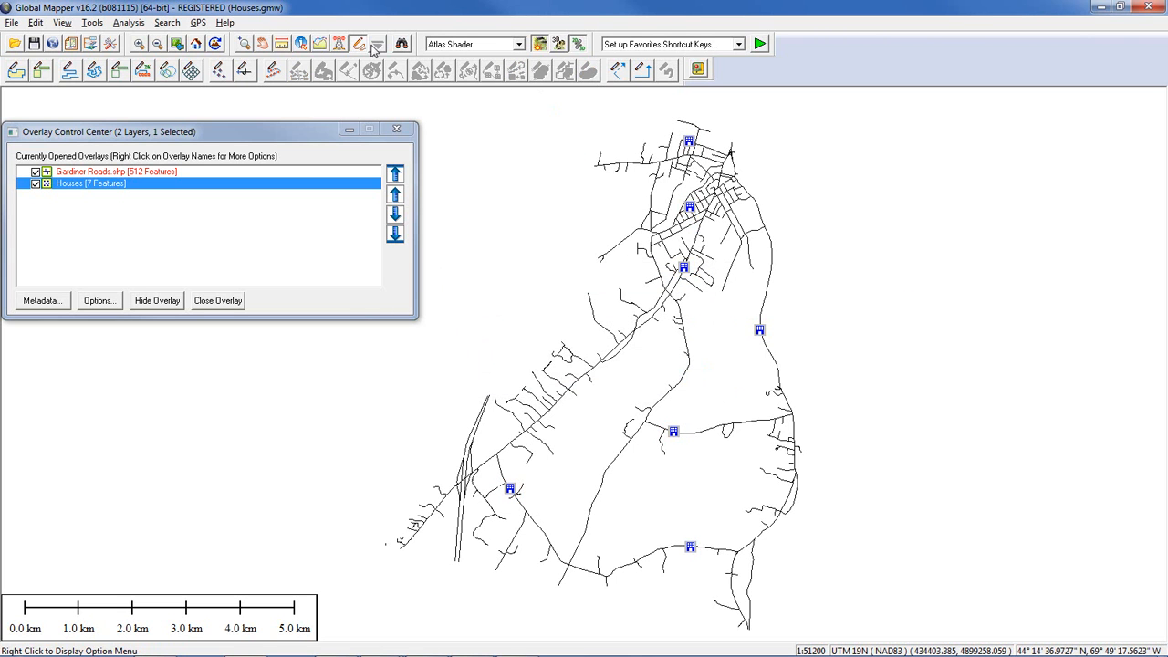
Inspect the address attributes of the house south of the town centre, the one on the eastern road, and the one on the central cross road.
{"action": "left_click", "coordinate": [301, 44]}
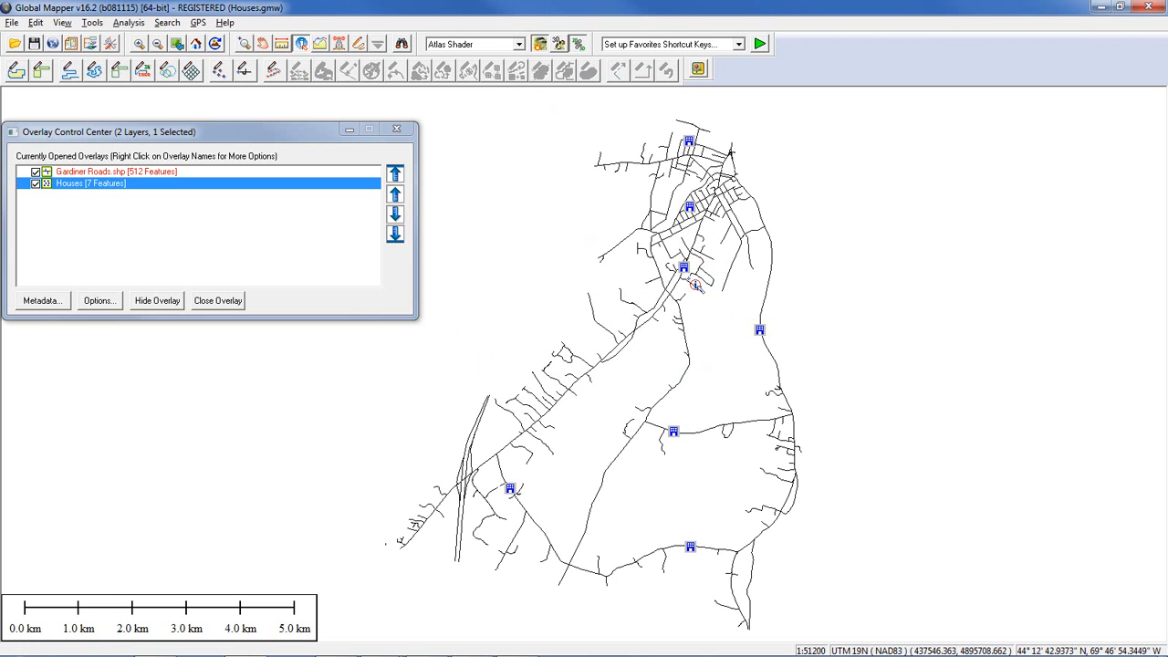
{"action": "left_click", "coordinate": [683, 268]}
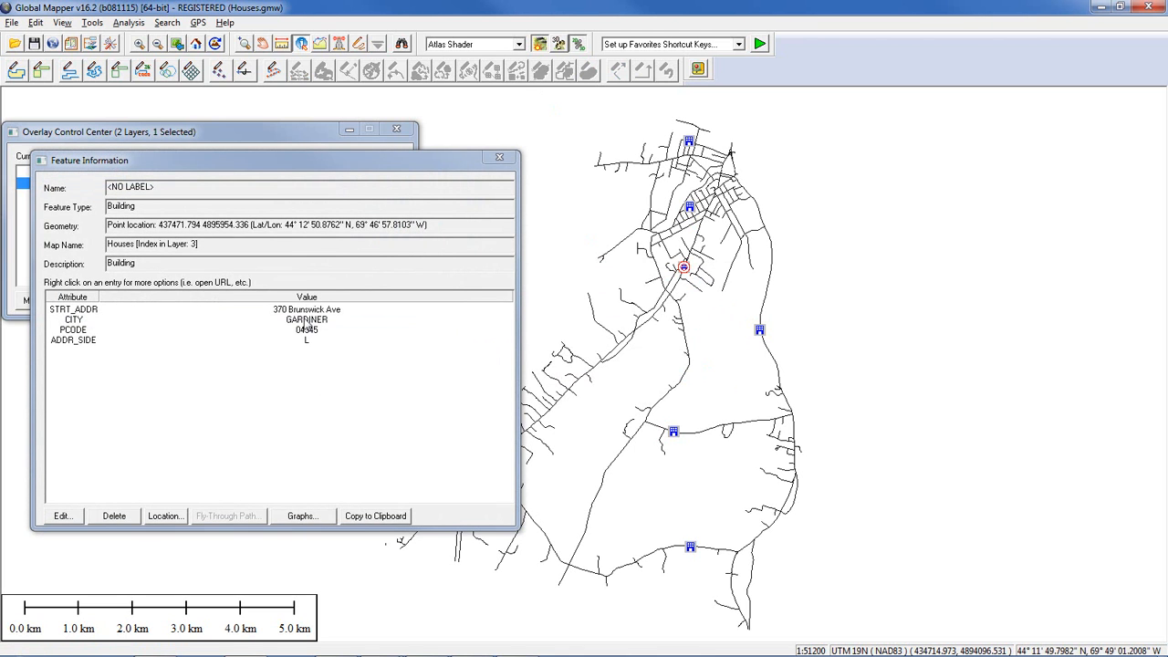
{"action": "left_click", "coordinate": [765, 335]}
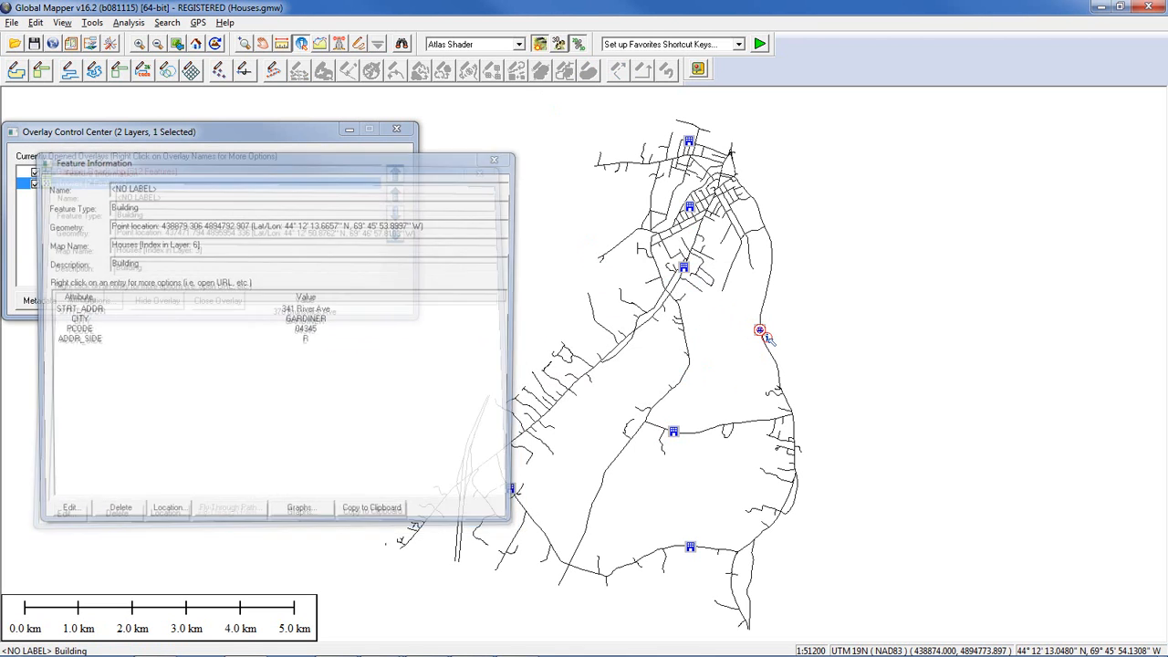
{"action": "left_click", "coordinate": [676, 435]}
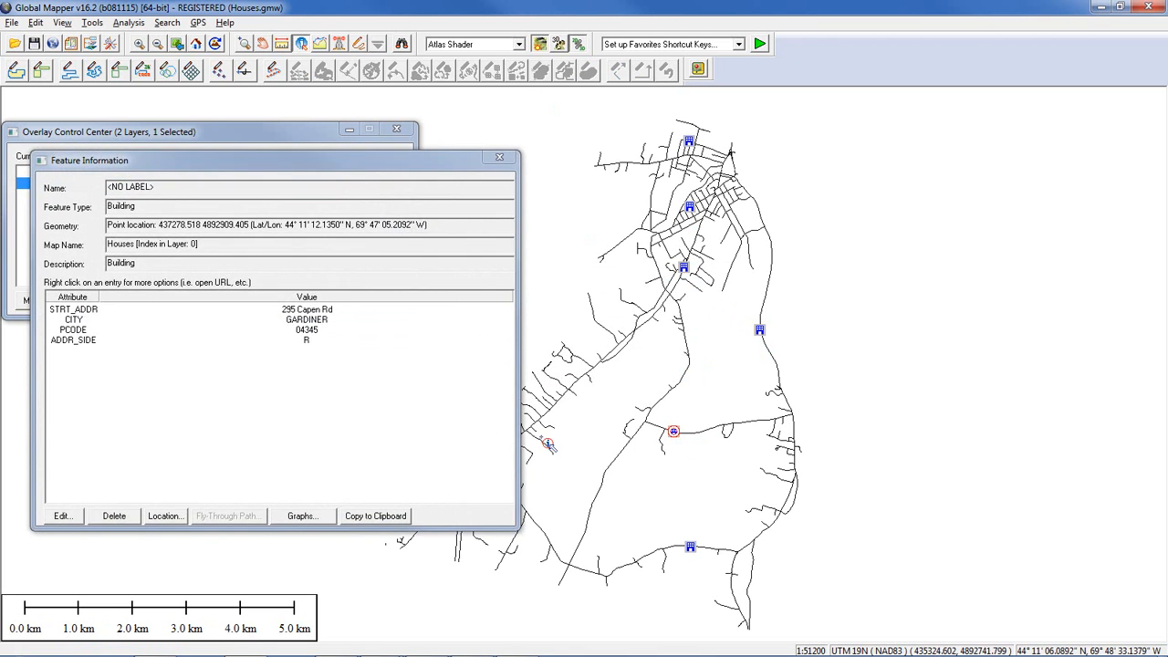